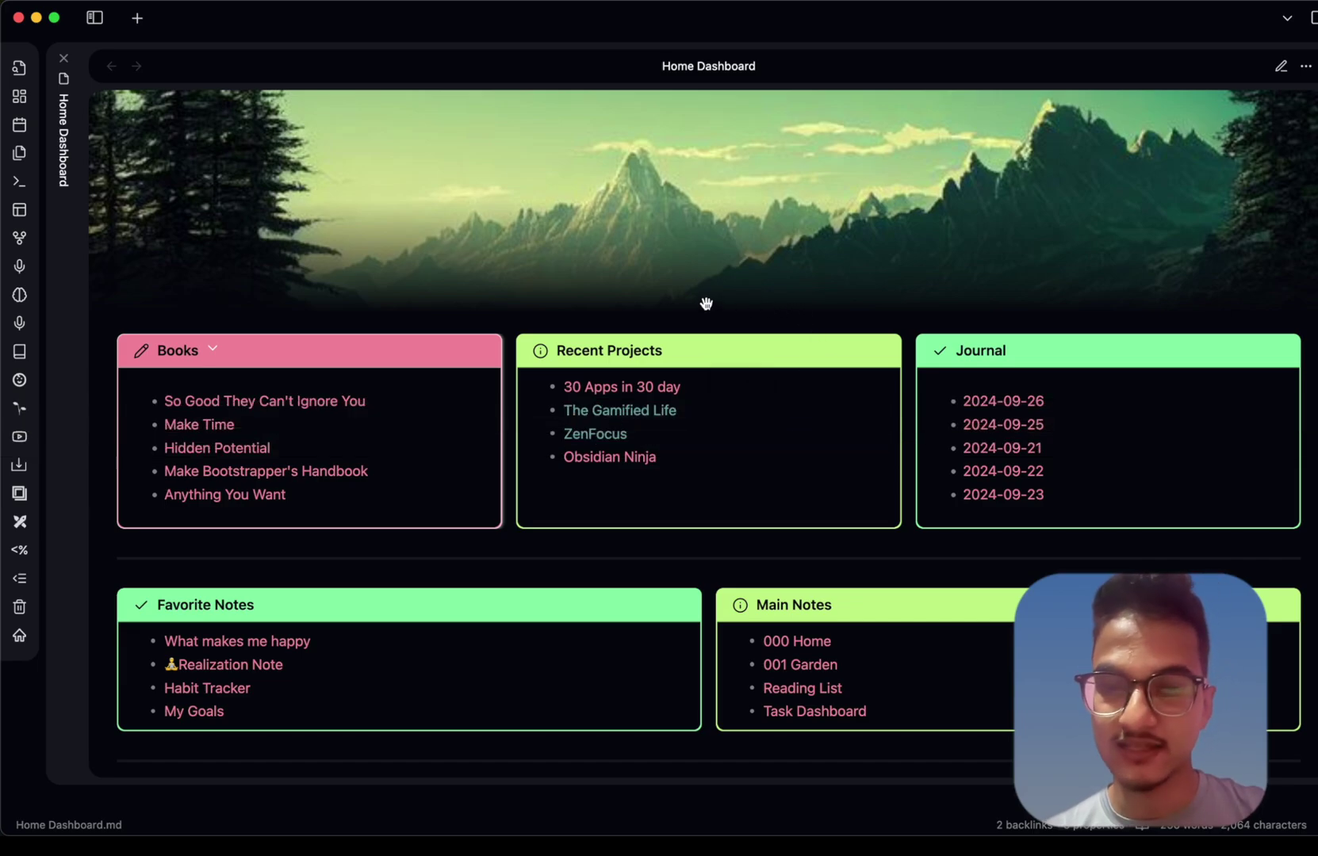
Look over the Home Dashboard note from its banner down to the Obsidian Stats section
scroll(1059, 233, "down", 5)
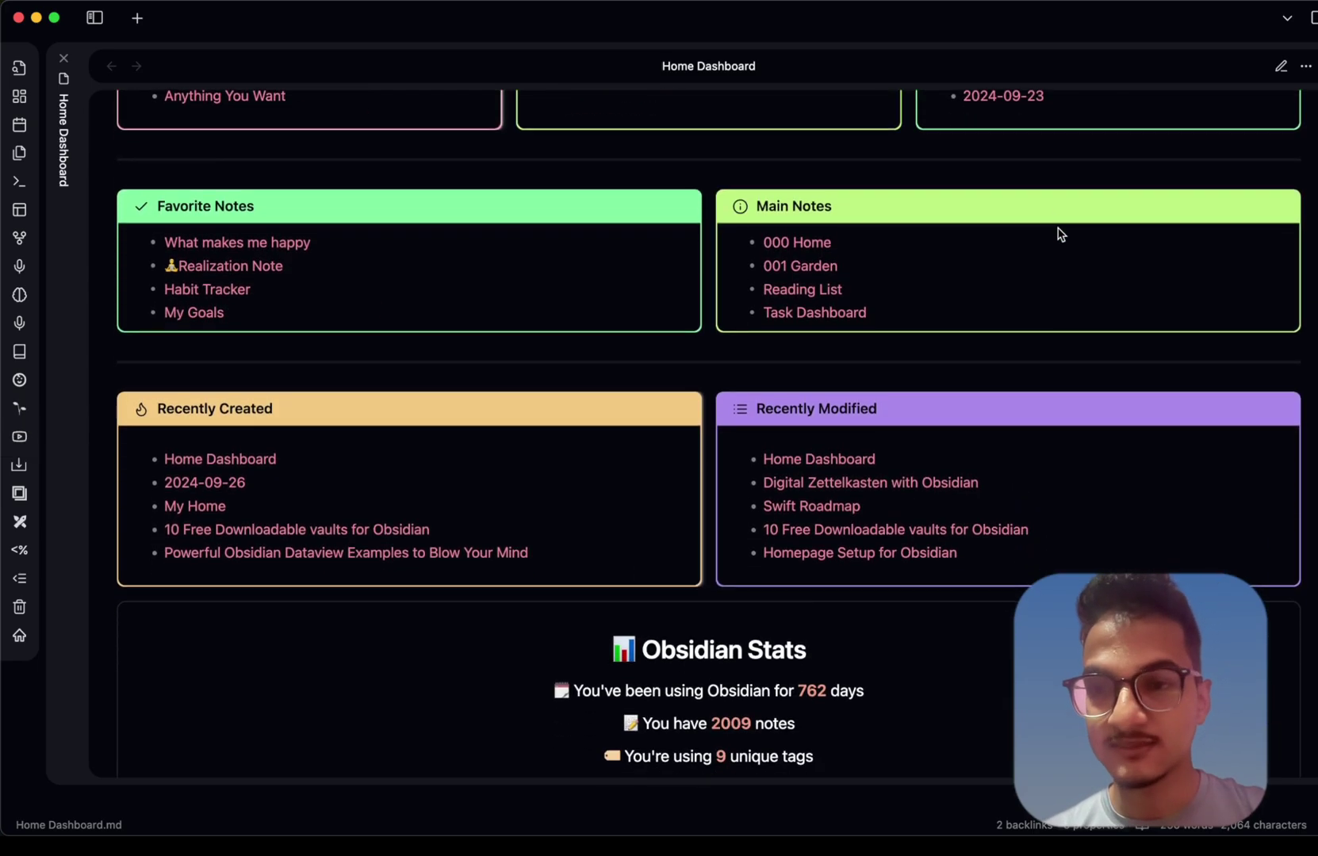
scroll(1060, 233, "down", 1)
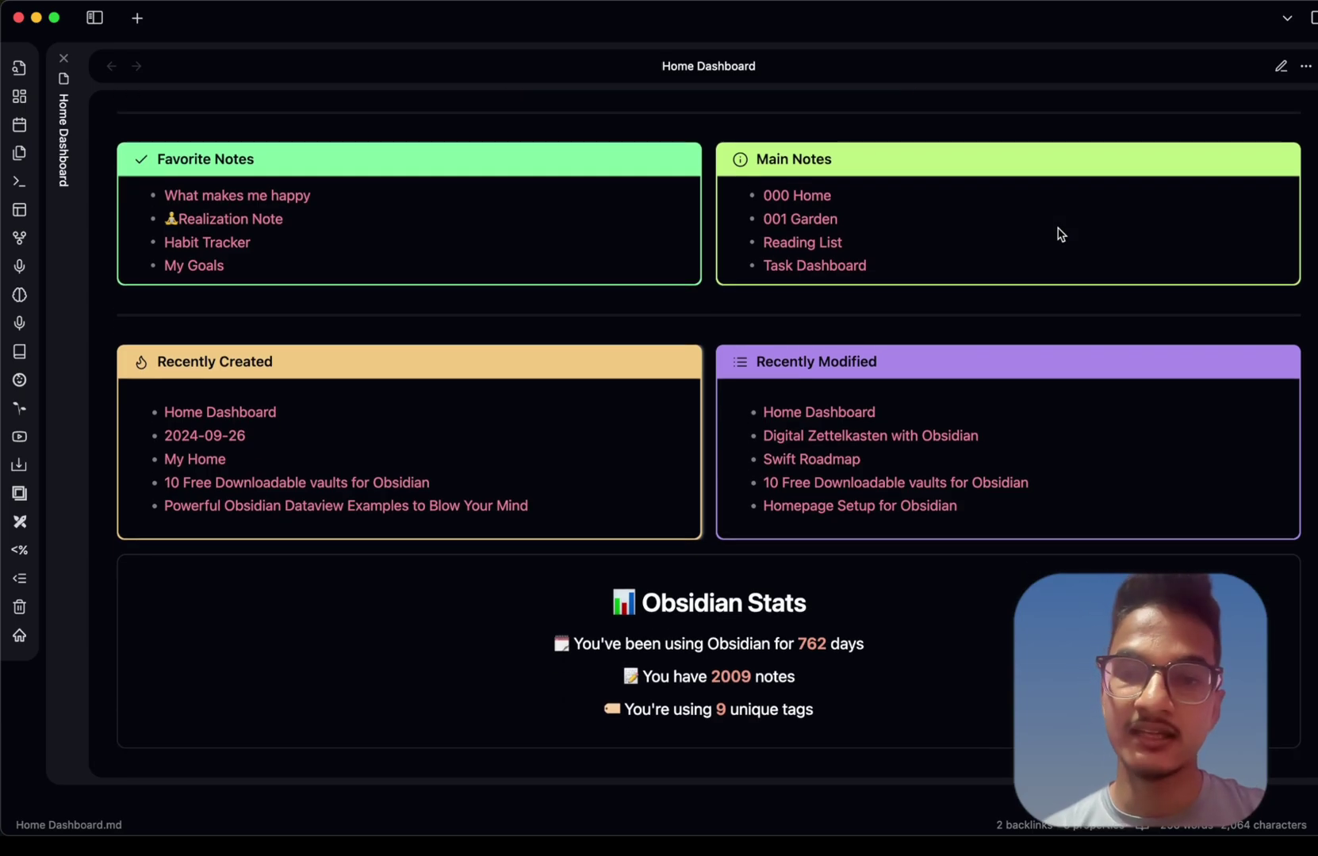
scroll(1059, 233, "down", 2)
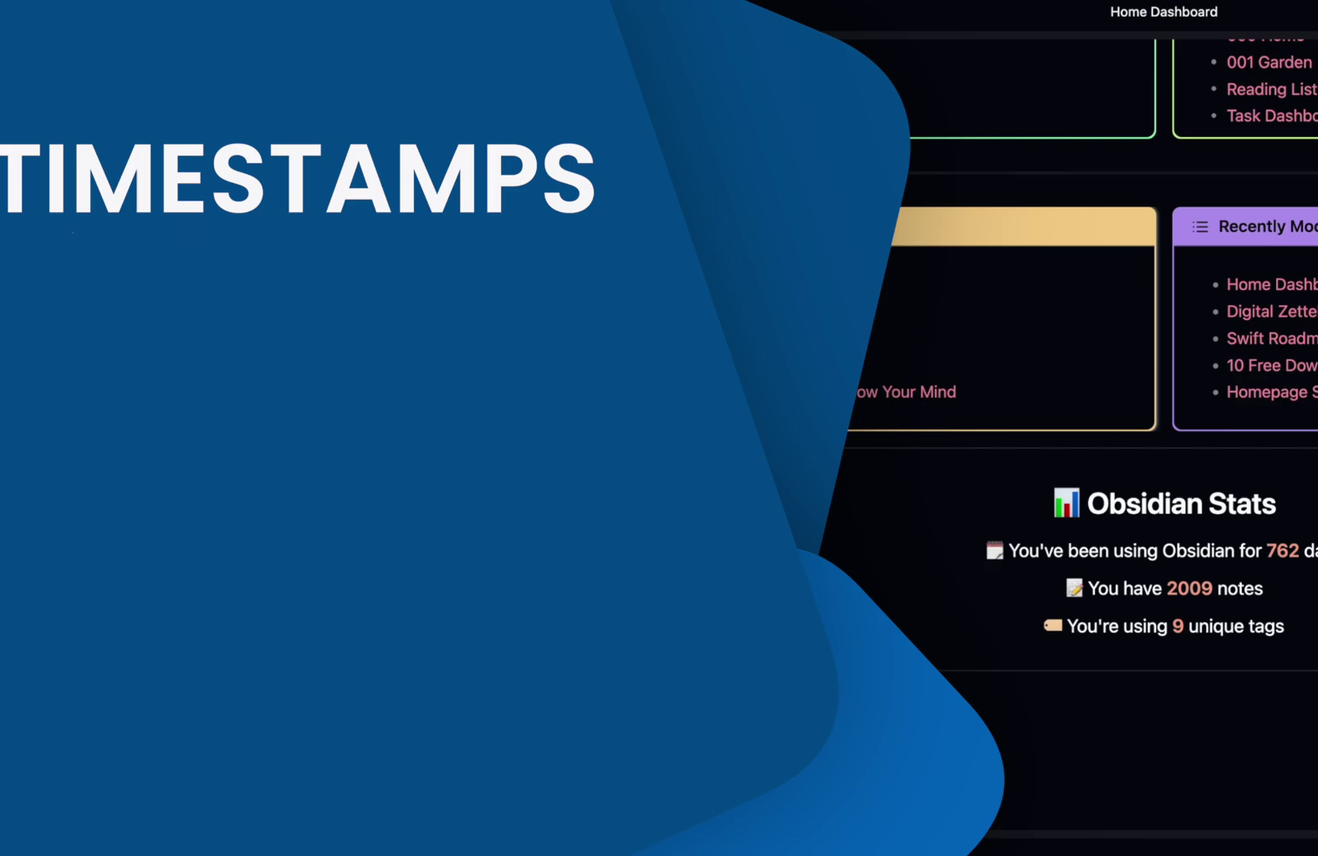
scroll(1078, 396, "up", 10)
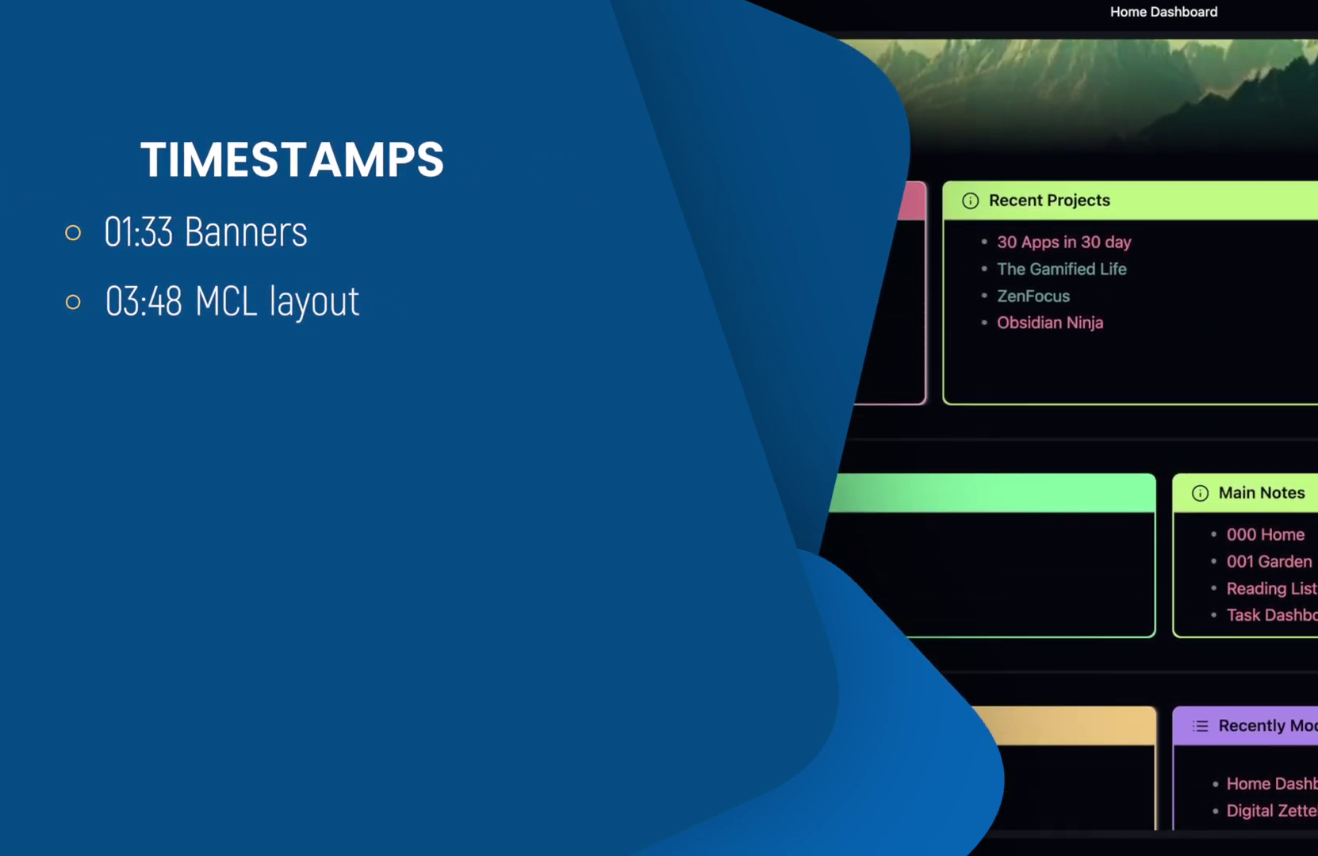
scroll(1110, 396, "up", 1)
scroll(1110, 396, "up", 1)
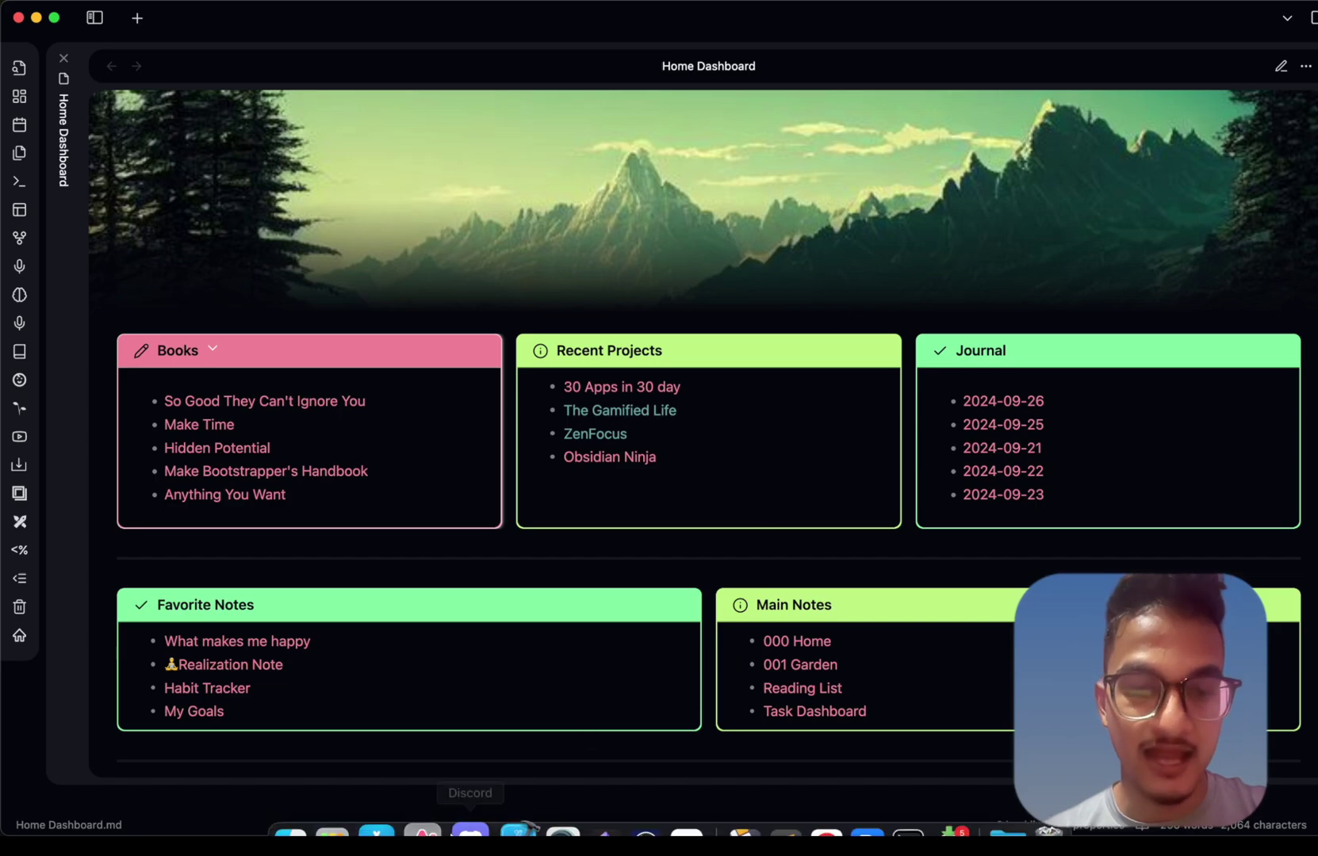
Switch to the browser and examine the title of the YouTube video about the Obsidian dashboard setup
left_click(441, 830)
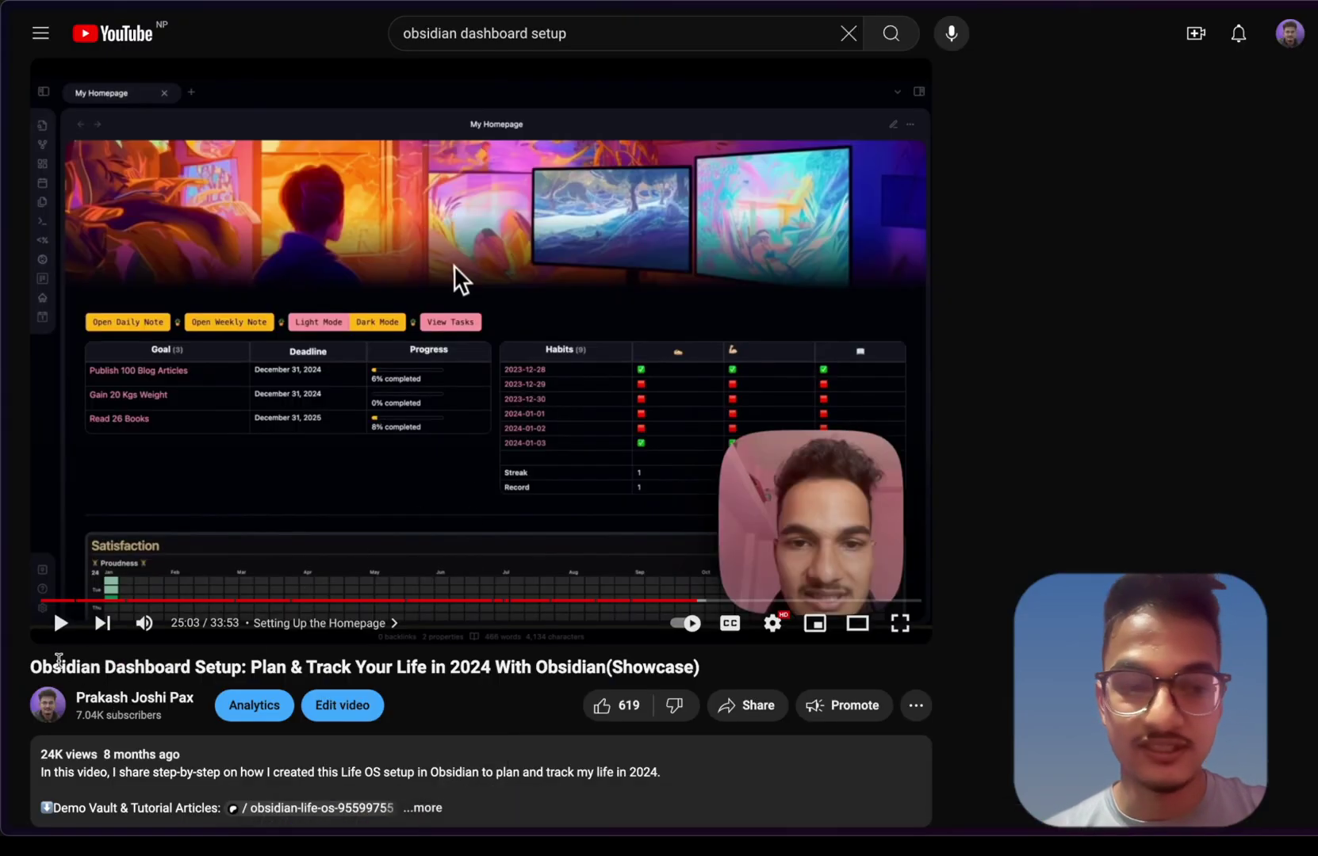
left_click_drag(59, 662, 30, 664)
left_click_drag(278, 670, 493, 668)
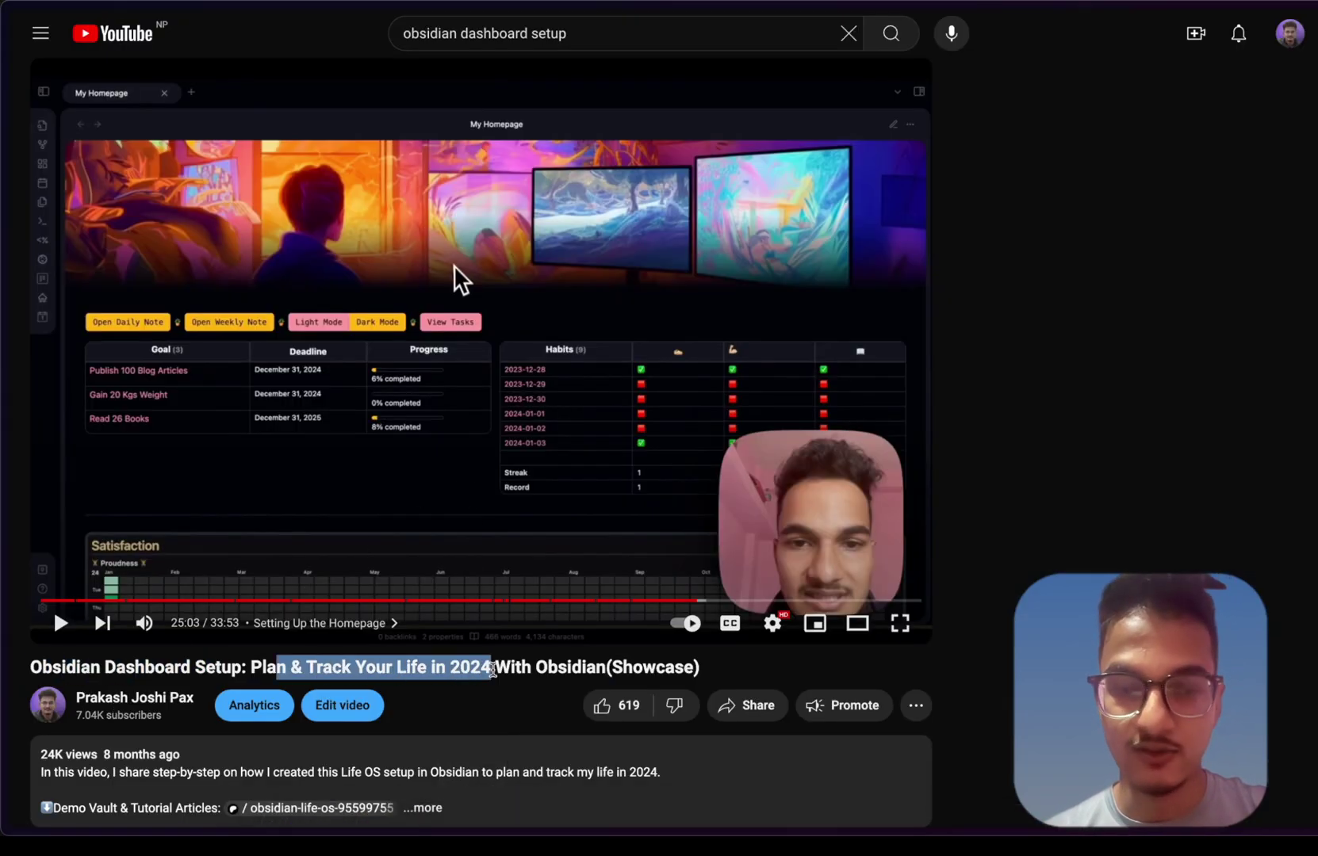
left_click(494, 668)
left_click_drag(593, 668, 515, 669)
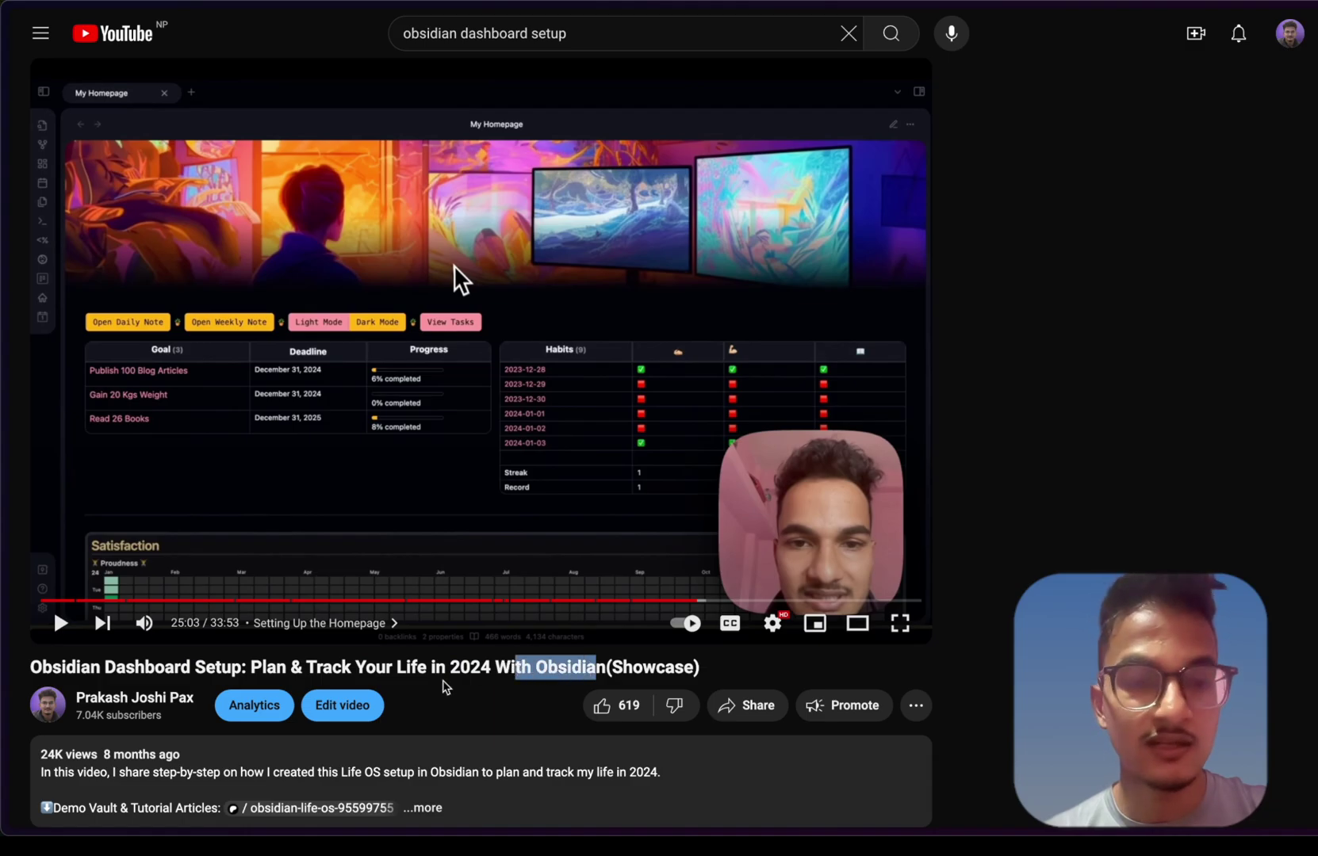
scroll(448, 686, "up", 1)
left_click(460, 698)
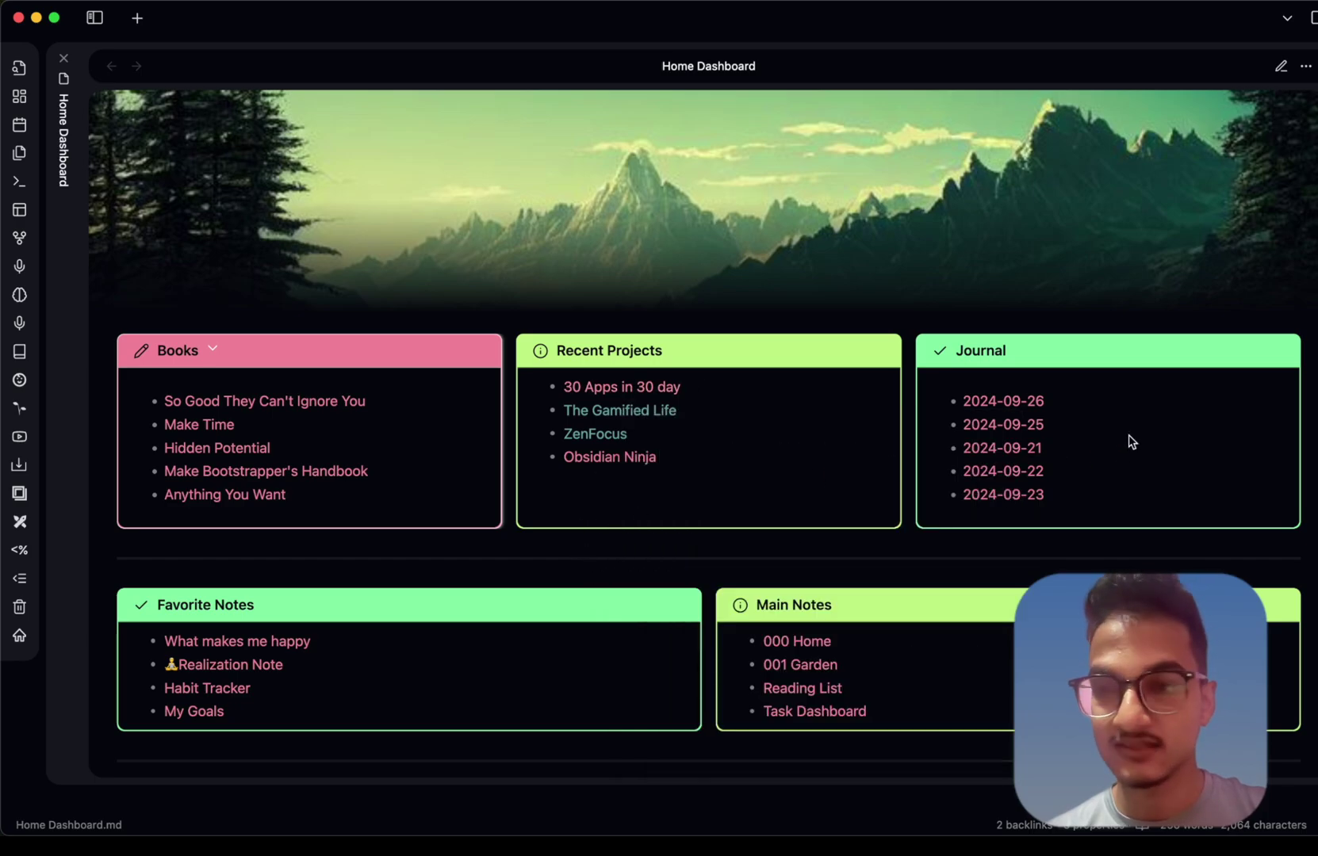
Review the Home Dashboard's sections, including Favorite Notes, Main Notes, Recently Created, Recently Modified and Obsidian Stats
scroll(1002, 669, "down", 2)
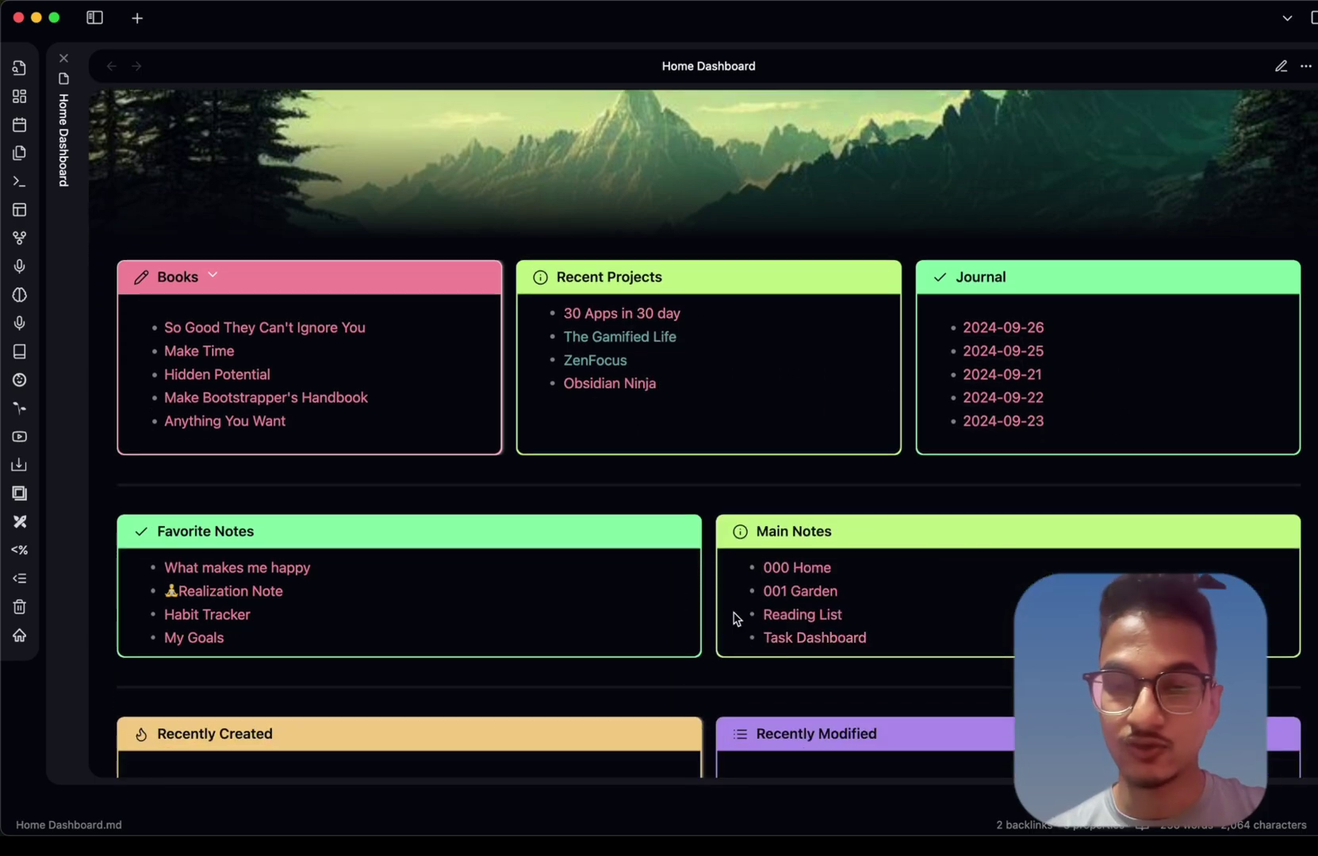
scroll(752, 624, "down", 5)
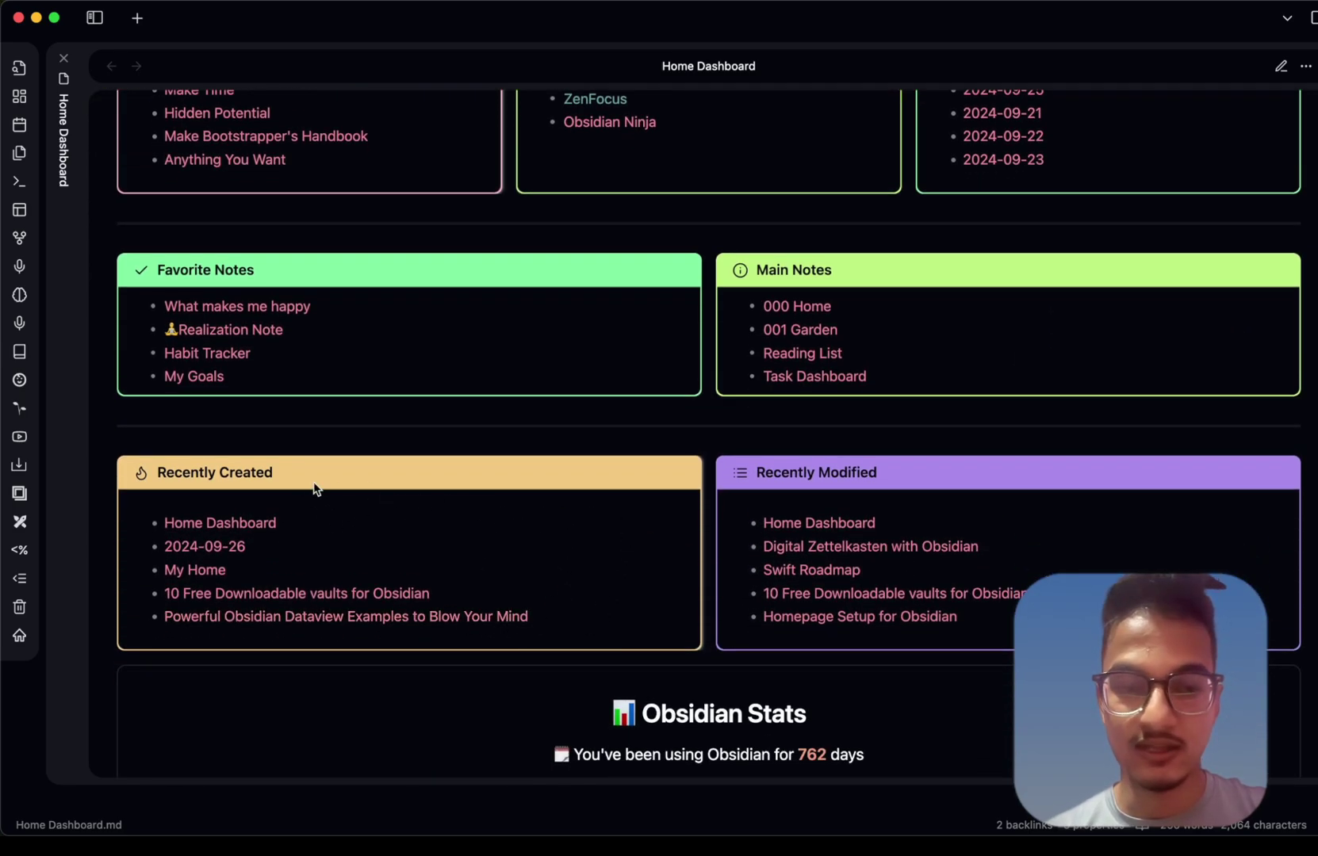
scroll(837, 495, "down", 1)
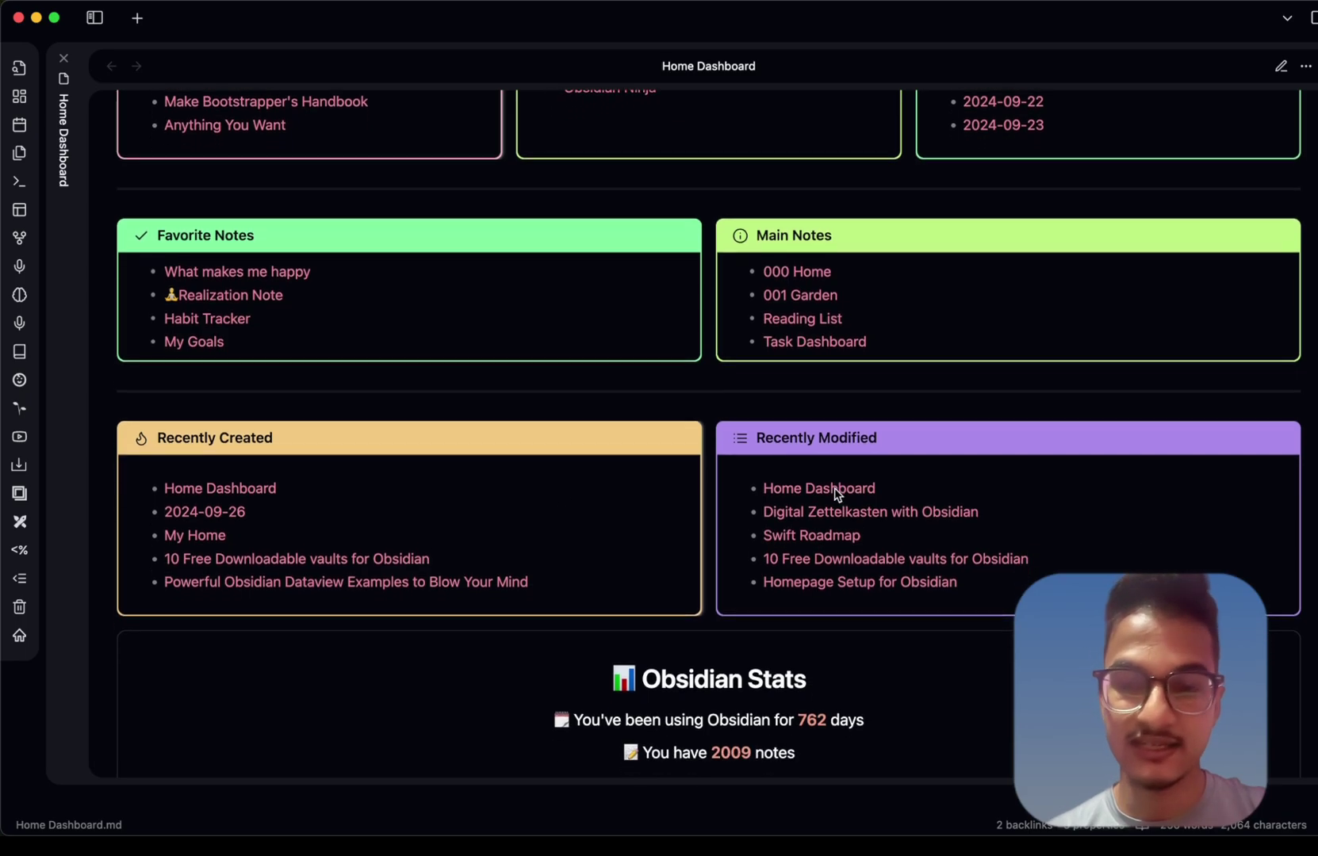
scroll(427, 452, "down", 5)
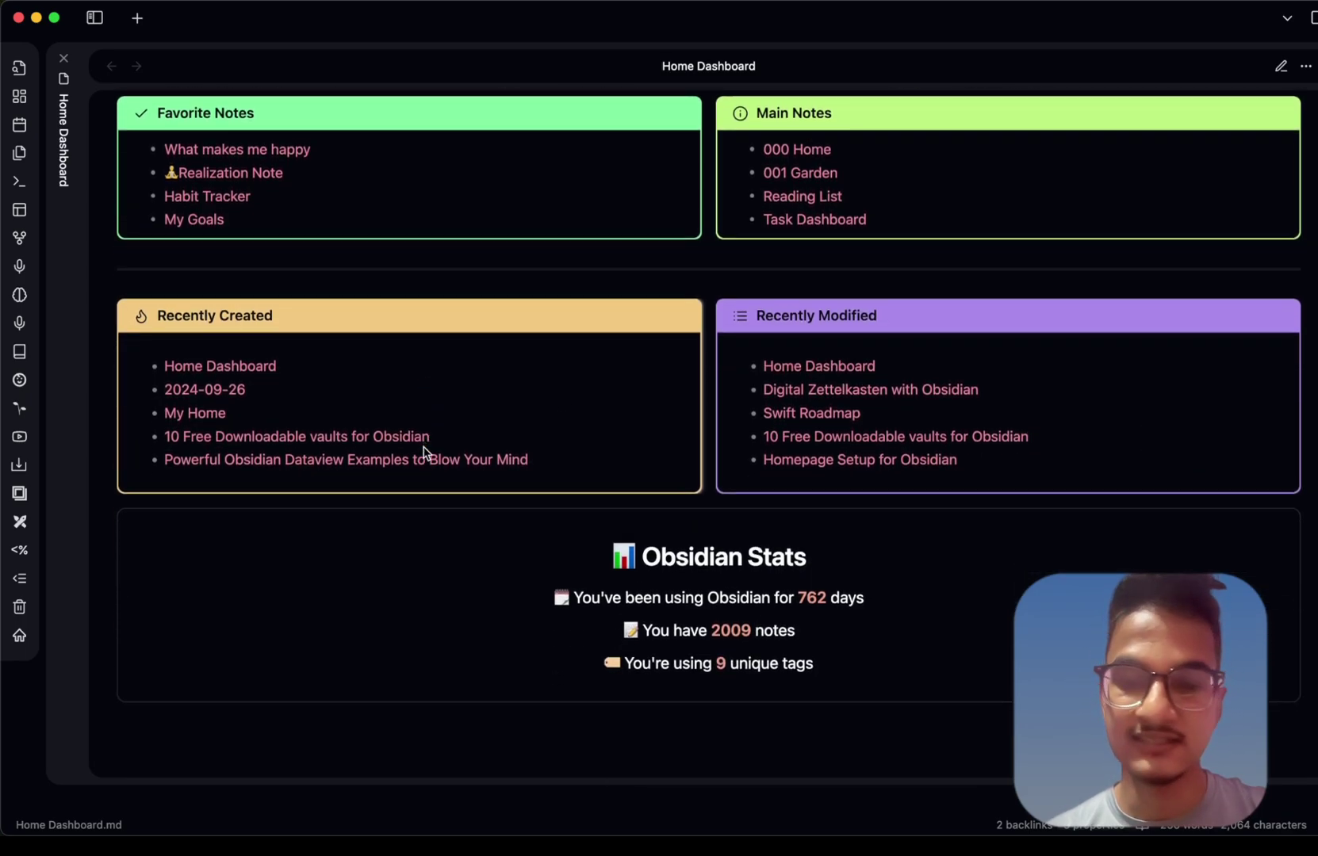
left_click_drag(644, 440, 862, 444)
left_click(862, 444)
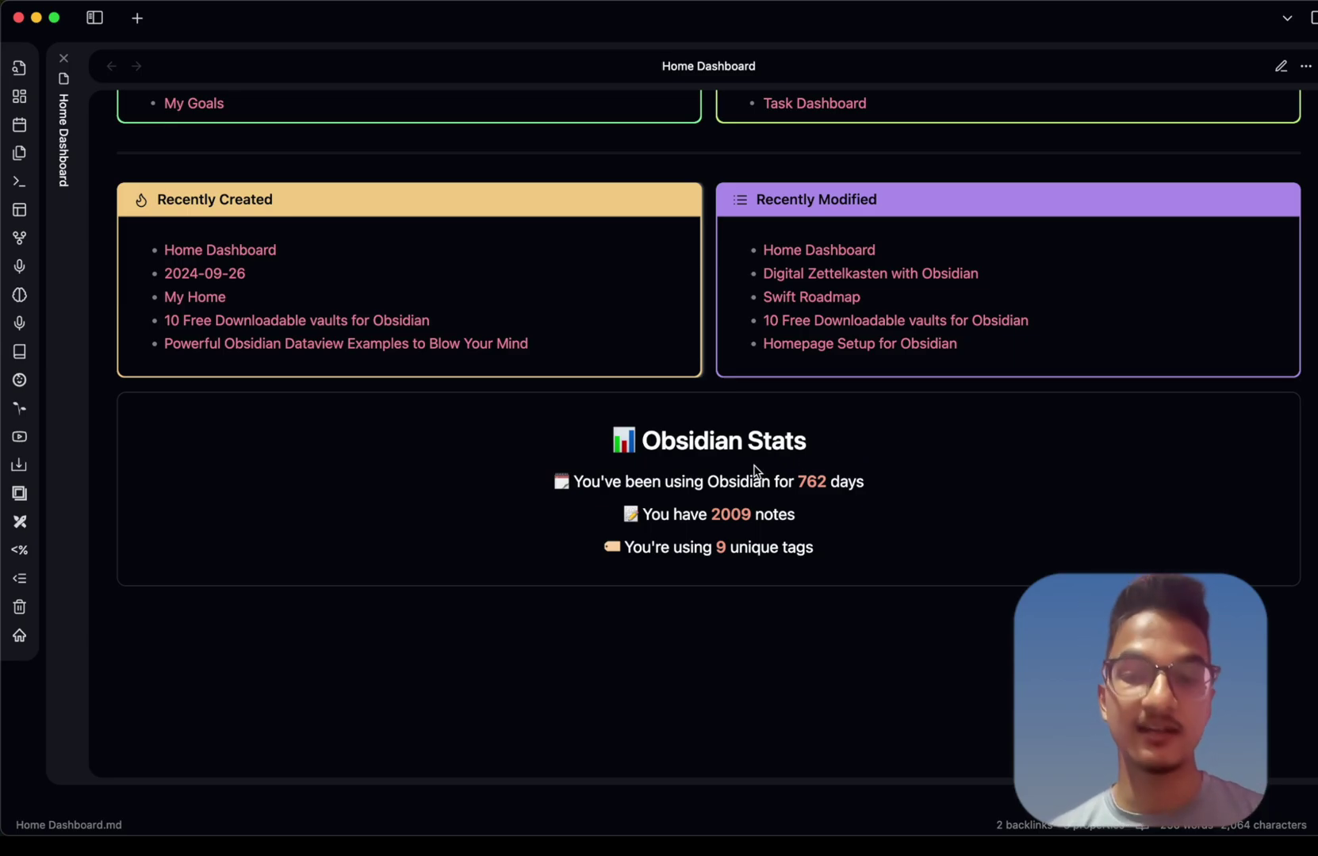
scroll(754, 470, "up", 13)
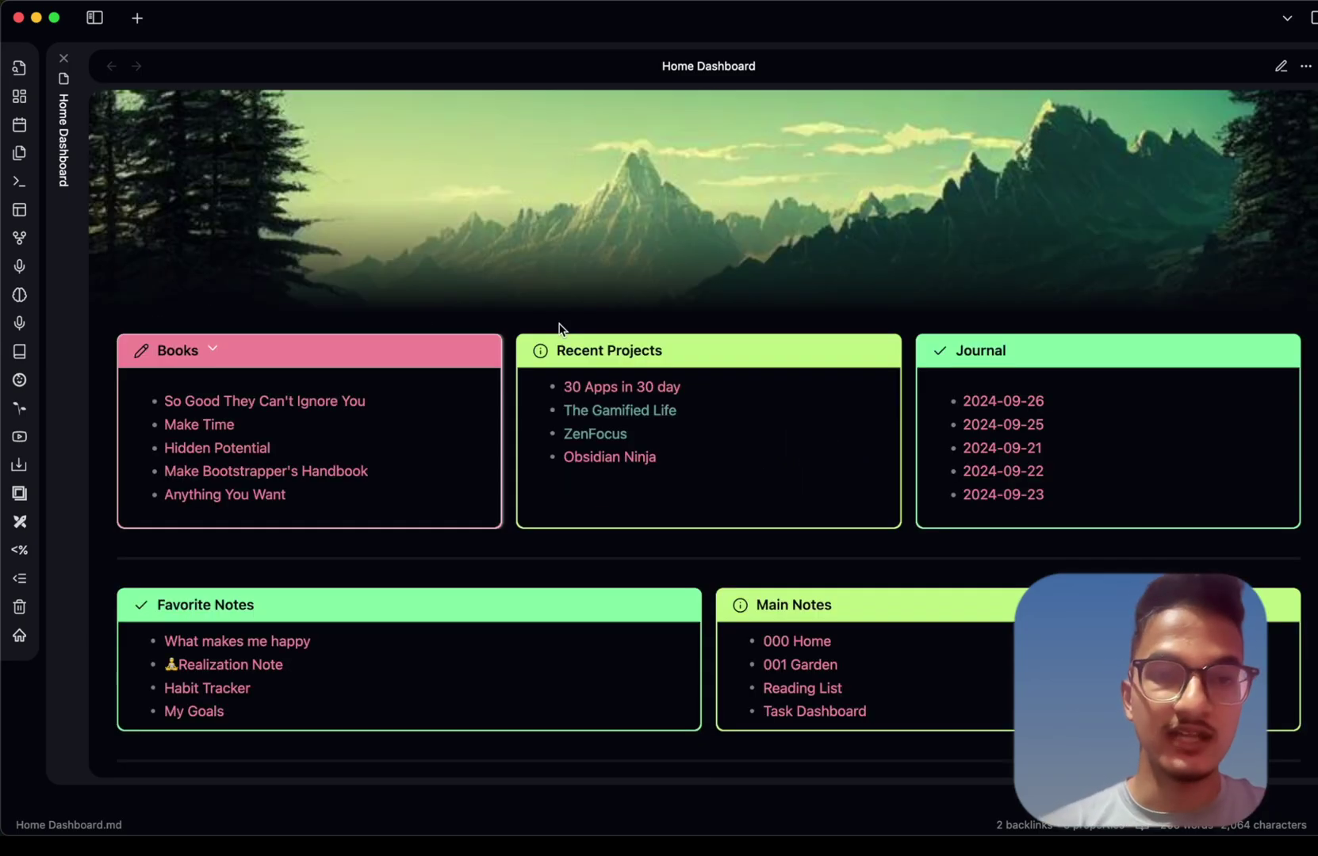
Create a new note and title it "Home Page Setup 2"
key("super+shift+n")
left_click(224, 120)
key("super+w")
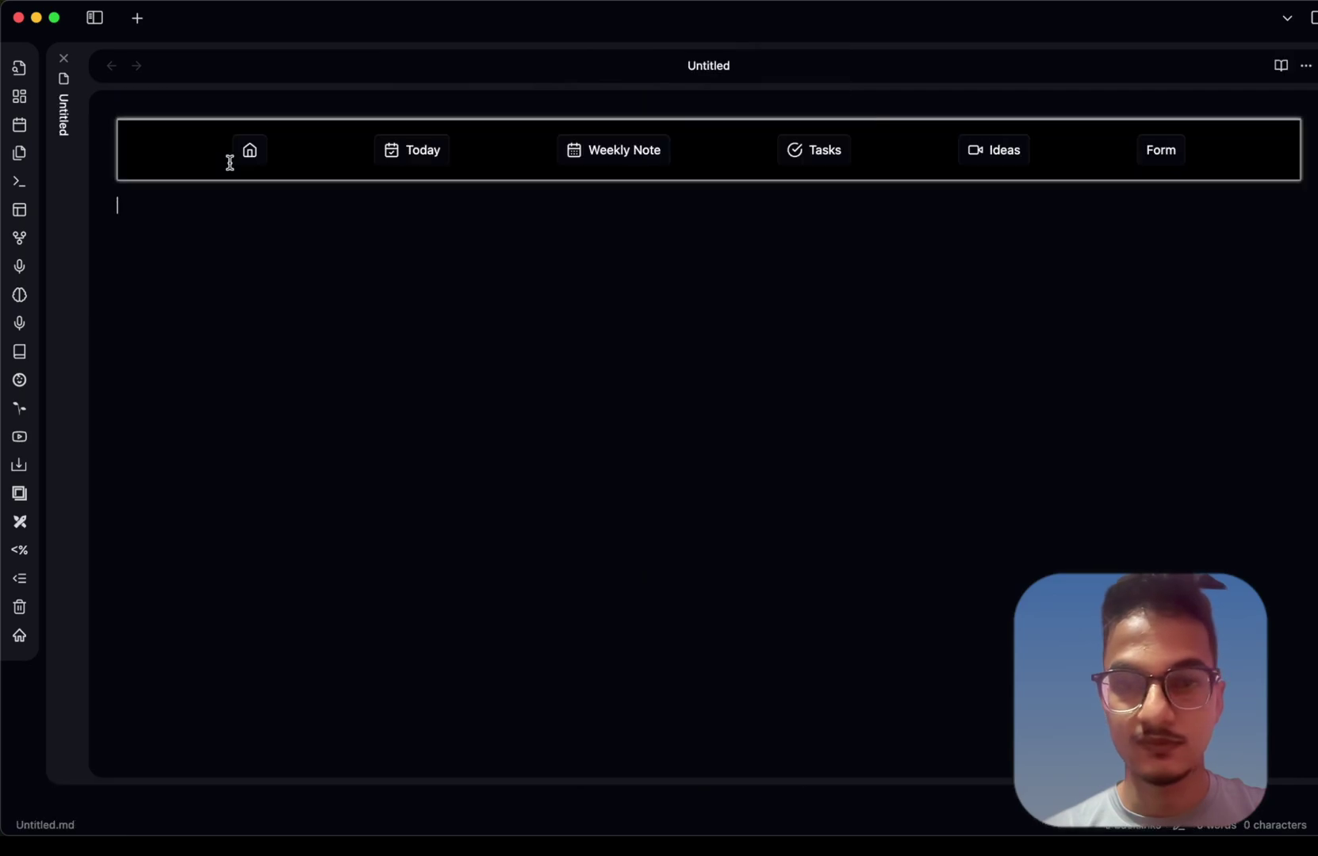
left_click(727, 69)
type("Home Pag")
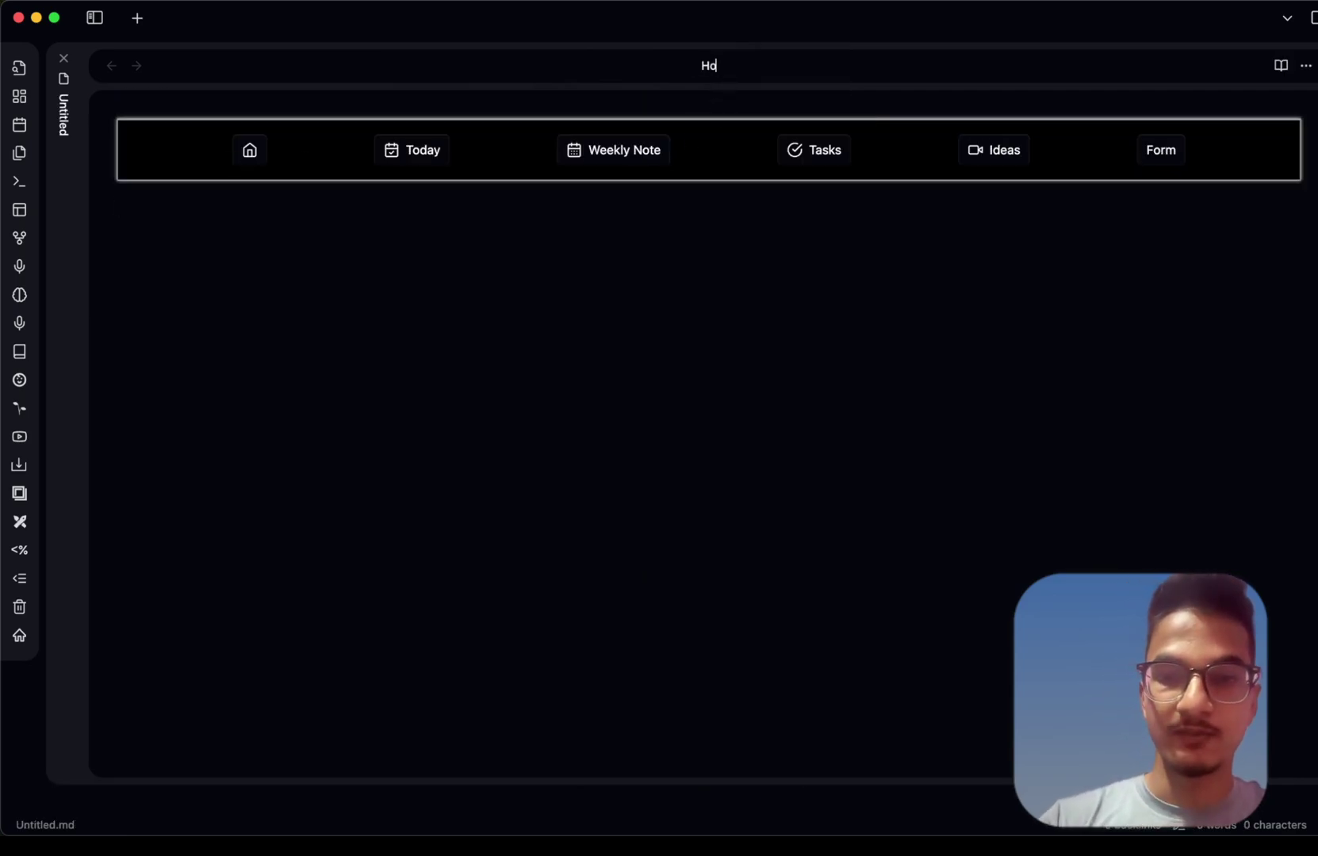
type("e")
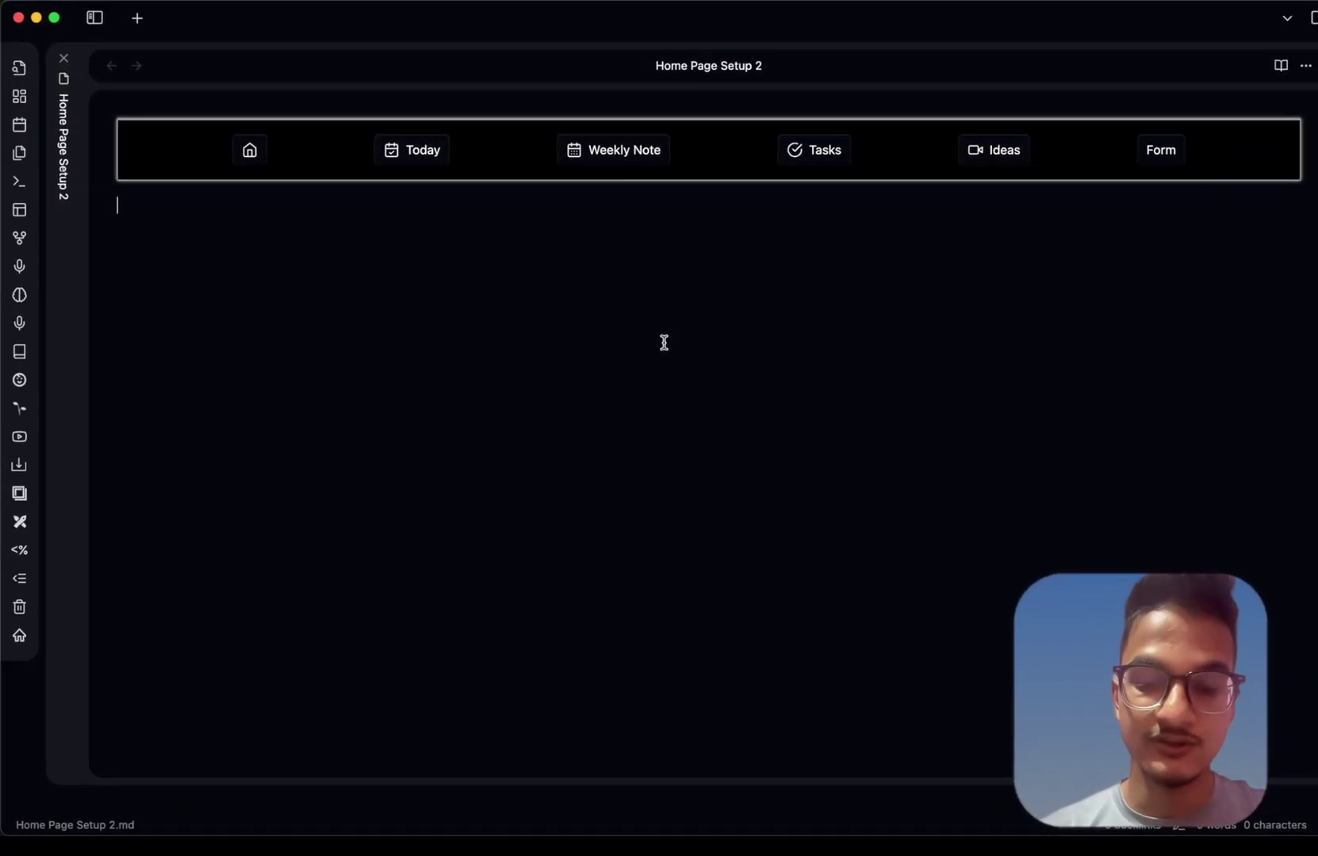
Find the Banners community plugin and review the available banner styles in its options
key("super+comma")
left_click(271, 276)
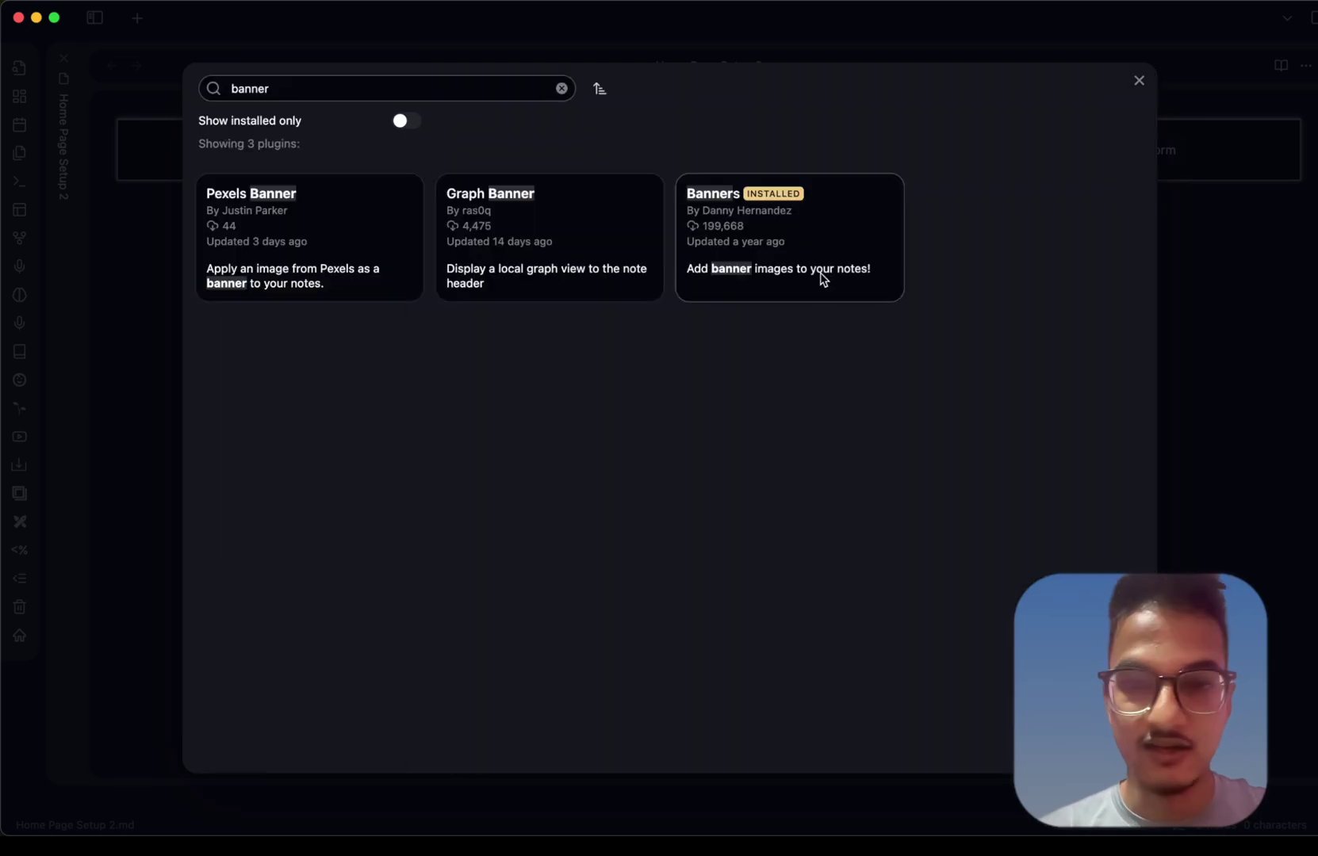
left_click(820, 279)
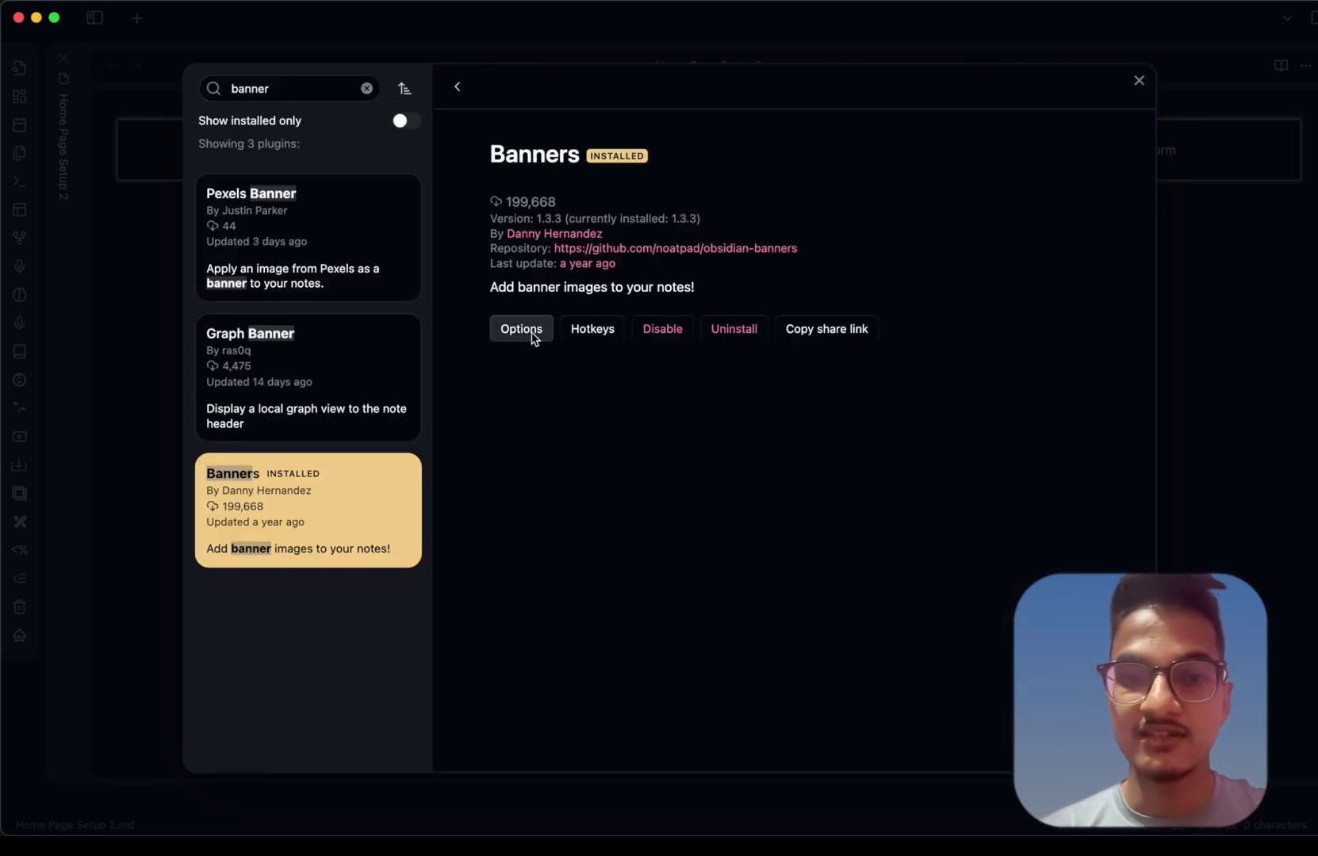
left_click(532, 337)
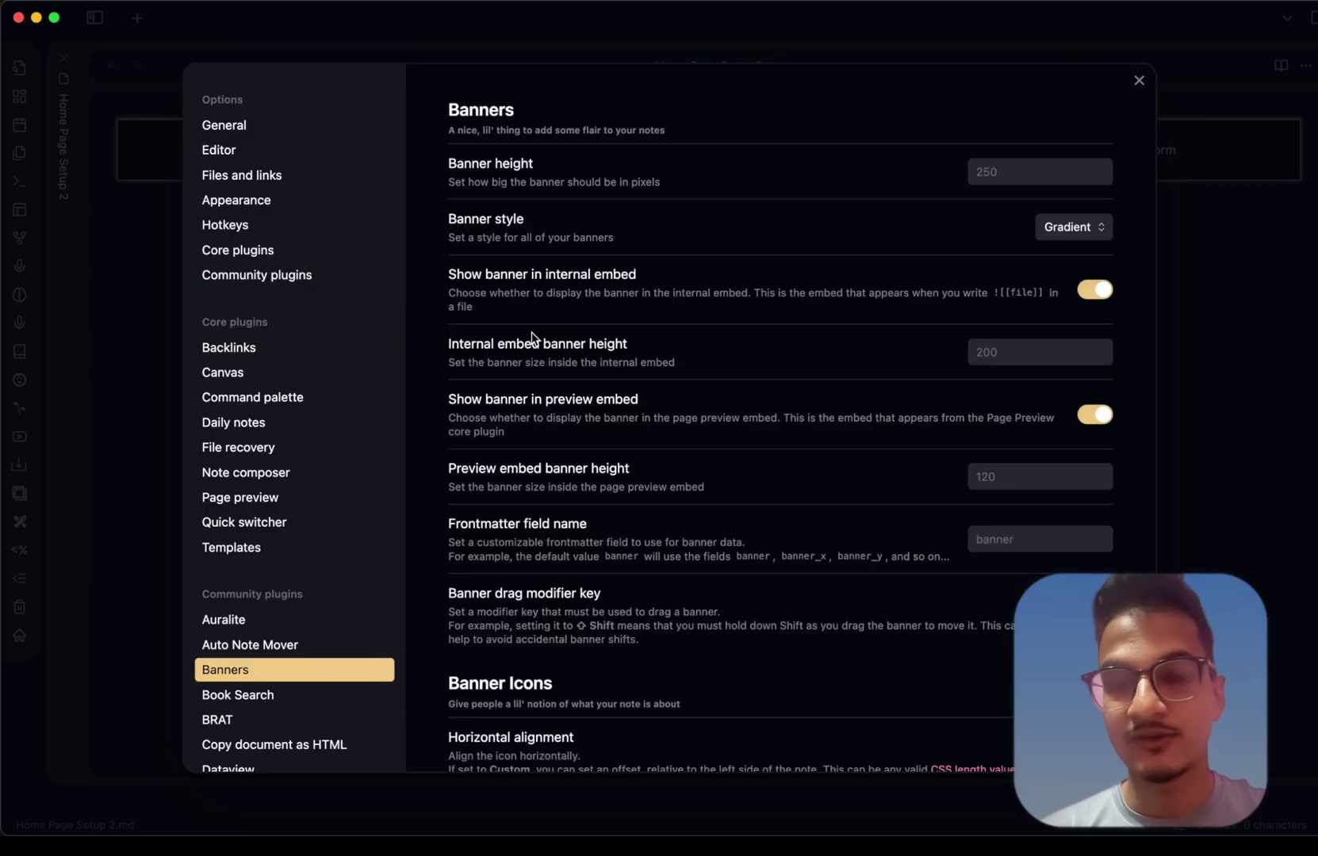
left_click(1078, 226)
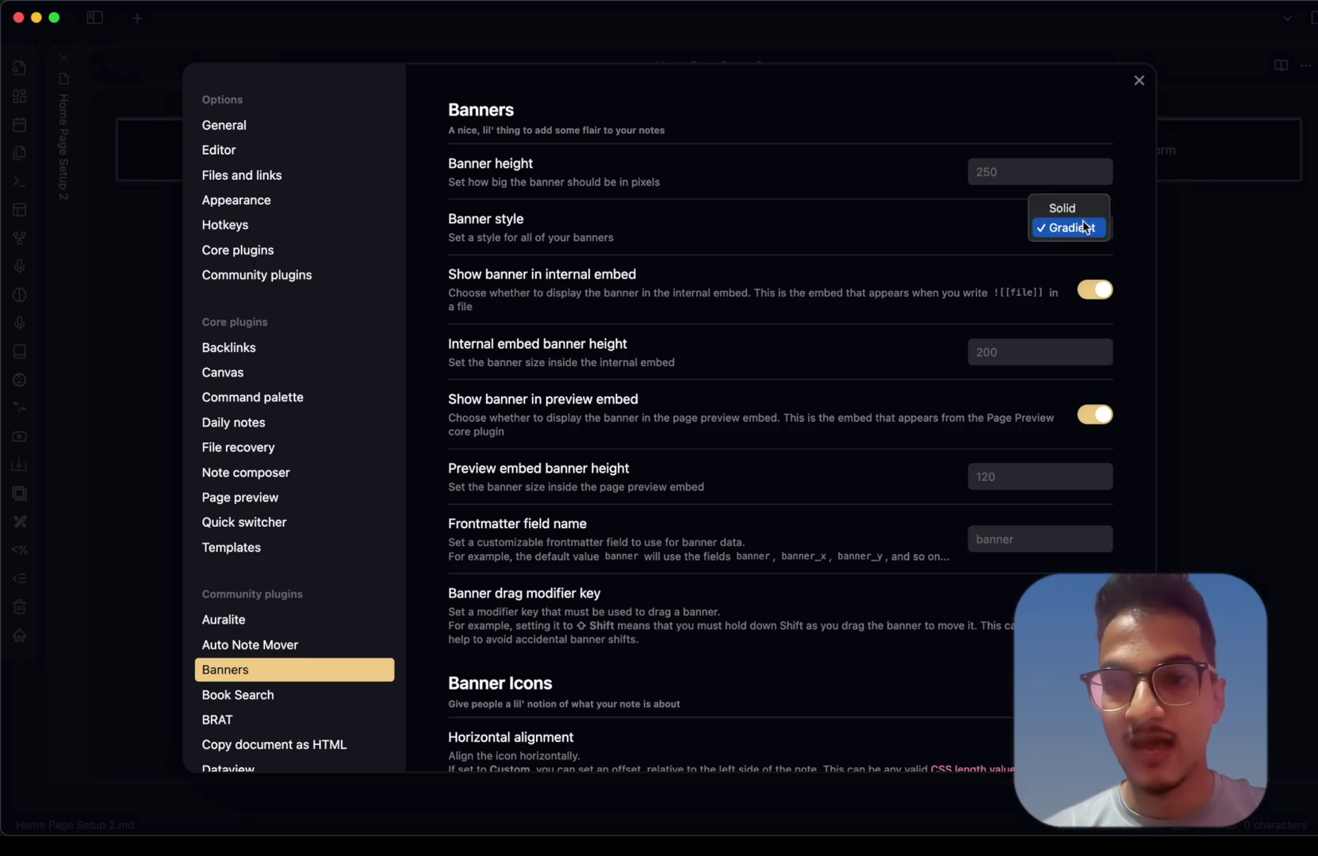
left_click(1008, 231)
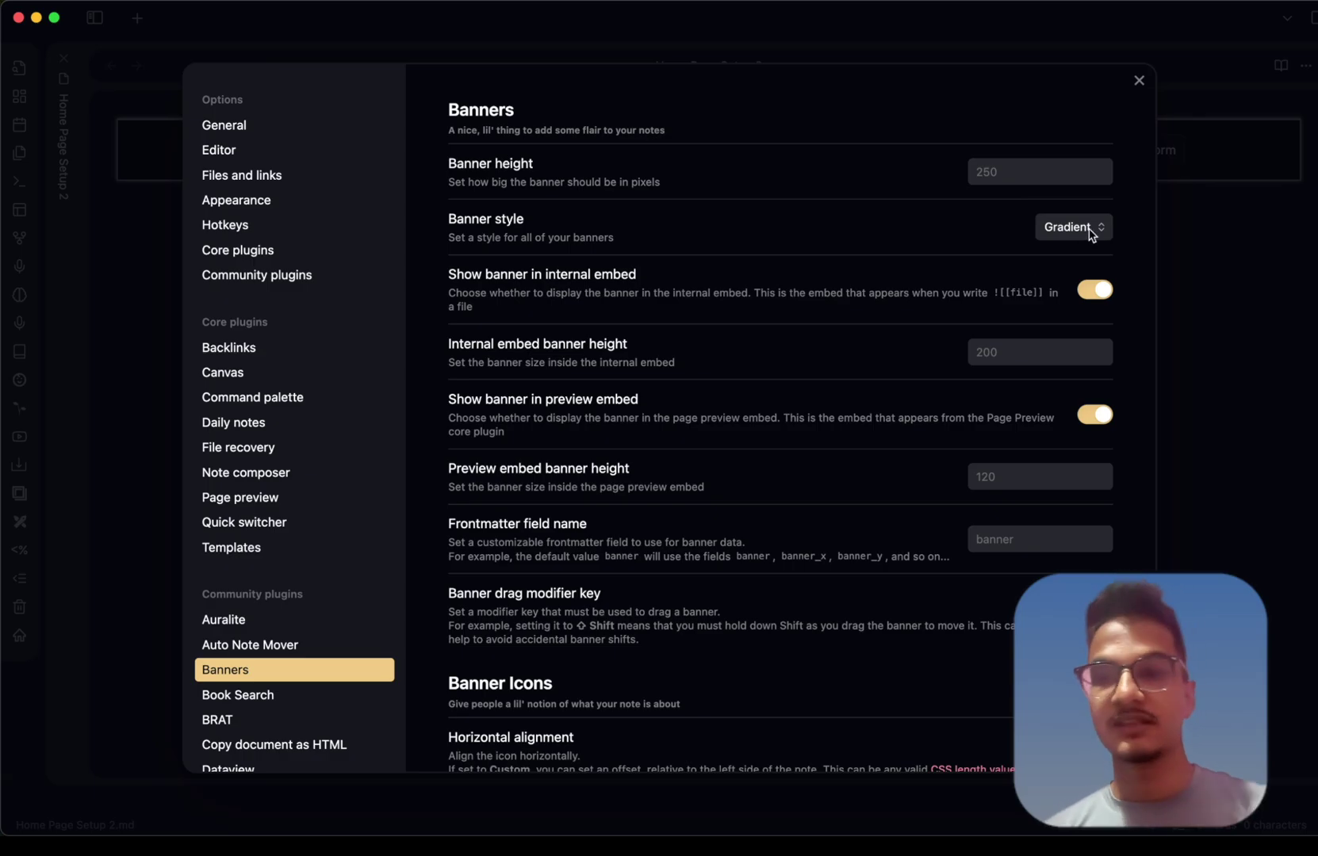
left_click(1138, 81)
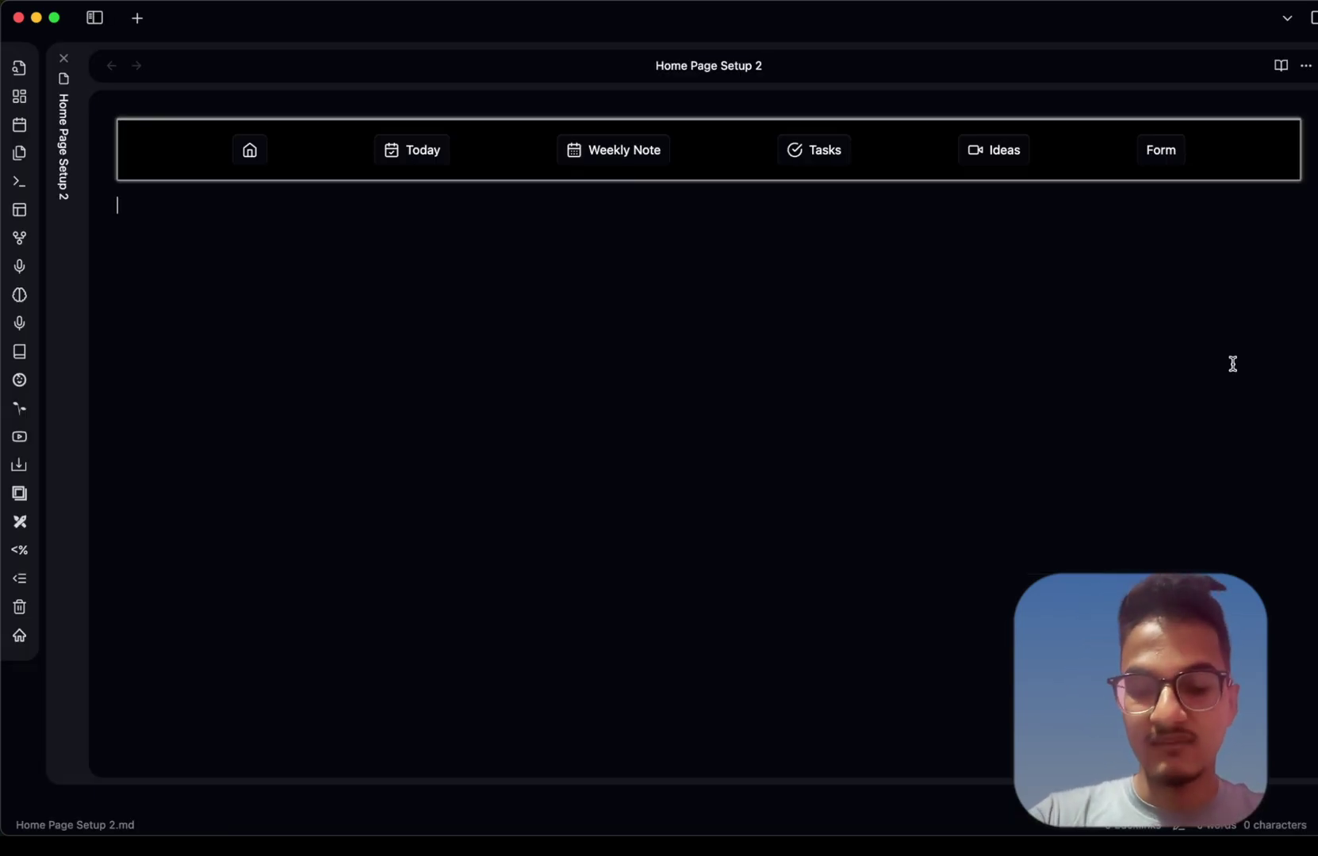
Search the commands for "banners" to review the actions the Banners plugin offers
key("super+p")
type("banner")
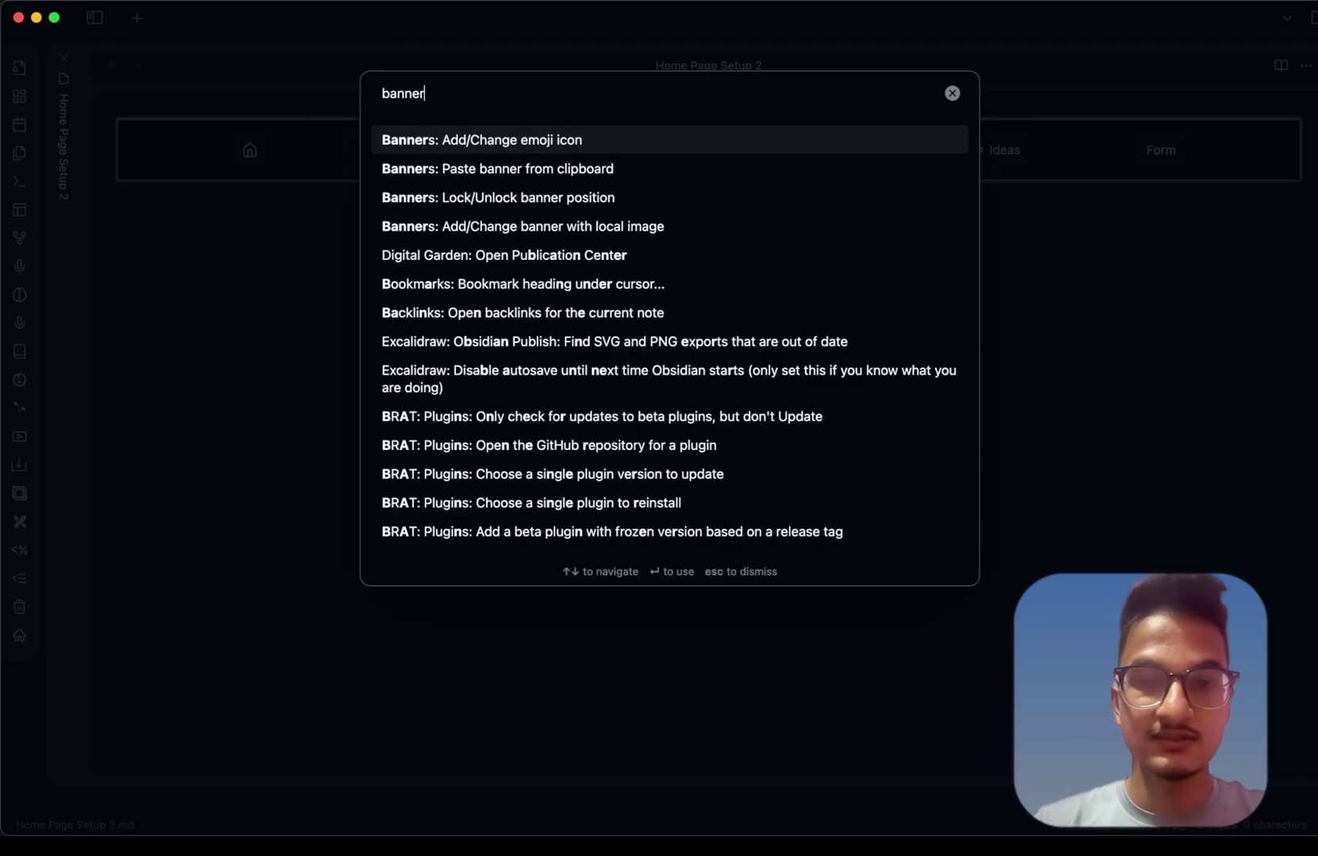
type("s")
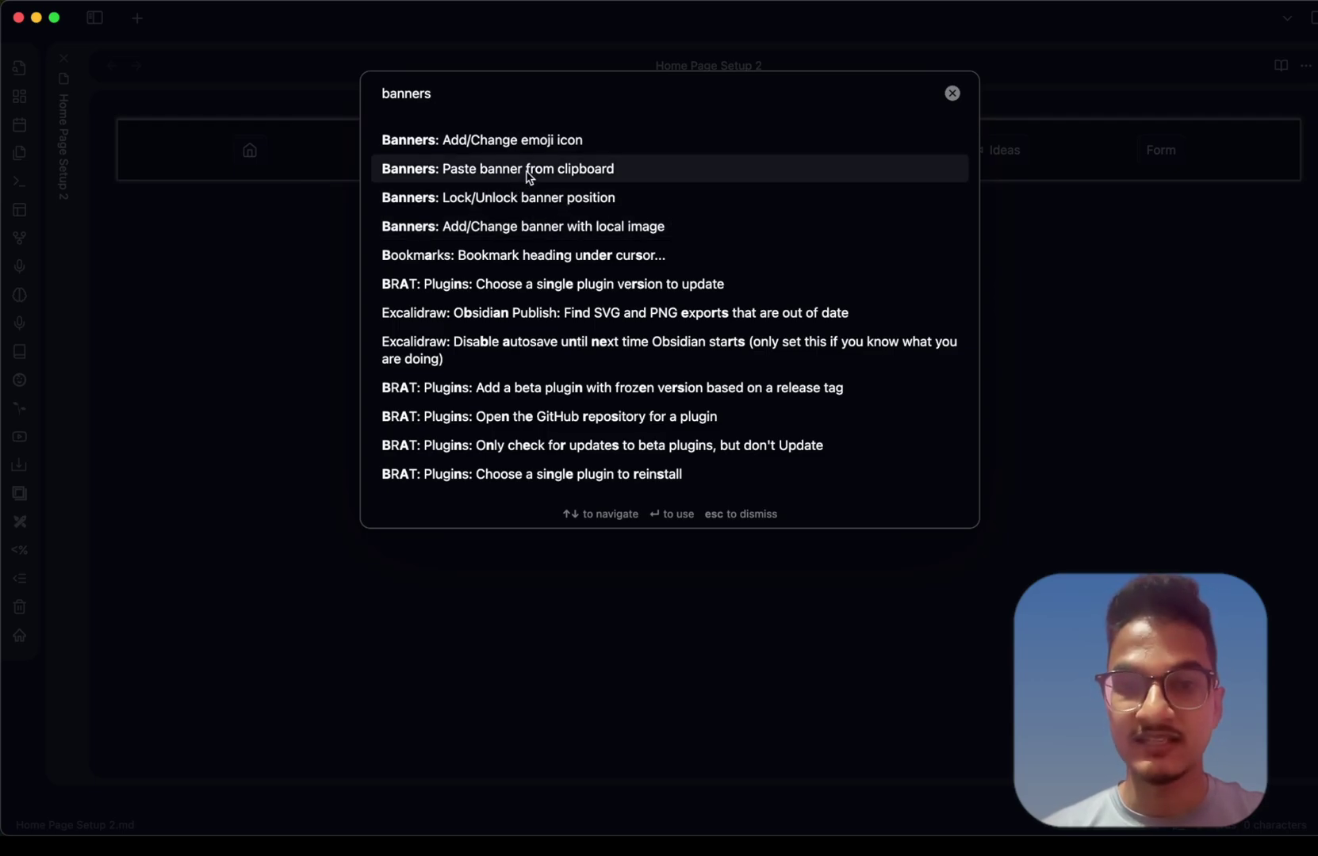
key("Escape")
Switch to the browser and search the web for "4k wallpaper sunset" in a new tab
key("super+Tab")
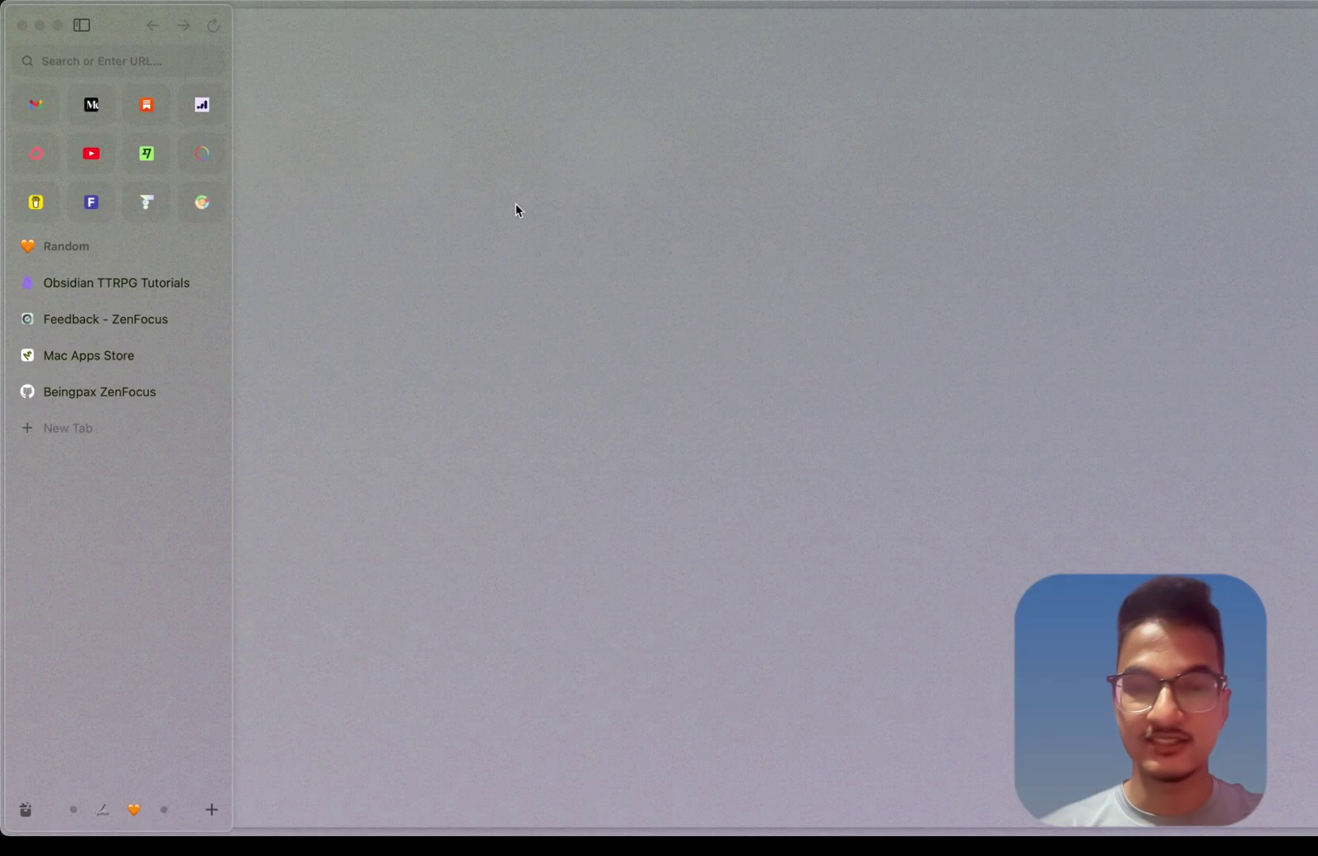
key("super+t")
type("4k ")
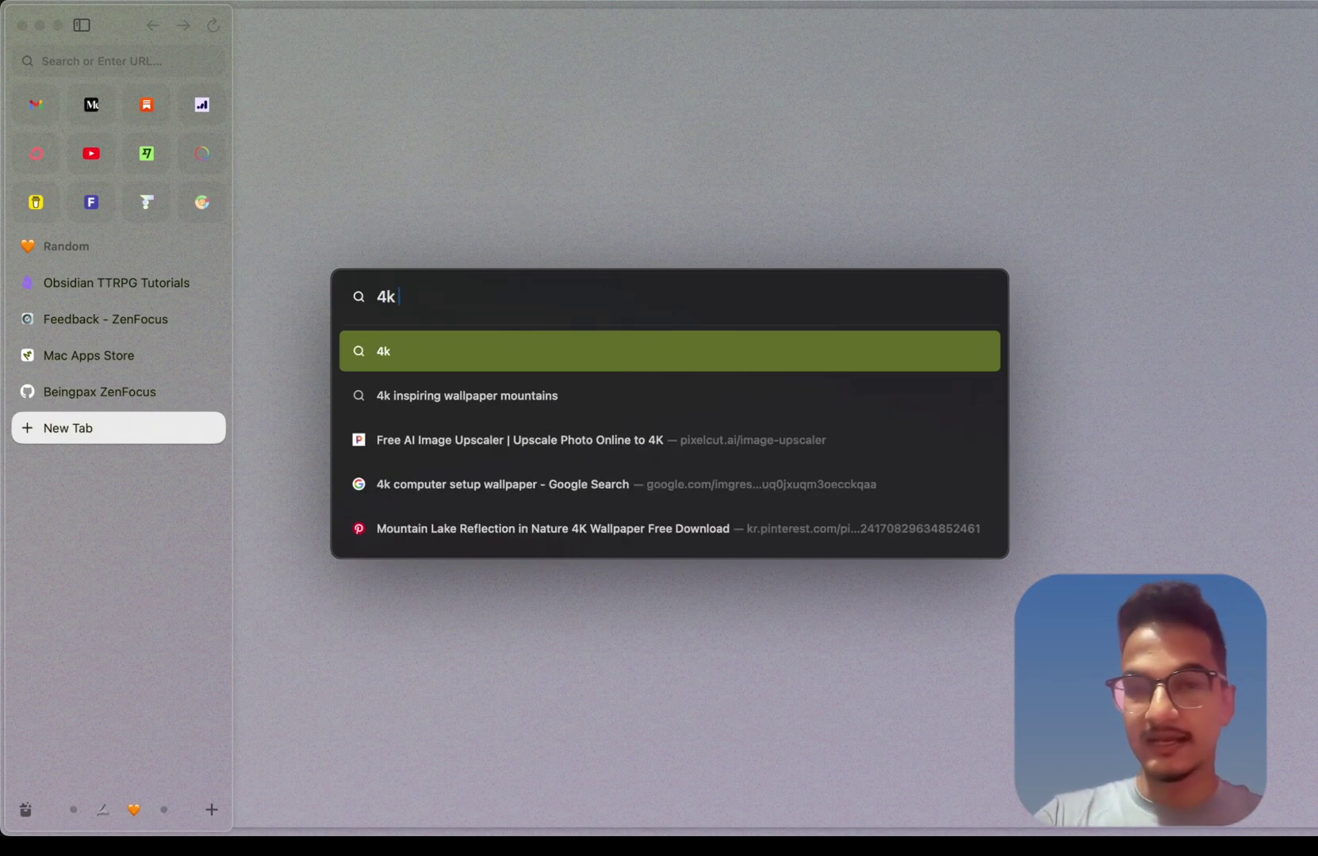
type("wallpaper")
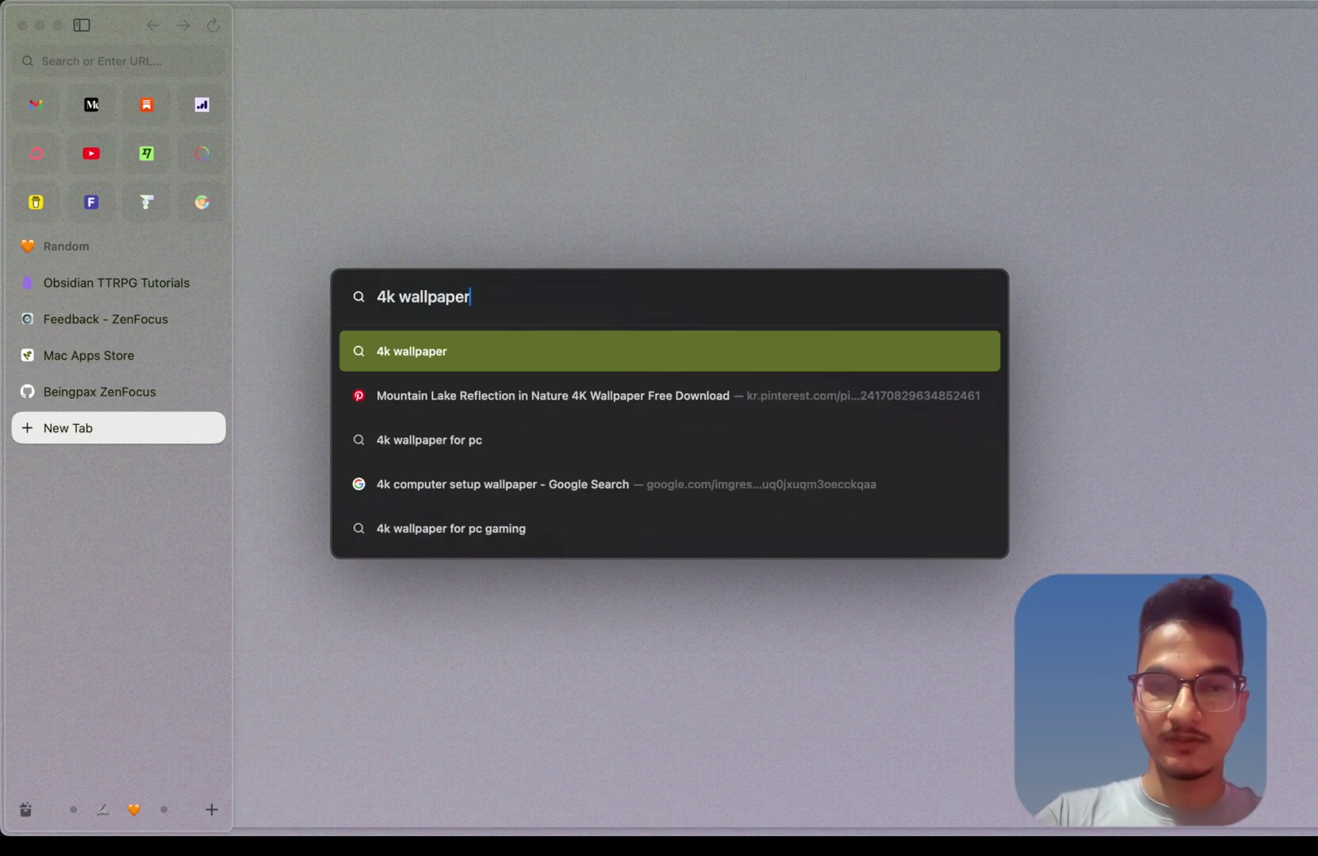
type(" sunset")
key("Return")
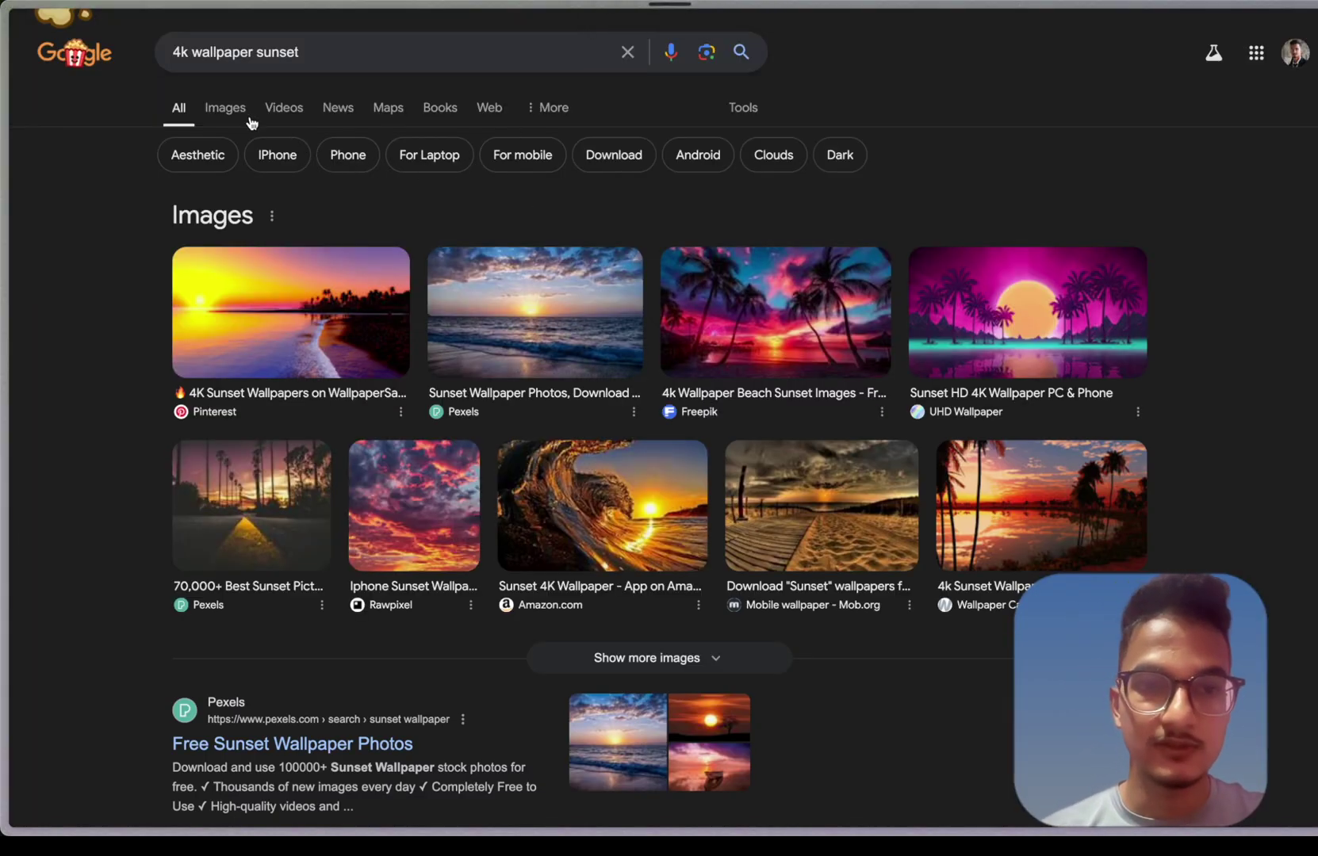
Open the 4K Sea Sunset wallpaper from Heroscreen in the image results and copy its image address
left_click(226, 108)
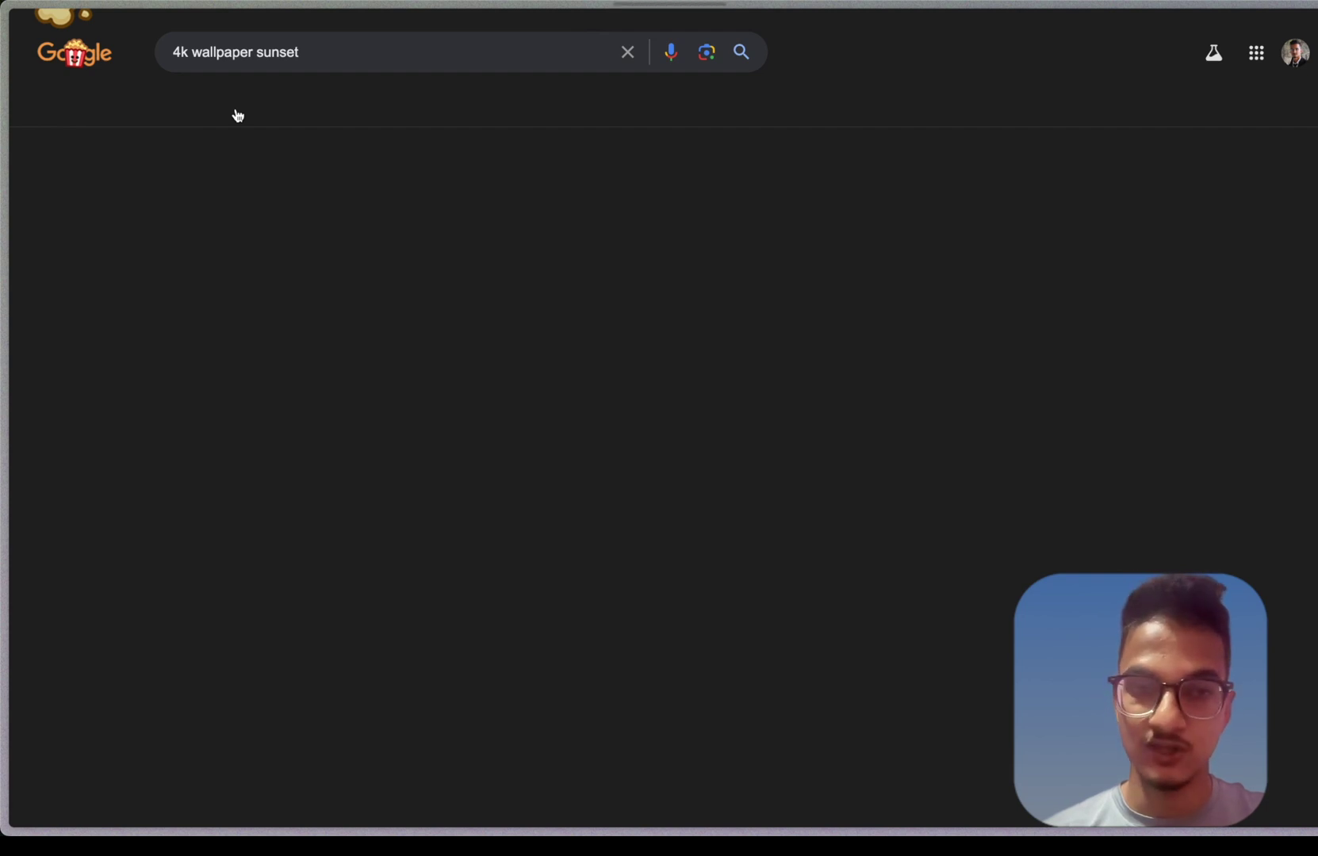
scroll(530, 420, "down", 1)
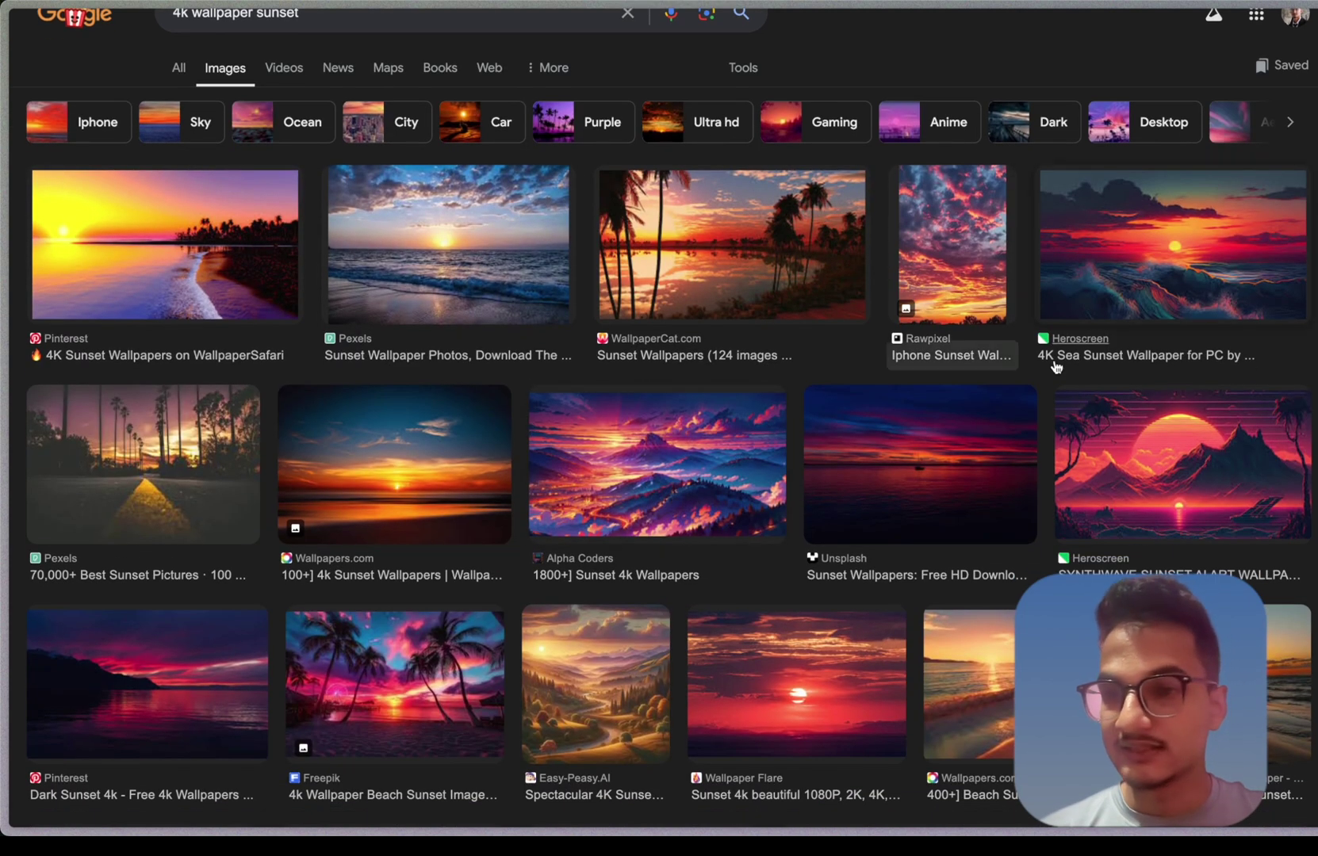
left_click(1213, 289)
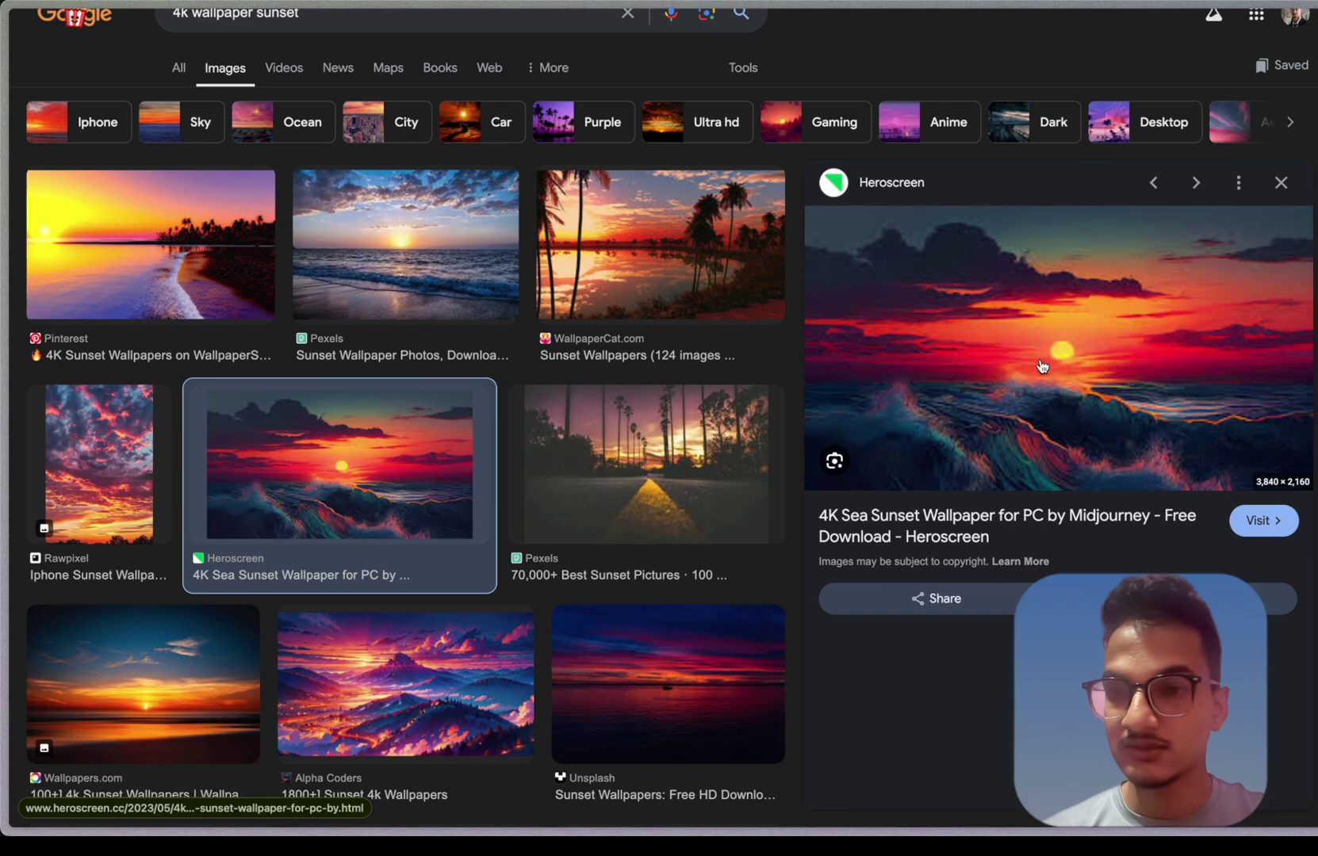
right_click(1025, 304)
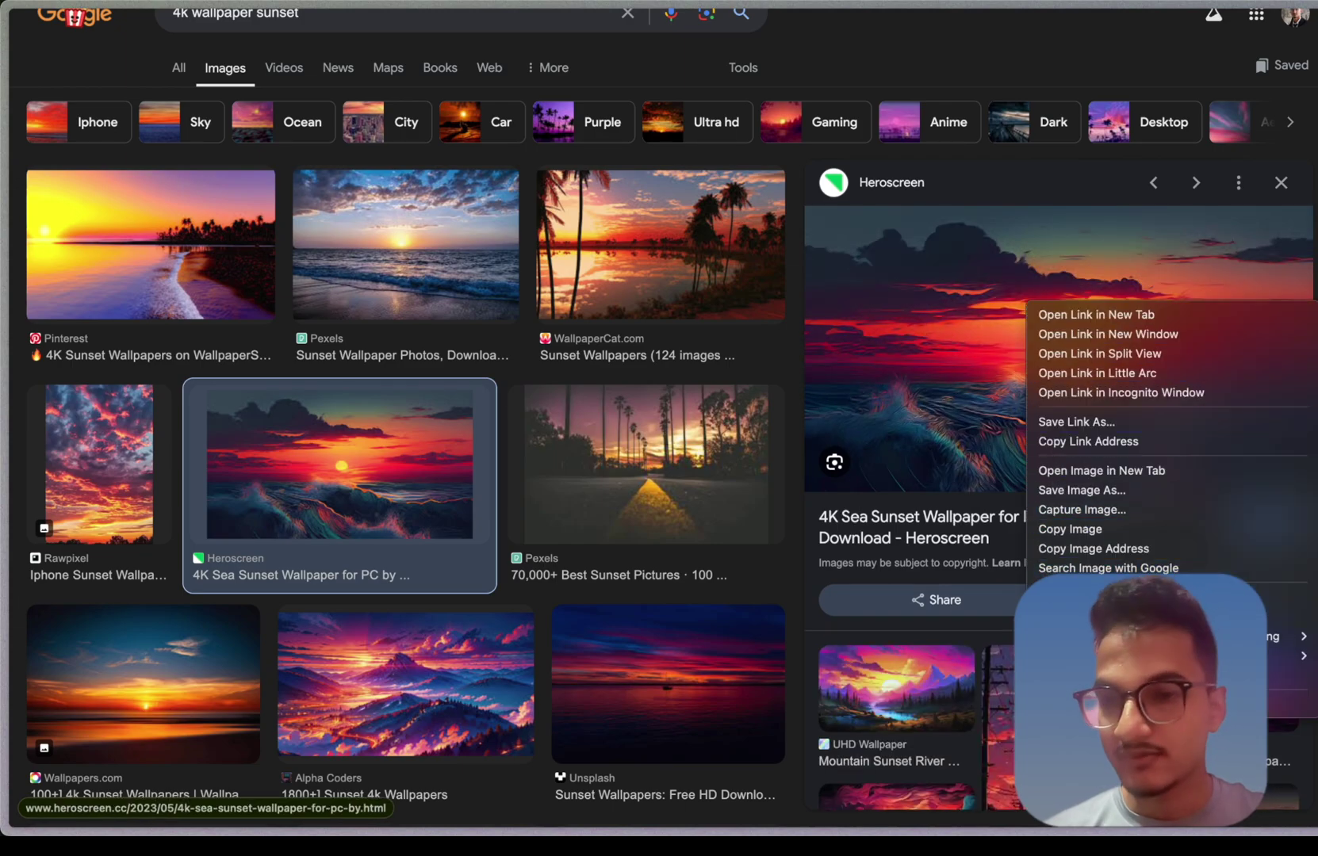
left_click(1093, 549)
mouse_move(654, 833)
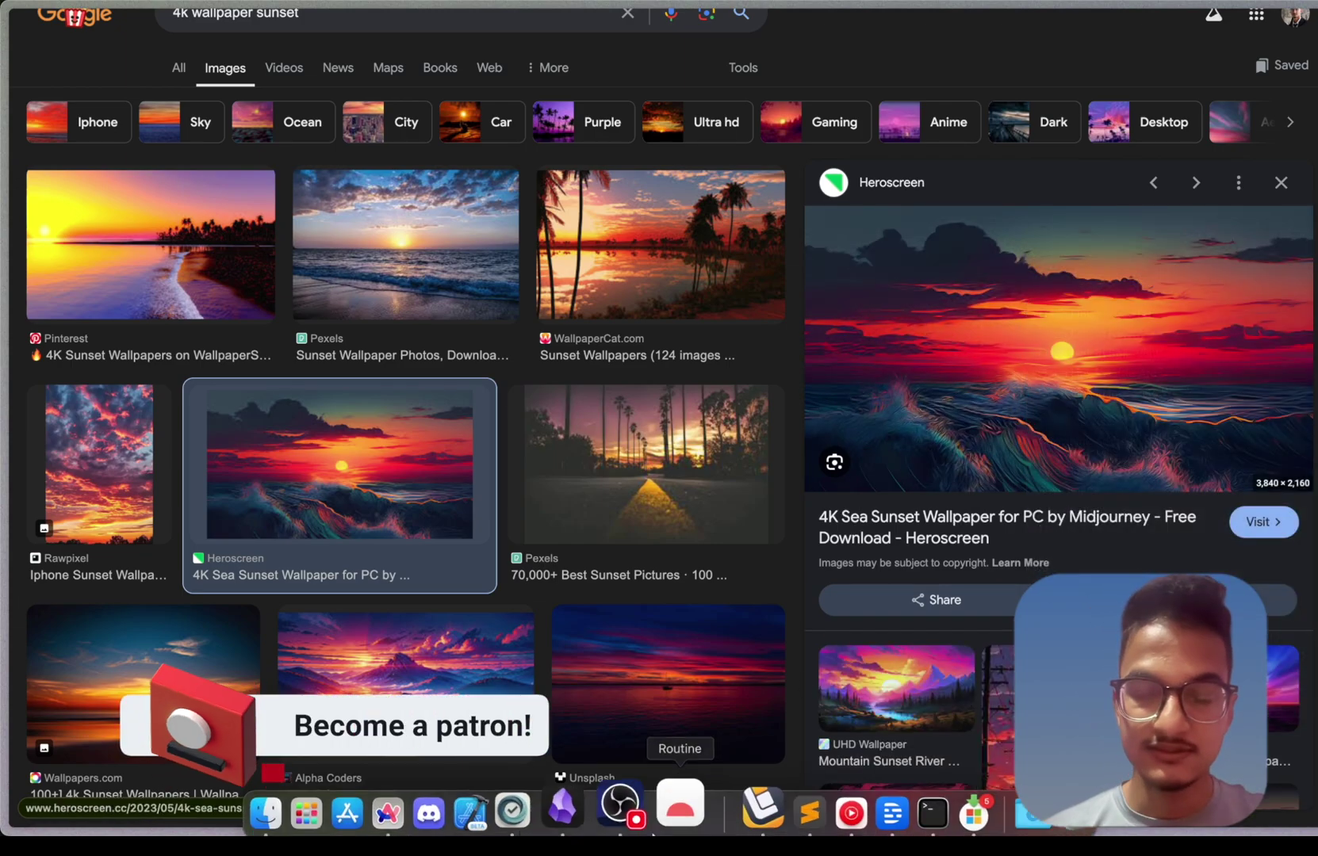
Switch to Obsidian, paste the copied image as the banner of the Home Page Setup 2 note, and show the note in reading view
left_click(619, 807)
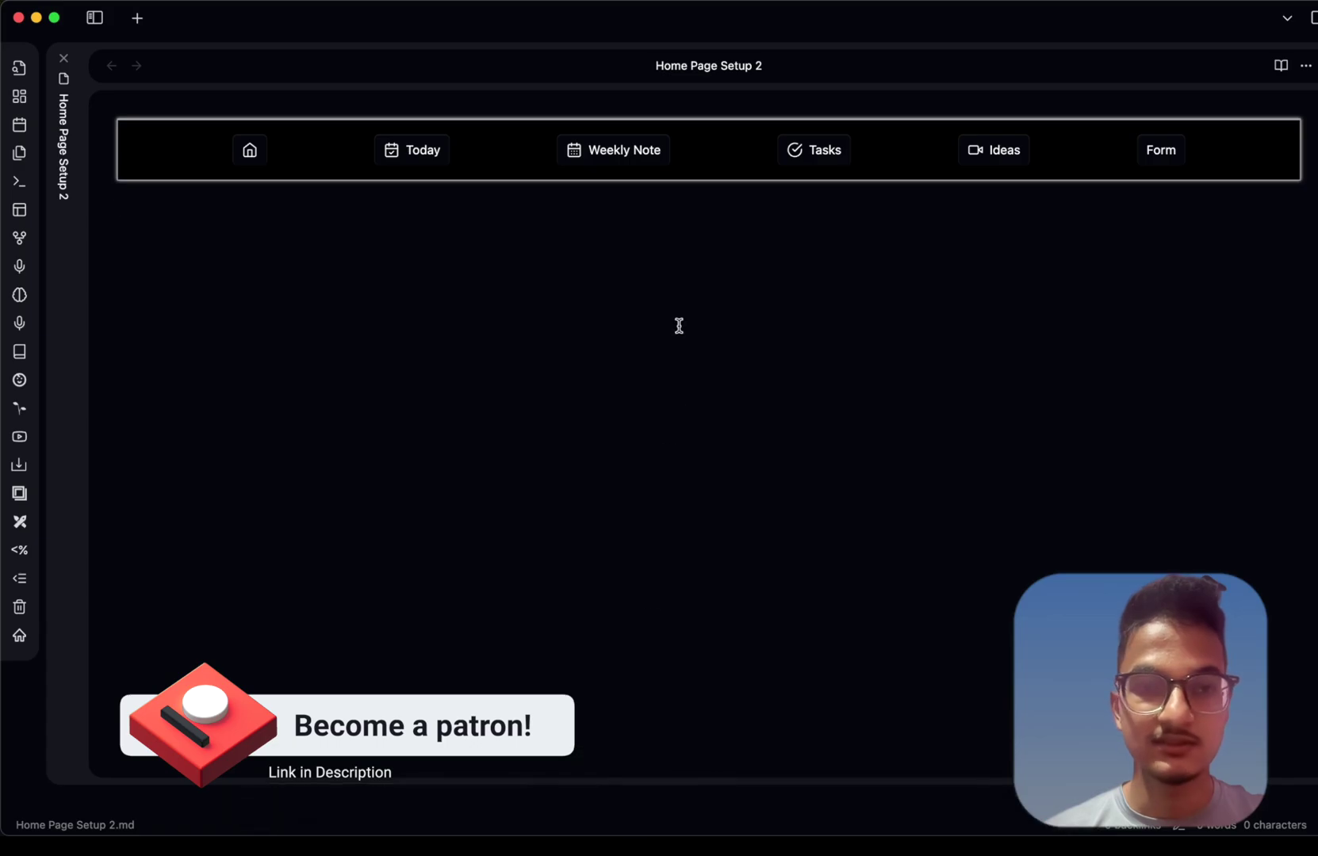
key("super+p")
type("banner")
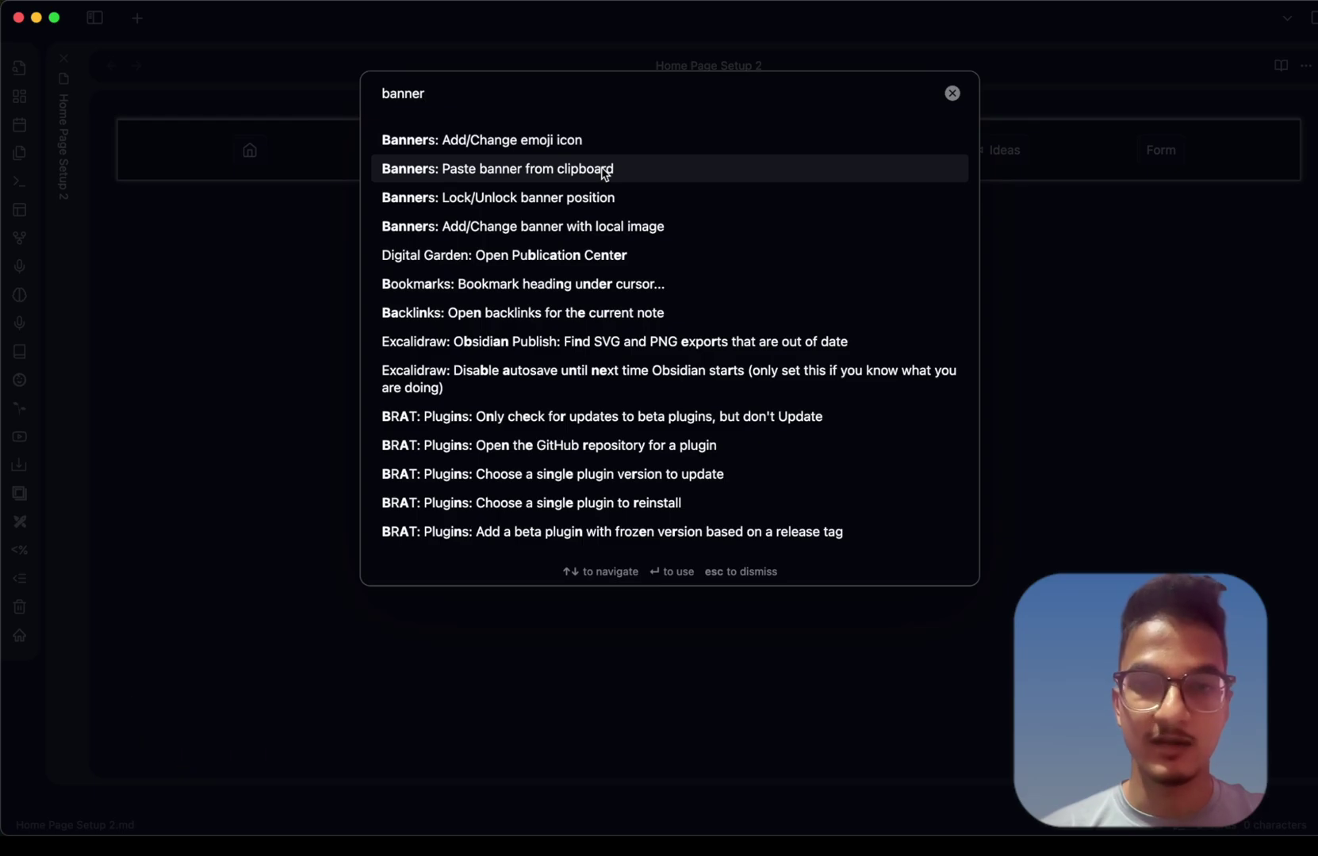
left_click(605, 171)
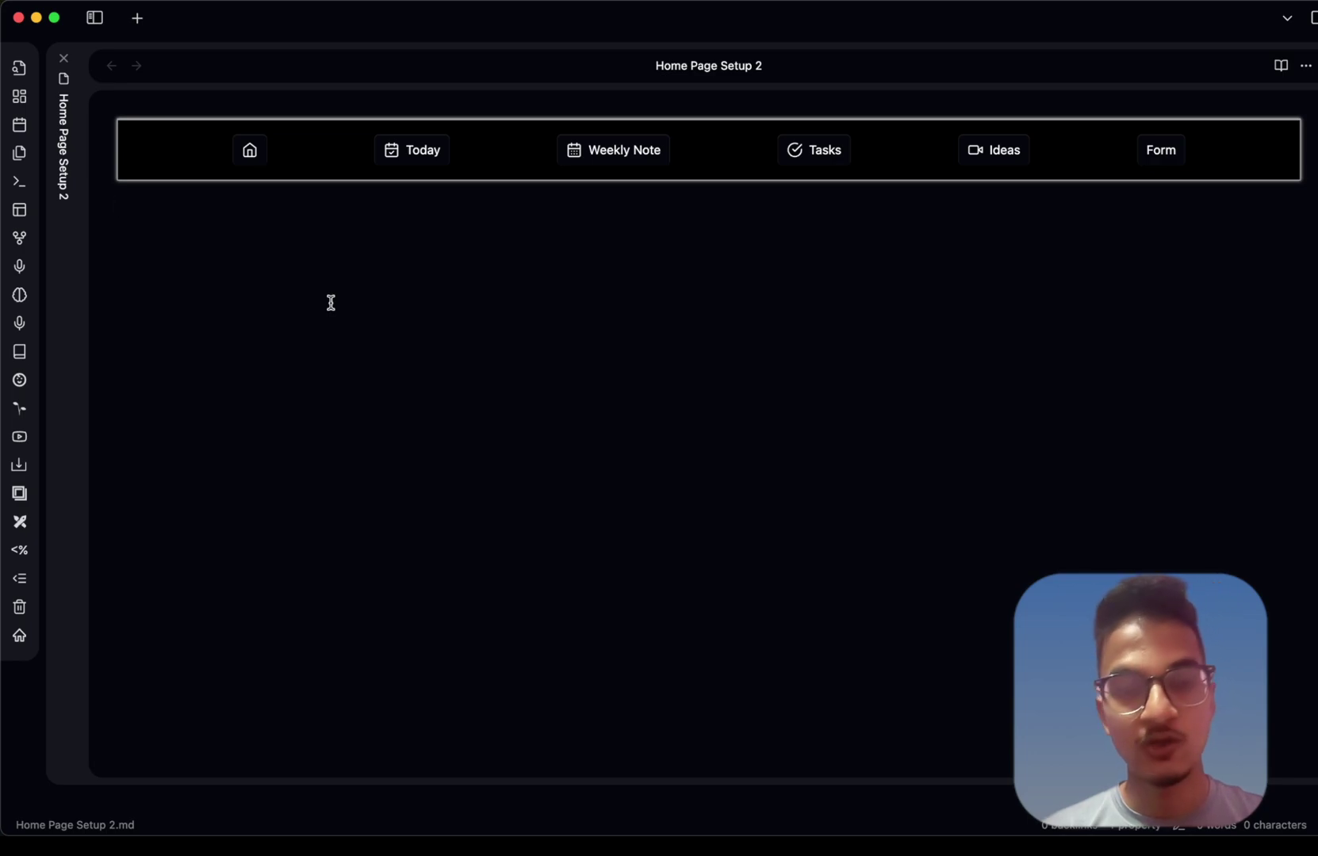
key("super+e")
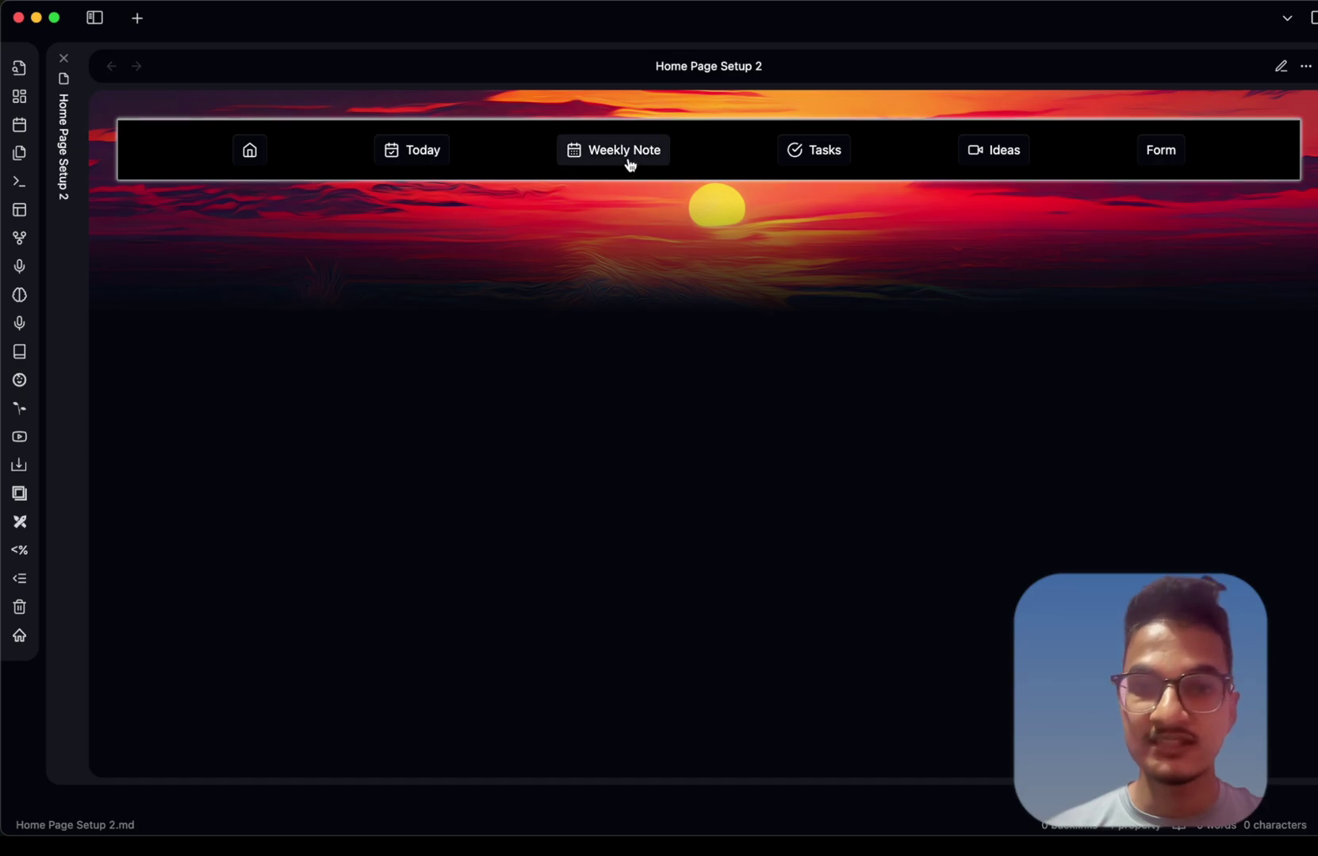
Add a notetoolbar property set to none to the Home Page Setup 2 note and hide the properties sidebar
left_click(1312, 17)
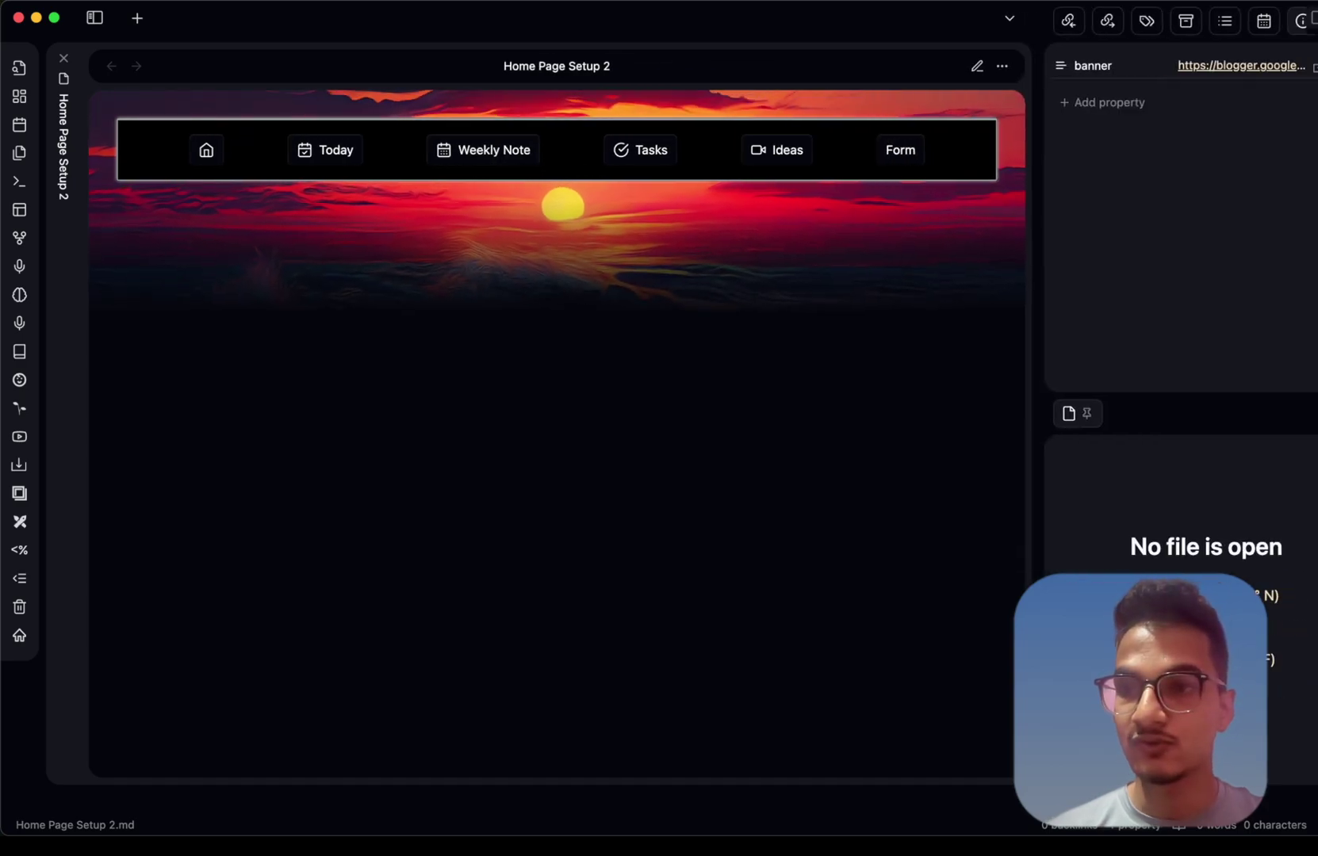
left_click(1074, 104)
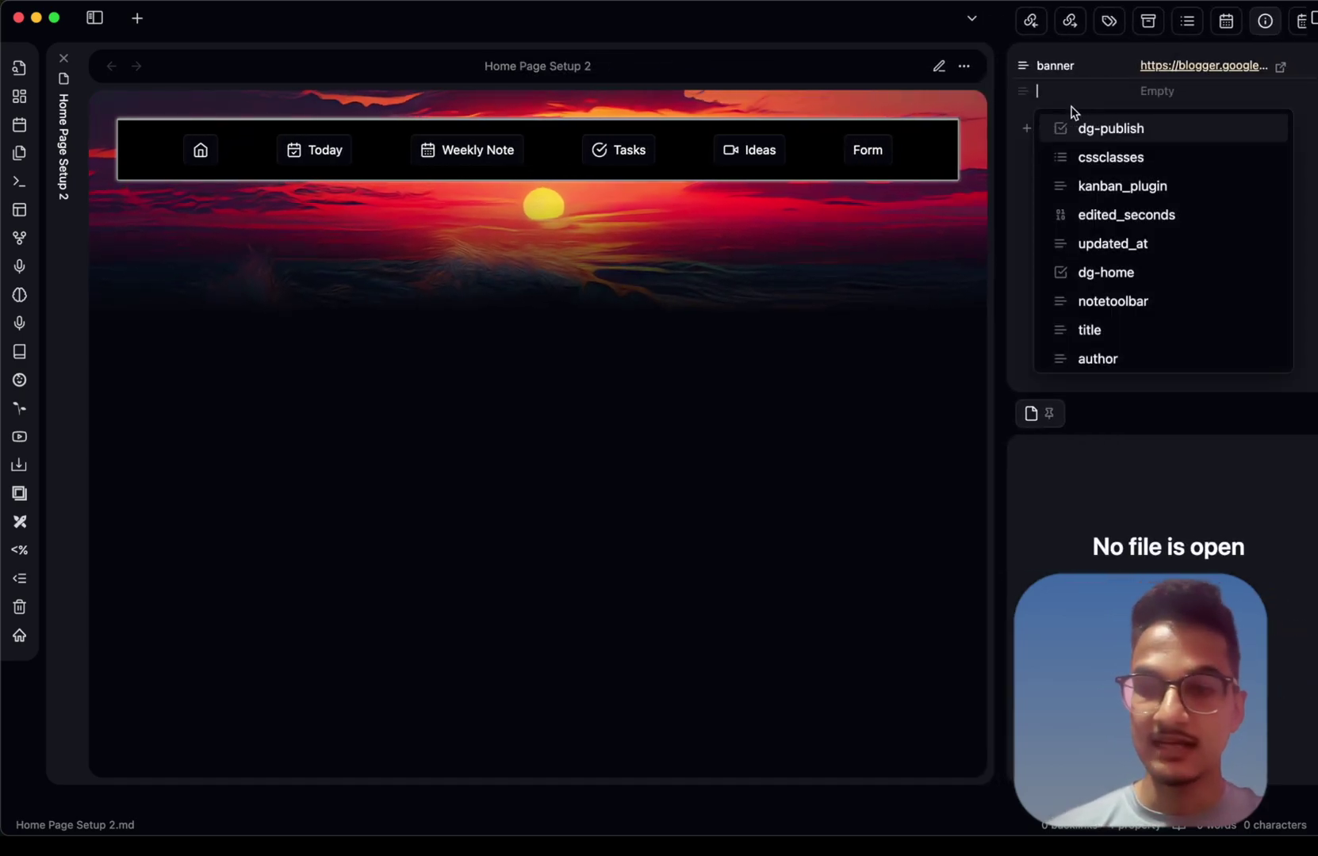
type("note")
key("Return")
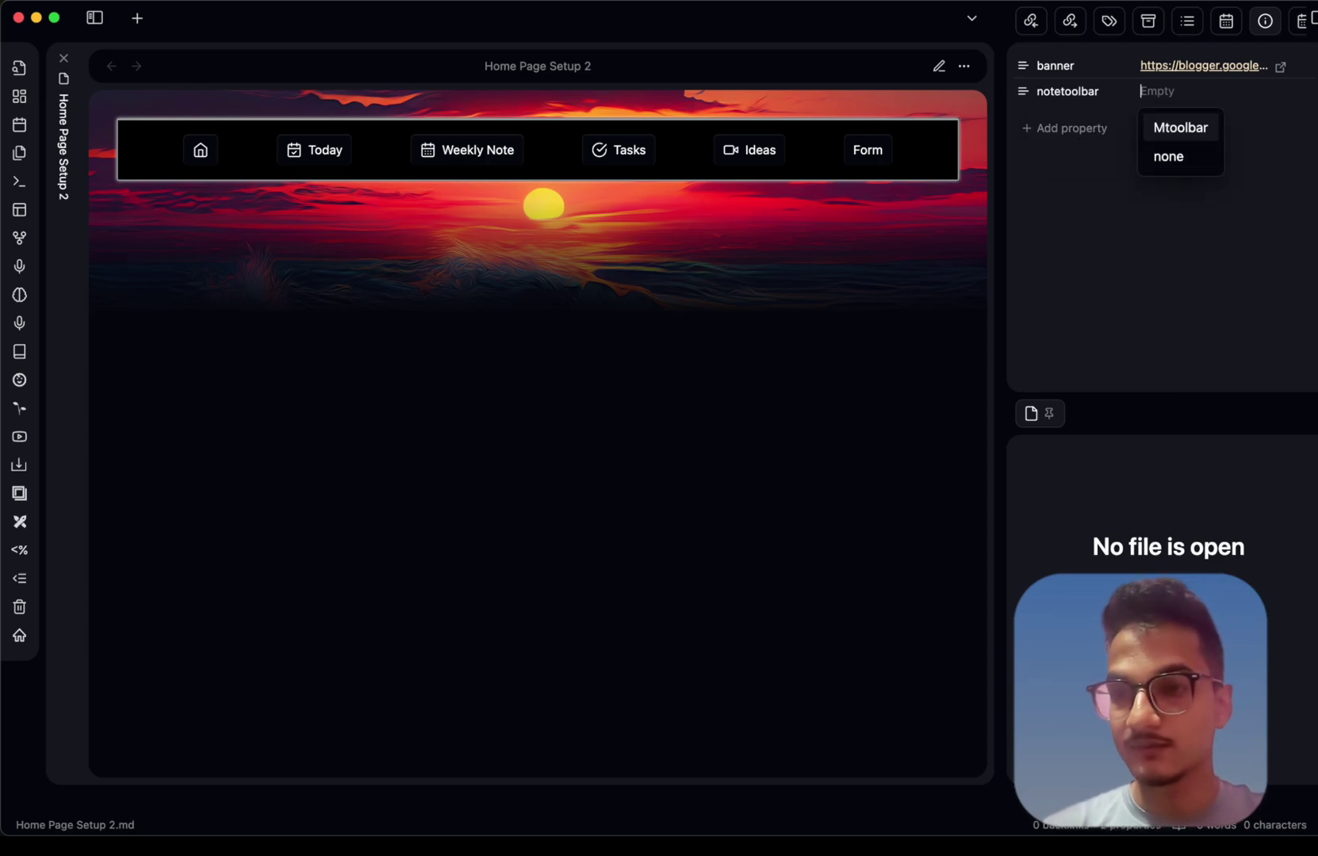
left_click(1179, 155)
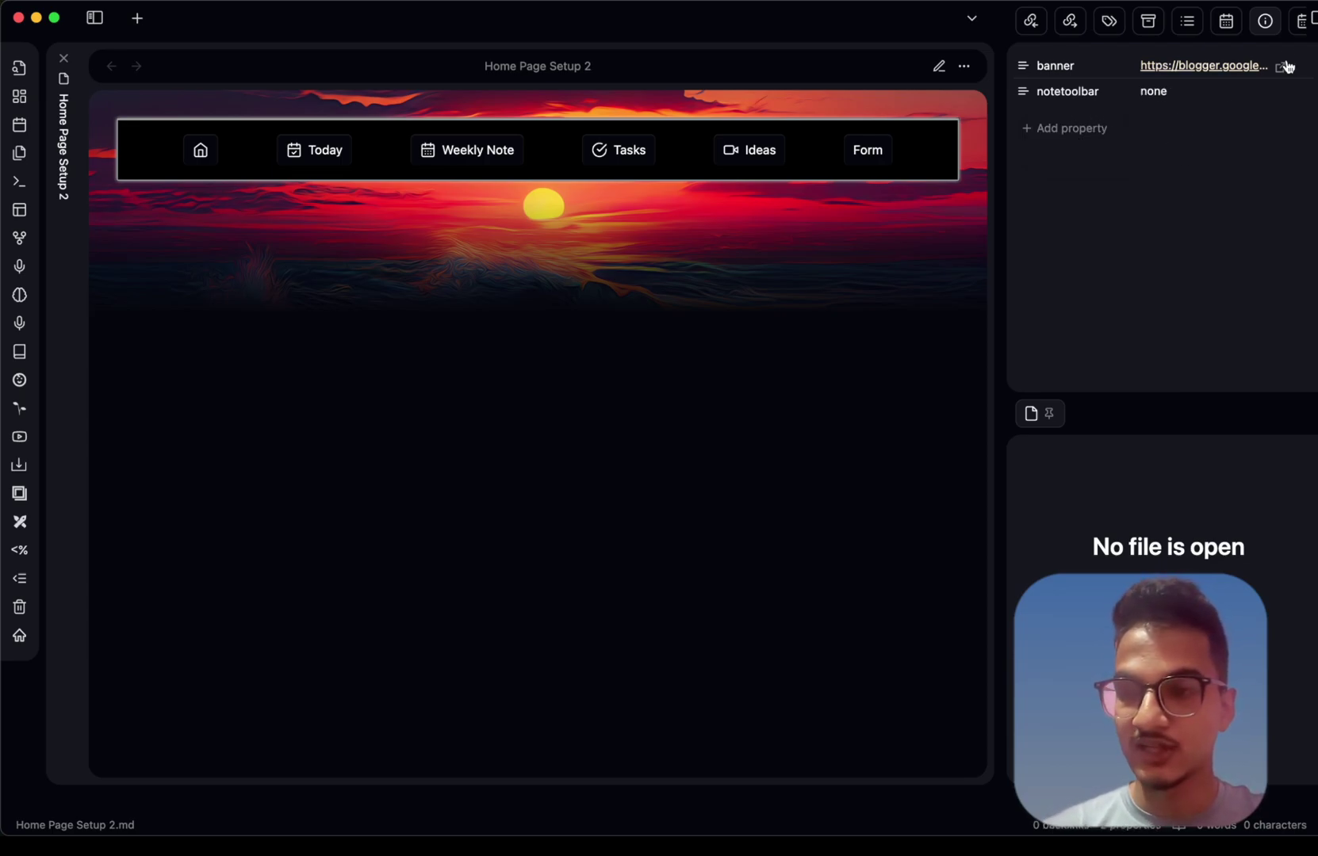
left_click(1312, 17)
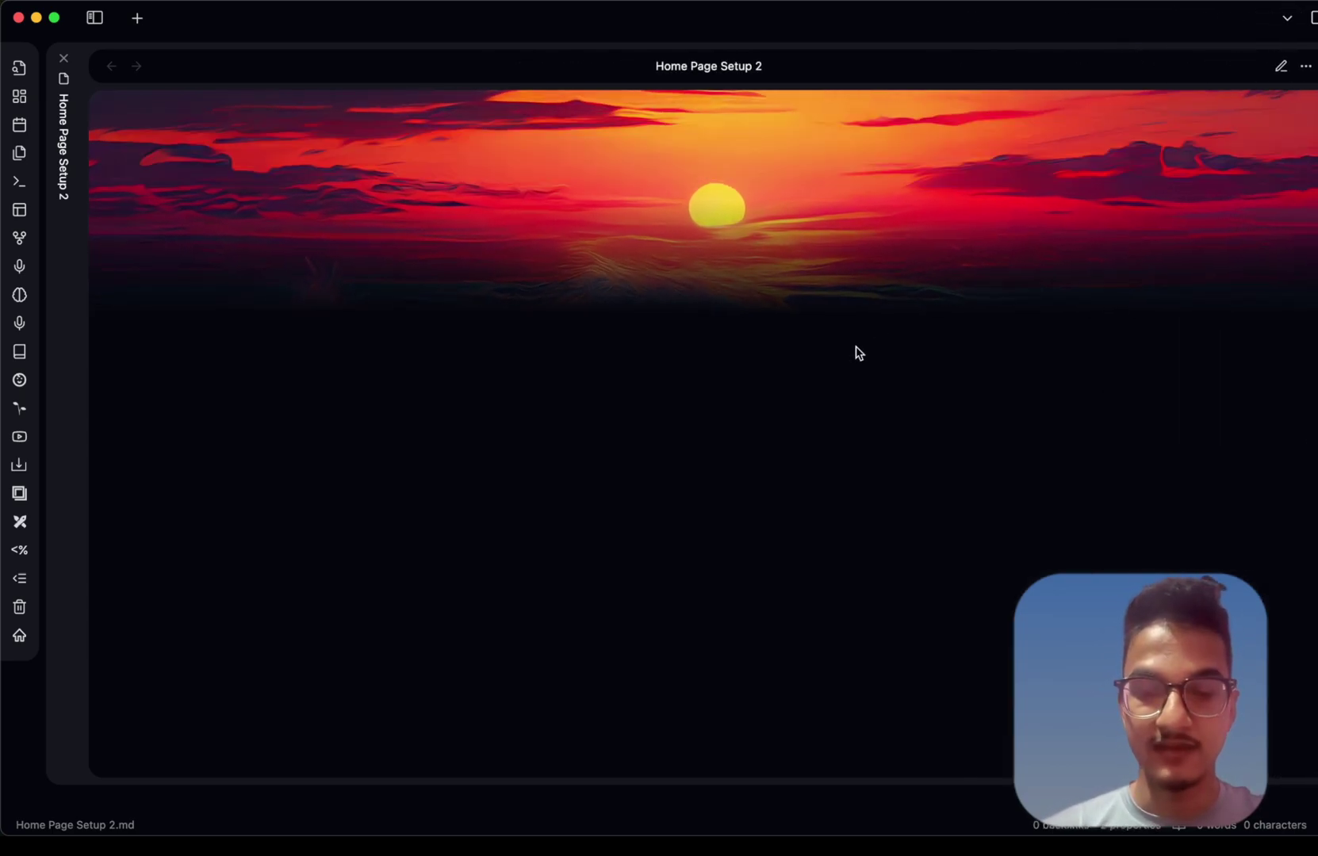
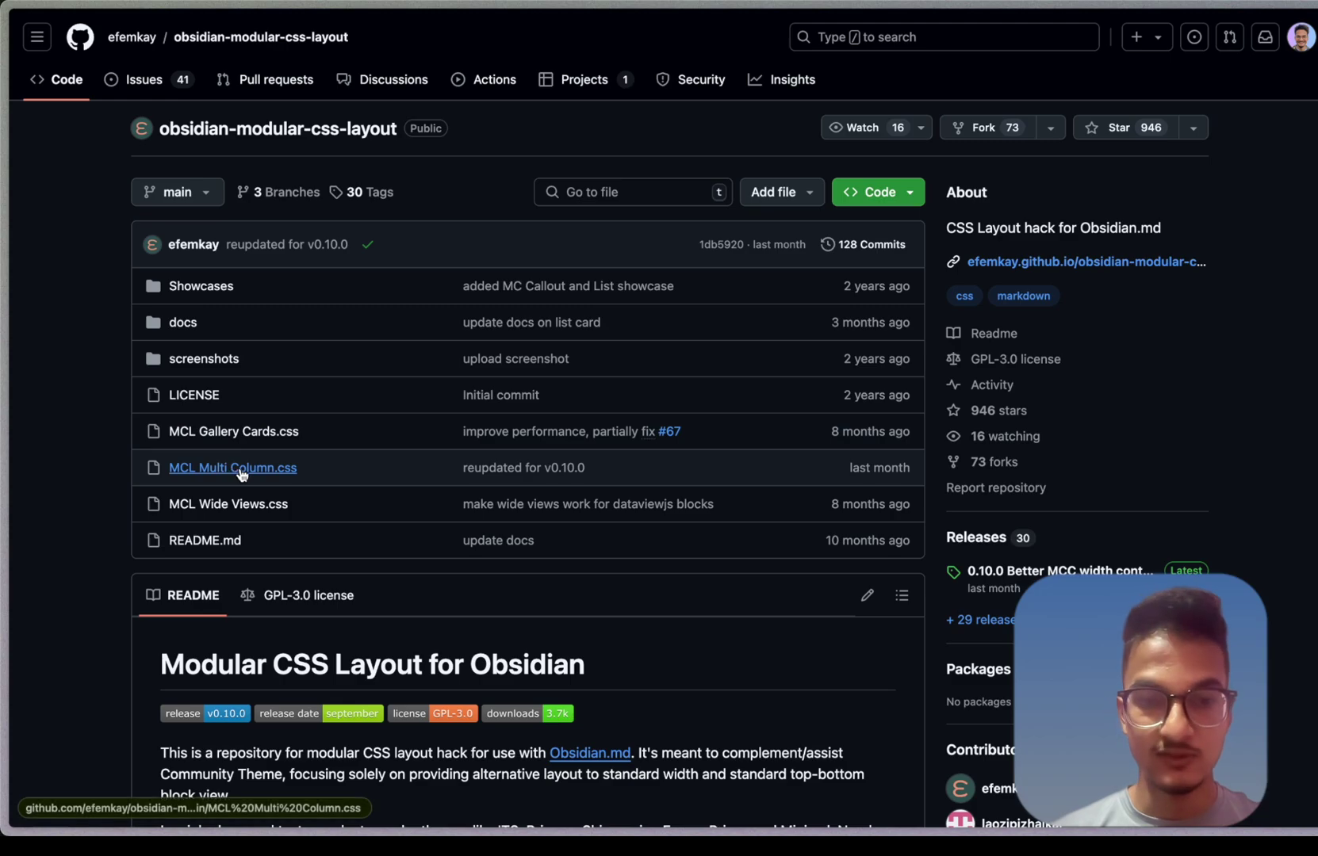
Open MCL Multi Column.css in the obsidian-modular-css-layout GitHub repository and download the raw file
left_click(241, 469)
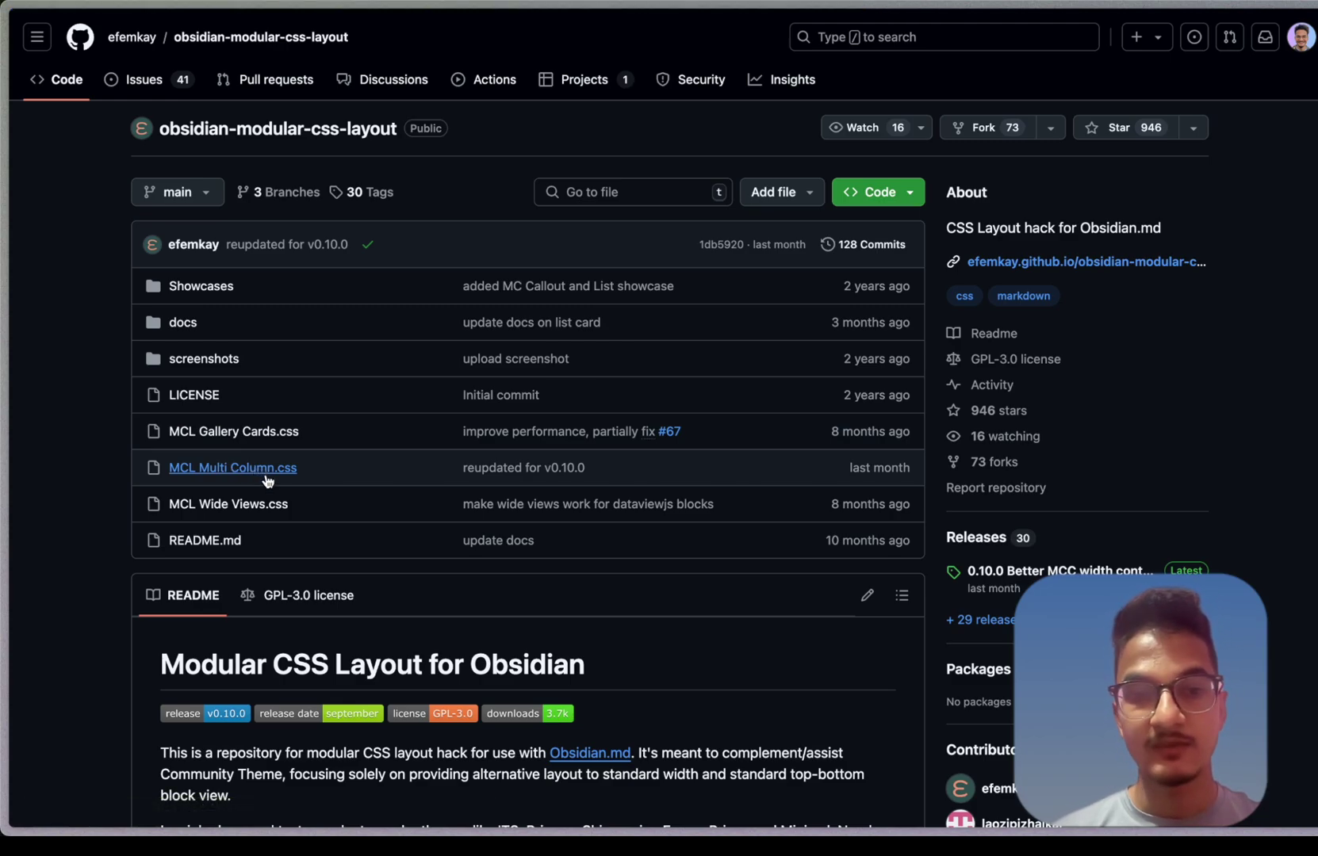
left_click(258, 470)
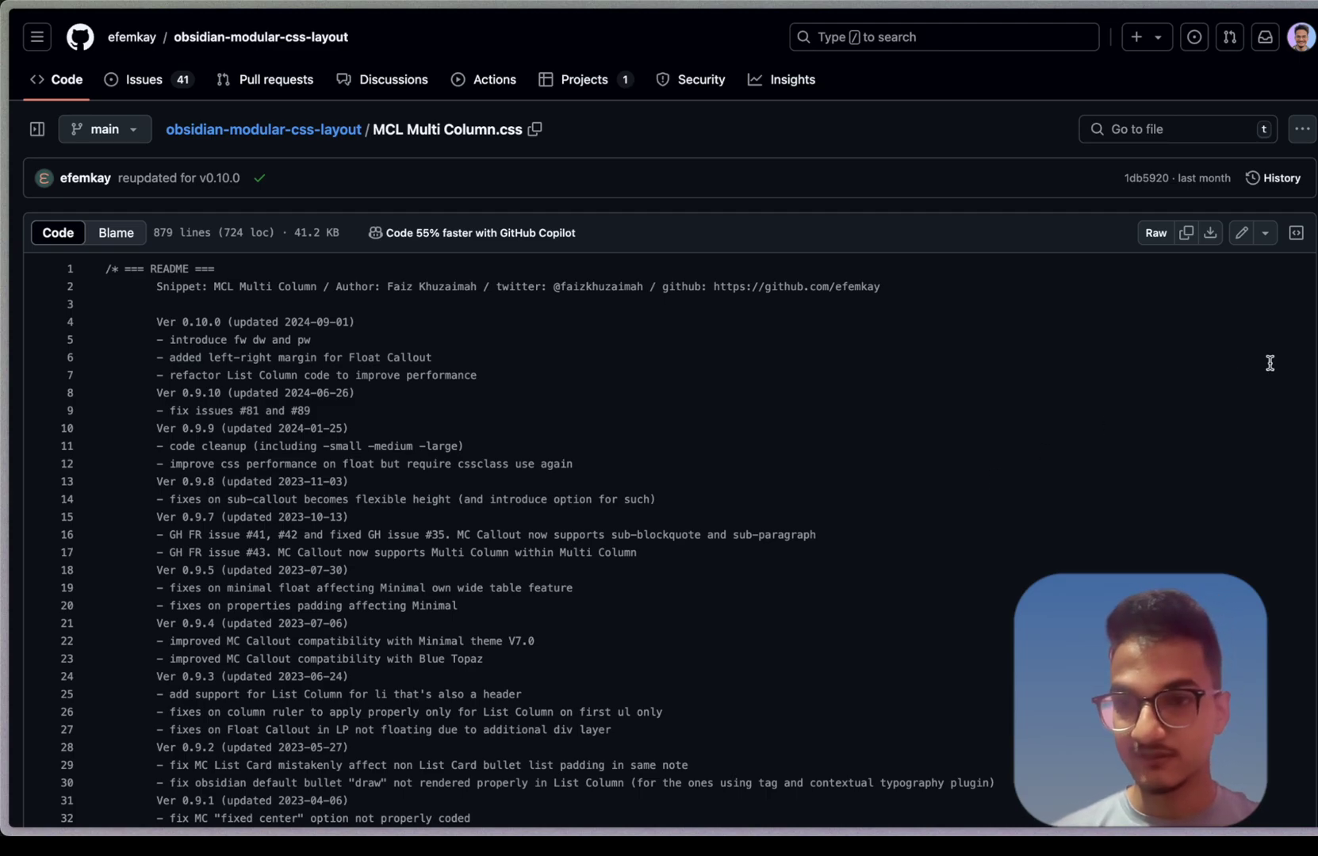
left_click(1211, 234)
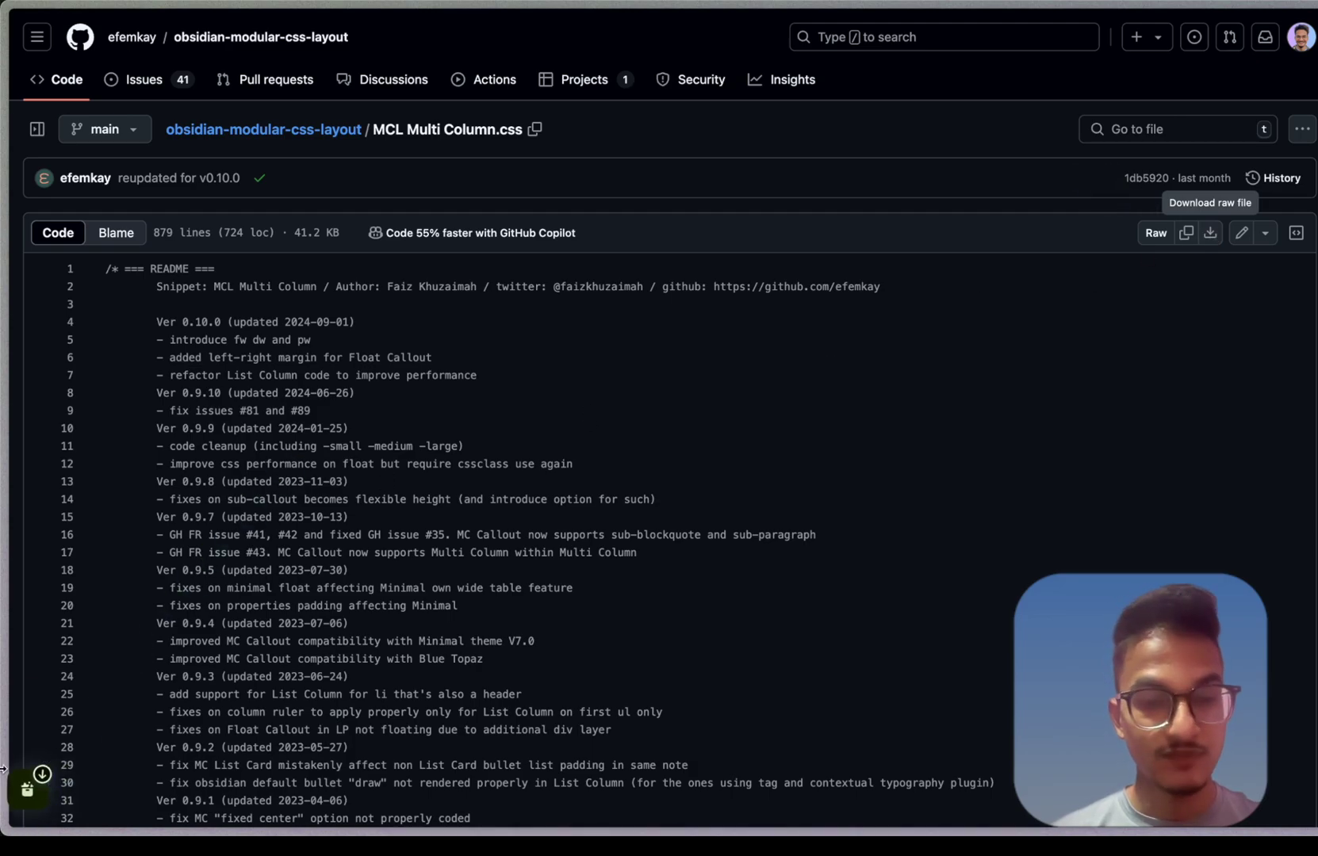
key("F11")
left_click(27, 817)
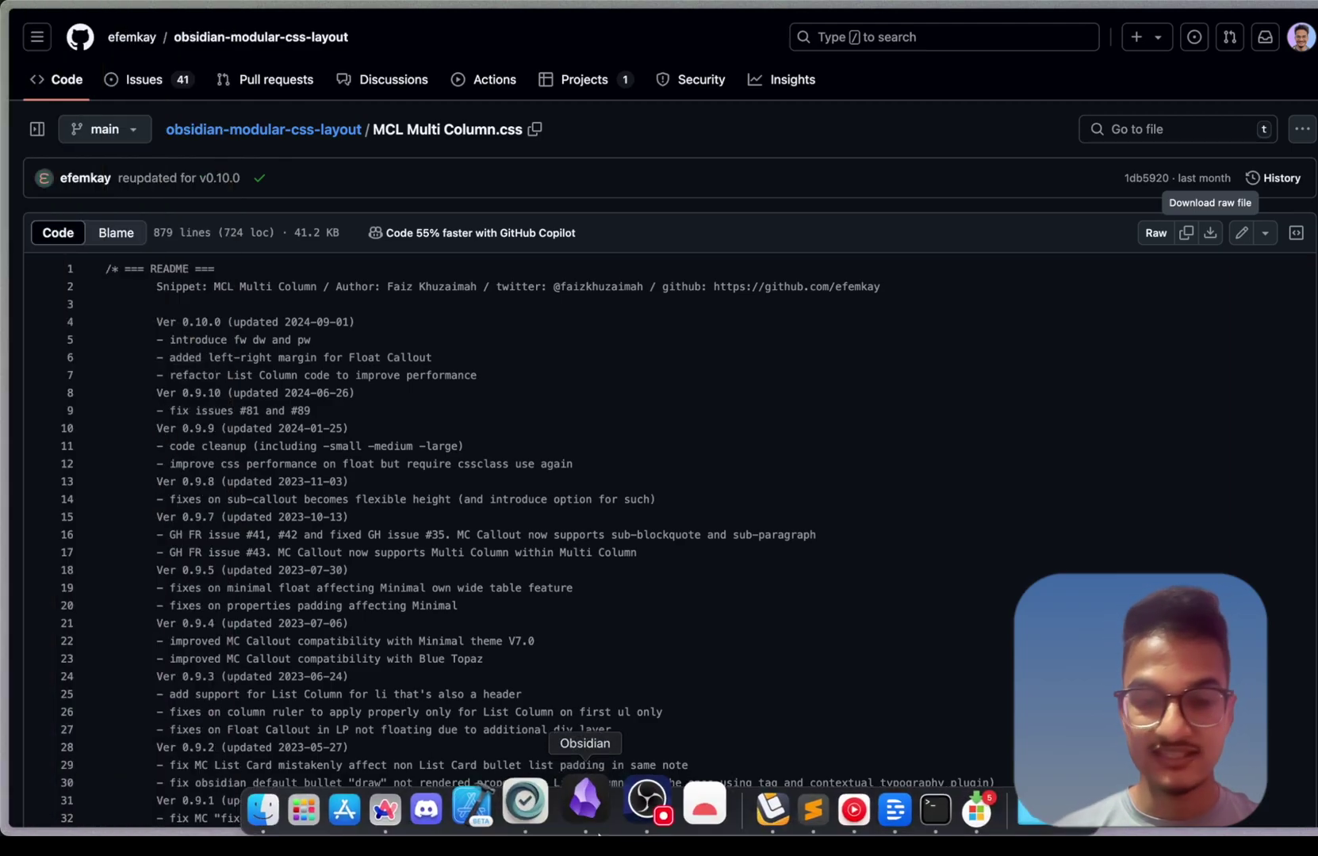
Switch to Obsidian and open the vault's CSS snippets folder from the Appearance settings
left_click(590, 809)
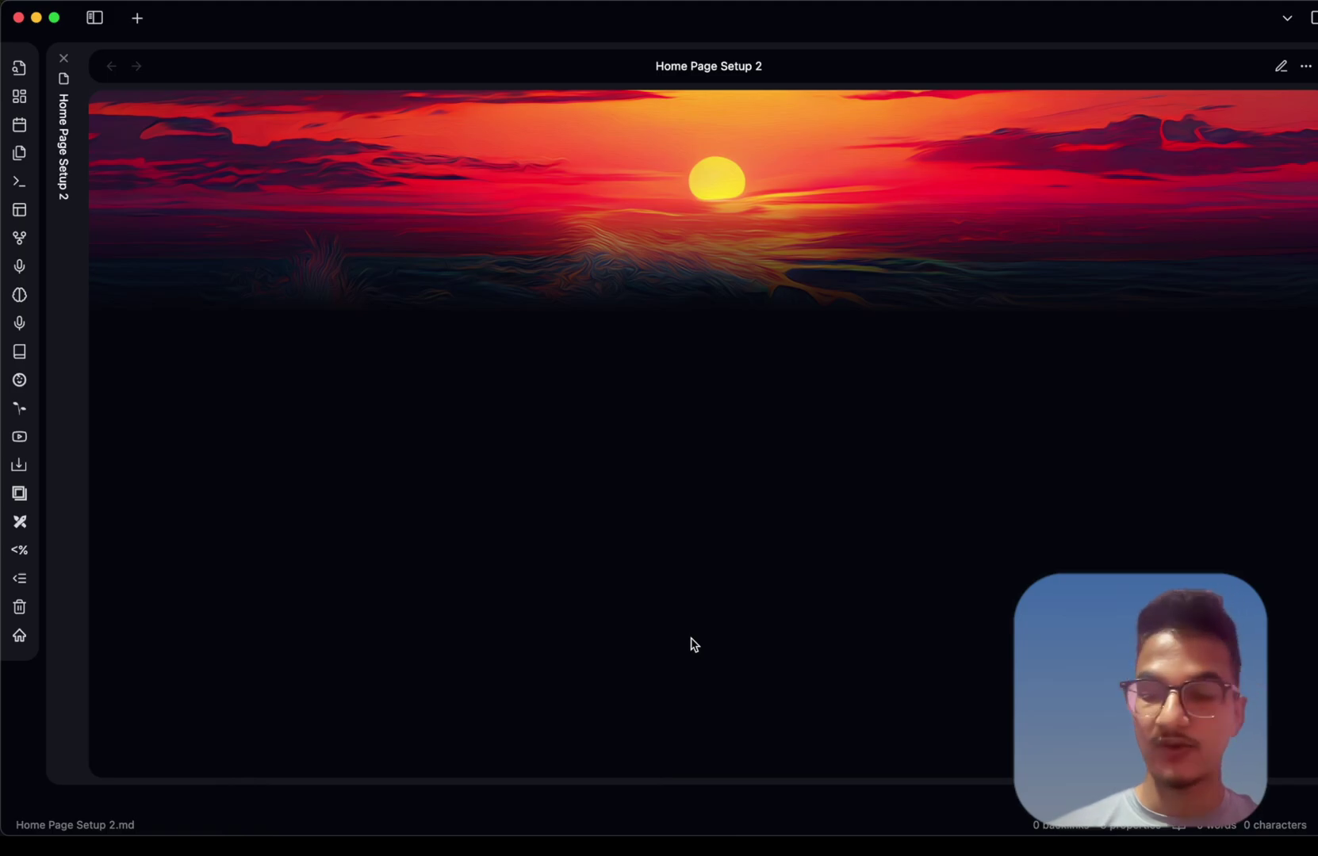
key("super+comma")
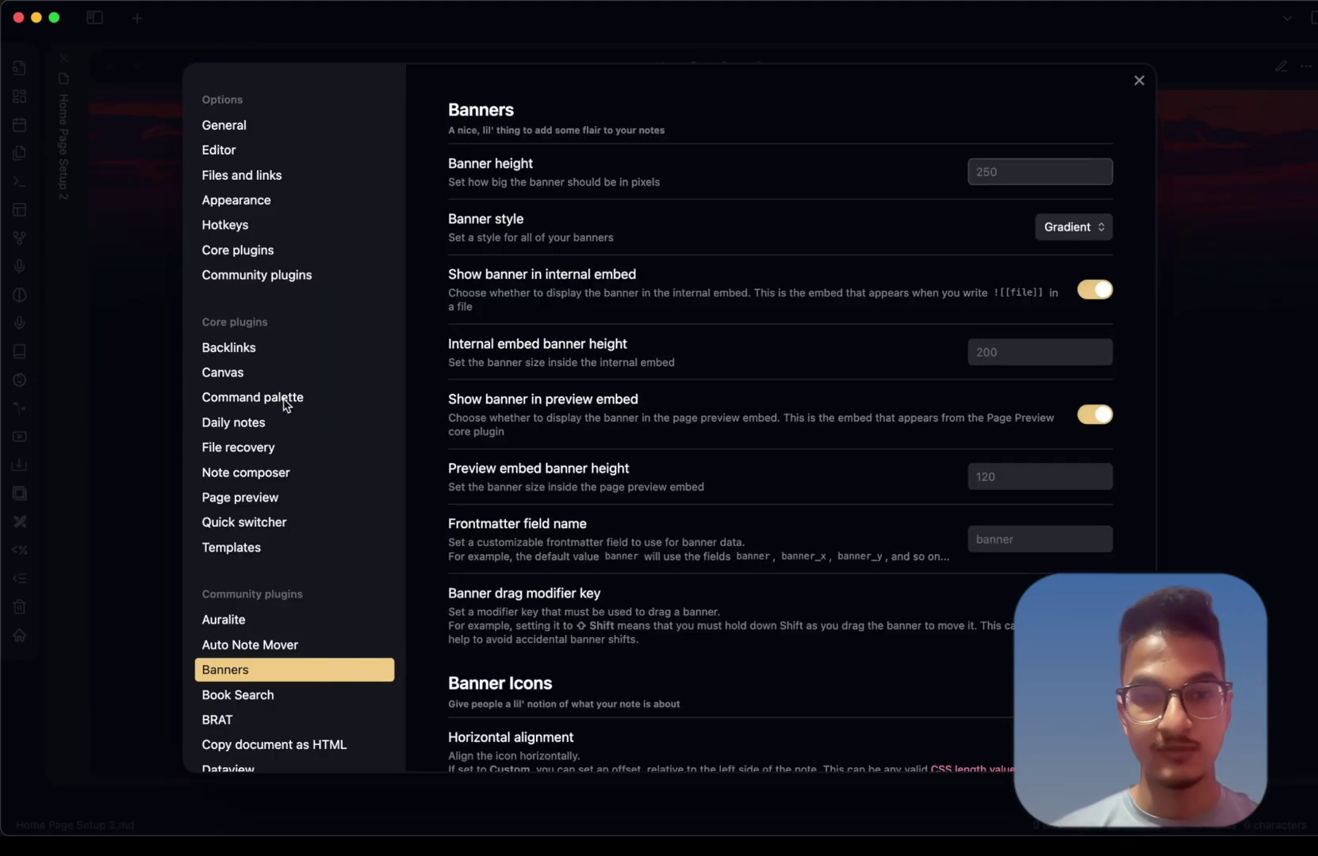
left_click(328, 199)
scroll(737, 479, "down", 15)
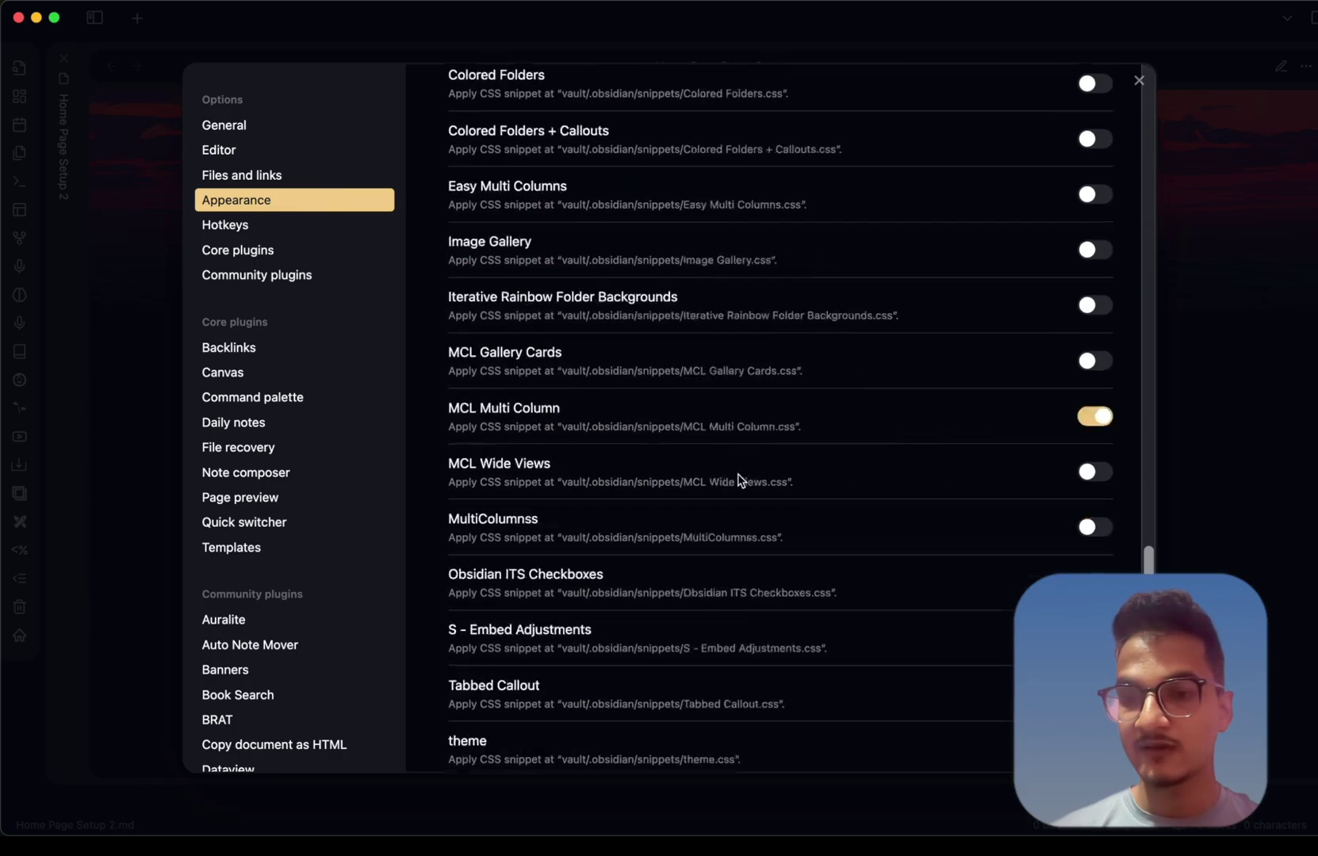
scroll(915, 402, "up", 10)
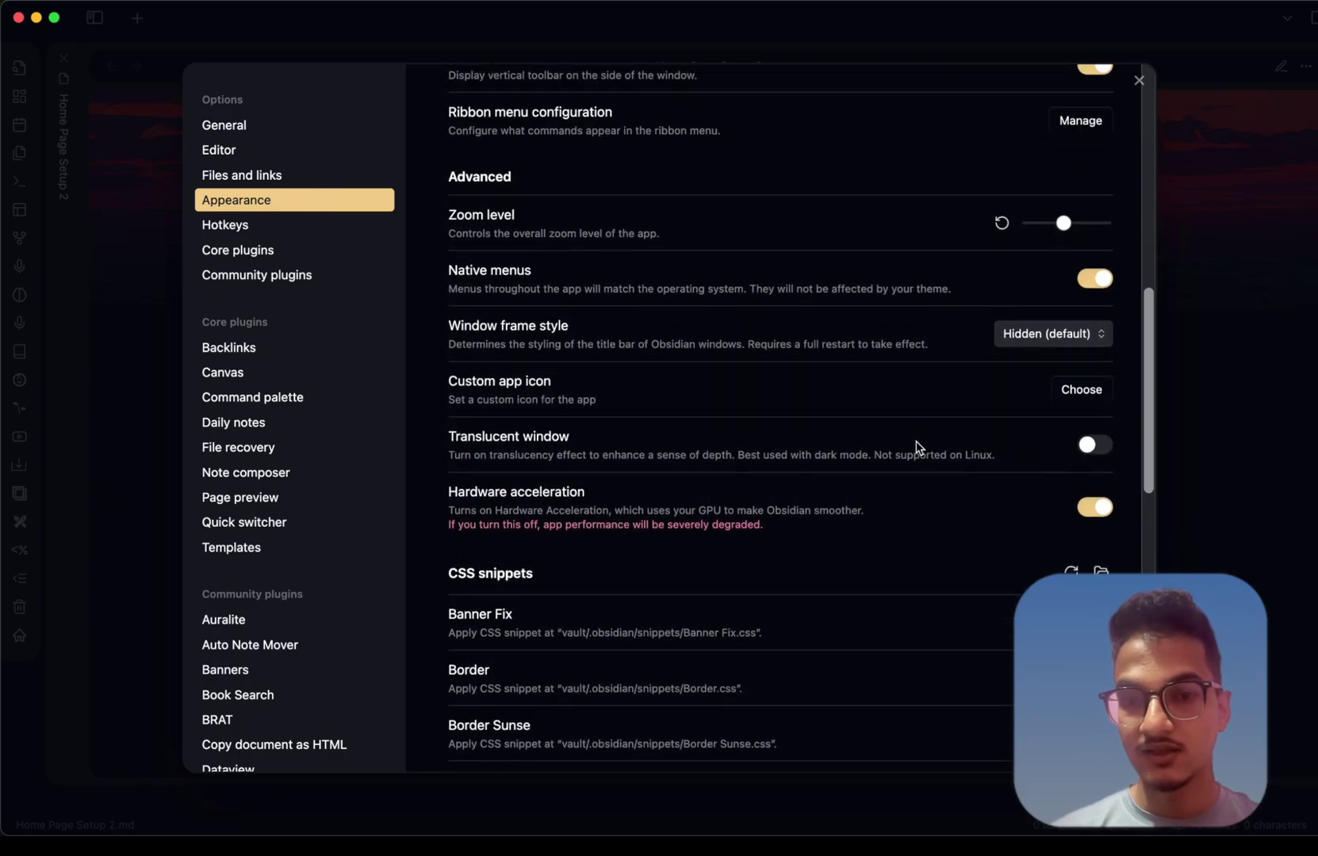
scroll(915, 447, "up", 1)
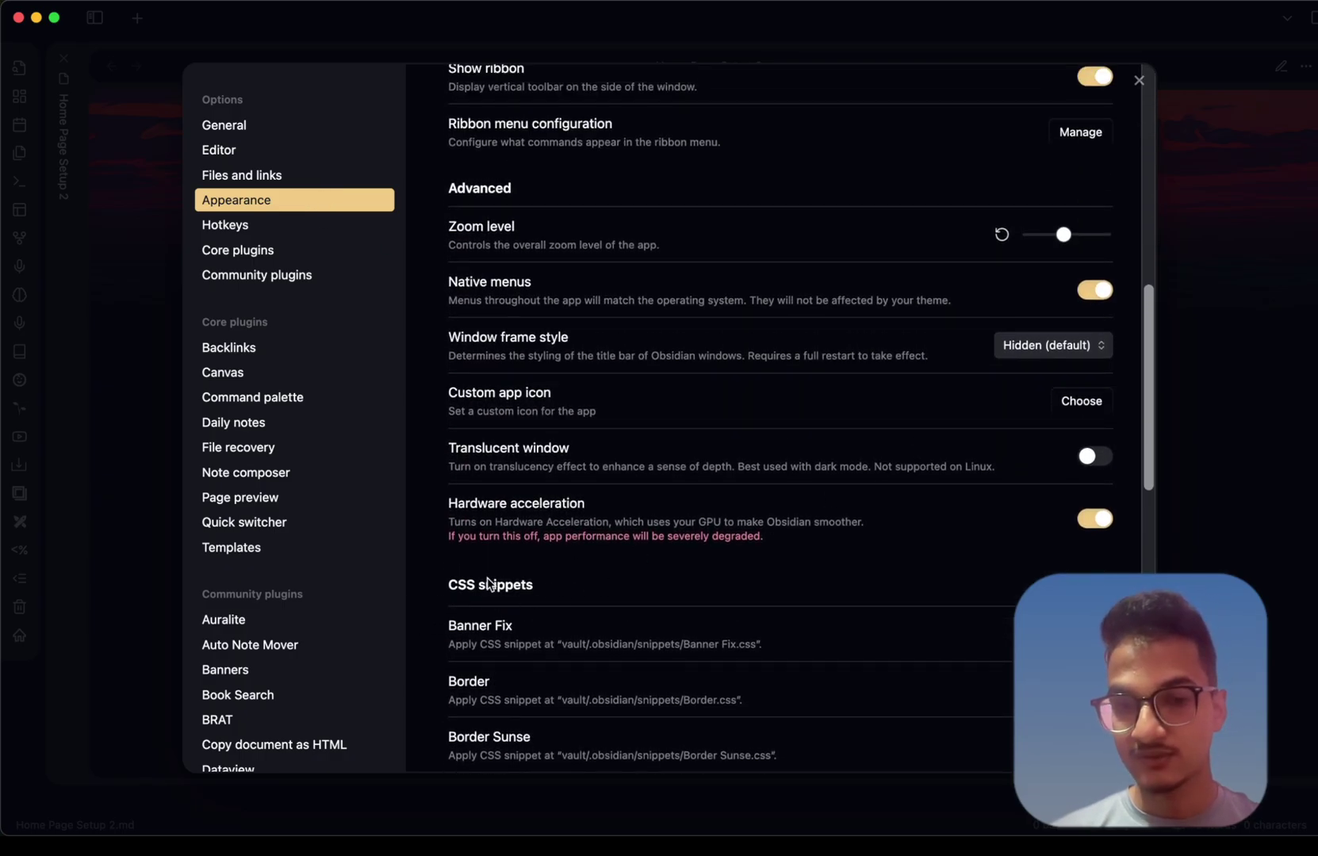
left_click(1098, 584)
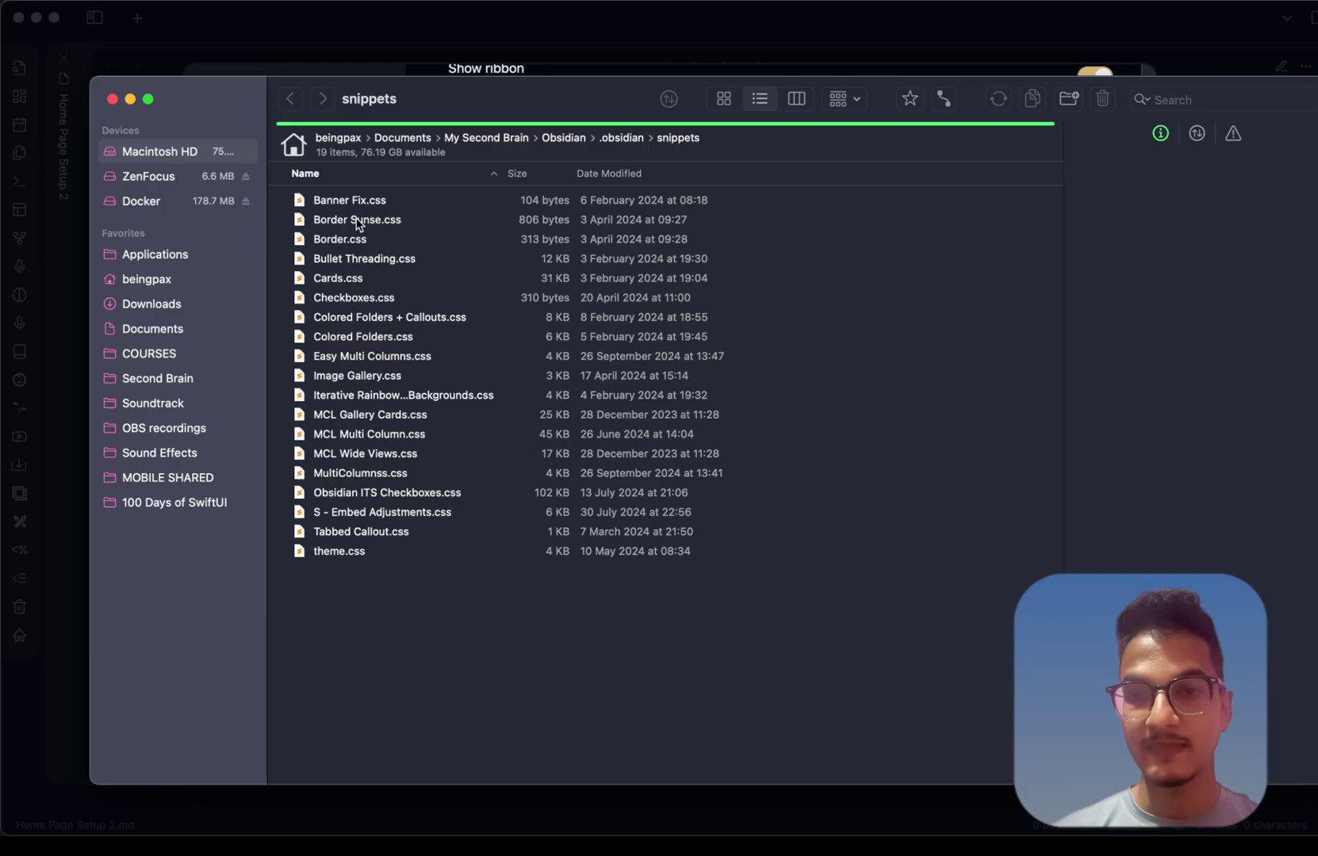
Locate the downloaded MCL Multi Column.css in the Downloads folder and return to the snippets folder
left_click(158, 302)
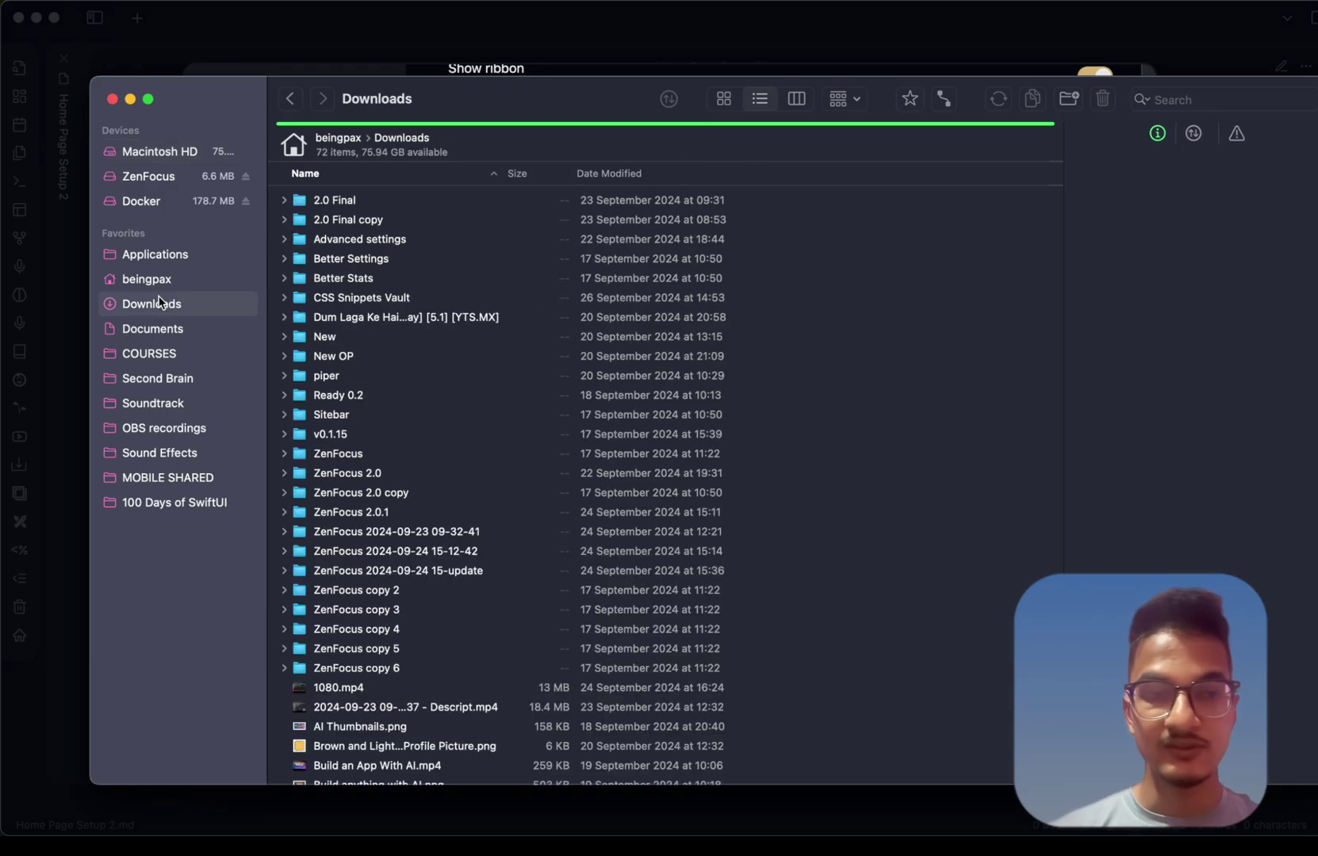
scroll(349, 672, "down", 15)
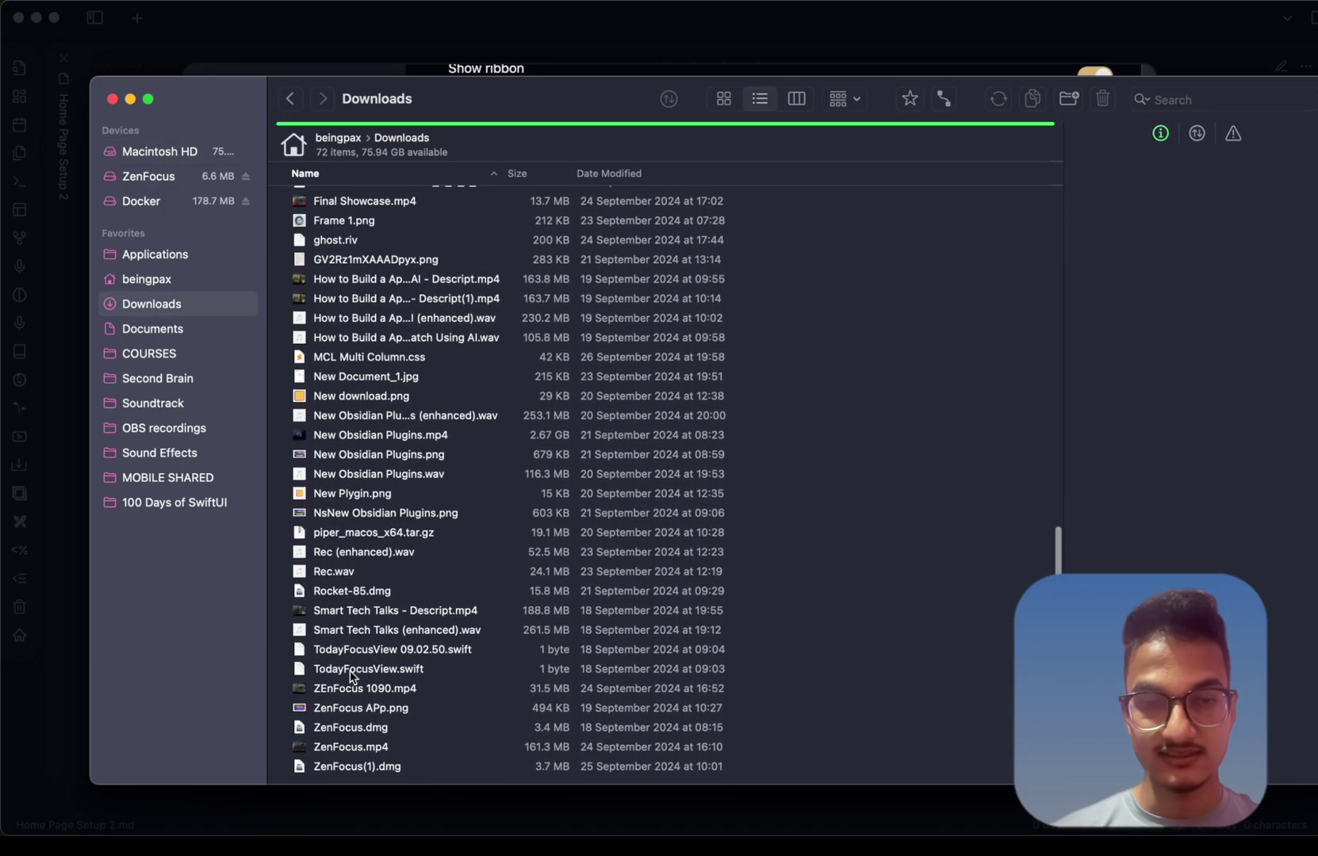
scroll(350, 672, "up", 1)
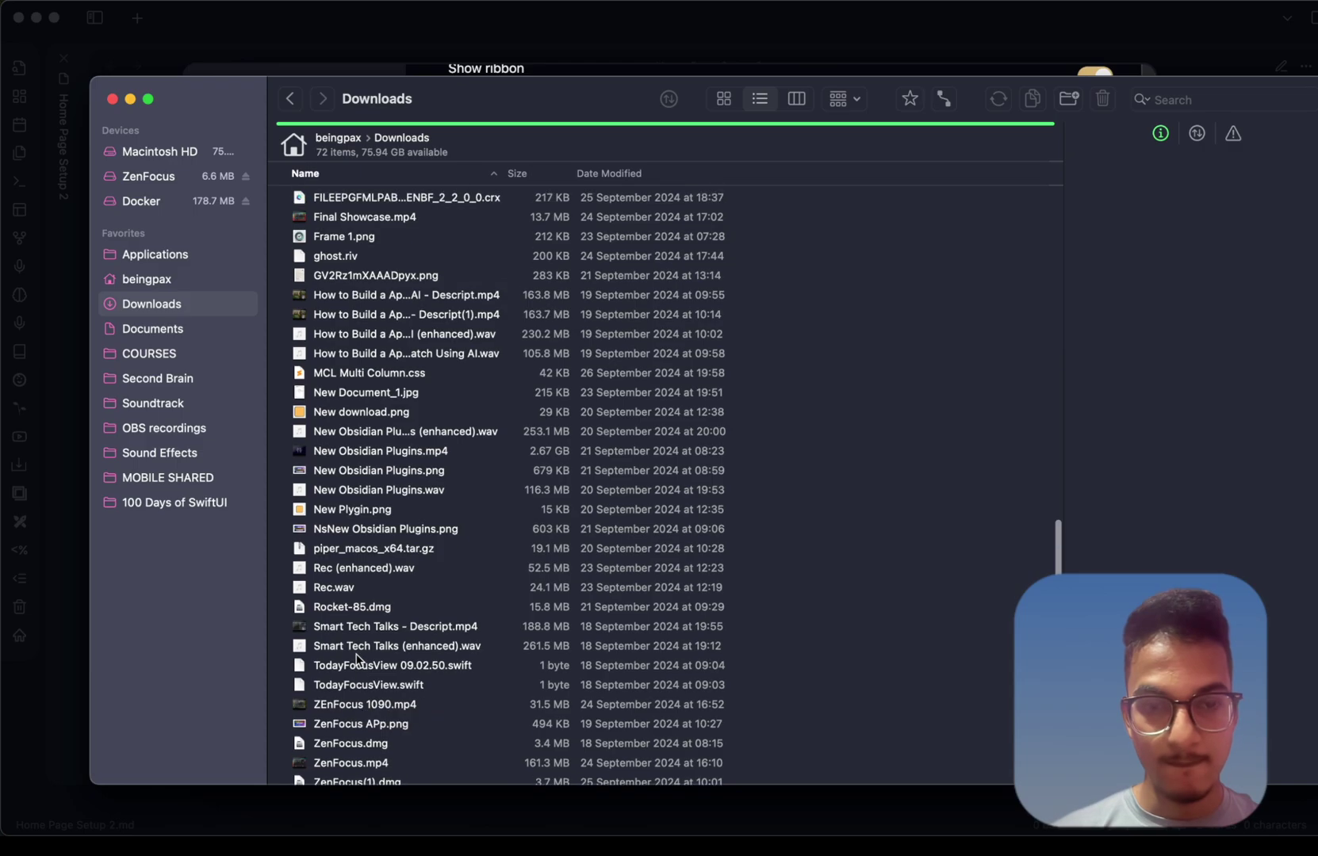
left_click(290, 99)
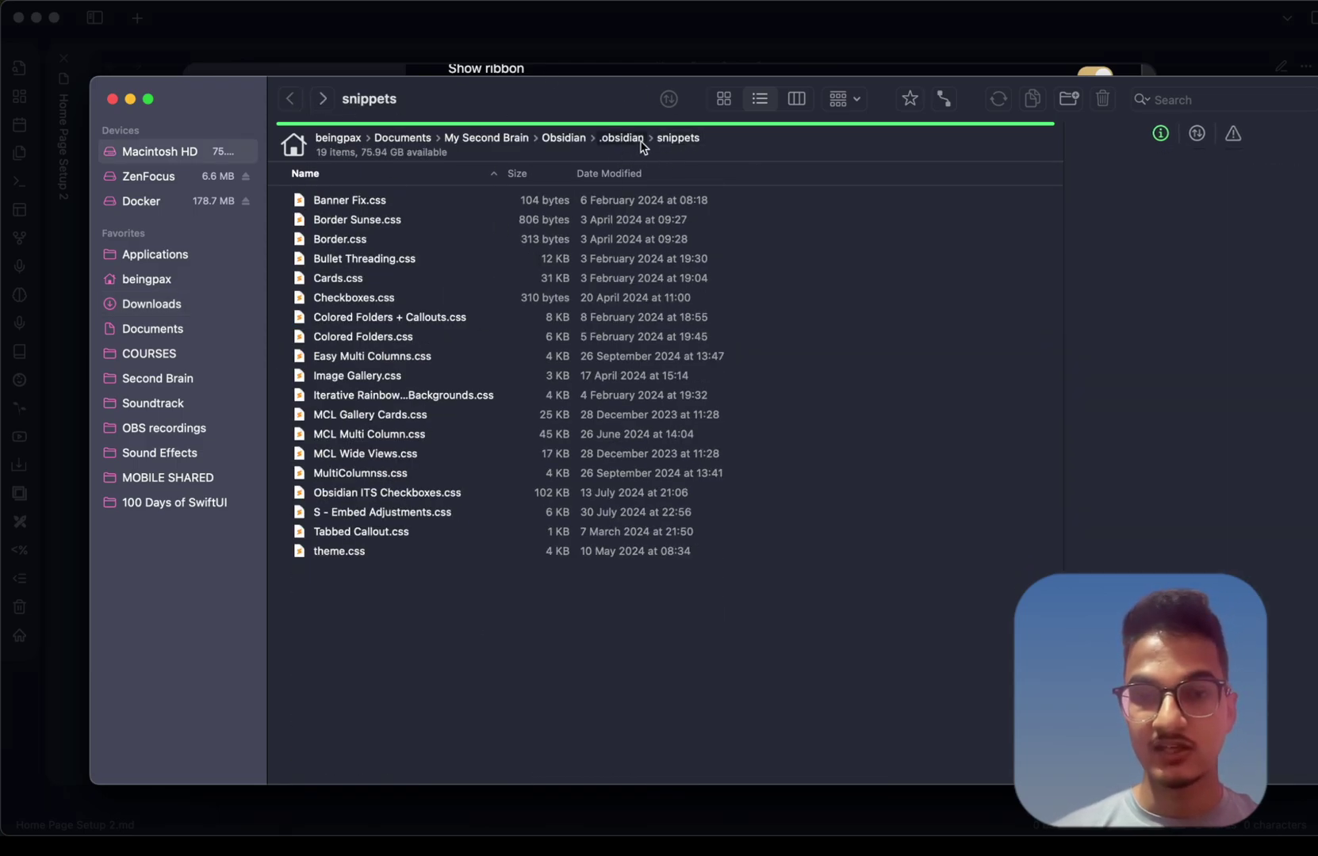
Delete MCL Multi Column.css from the snippets folder and undo the deletion
left_click(388, 442)
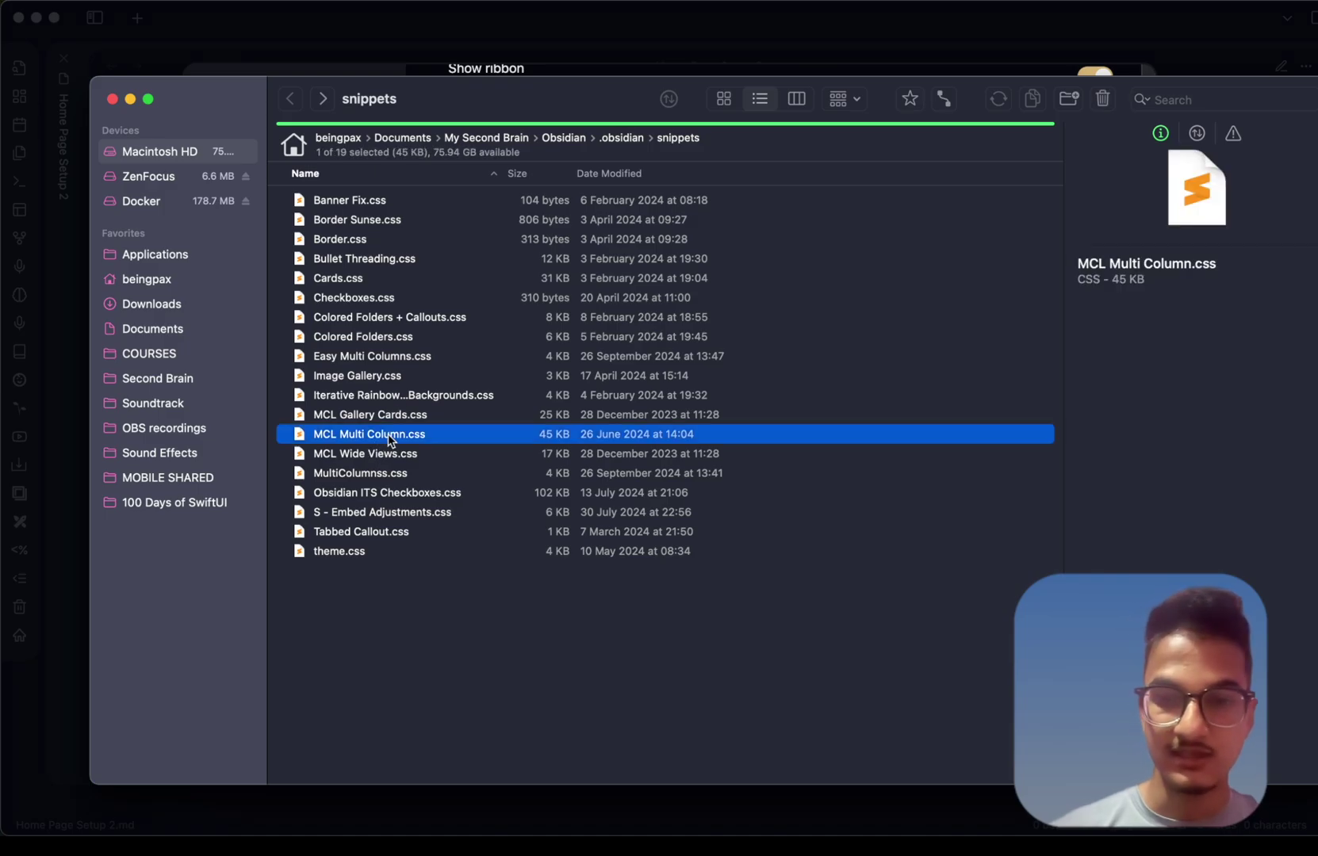
key("super+BackSpace")
key("super+z")
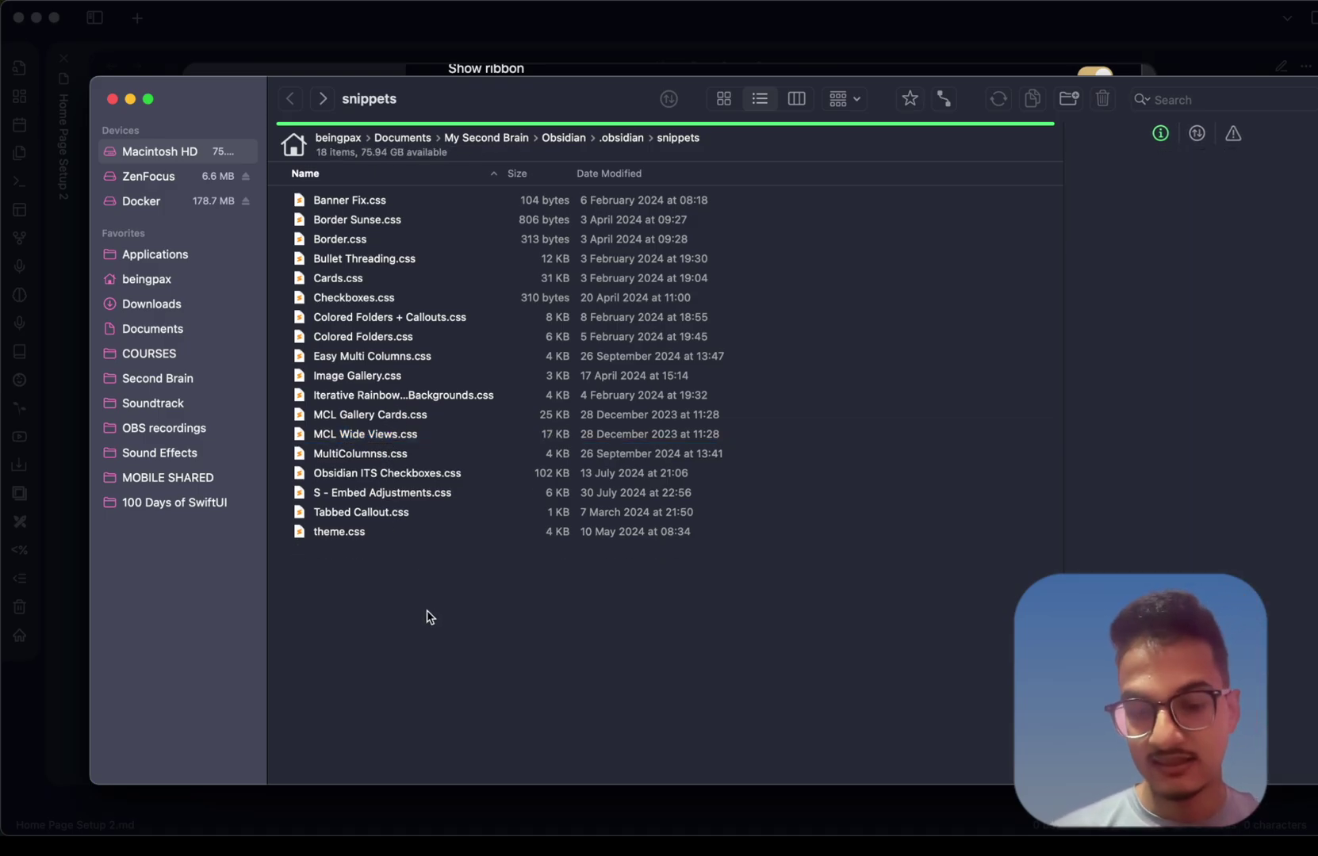
Return to Obsidian, reload the CSS snippets, switch the MCL Multi Column snippet off and on again, and close the settings
key("super+Tab")
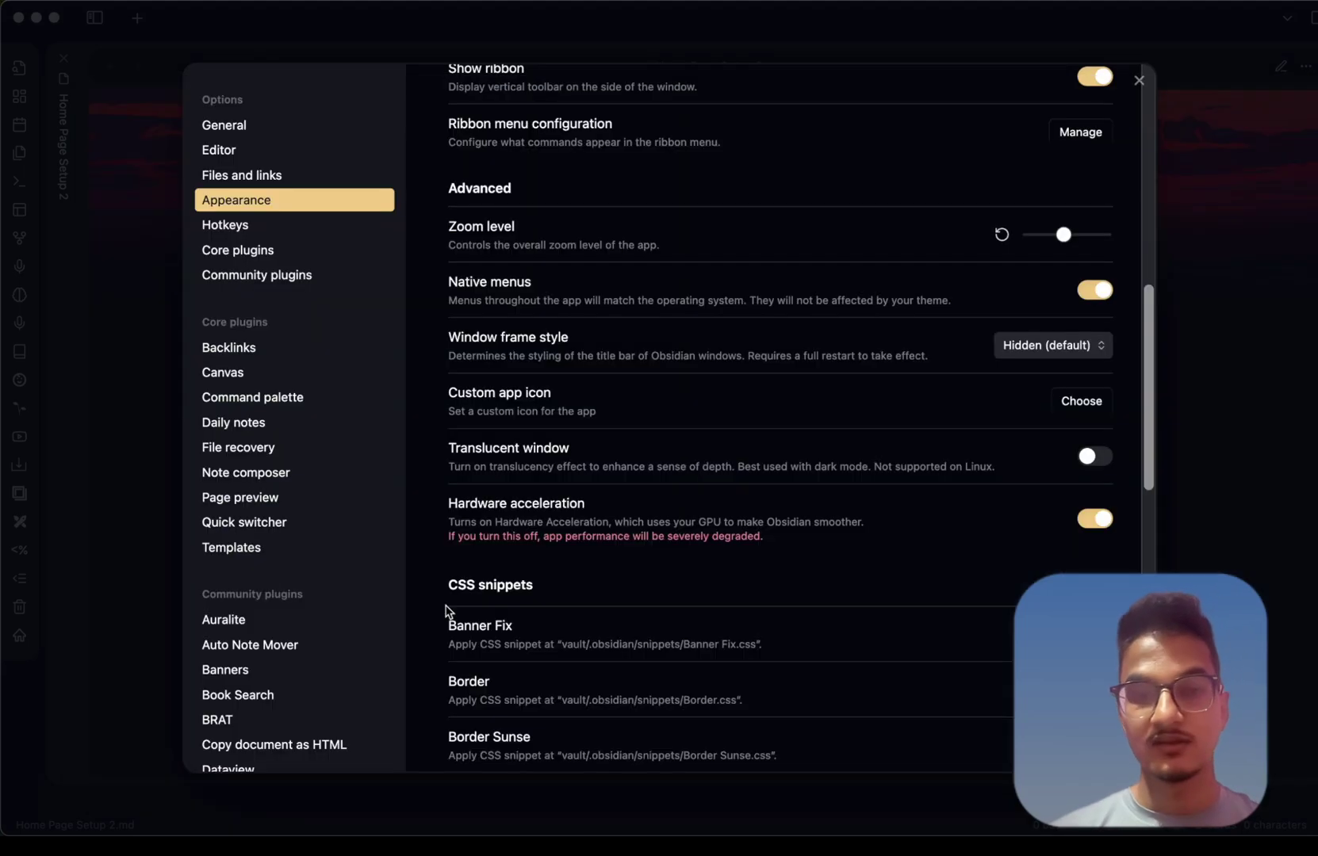
scroll(492, 604, "down", 5)
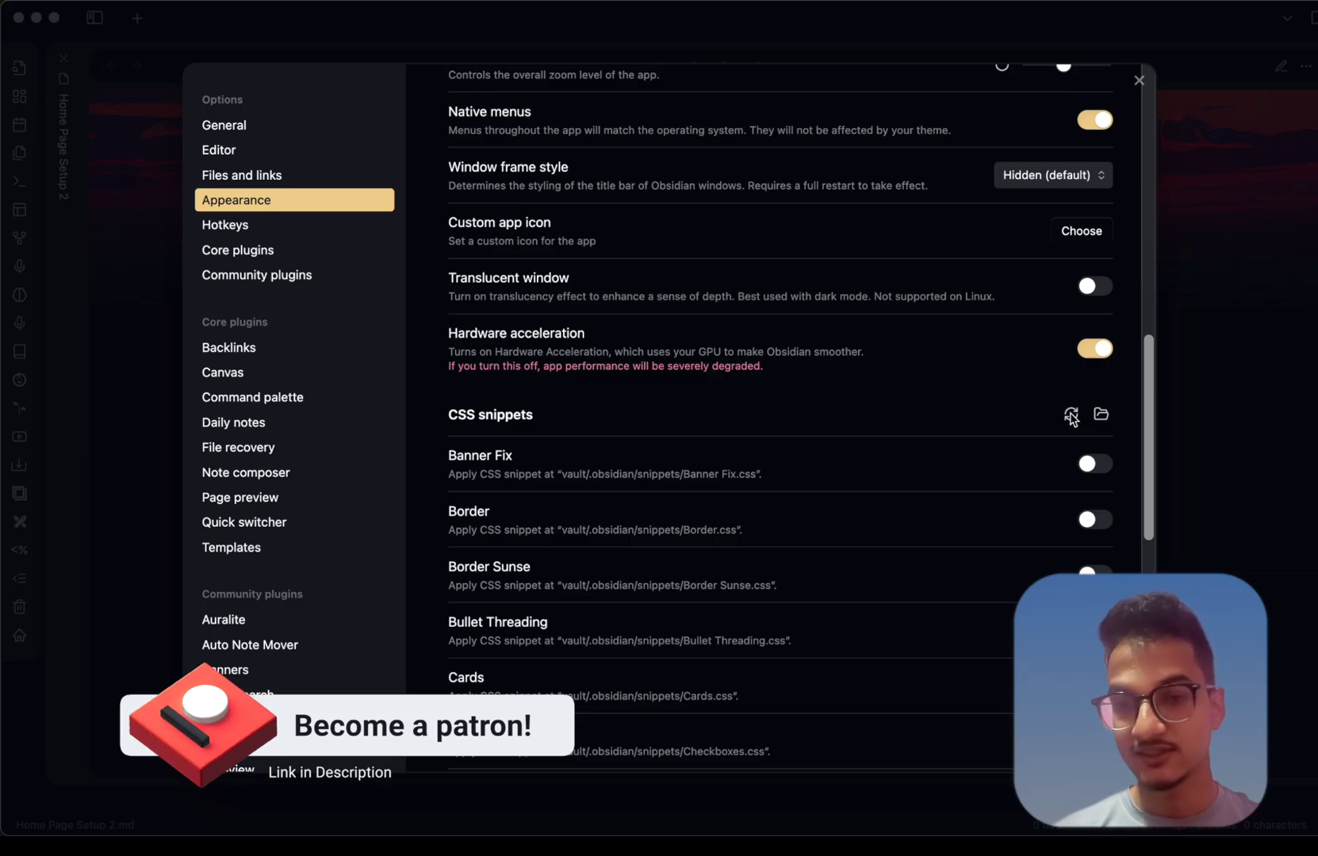
left_click(1071, 416)
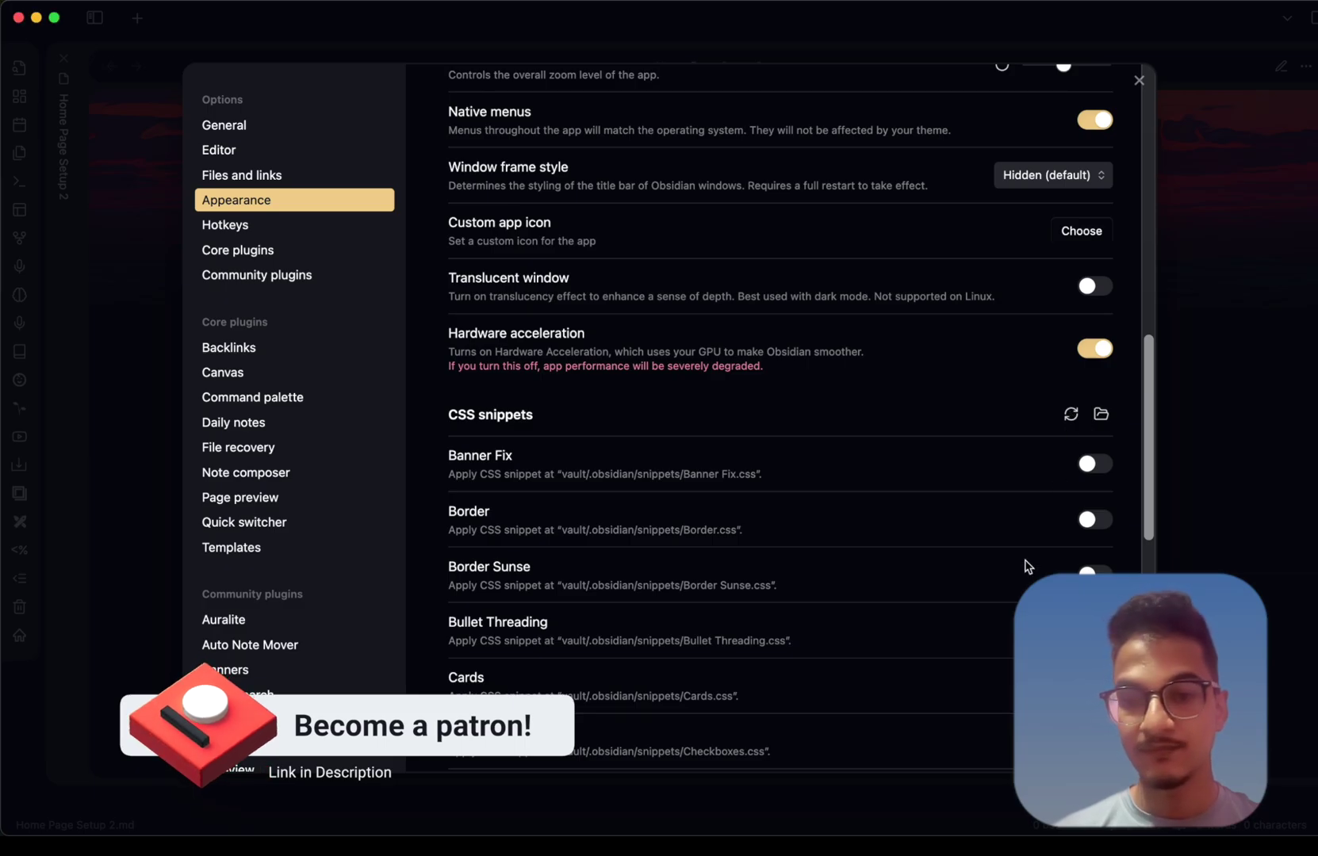
scroll(1023, 564, "down", 8)
scroll(1044, 534, "down", 1)
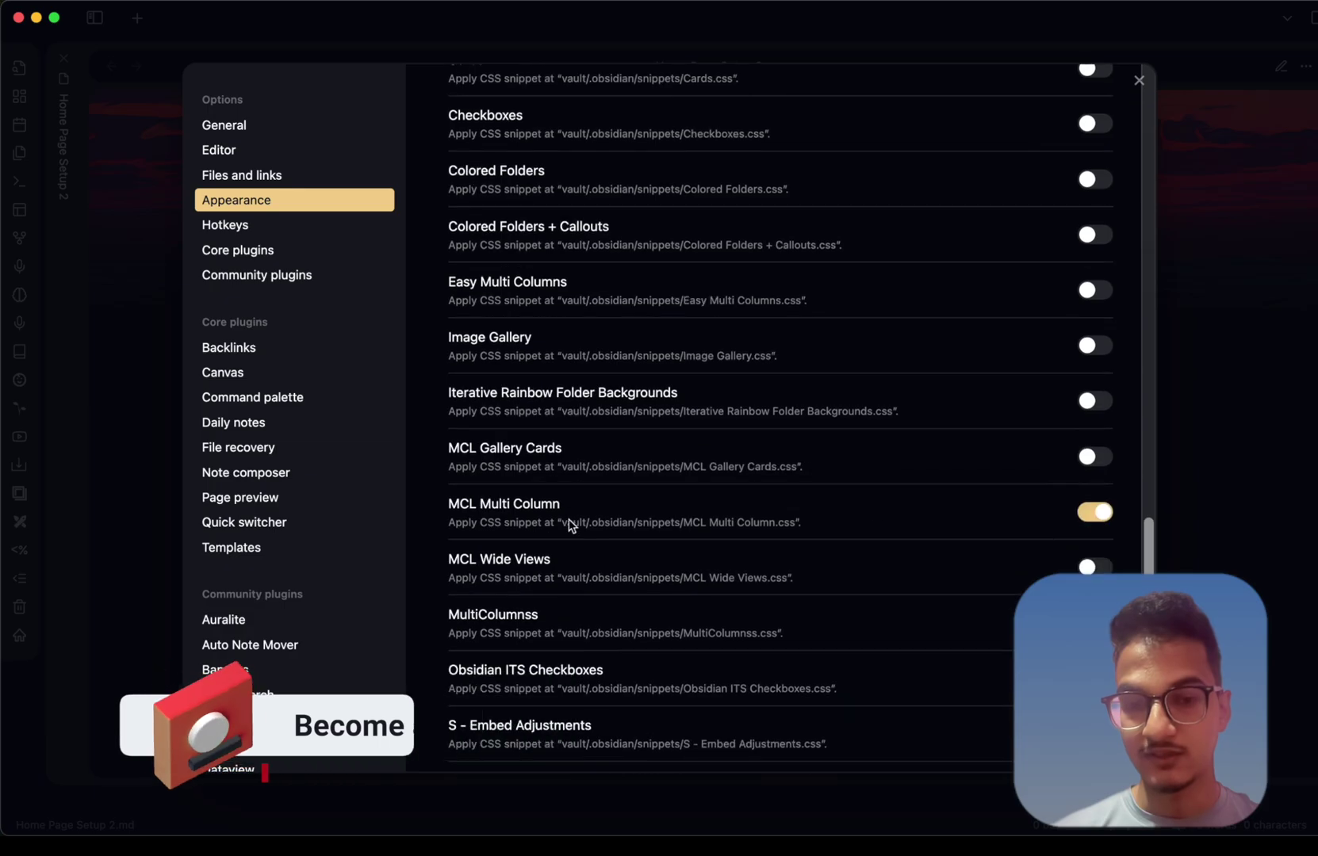
left_click(1090, 514)
left_click(1090, 514)
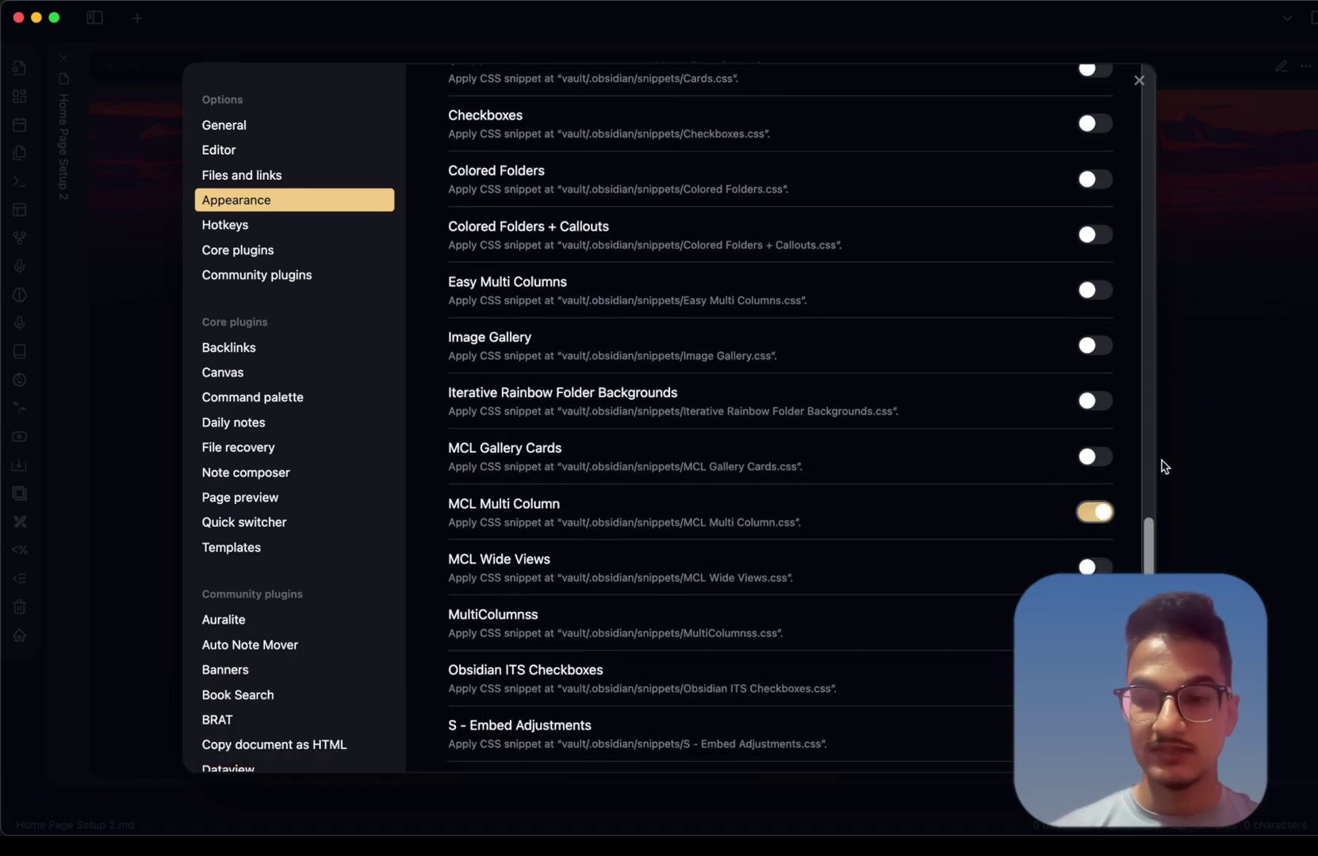
left_click(1211, 423)
Switch the note to editing, enter a "> [!multi-column]" callout on the first line, and check it in reading view
key("super+e")
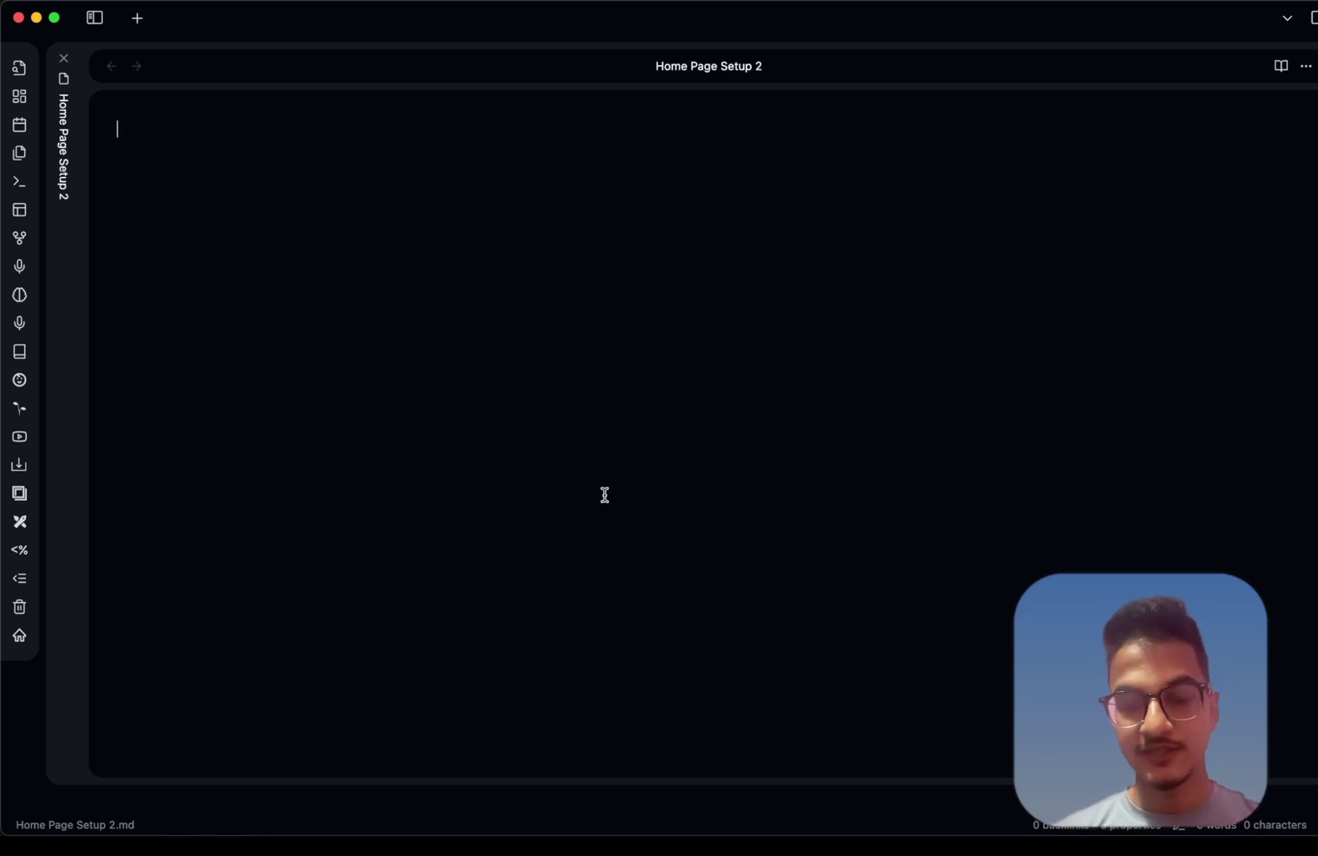
mouse_move(388, 832)
left_click(442, 816)
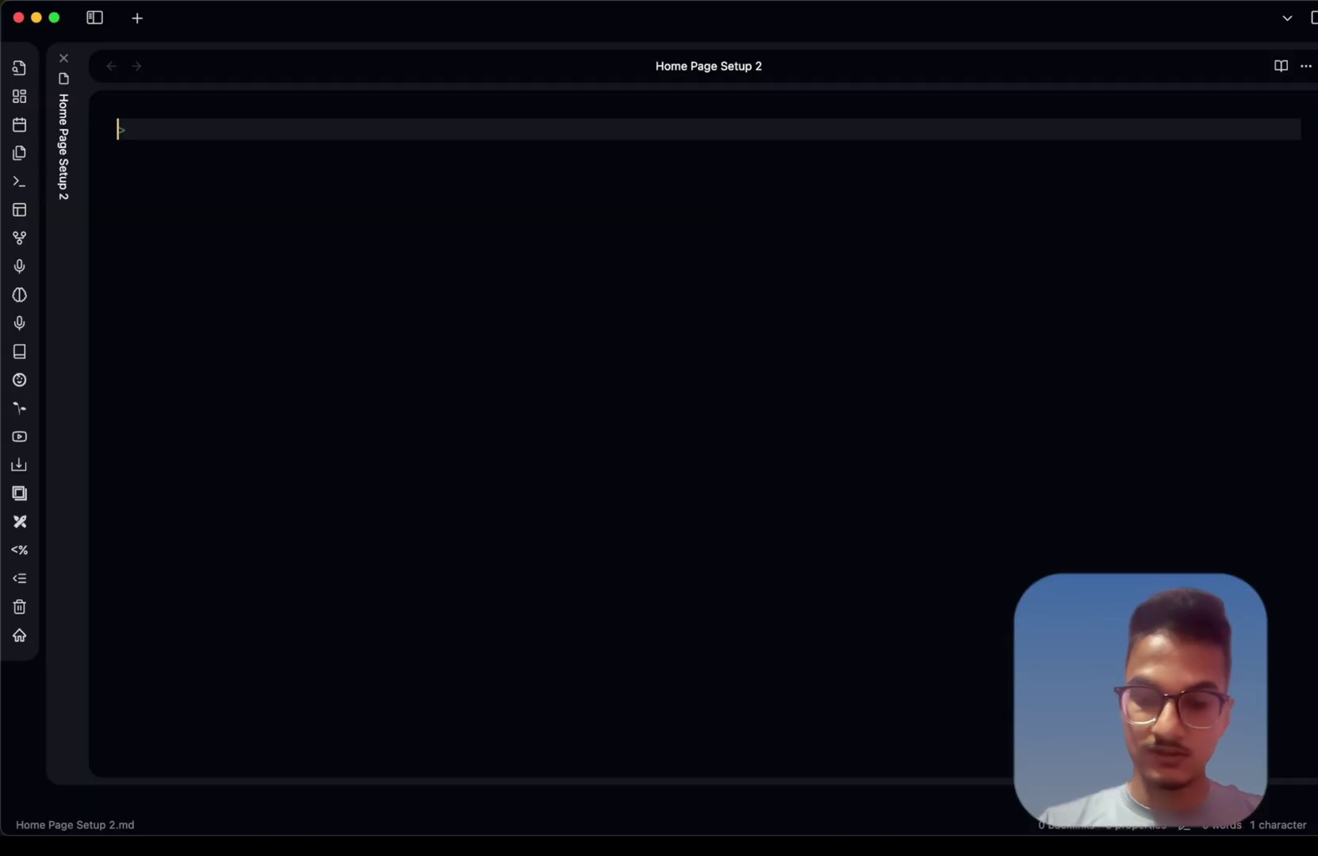
type("> ")
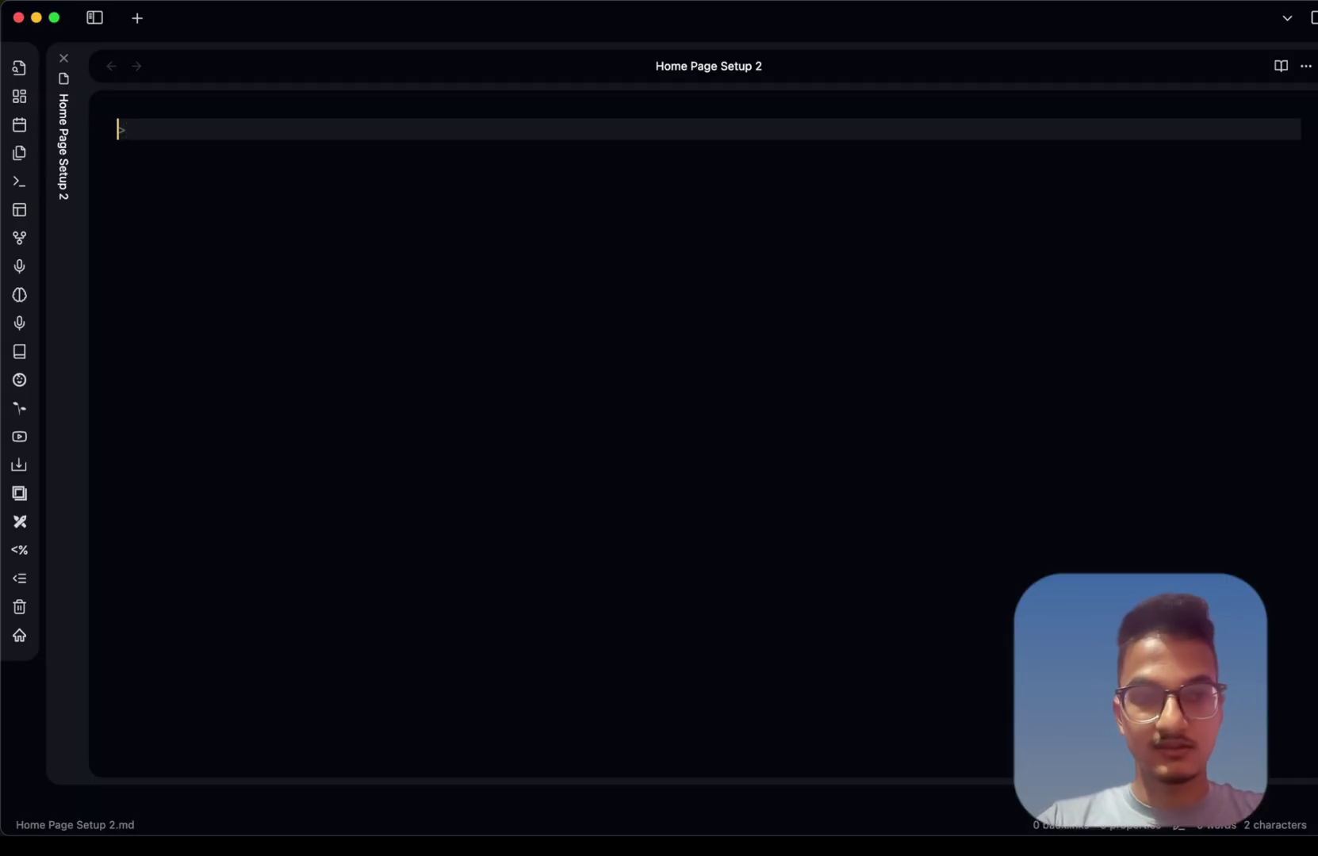
type("[!multi-")
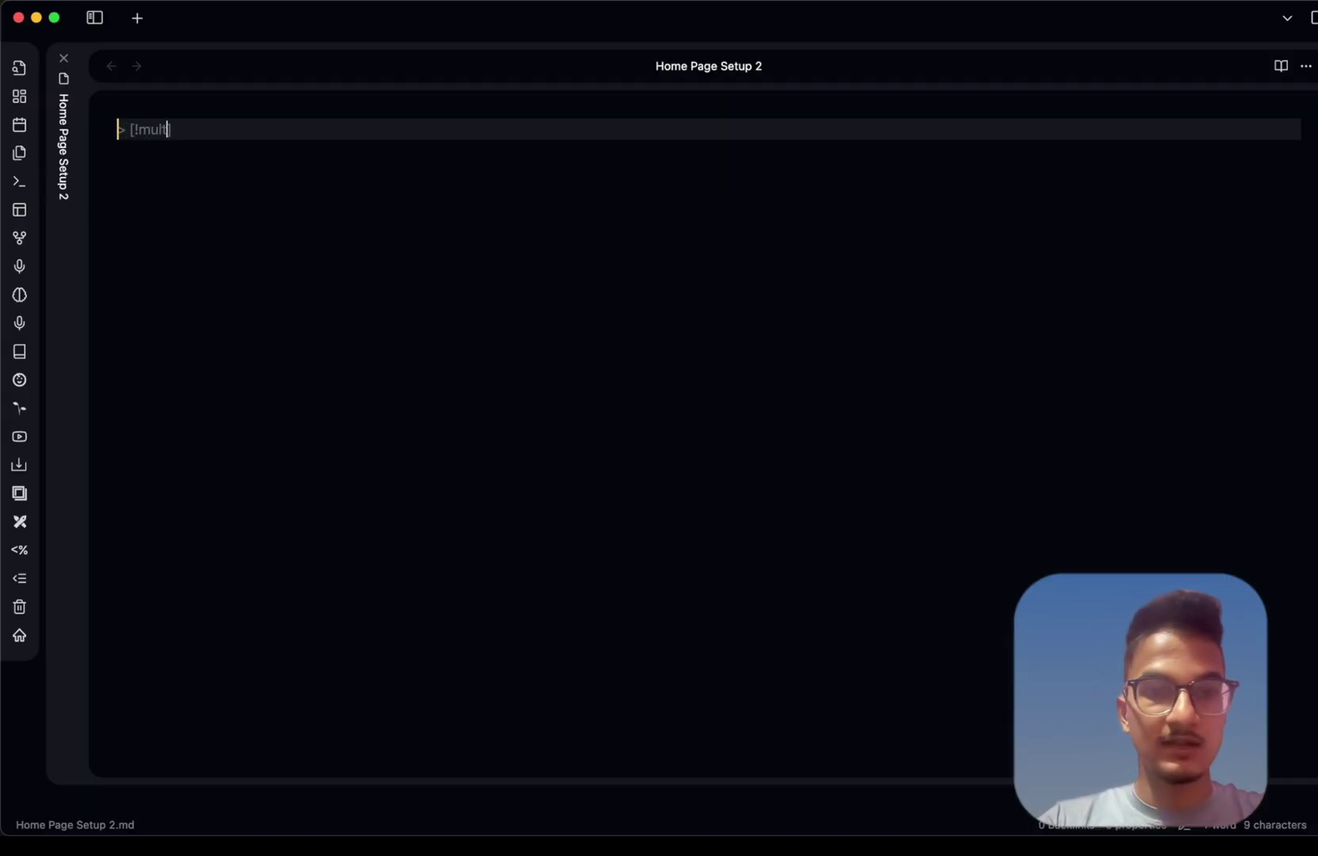
type("column")
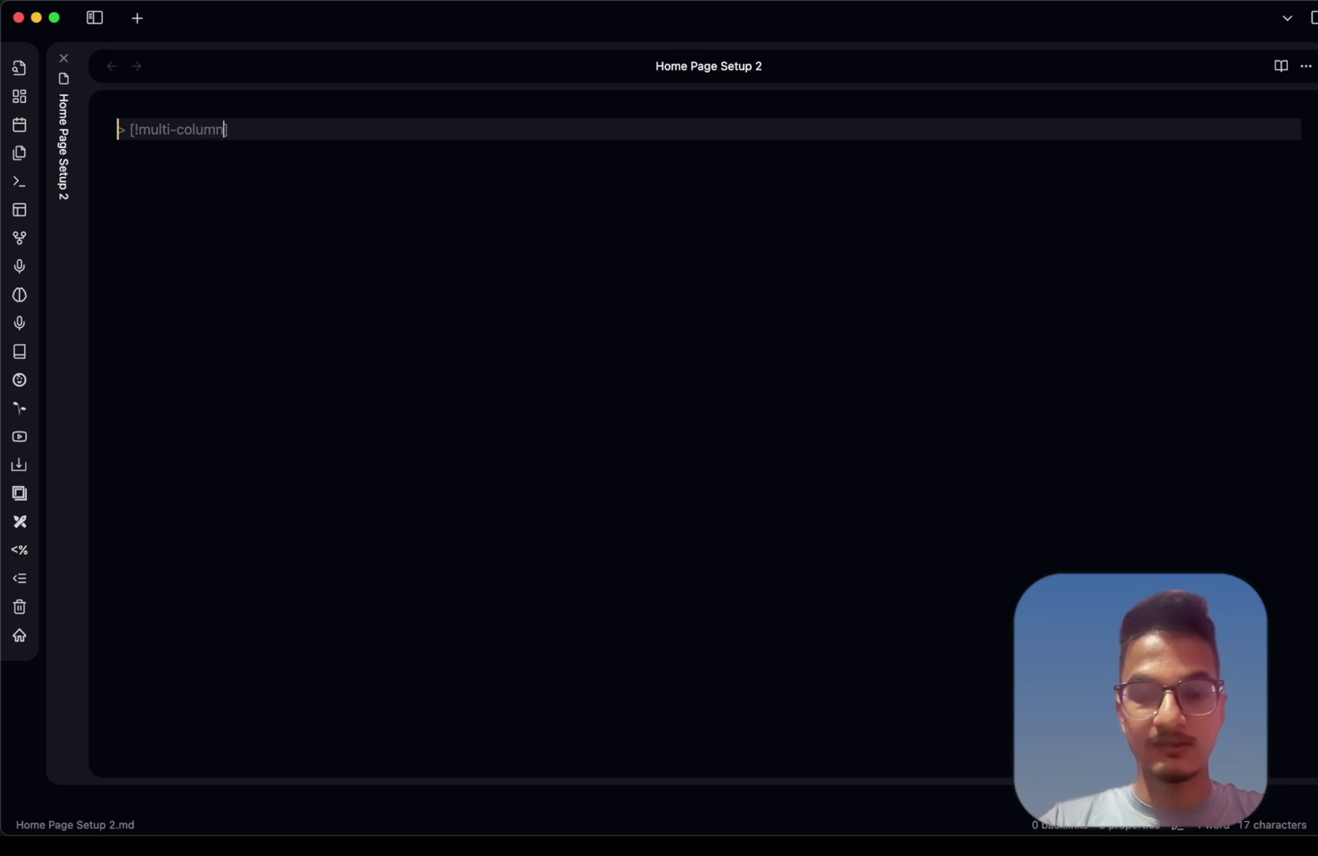
key("super+e")
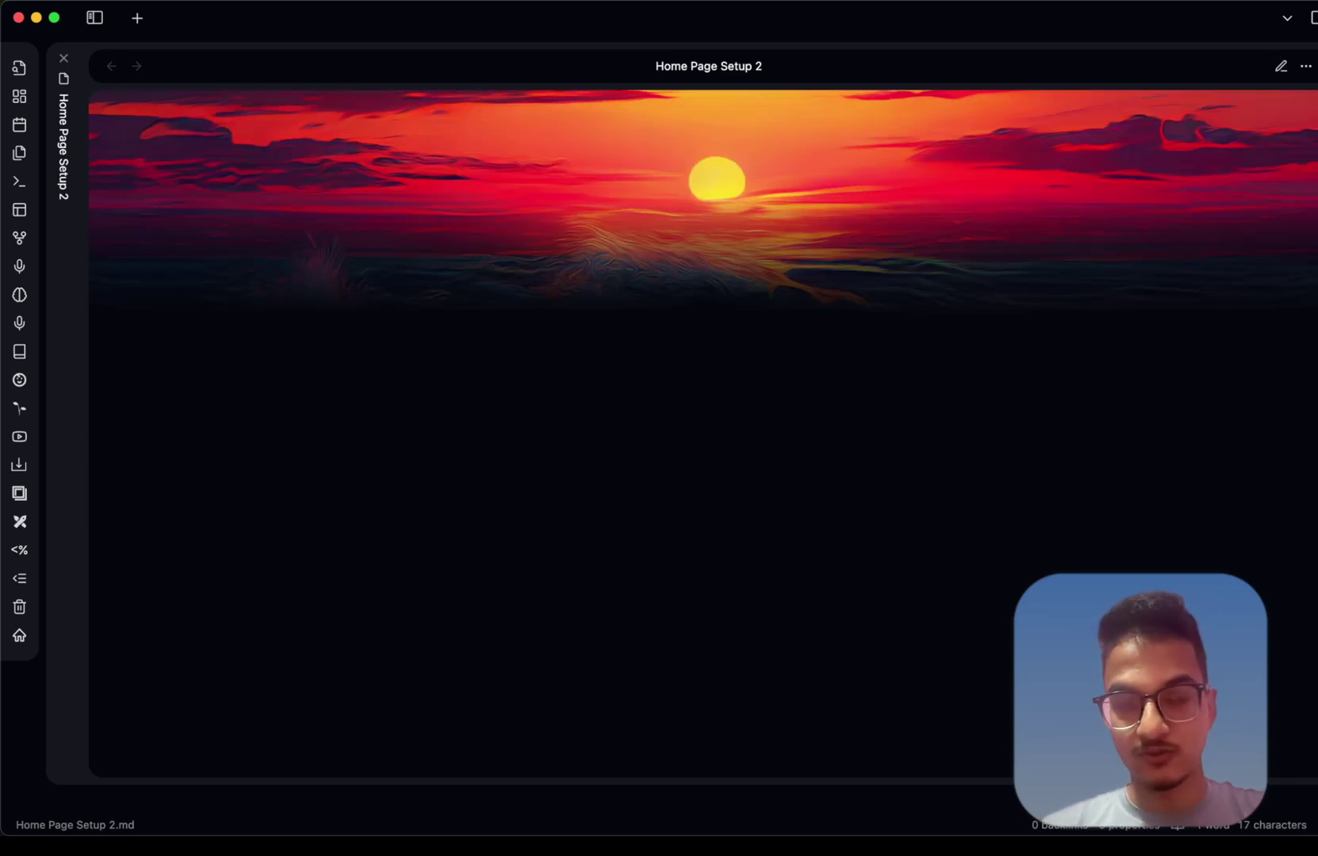
key("super+e")
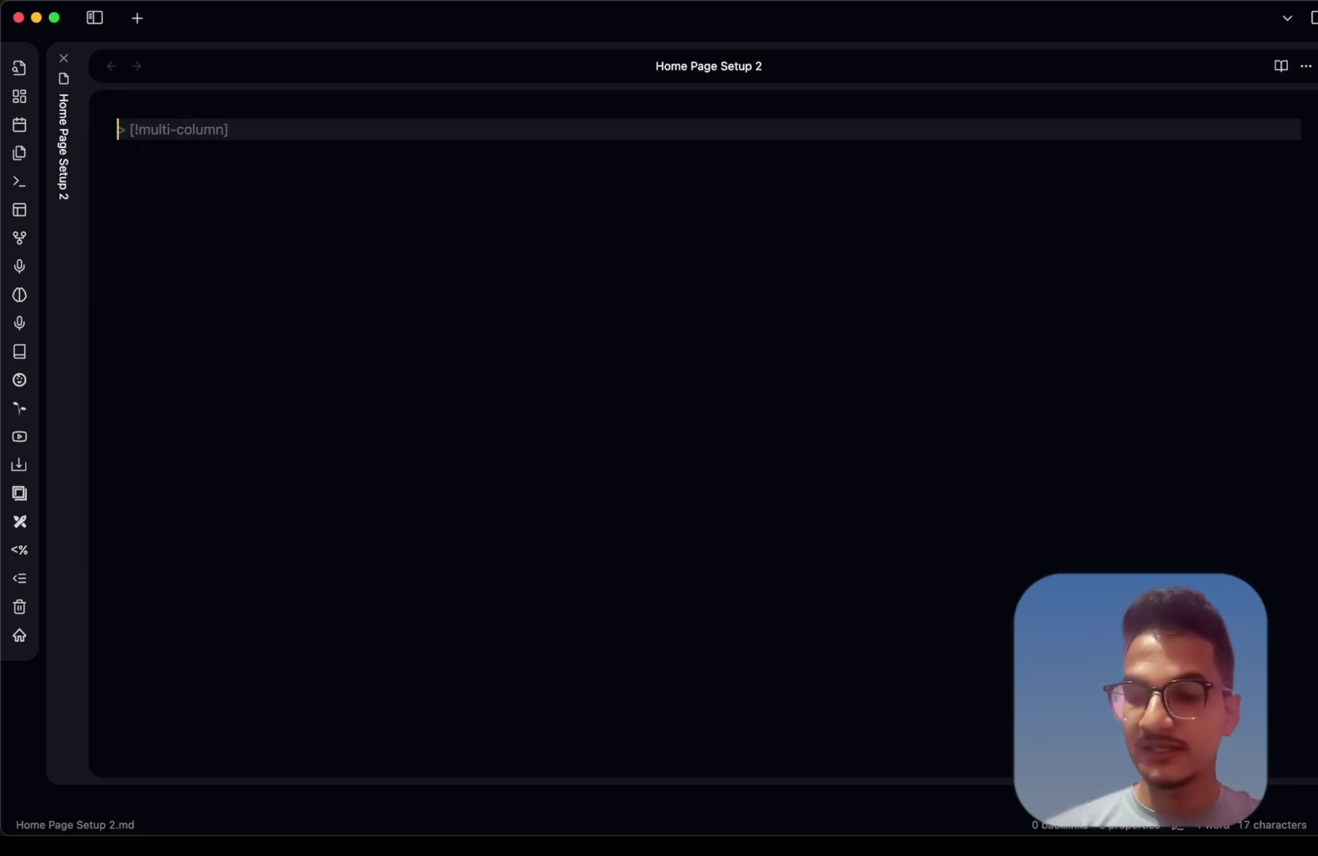
Add a nested quote block reading "List" inside the multi-column callout, with blank callout lines below it
key("Return")
key("Return")
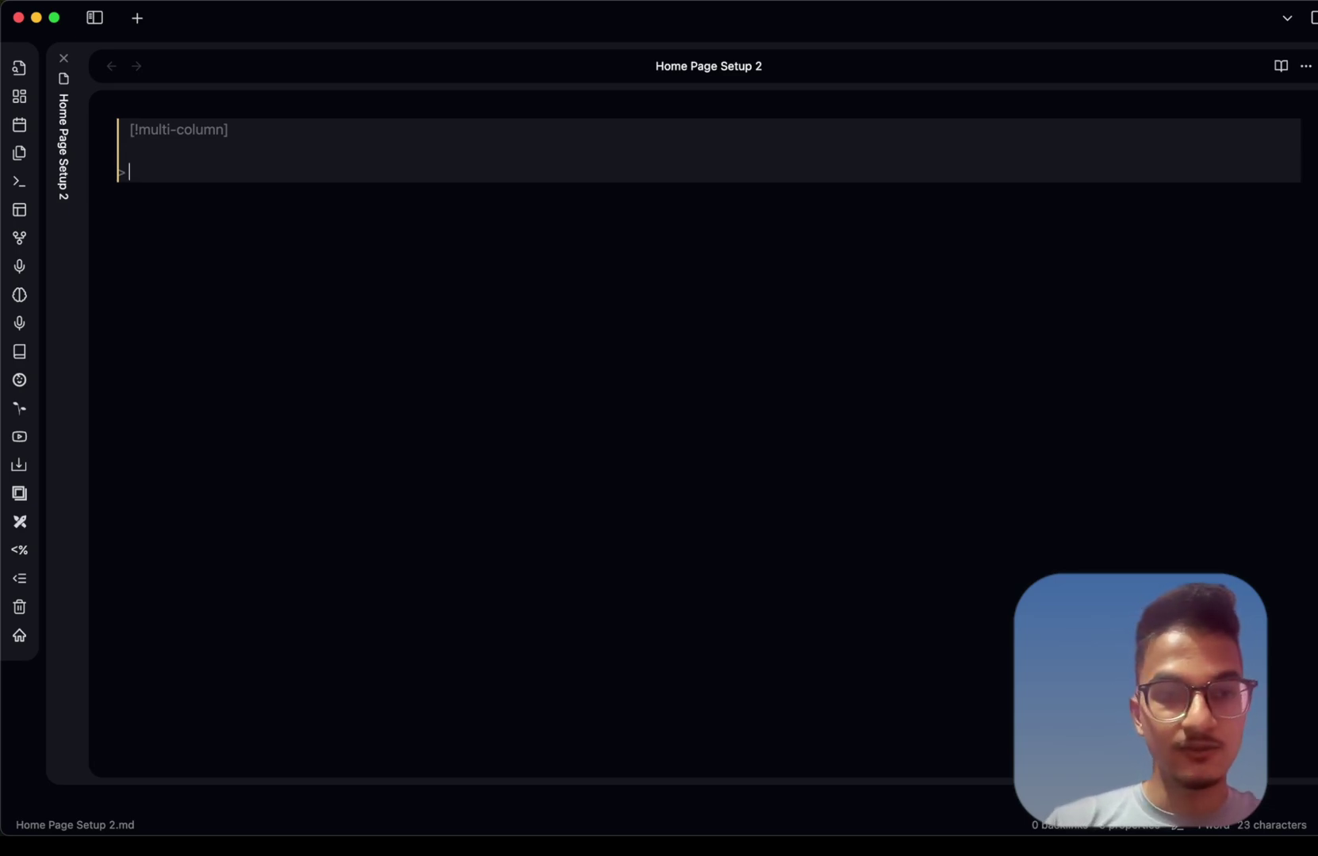
type(">")
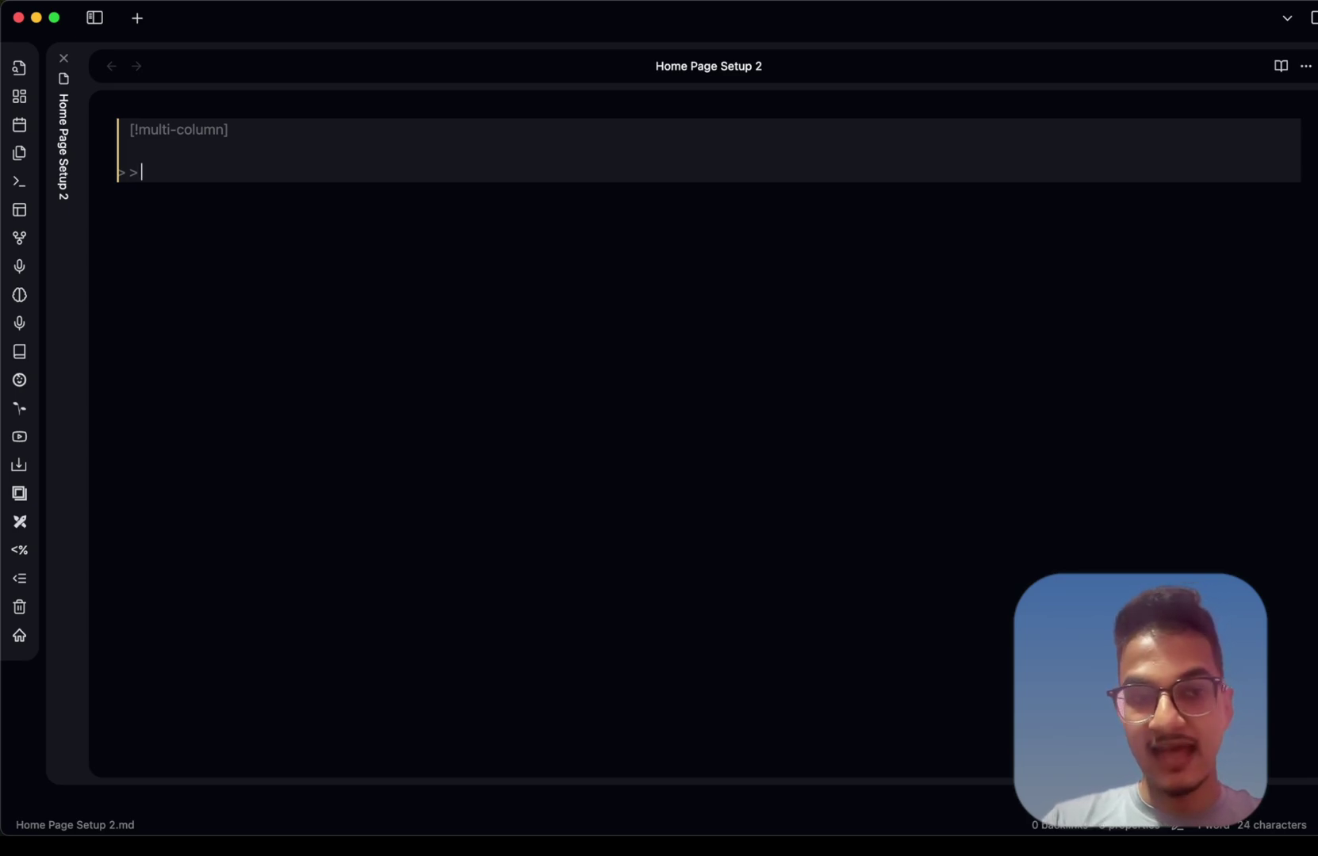
type(" List")
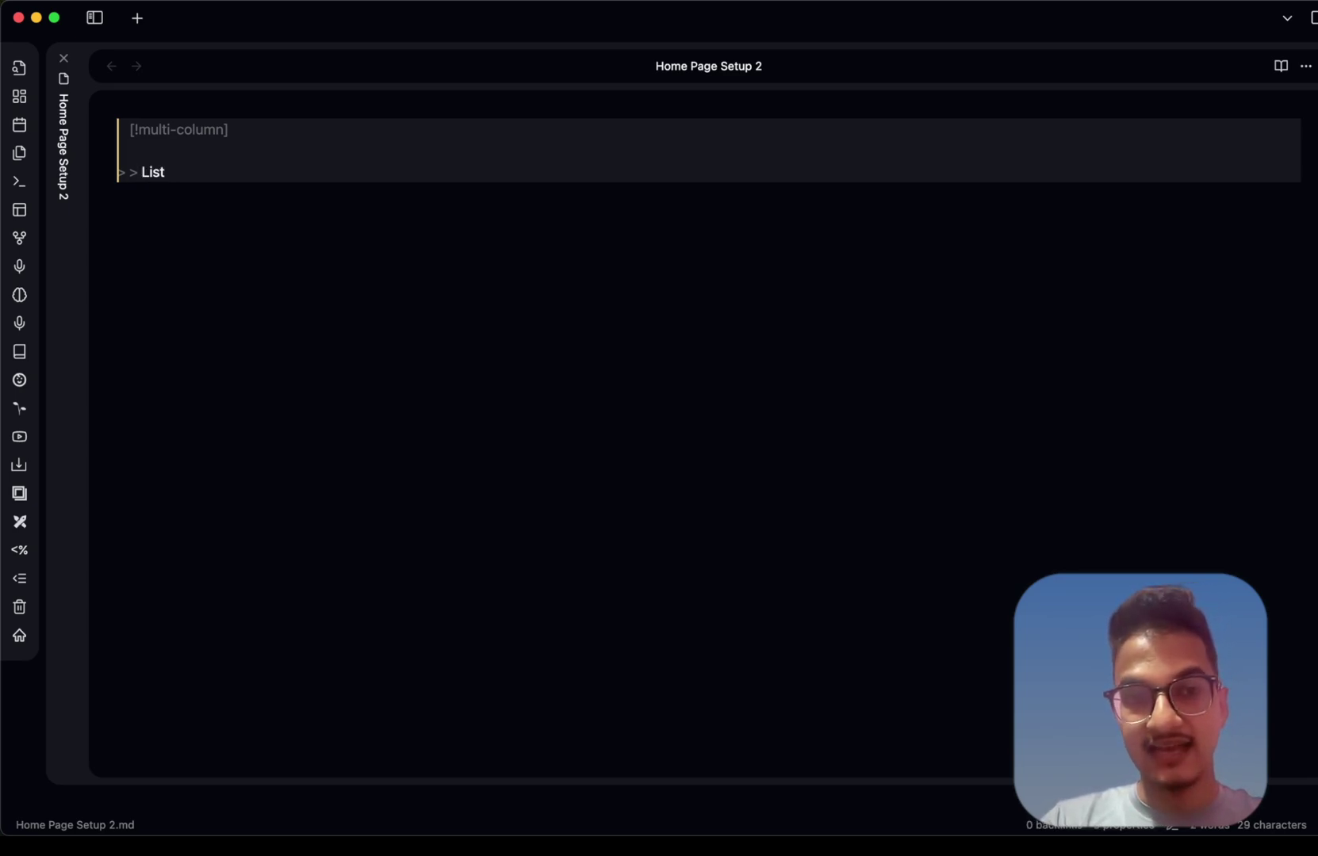
key("Return")
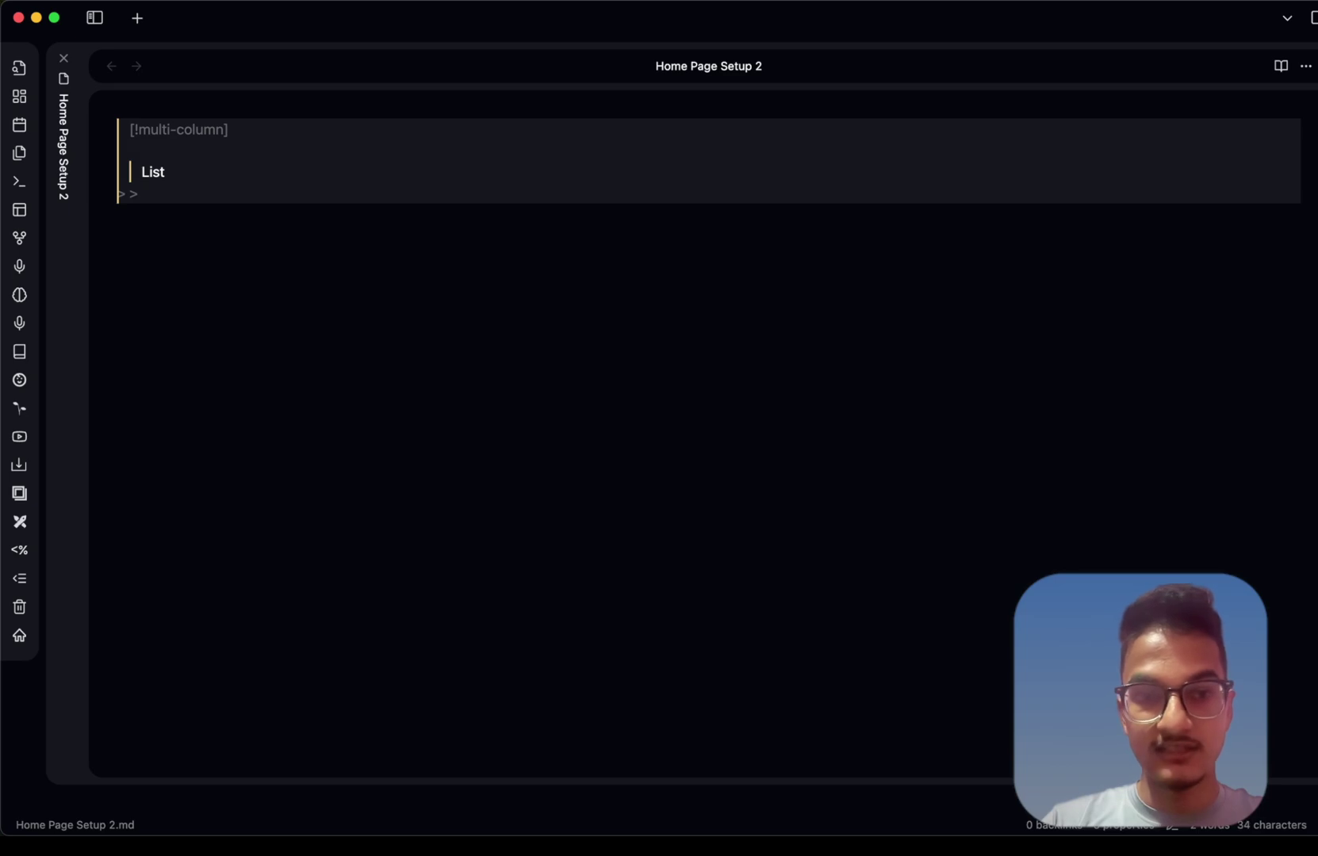
key("Return")
key("BackSpace")
key("BackSpace")
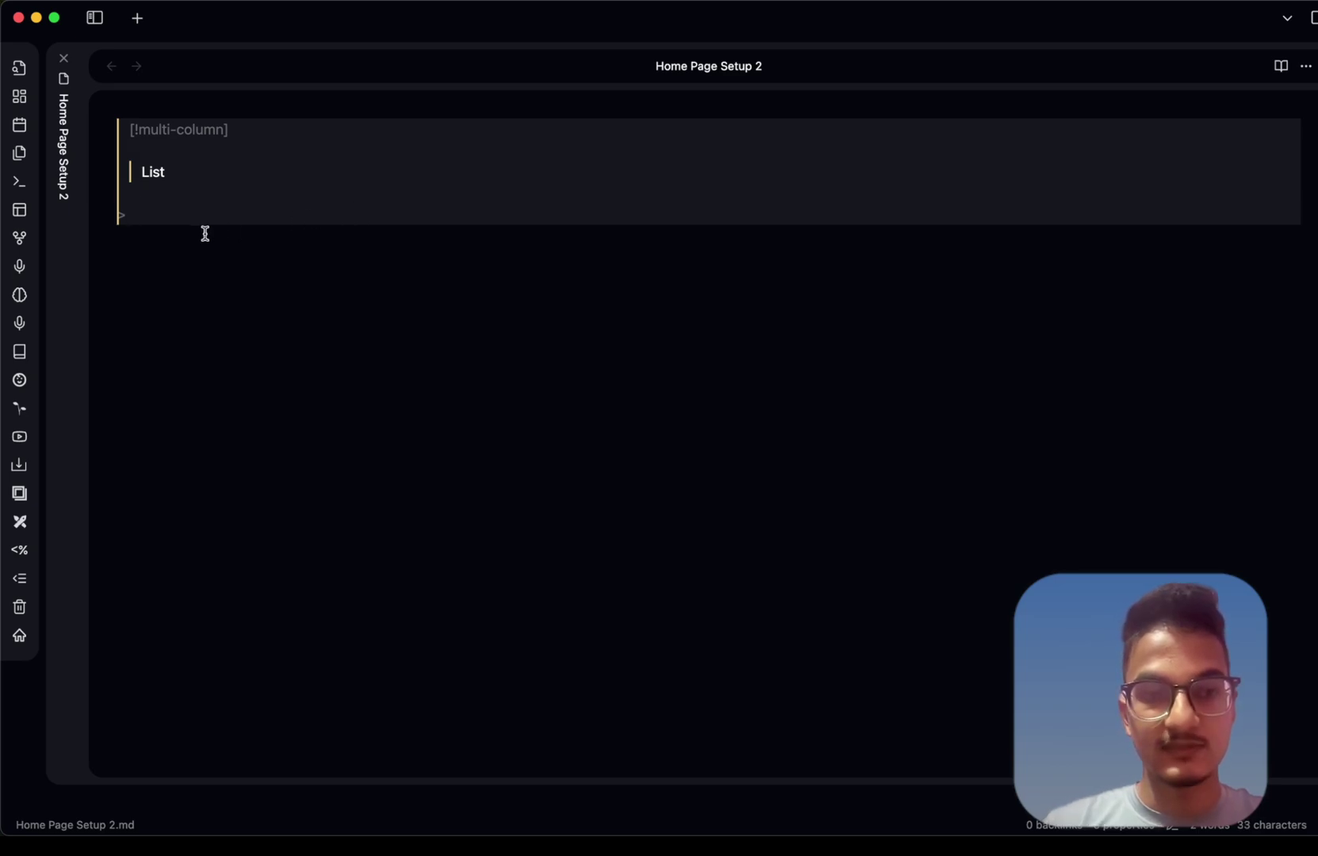
key("Return")
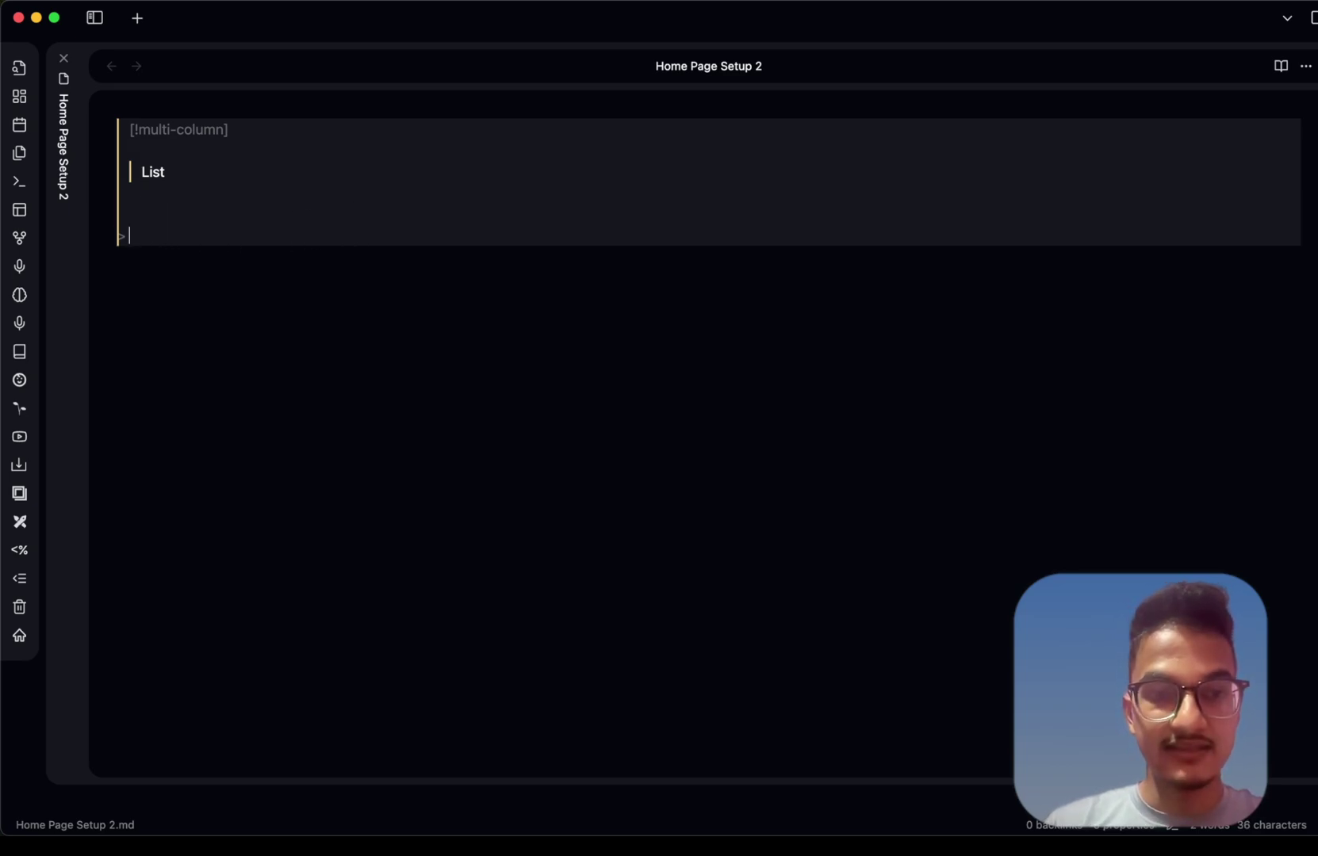
Add a second nested quote block reading "List 2" and preview the columns in reading view
type("> >")
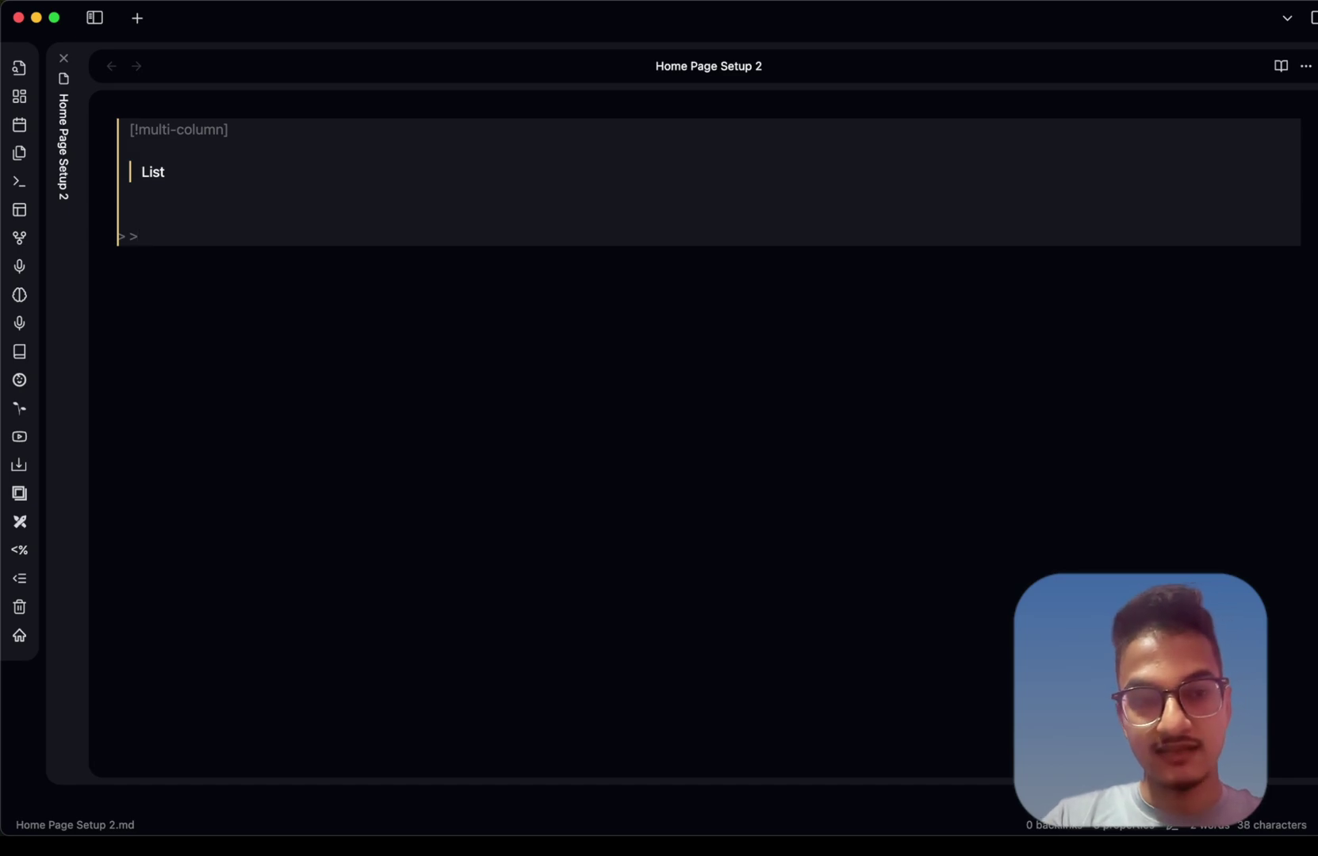
type("Lni")
key("BackSpace")
key("BackSpace")
type("is")
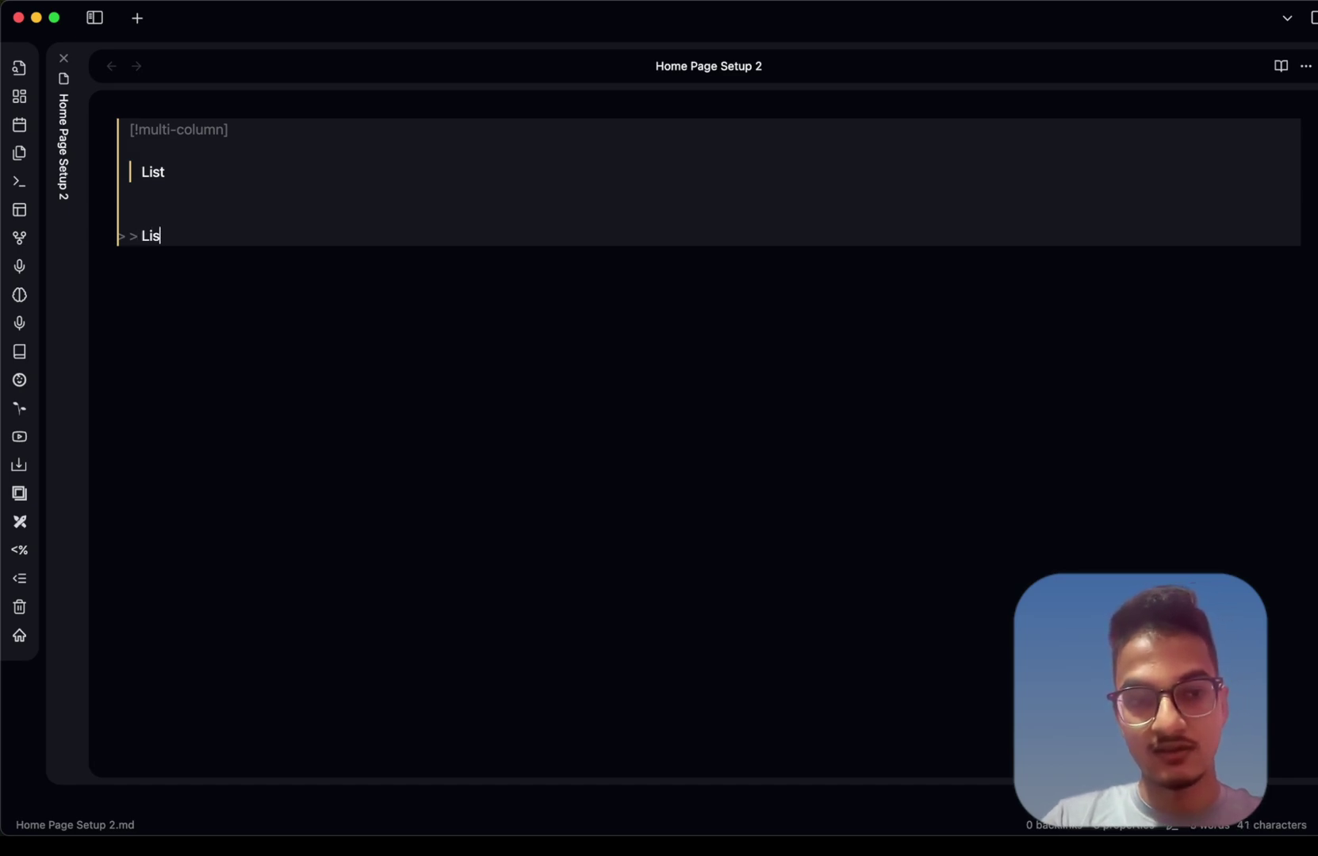
type("t 2")
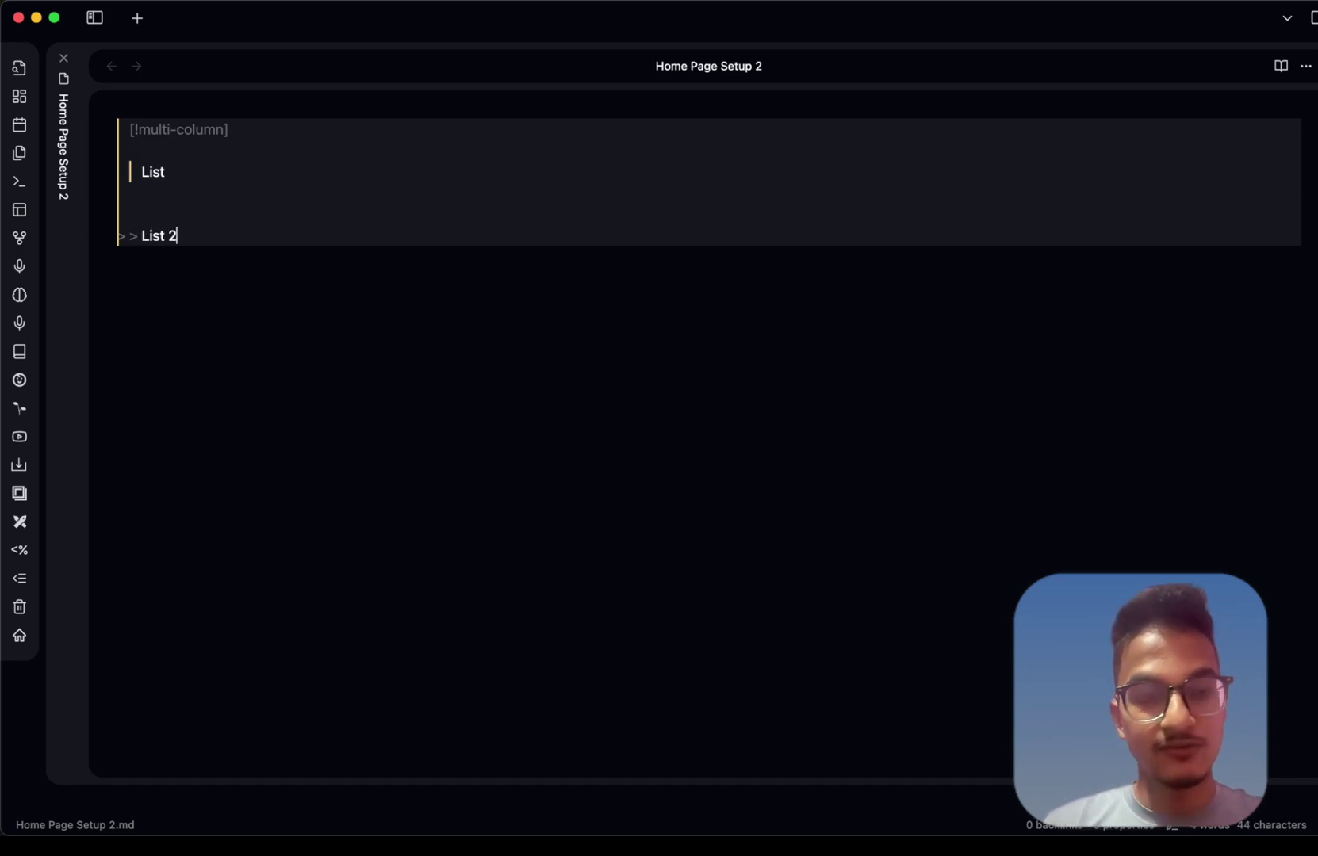
key("super+e")
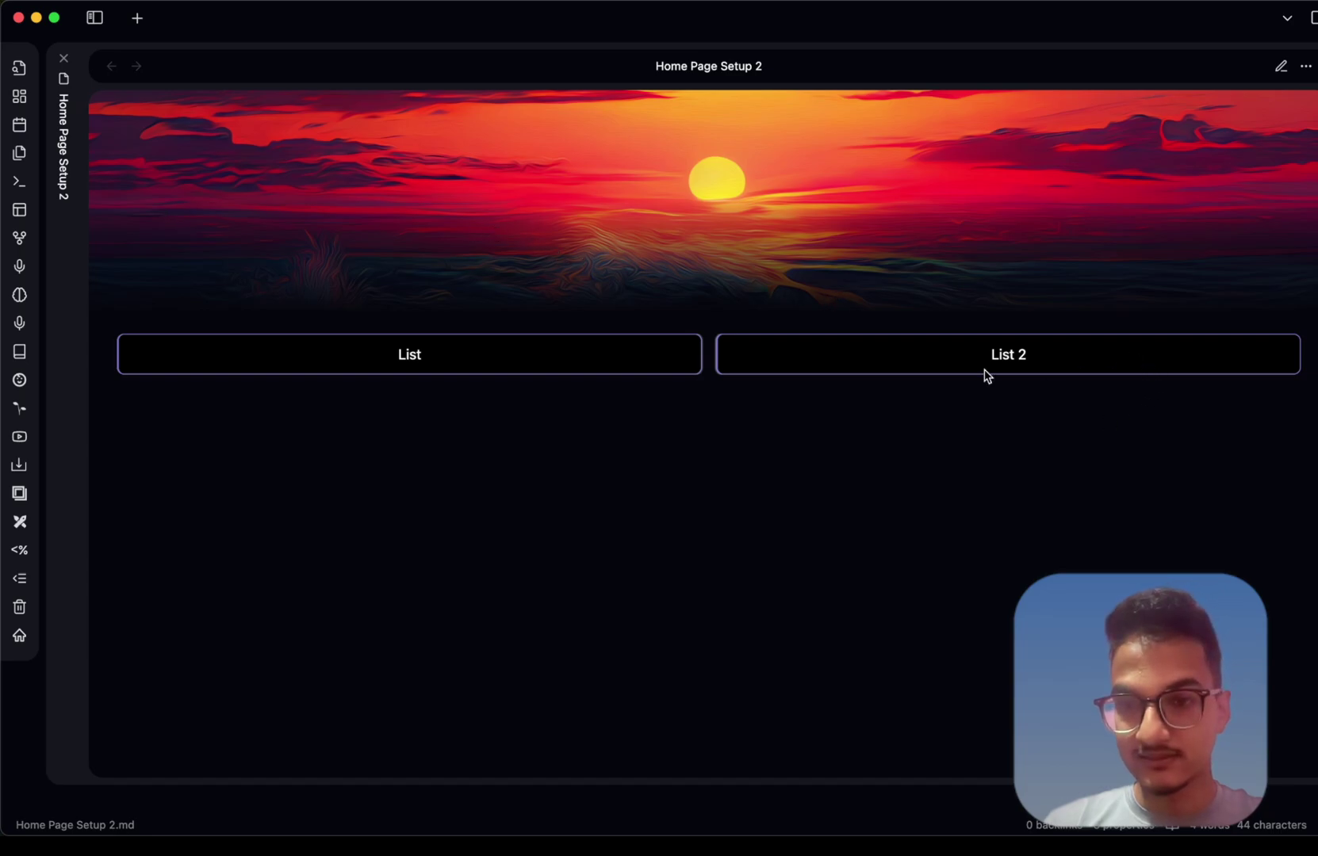
Return to editing, add a third nested quote block reading "List 3", and preview the columns
key("super+e")
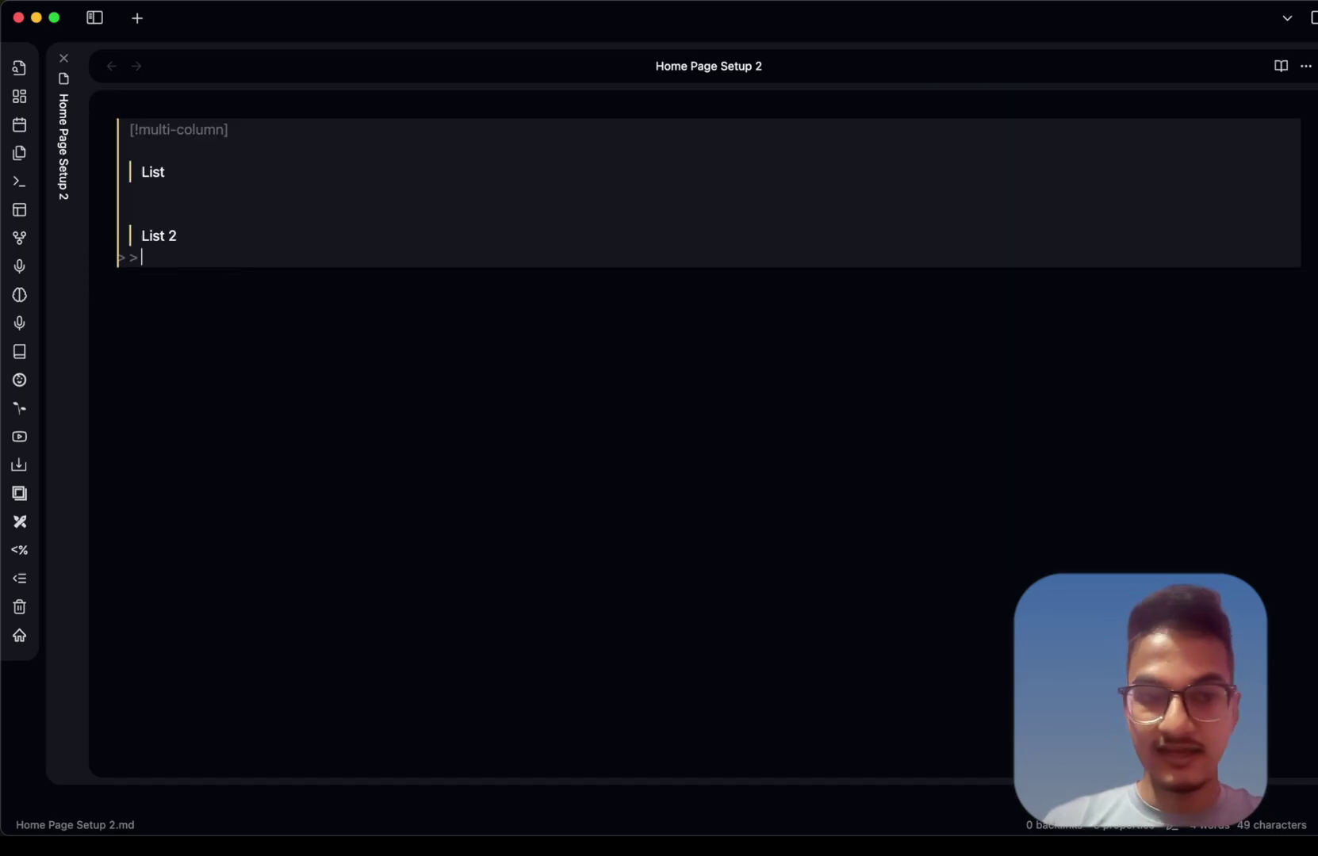
key("Return")
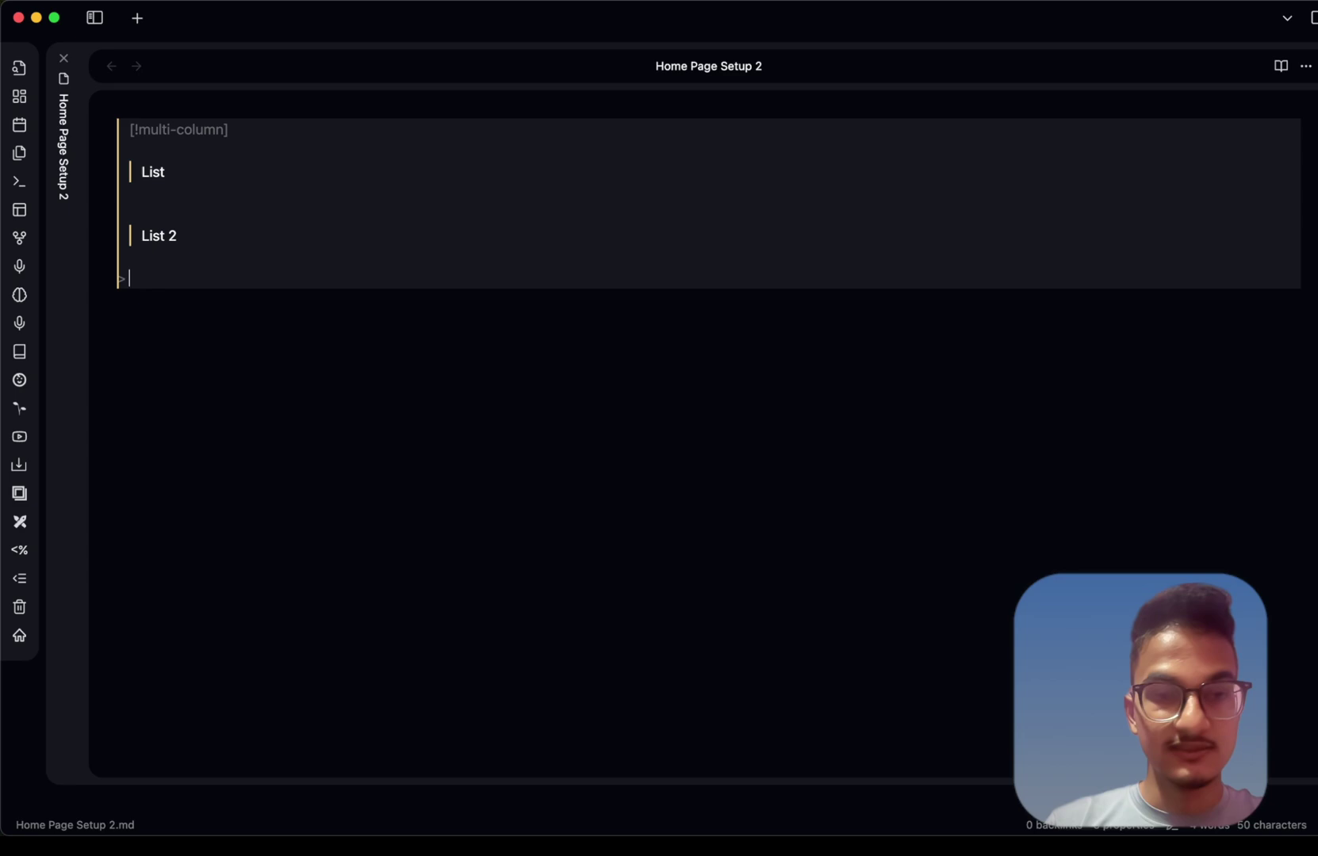
key("Return")
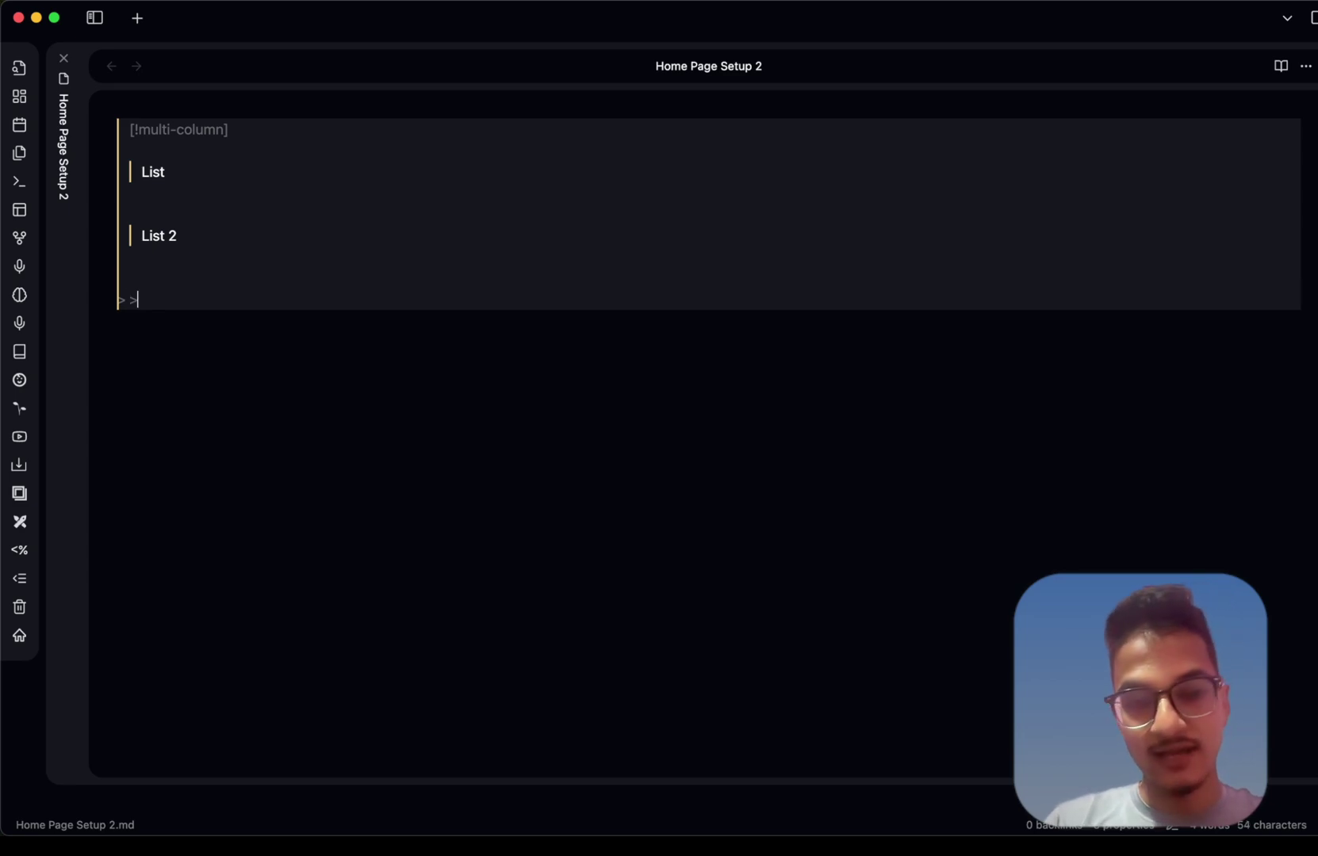
type("List ")
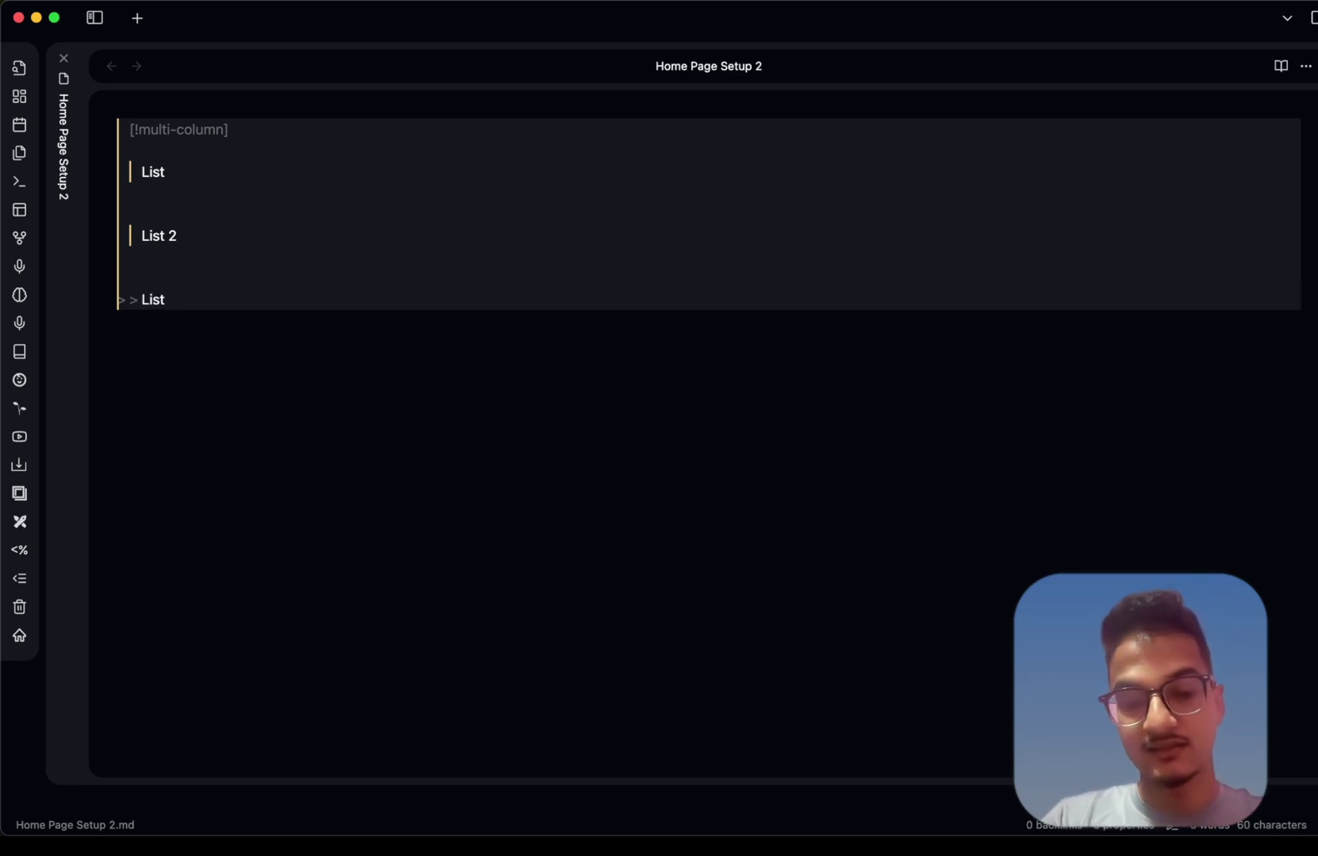
type("3")
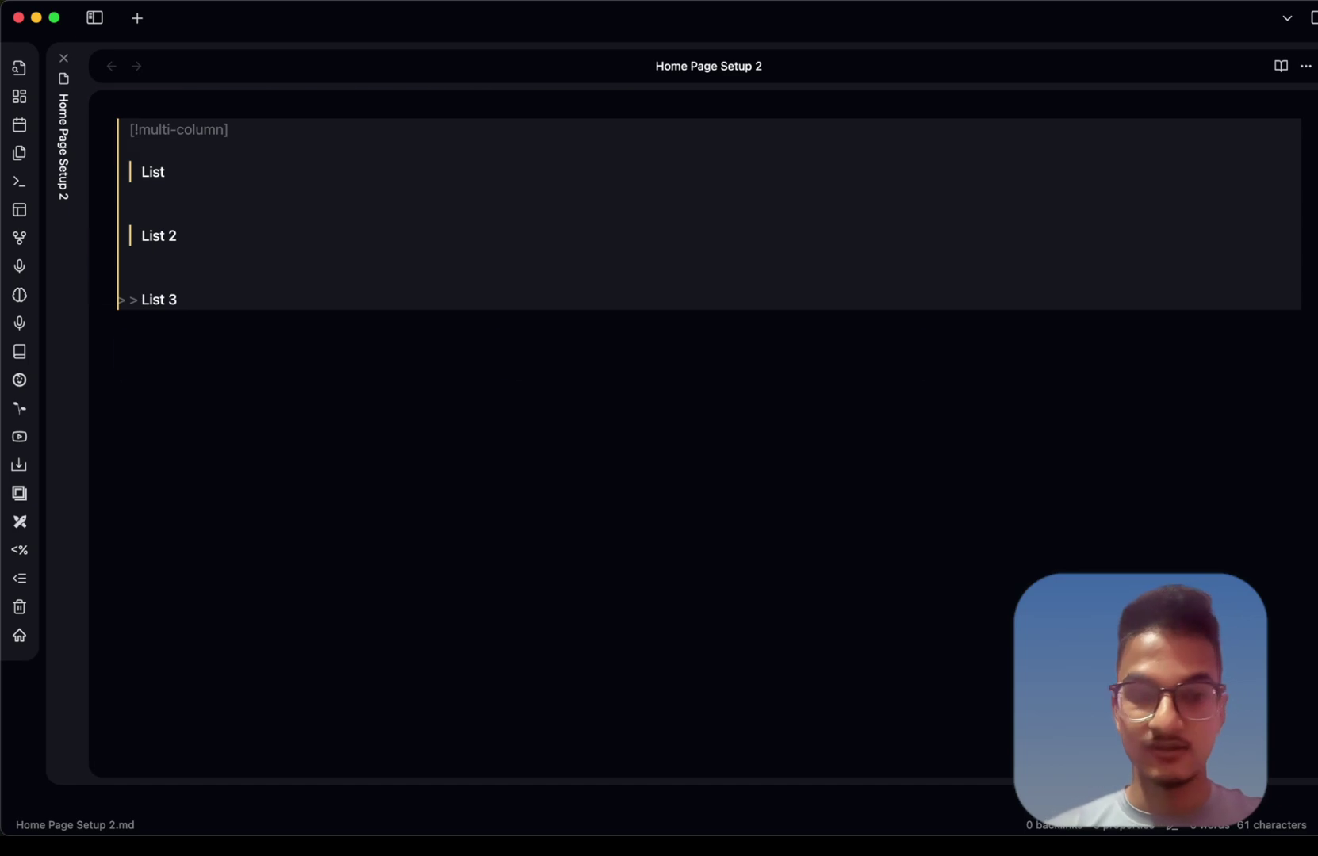
key("super+e")
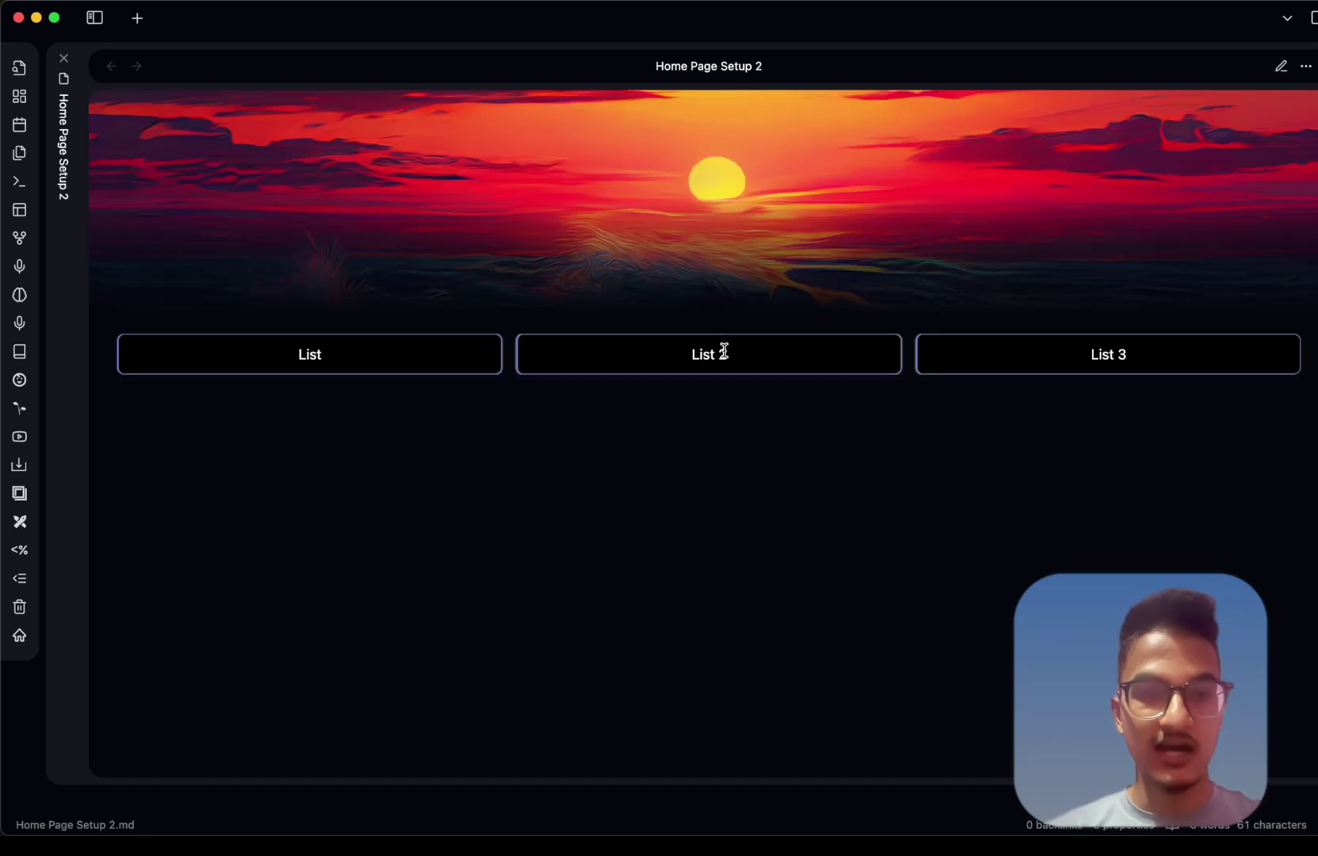
Return to editing and undo the sample list blocks in the multi-column callout
key("super+e")
key("super+z")
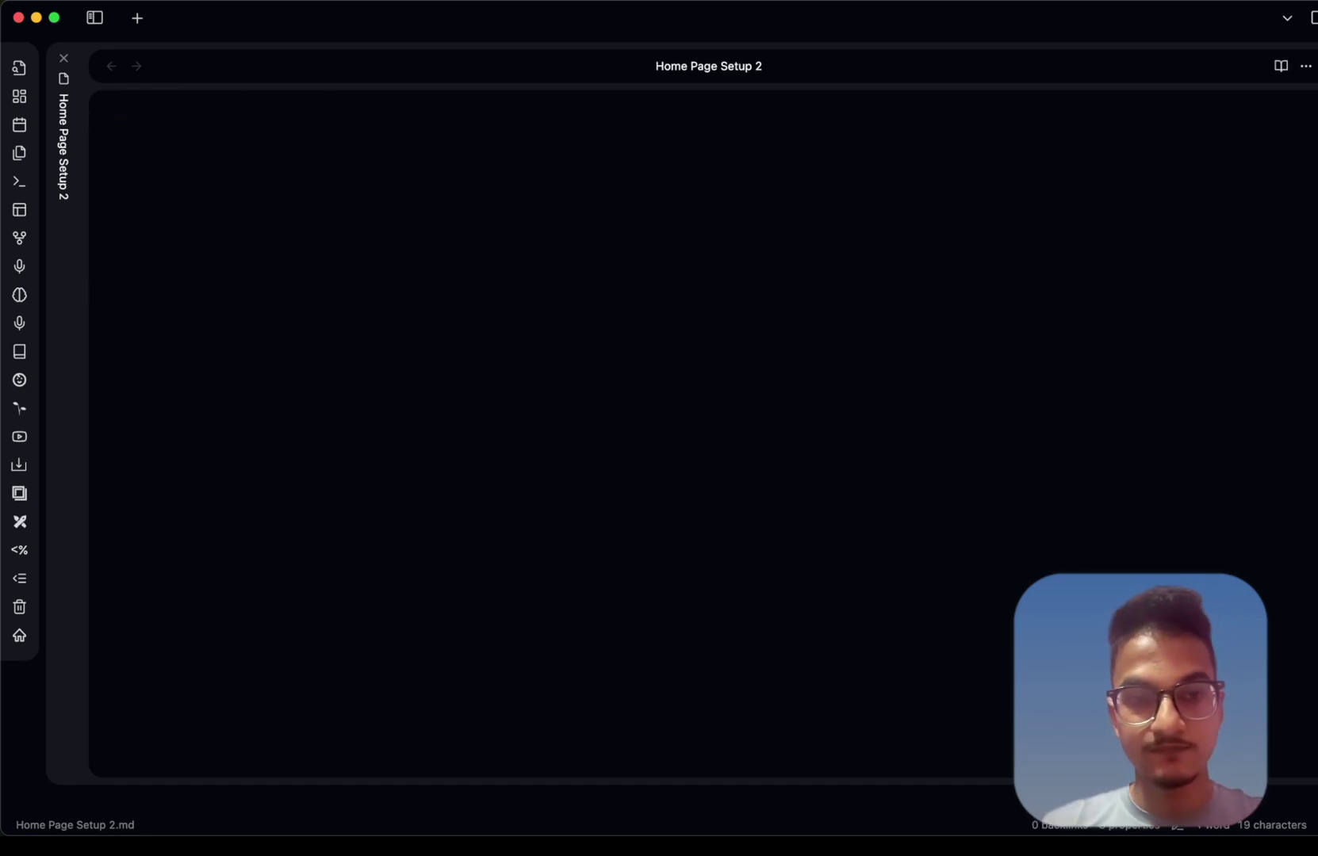
key("super+z")
Add a nested expandable callout "[!info]+ Recent Books" inside the multi-column callout
type("> >")
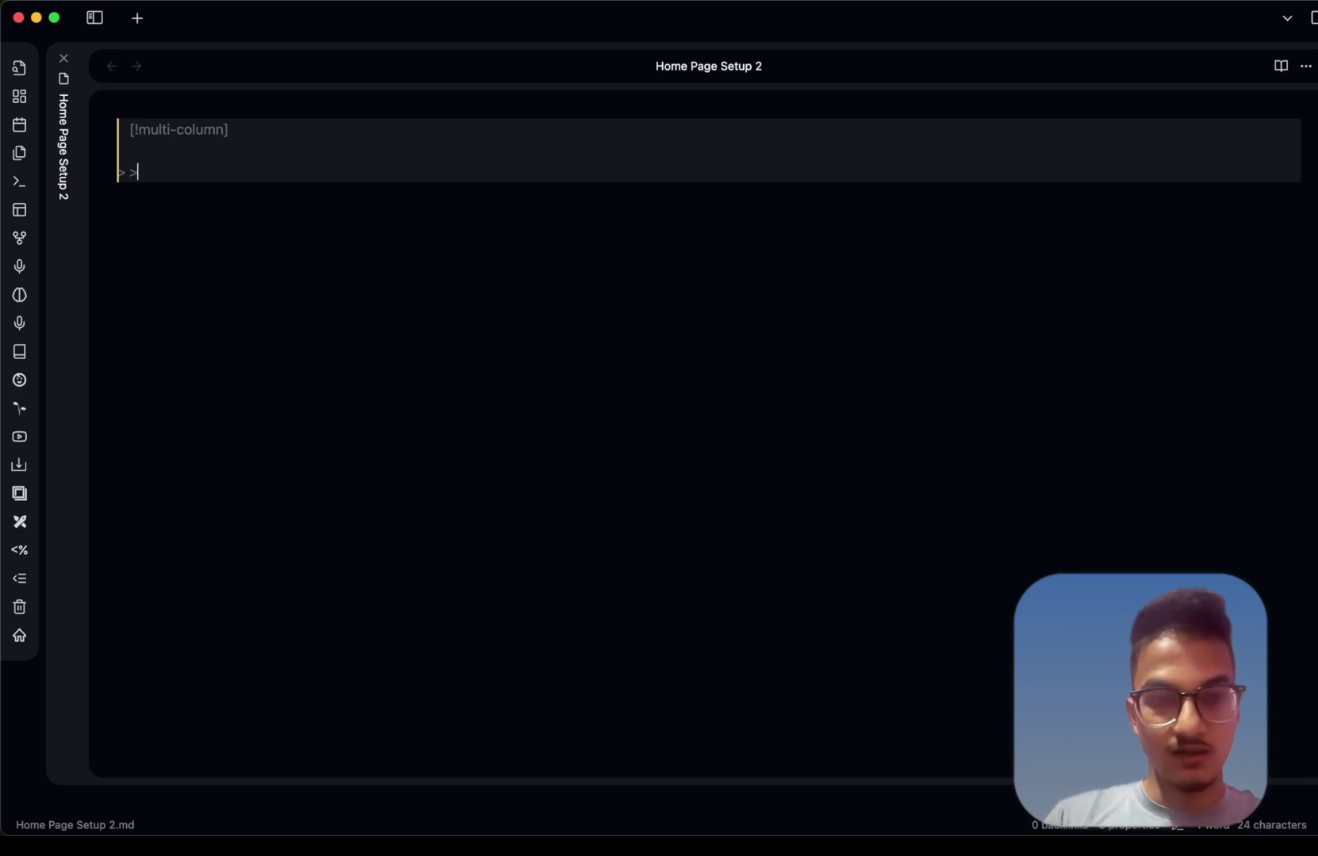
type(" [")
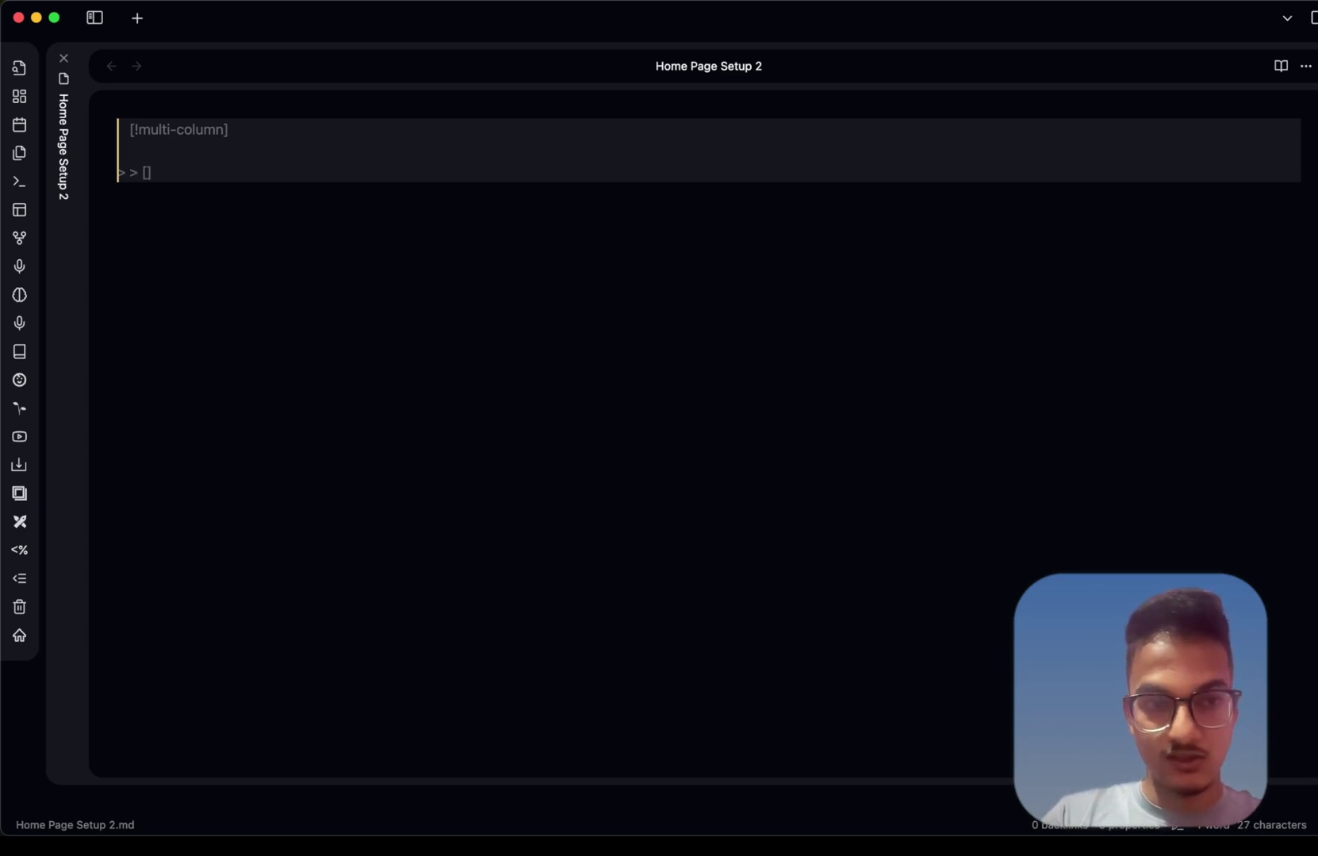
type("!")
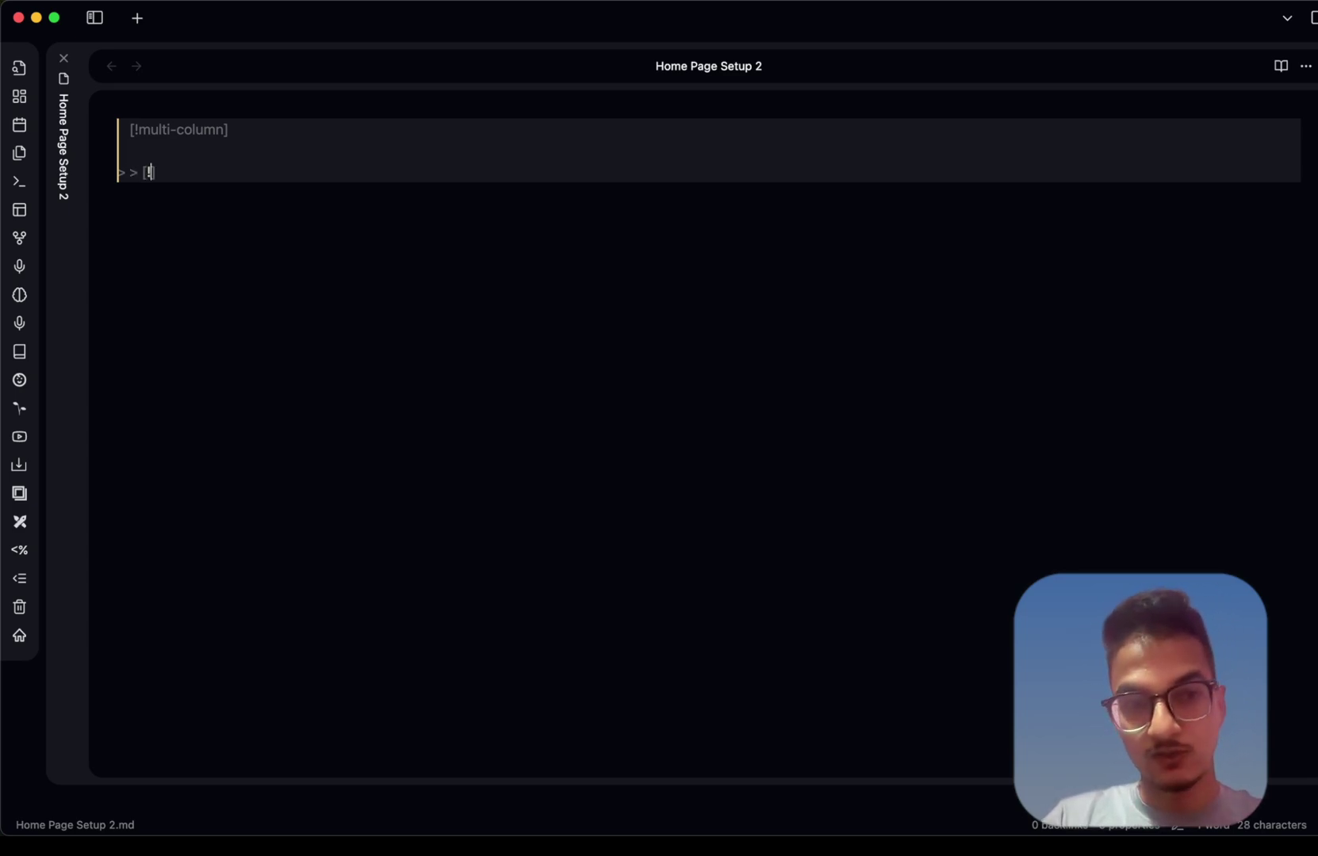
type("info]")
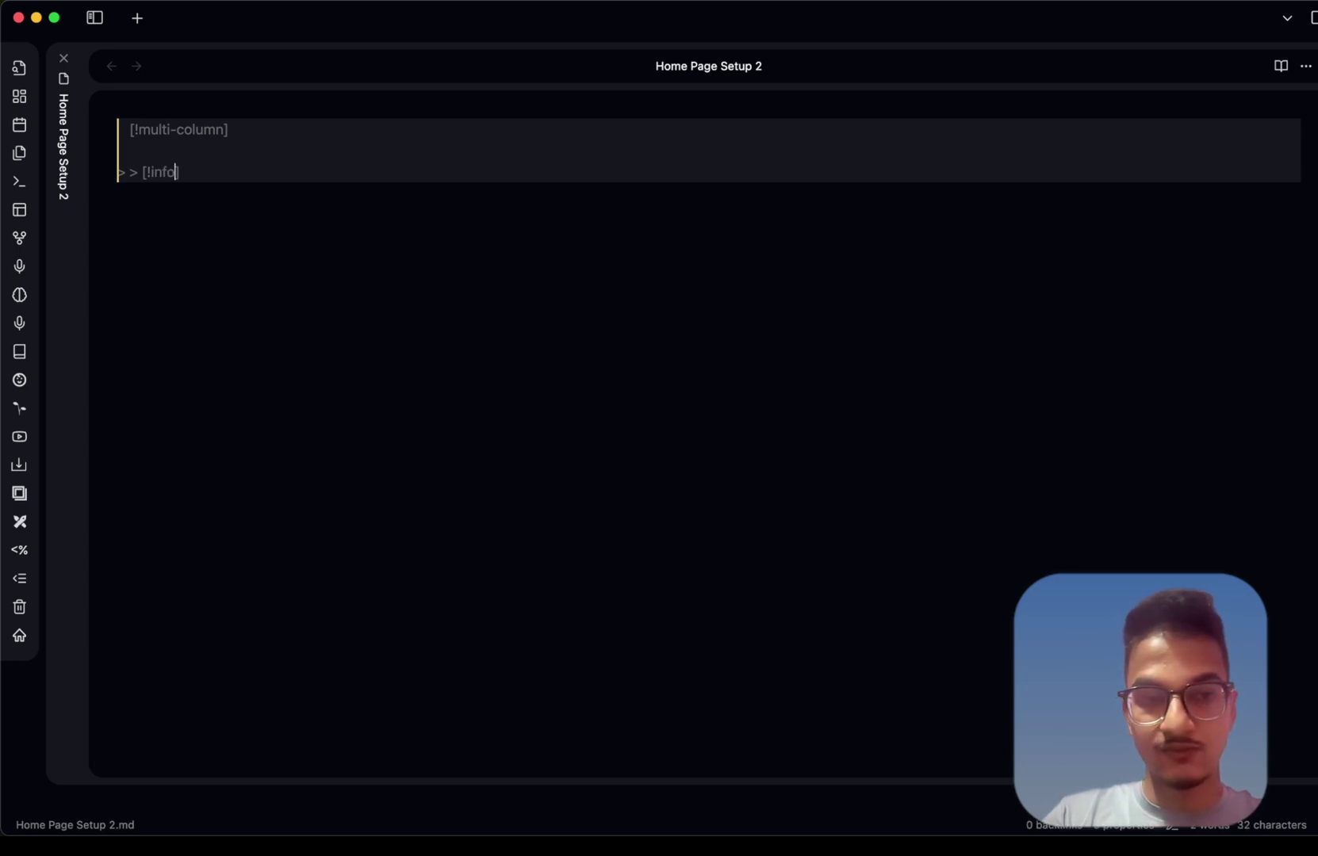
type("+ Recent Books")
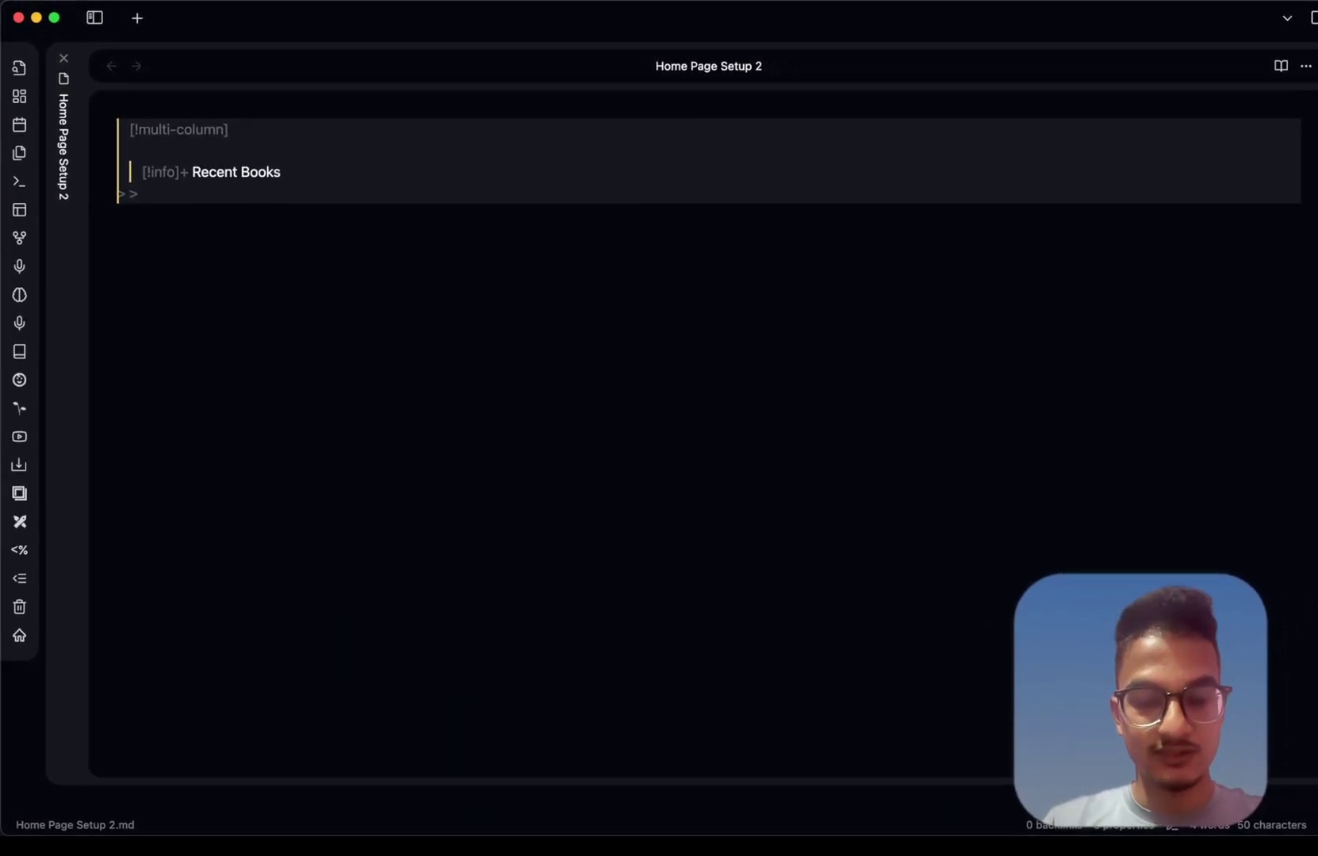
Start a dataview code block inside the Recent Books callout with the query line "From #book"
type("`dataview")
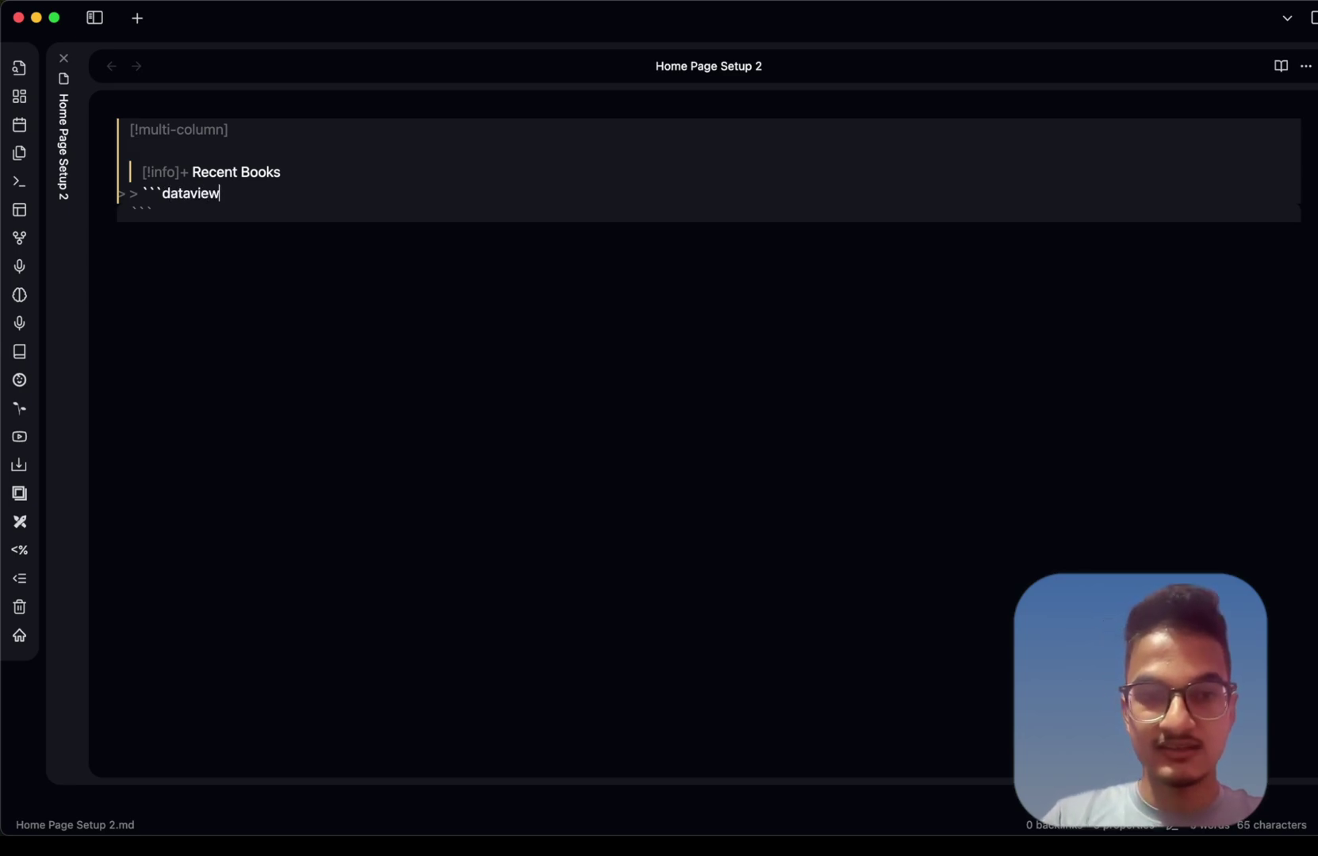
key("Return")
type("Frm")
key("BackSpace")
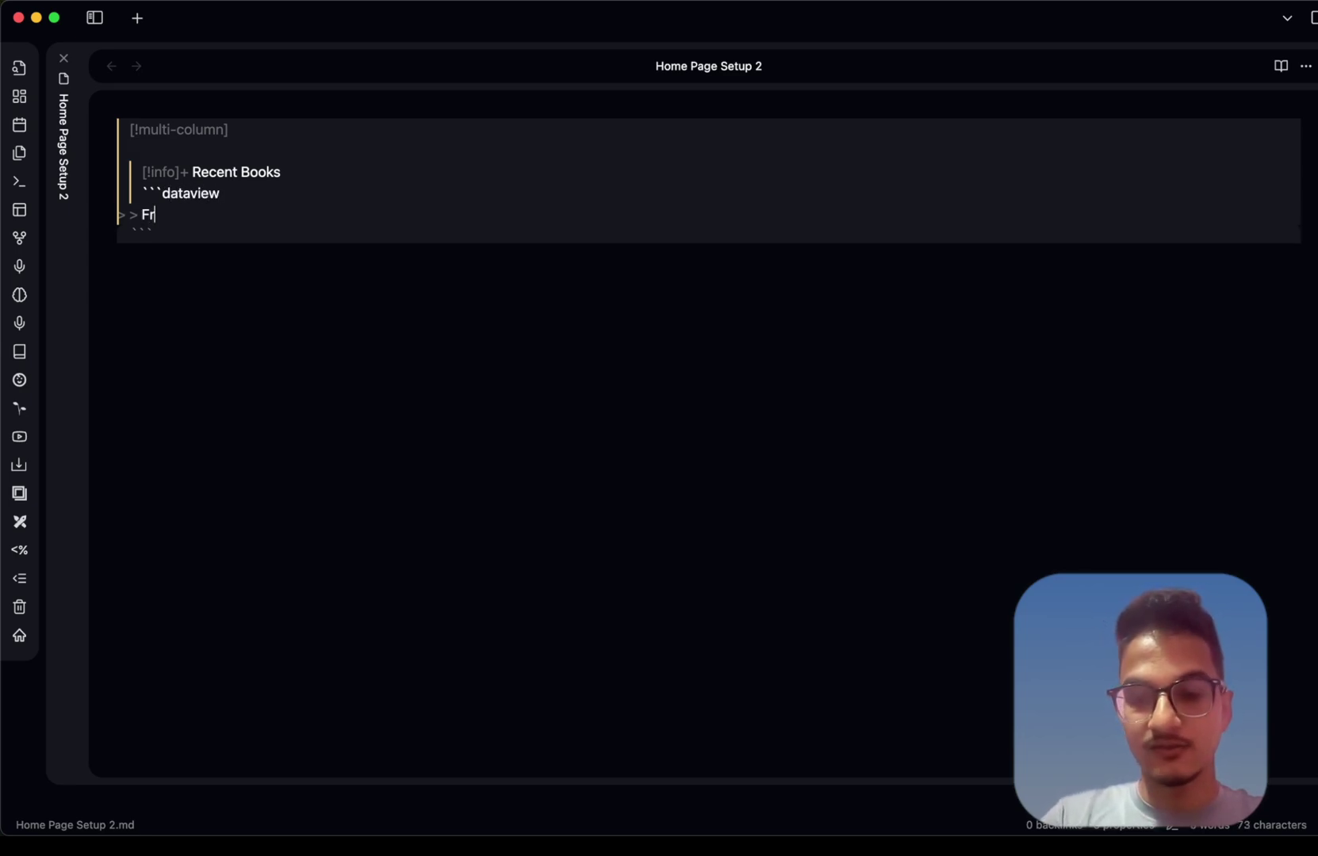
type("om #book")
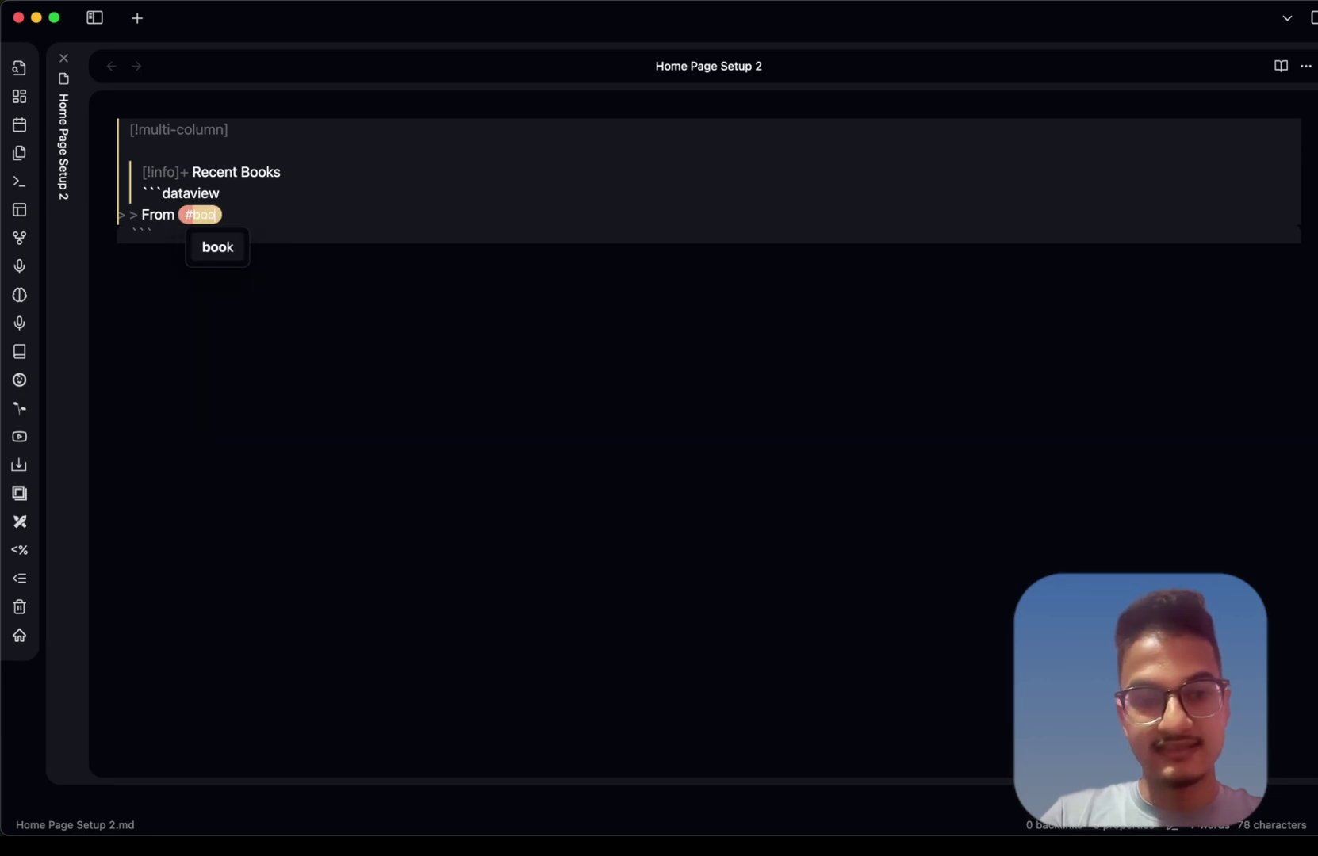
left_click(136, 230)
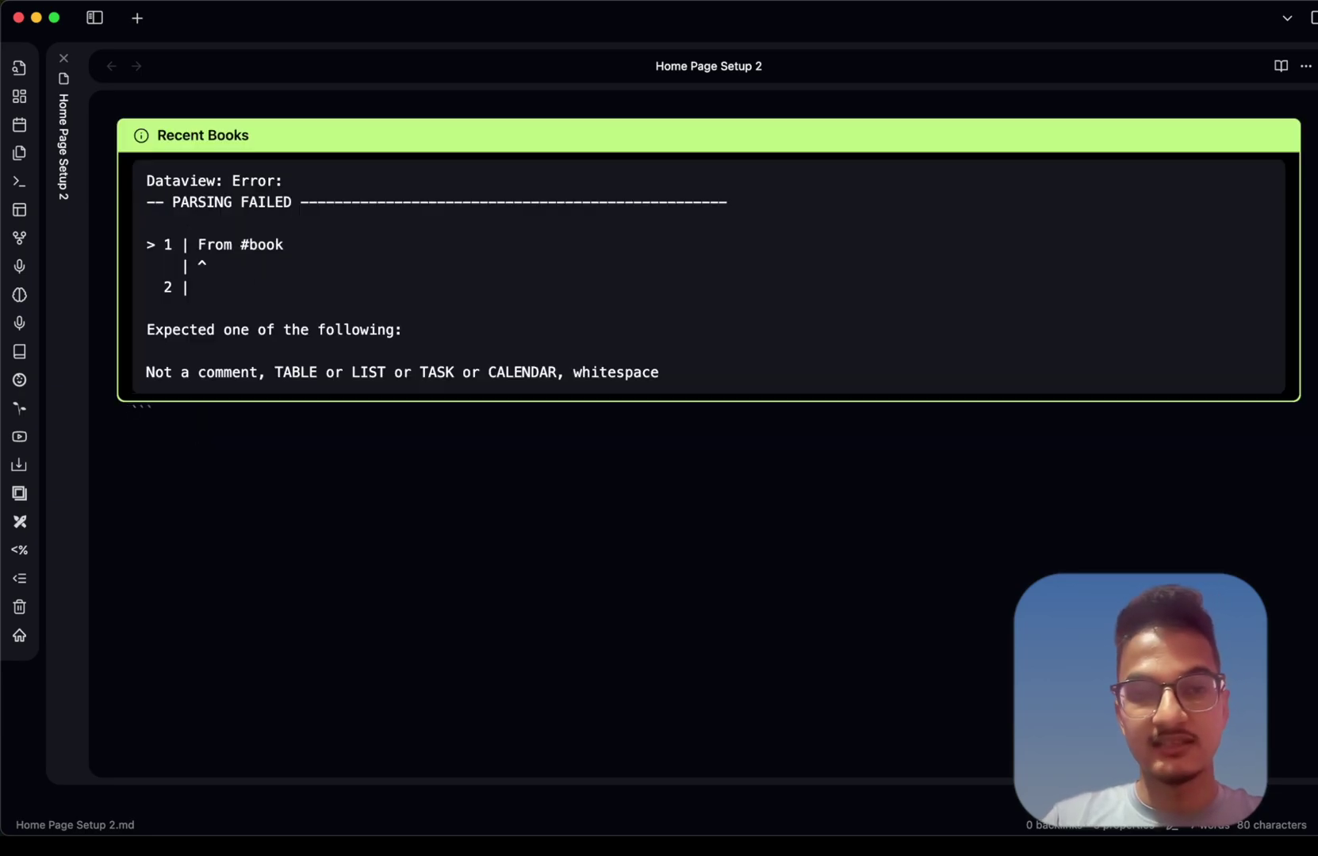
Return to editing and add a "List" line above "From #book" in the Recent Books dataview query
key("BackSpace")
key("Up")
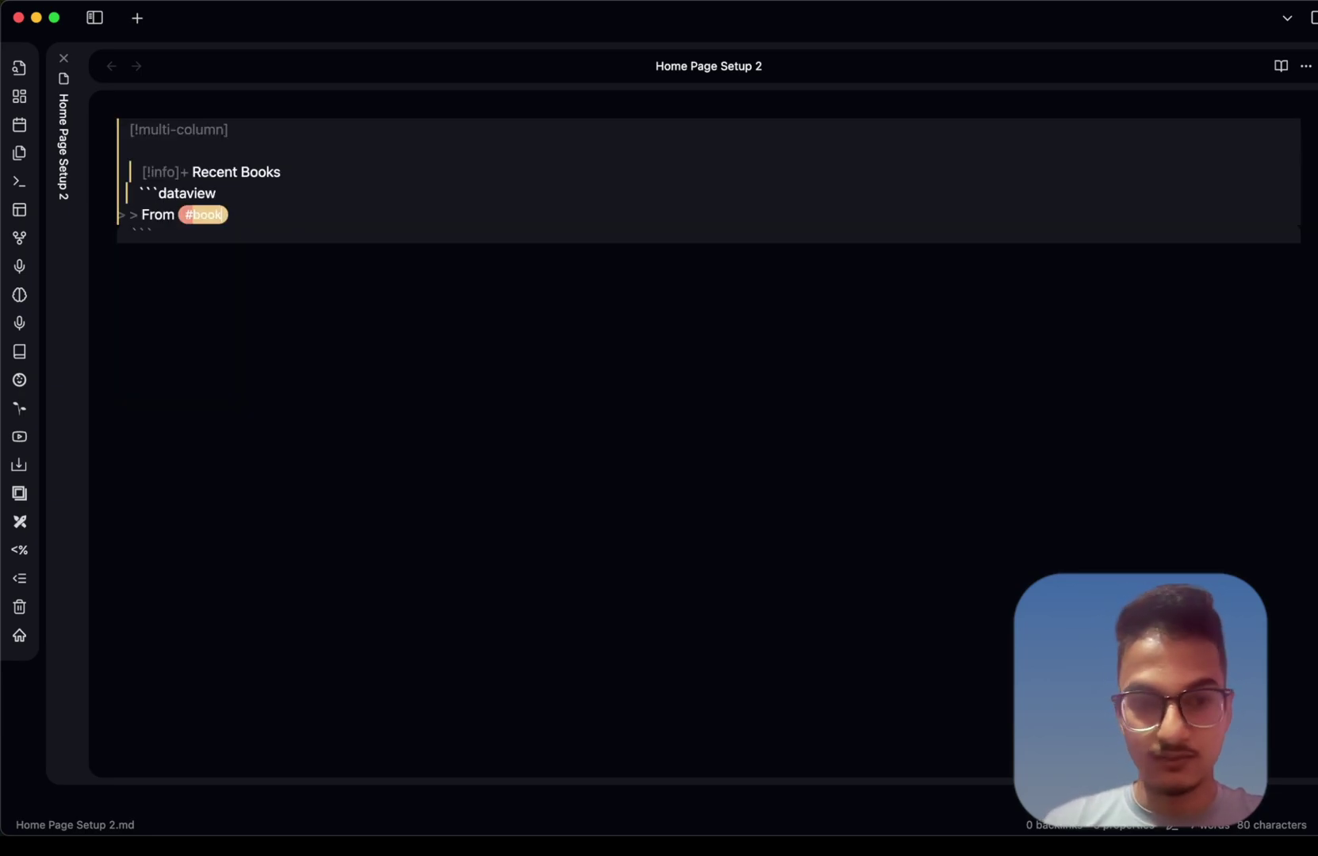
left_click(268, 194)
key("Return")
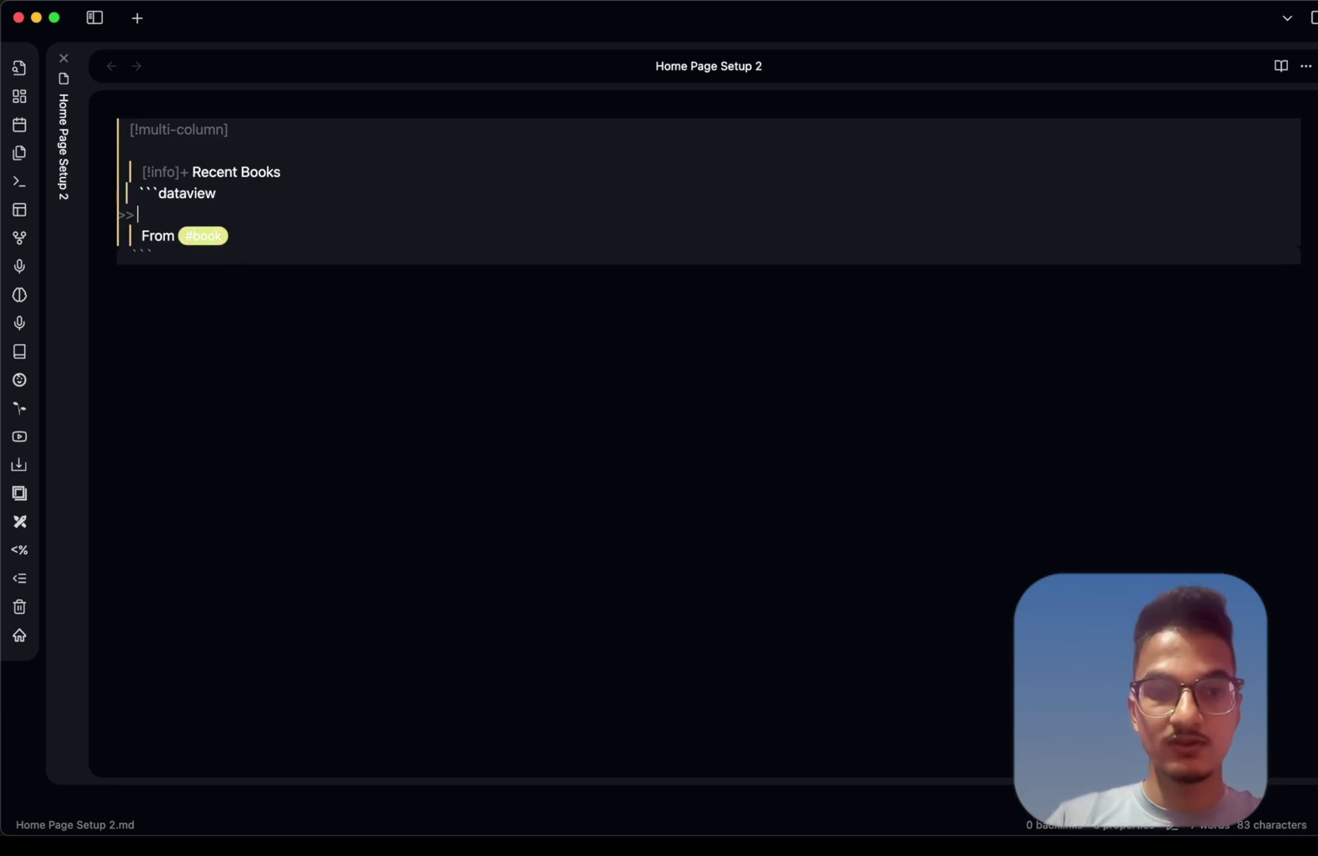
type("List")
Add the lines "Sort by file.mtime" and "Limit 5" below "From #book" and preview the query
left_click(305, 237)
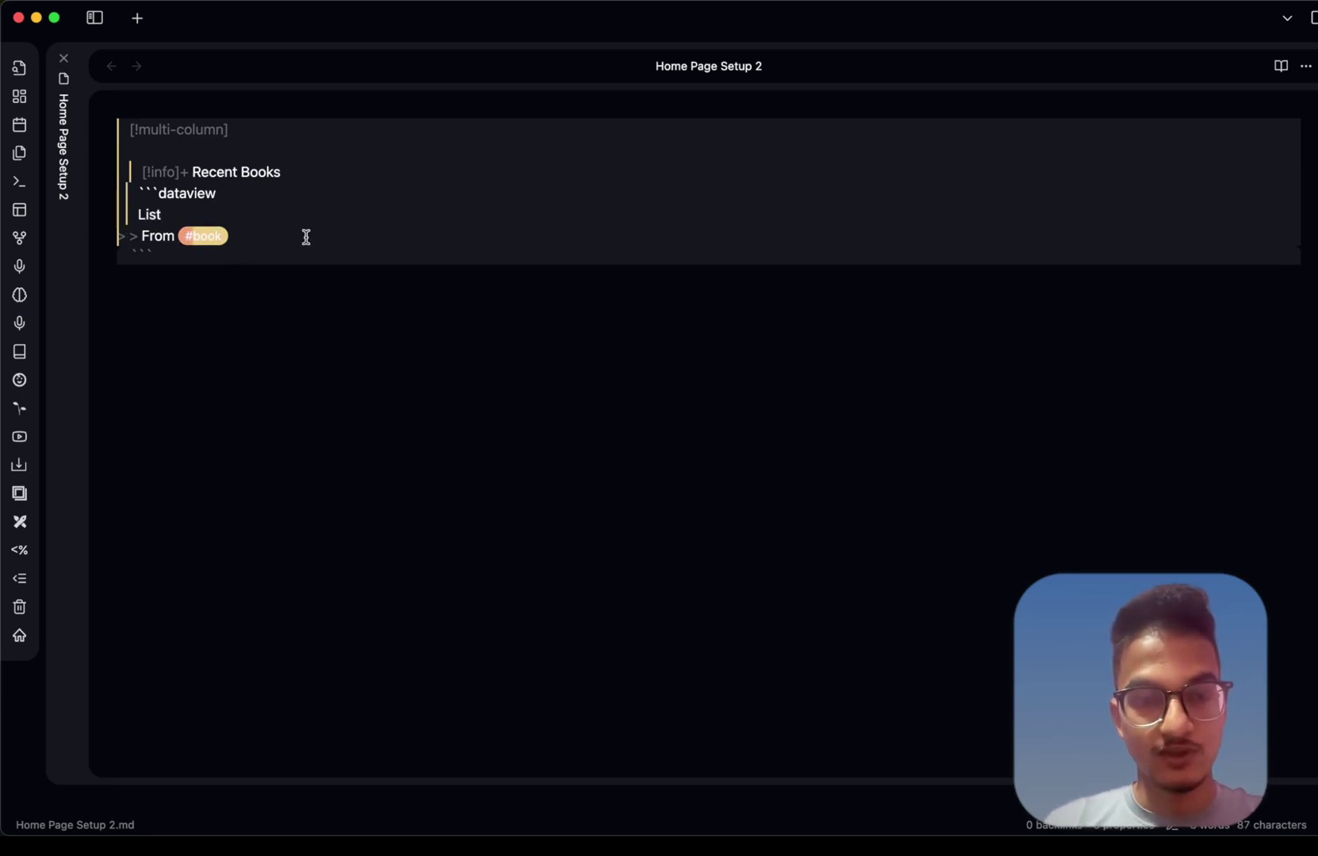
key("Return")
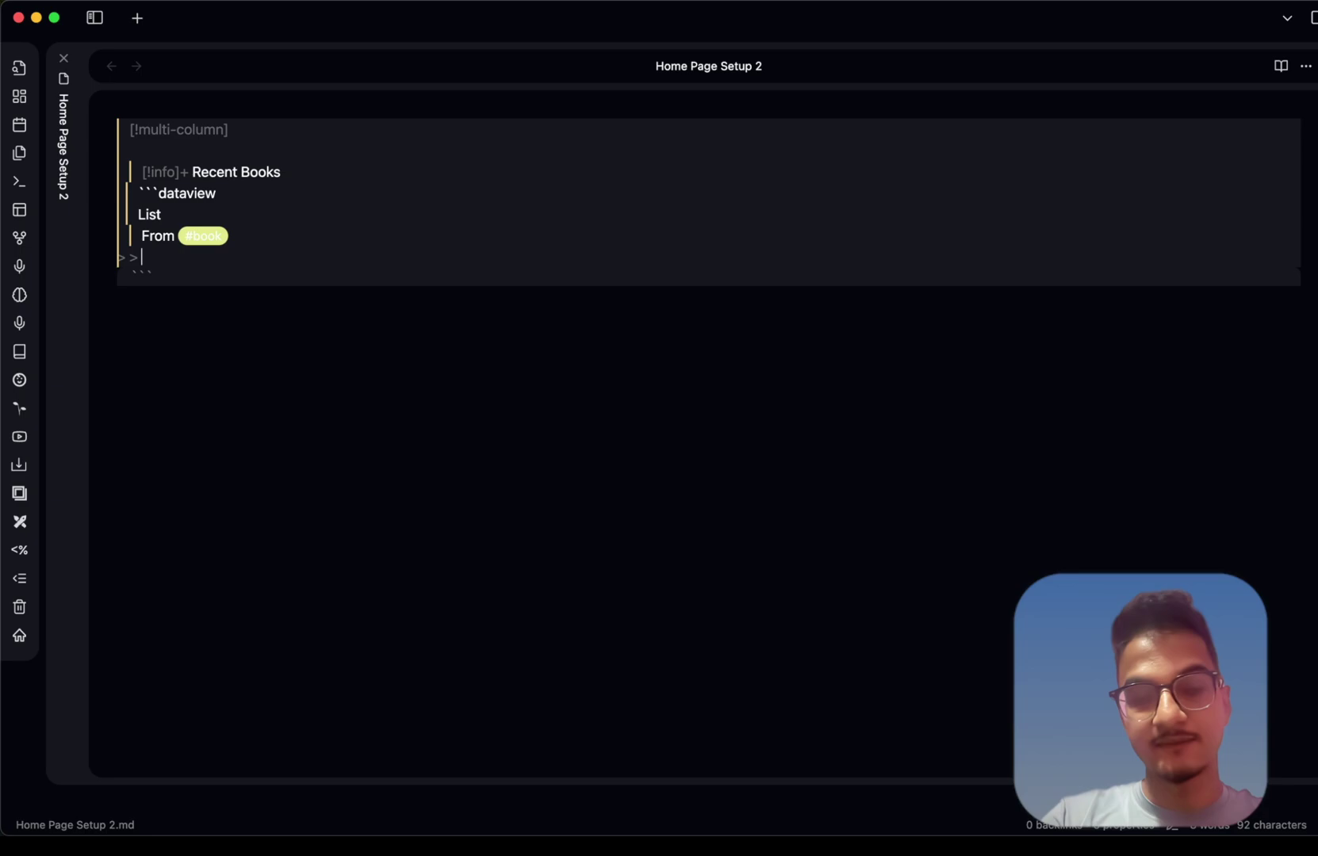
type("Sort ")
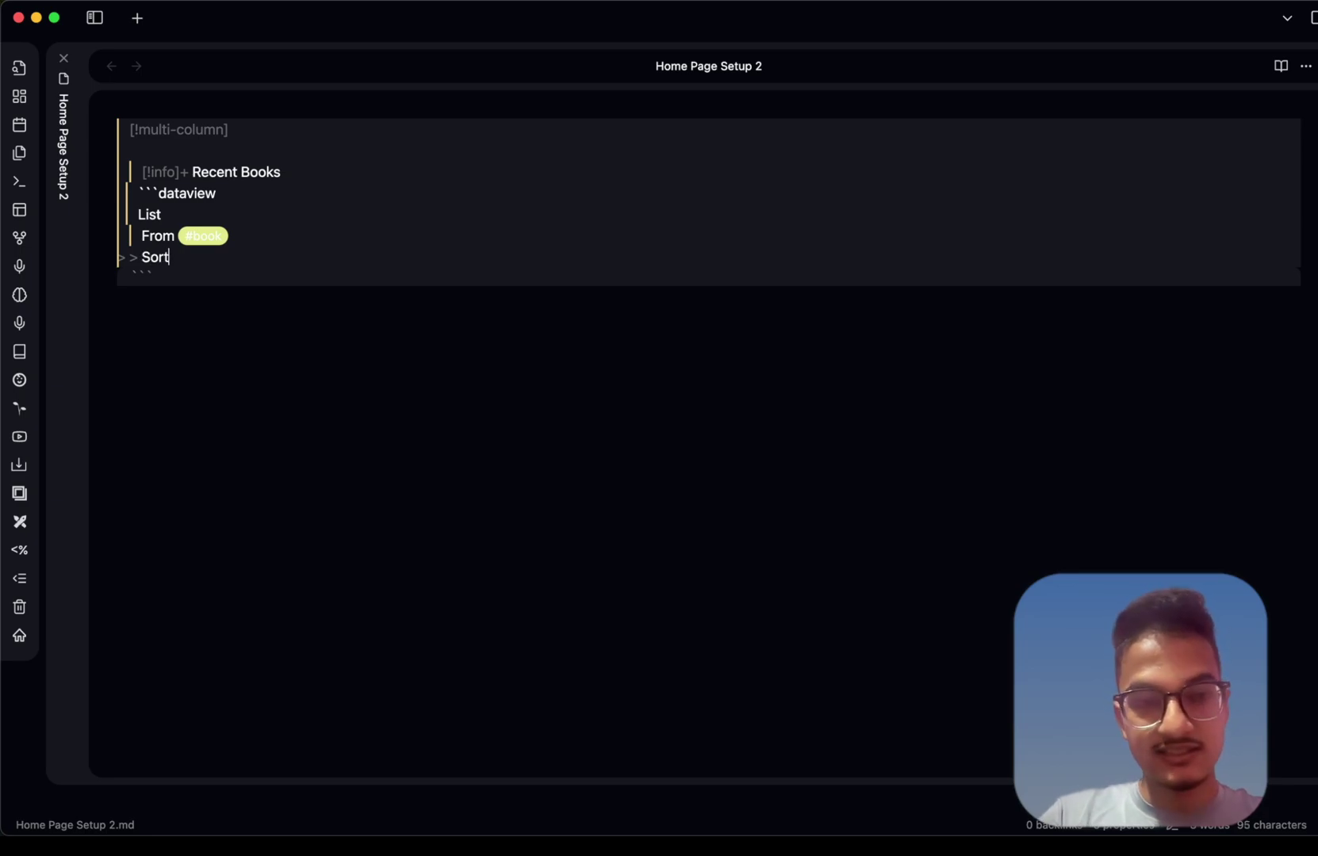
type("by fil")
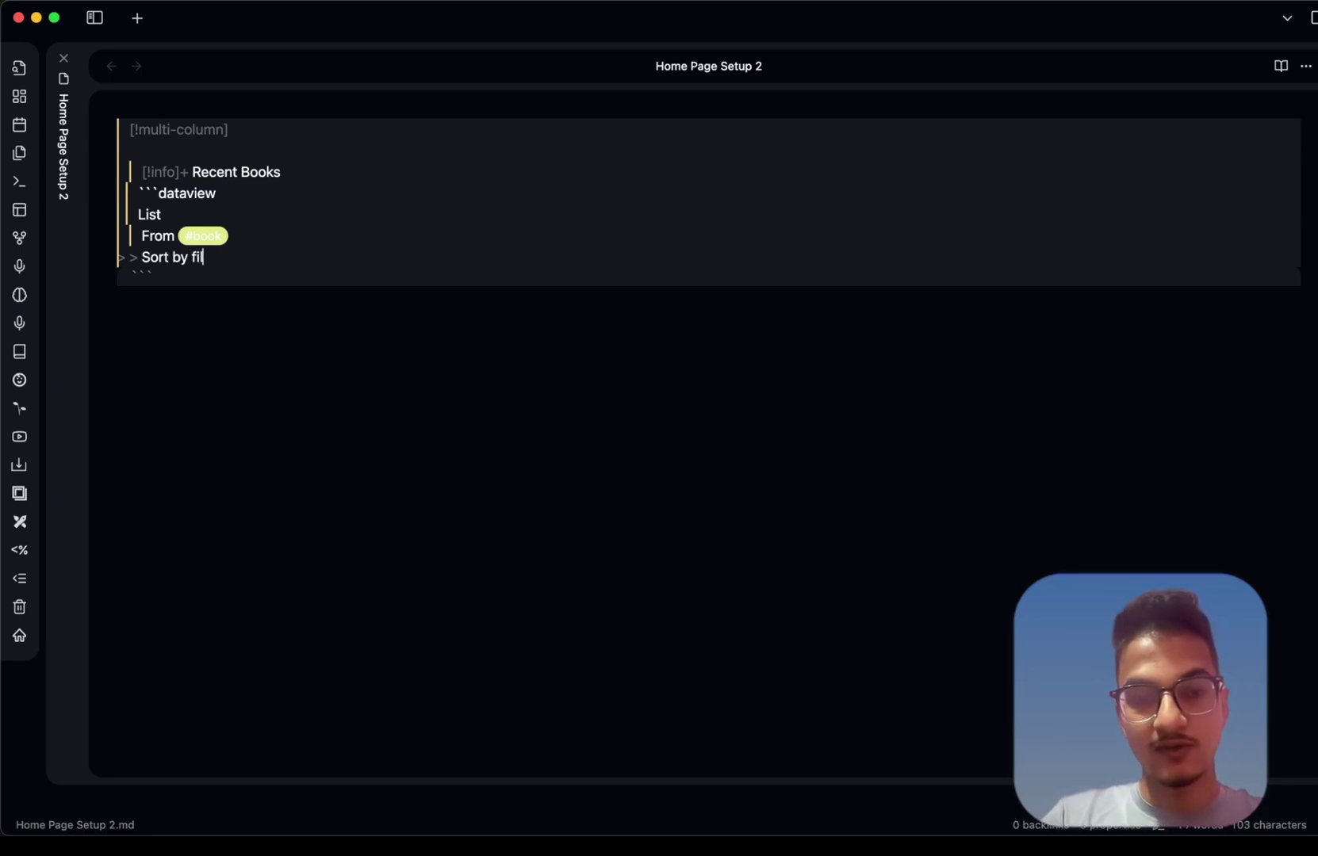
type("e.mtime")
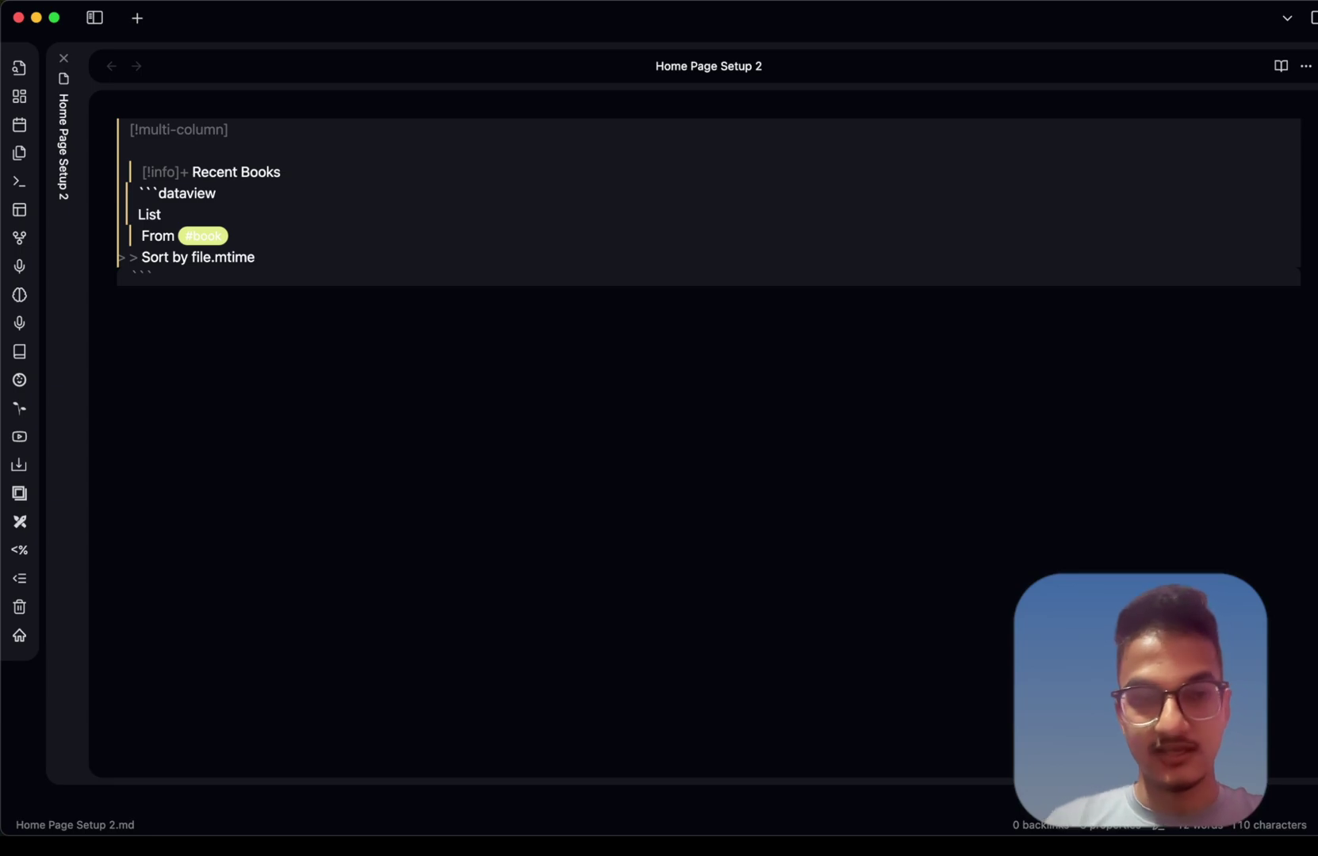
key("Return")
type("Limit 5")
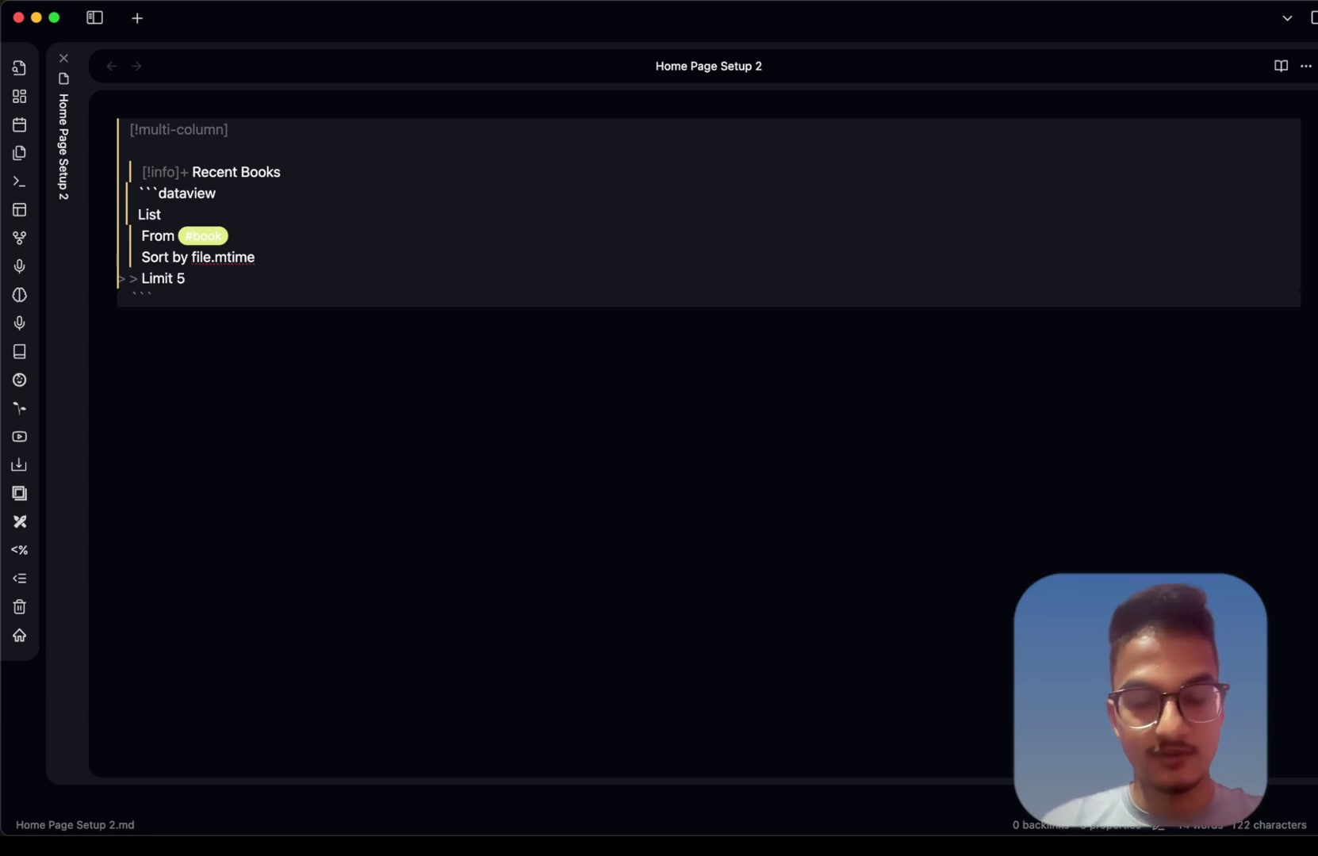
key("super+e")
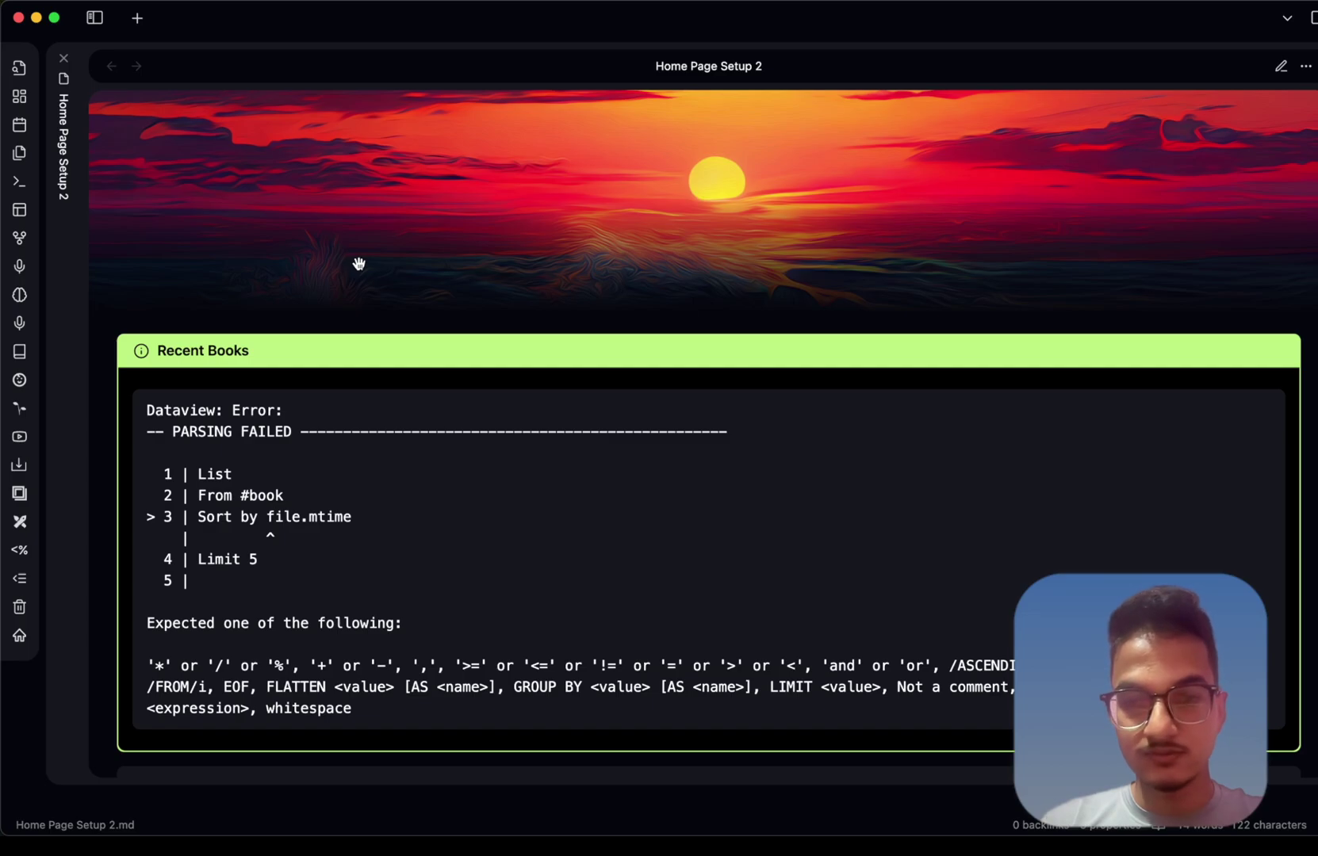
Return to editing, change the sort line to "Sort file.mtime Desc", and preview the Recent Books list
key("super+e")
left_click(334, 268)
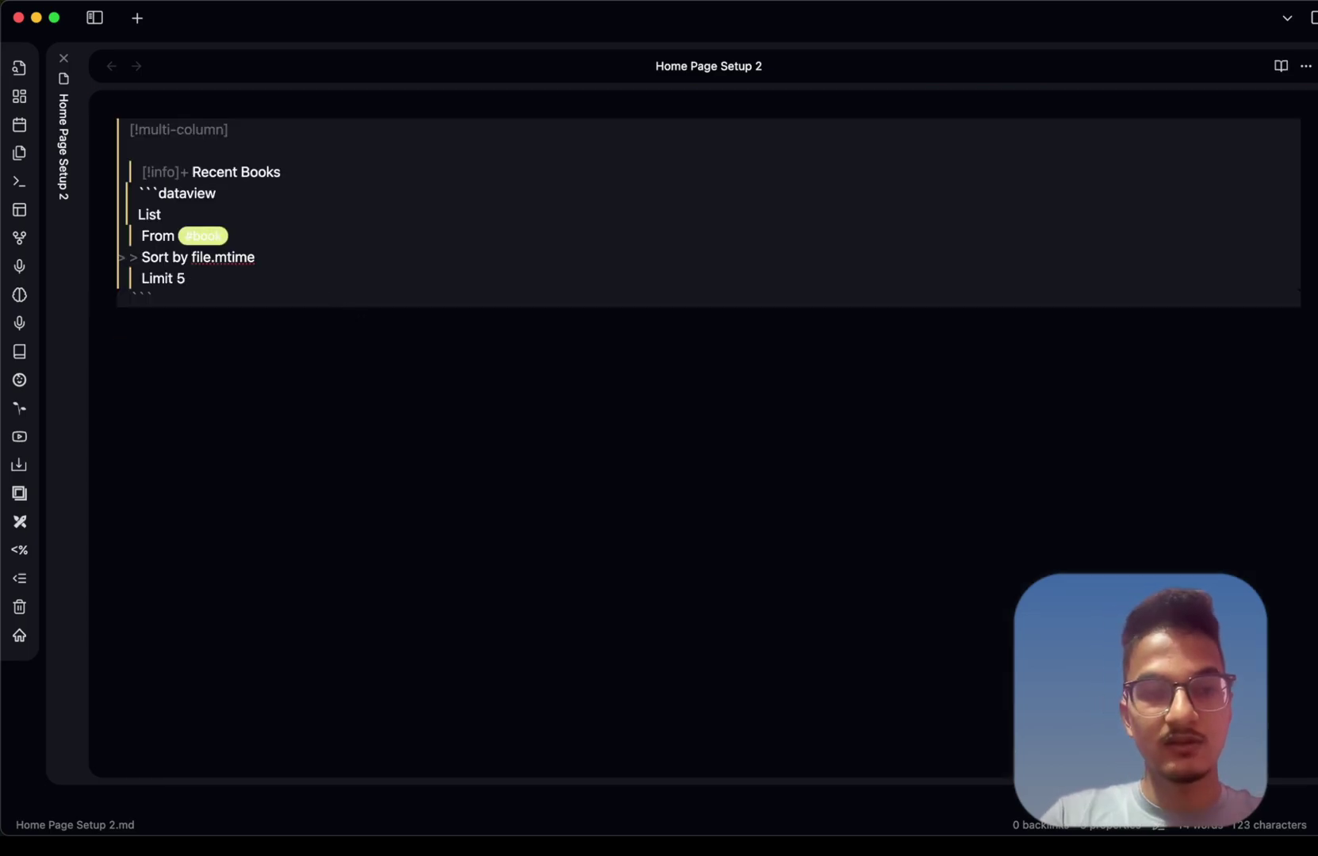
left_click_drag(172, 258, 358, 264)
key("BackSpace")
type("file")
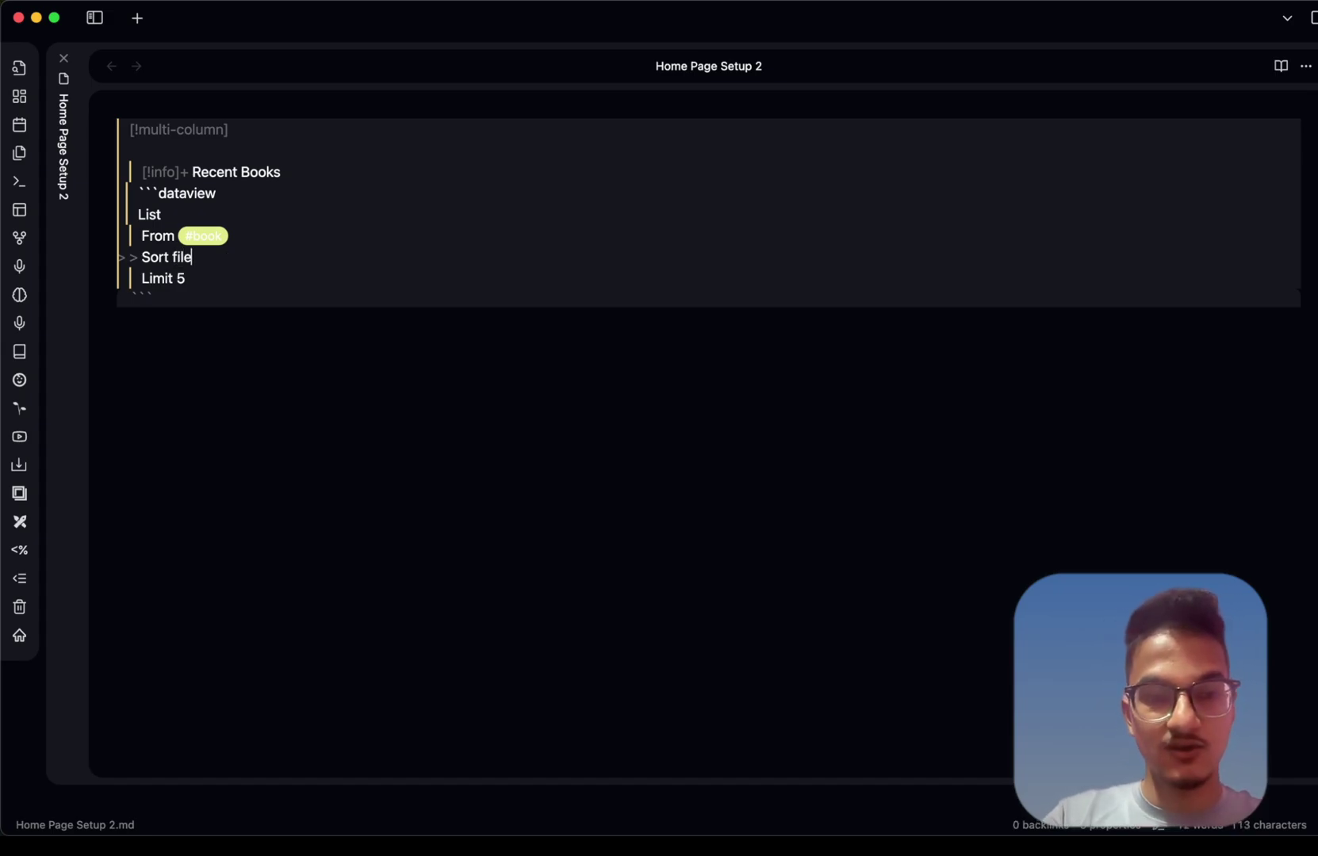
type(".mtime")
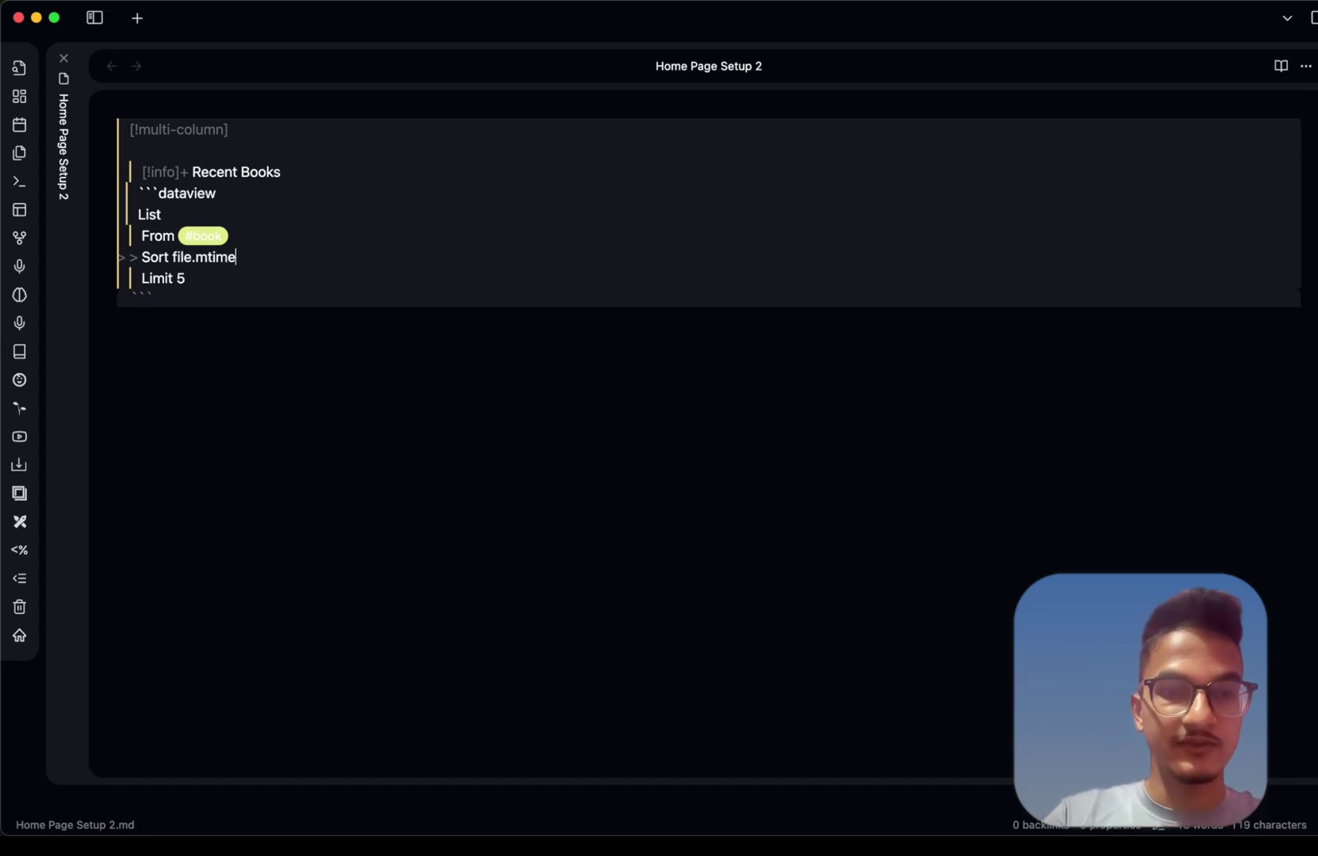
type(" Desc")
key("super+e")
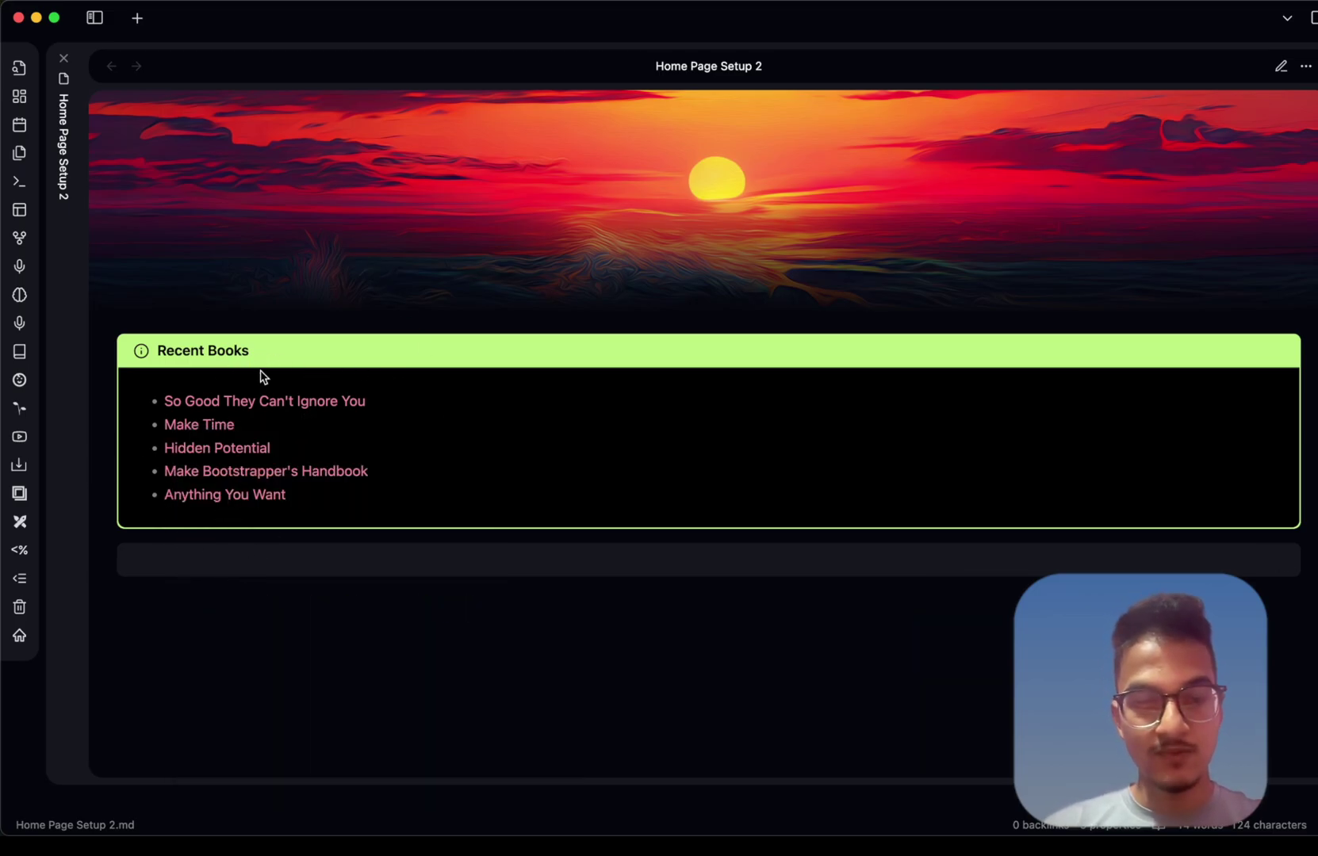
Return to editing and close the Recent Books dataview block with triple backticks on a quoted line below "Limit 5"
key("super+e")
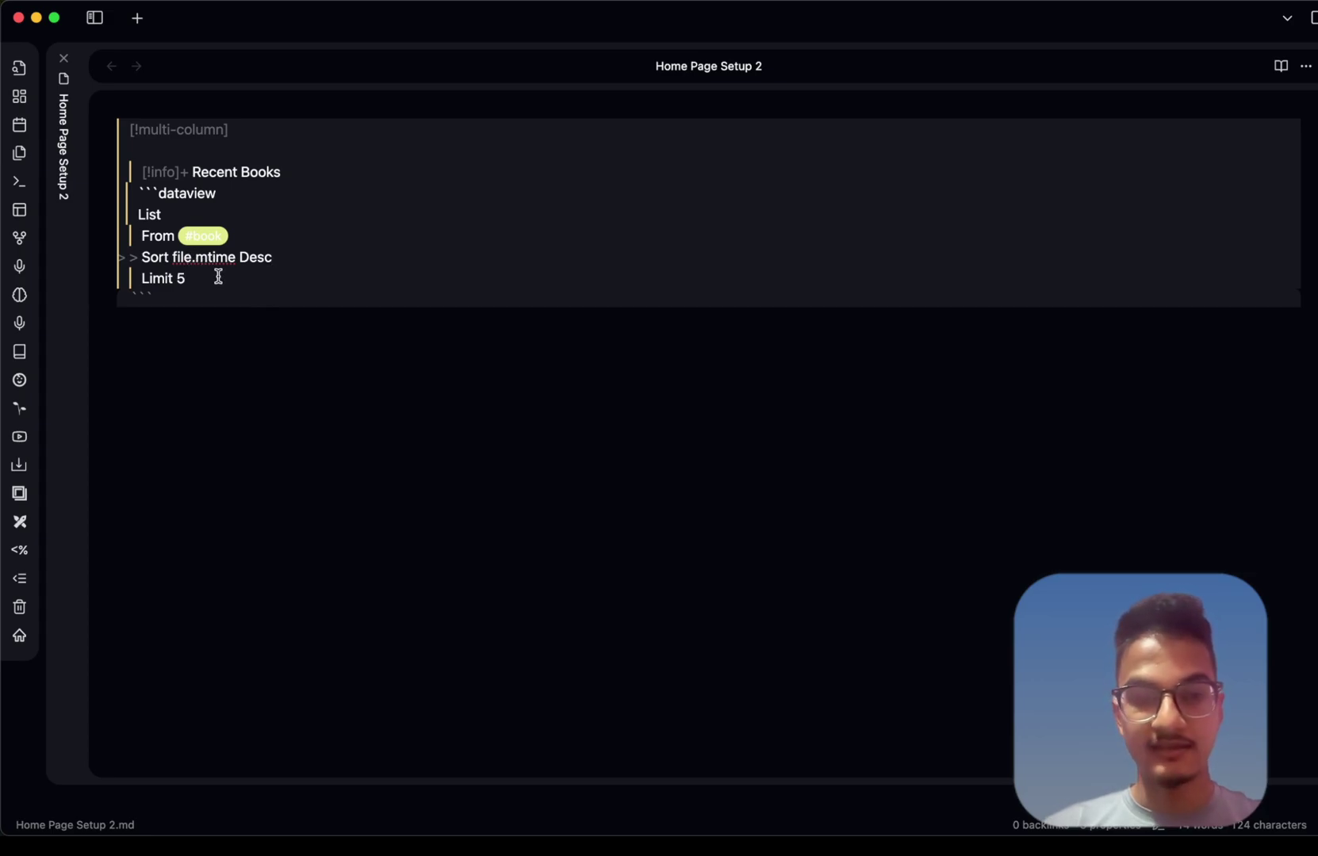
double_click(179, 278)
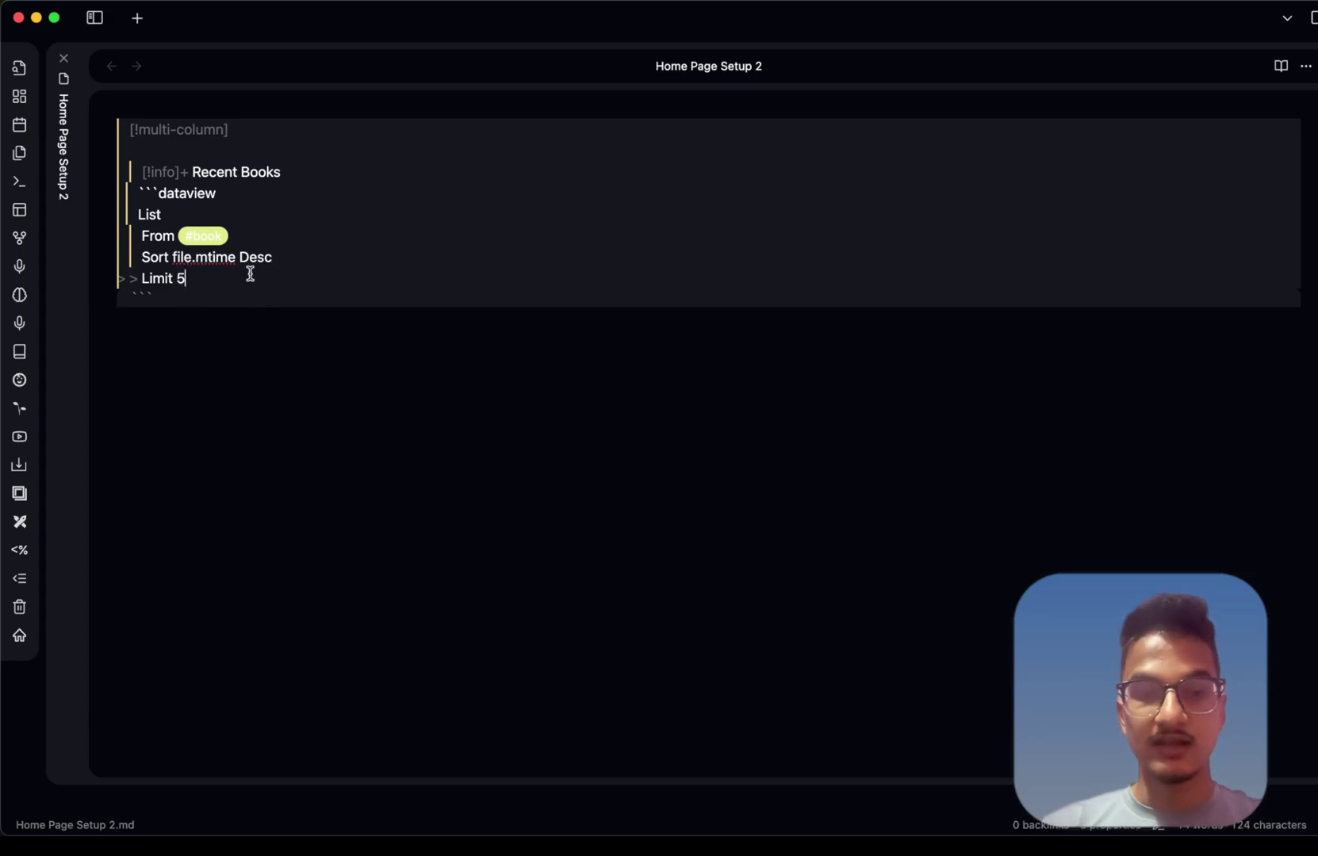
left_click(233, 293)
key("Up")
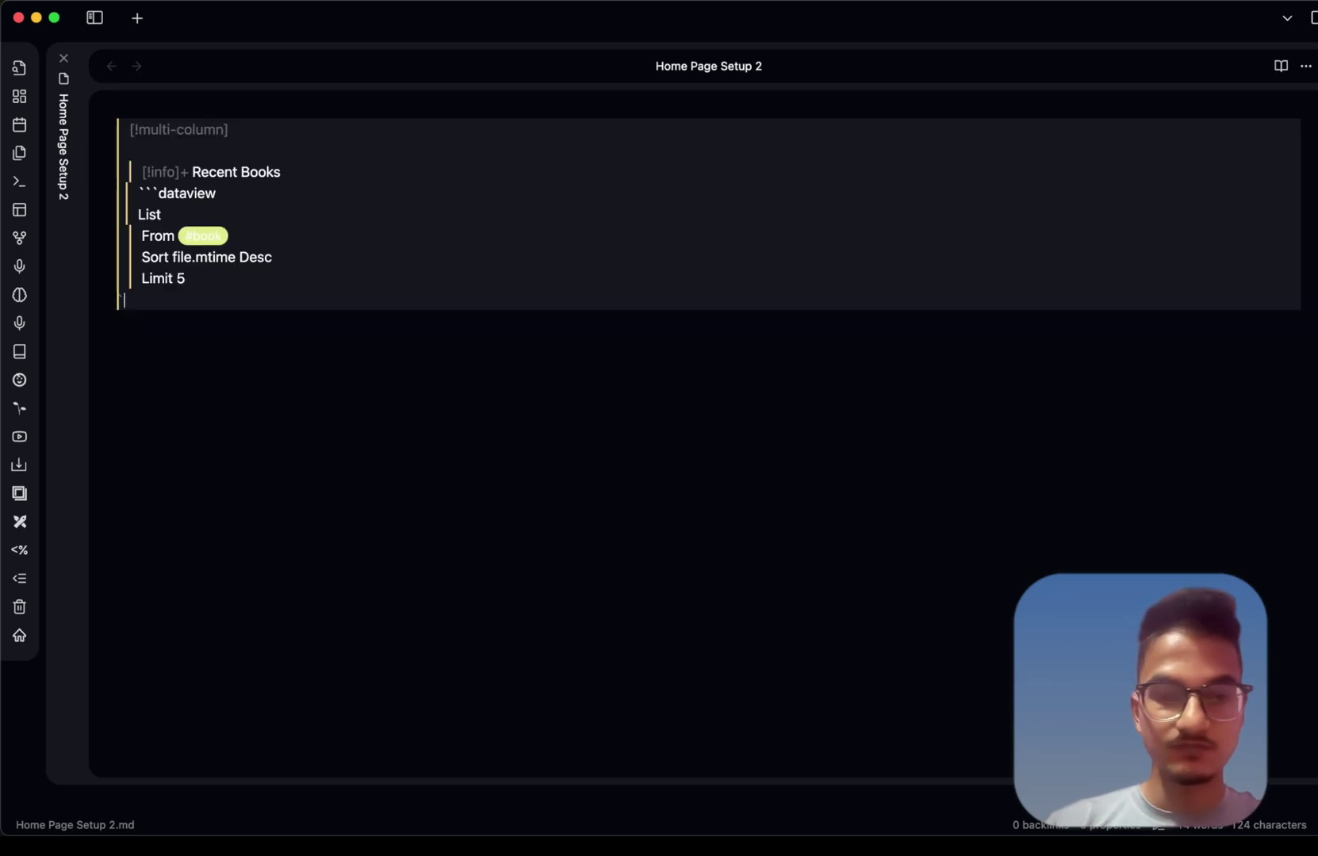
type("`")
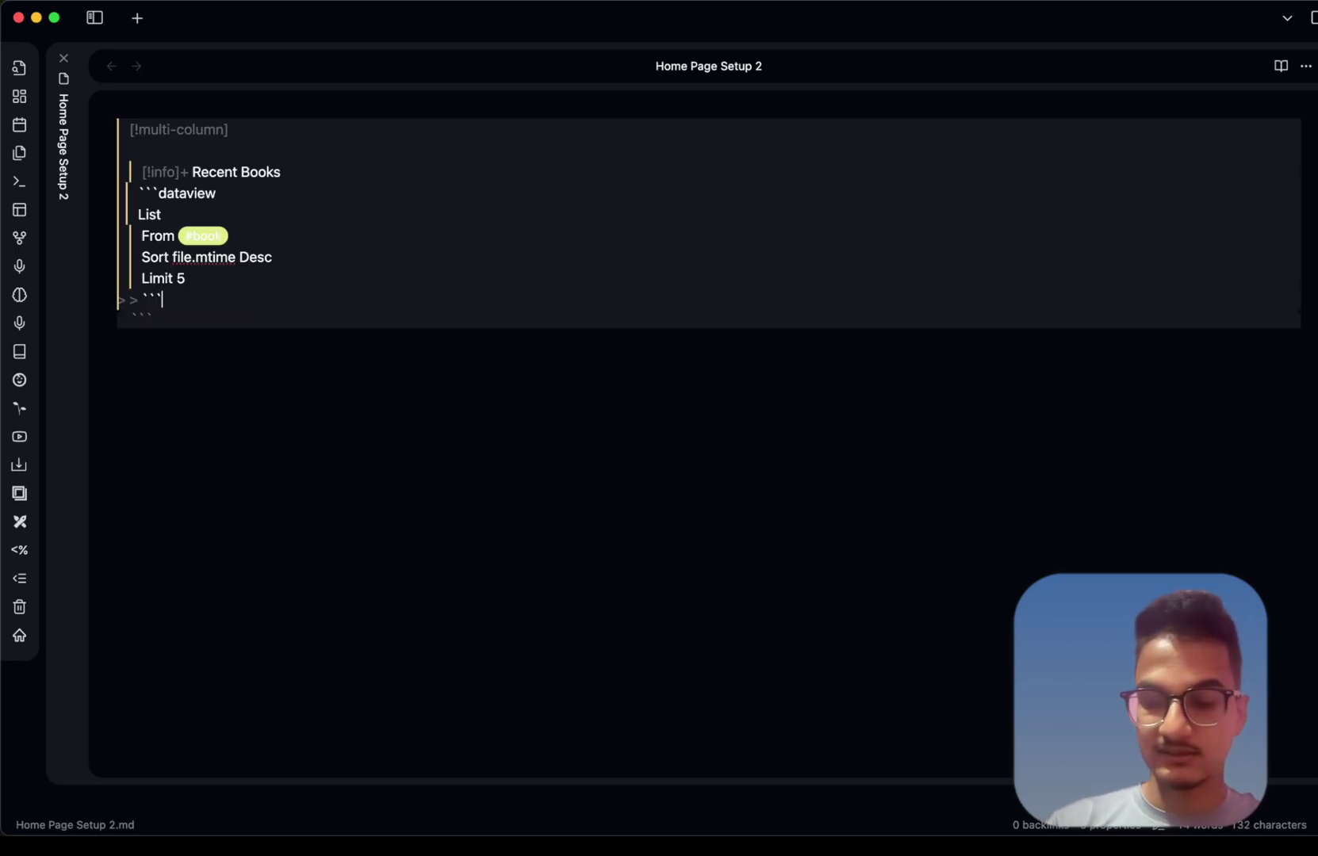
key("Return")
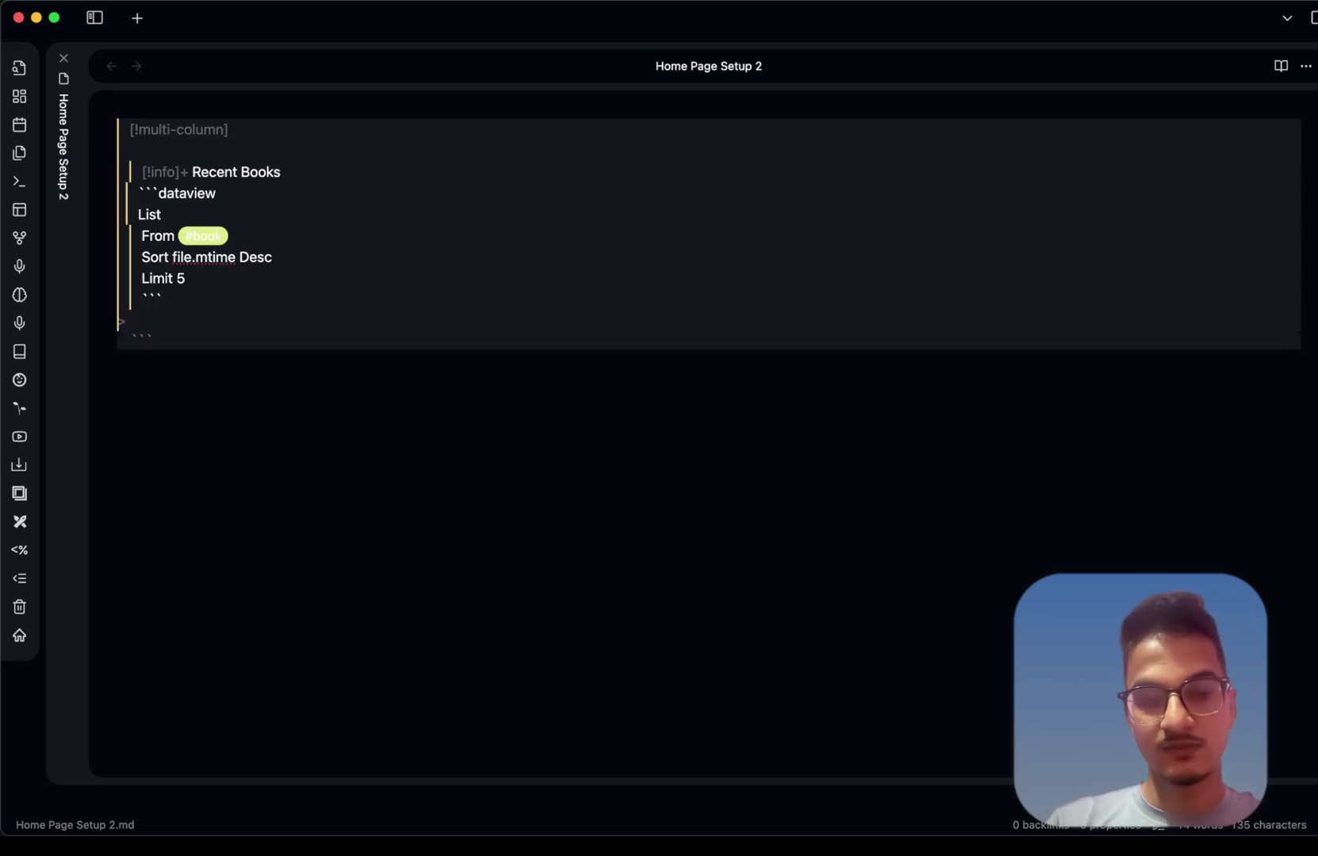
Add a second nested expandable callout "[!info]+ Recent Projects" below the Recent Books block
key("Return")
type("> >")
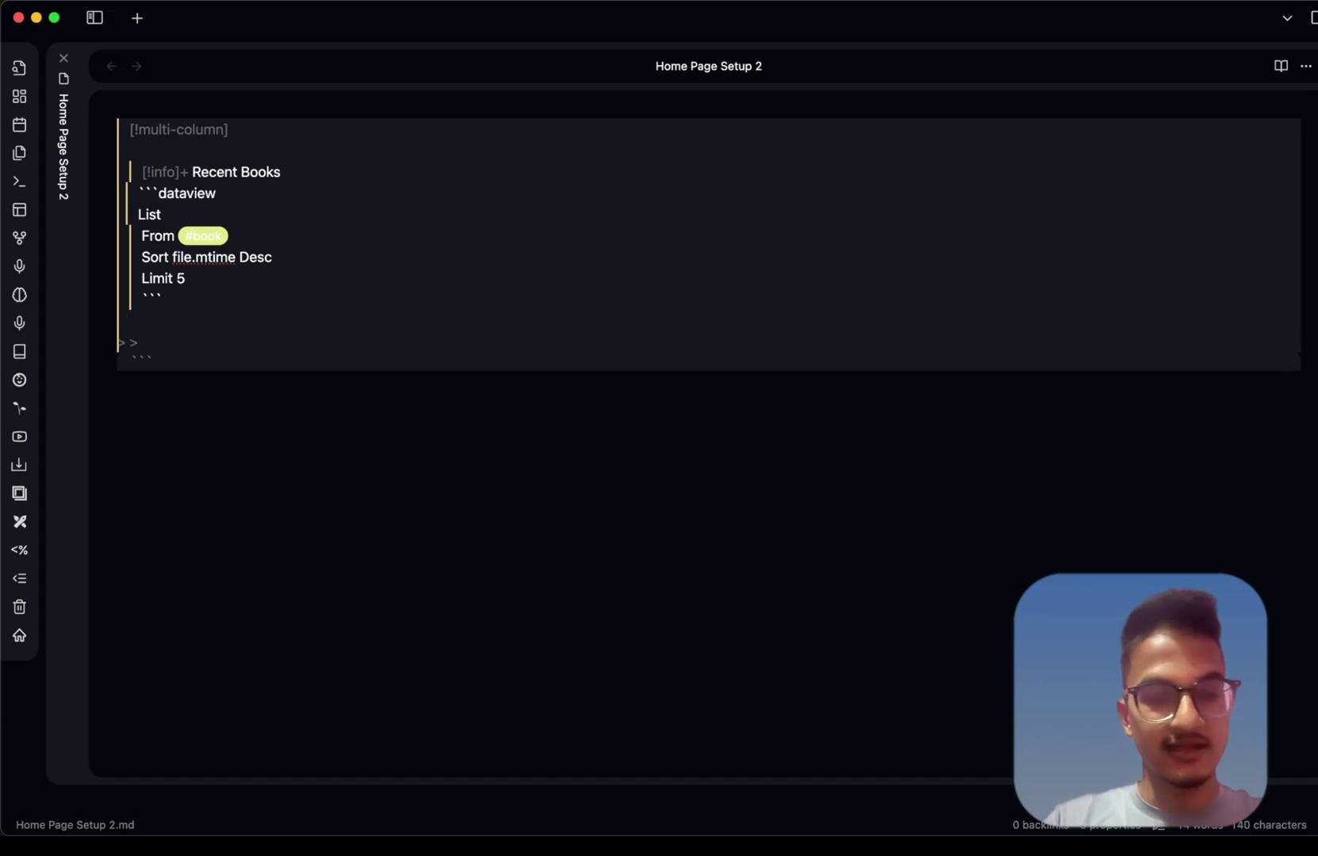
type("``")
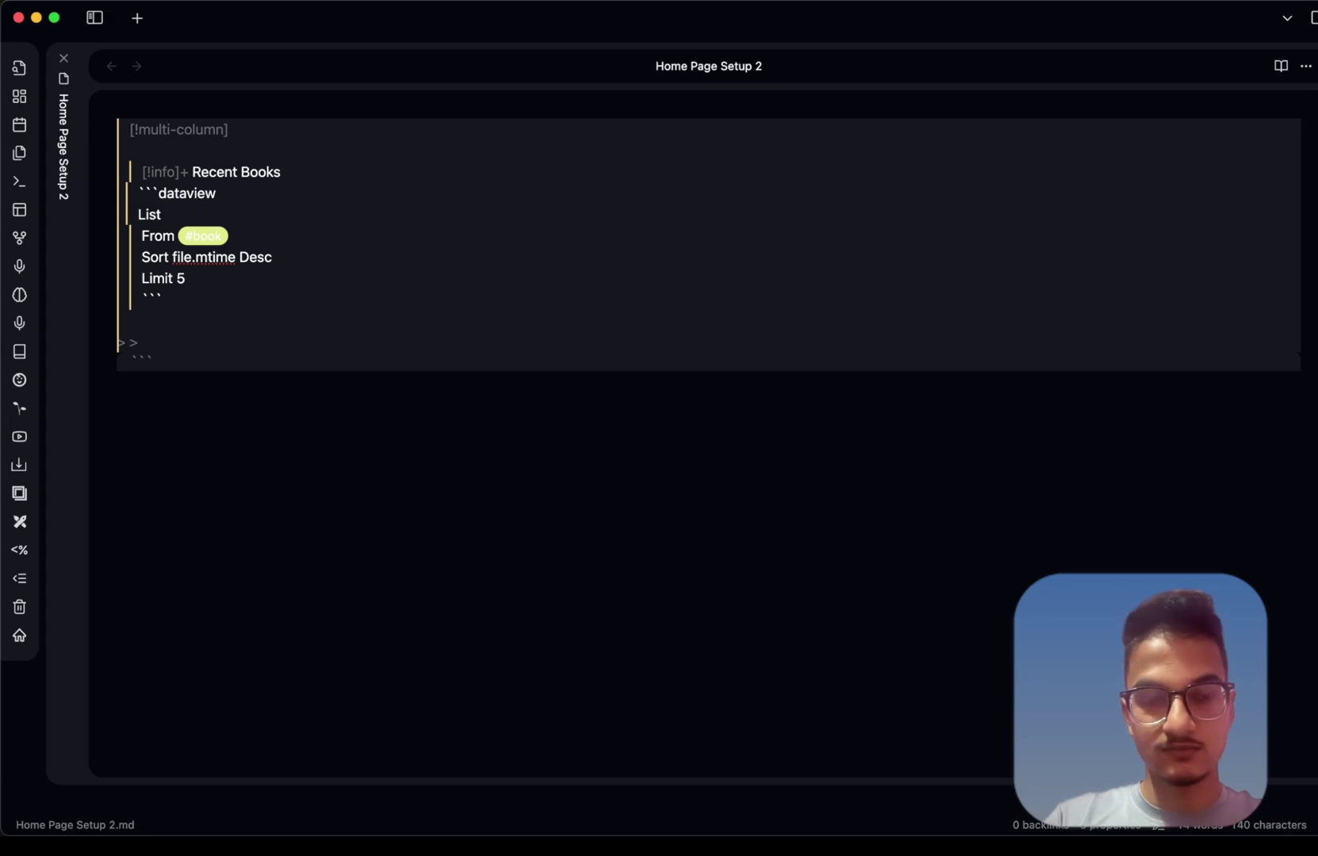
type("[!info]+")
type("Recent Proj")
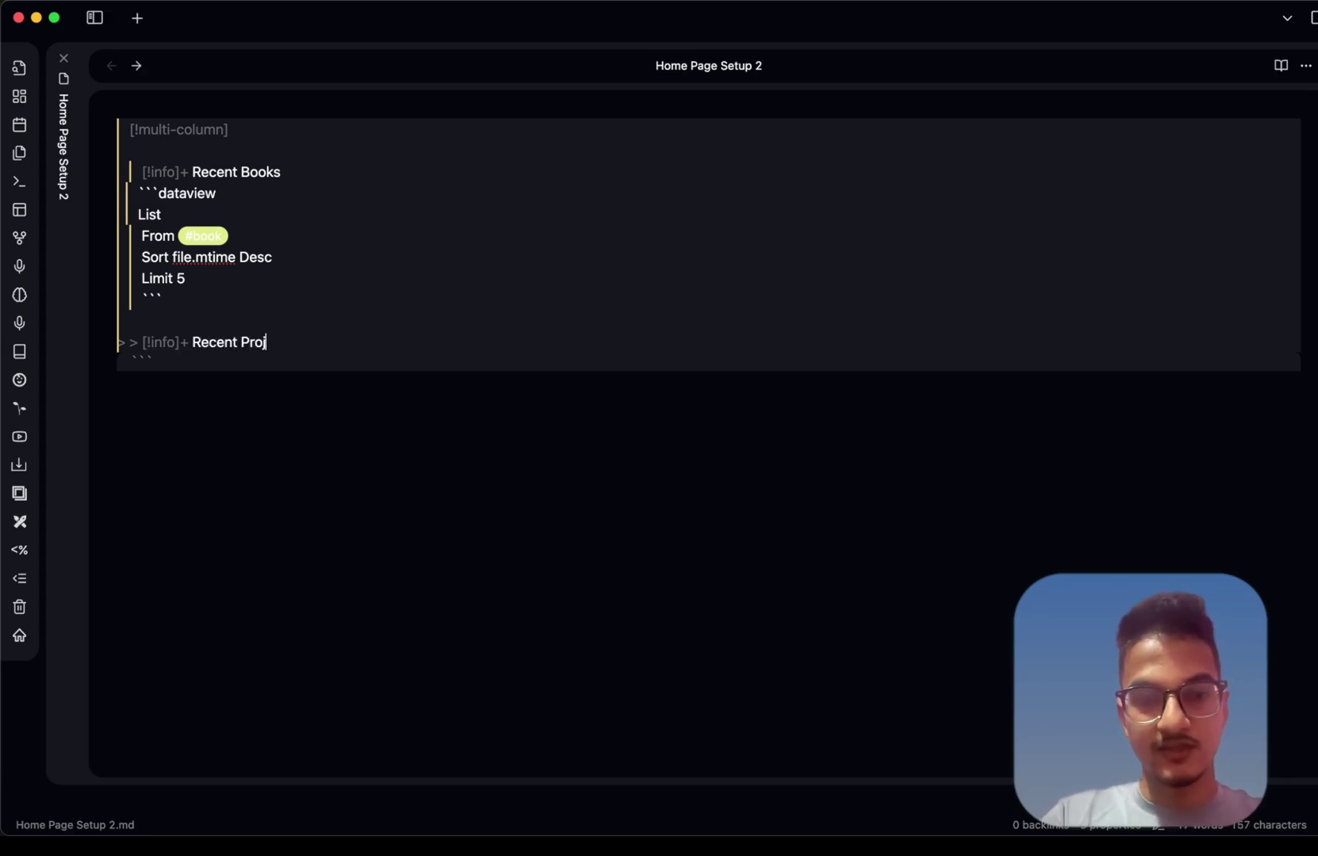
type("ects")
key("Return")
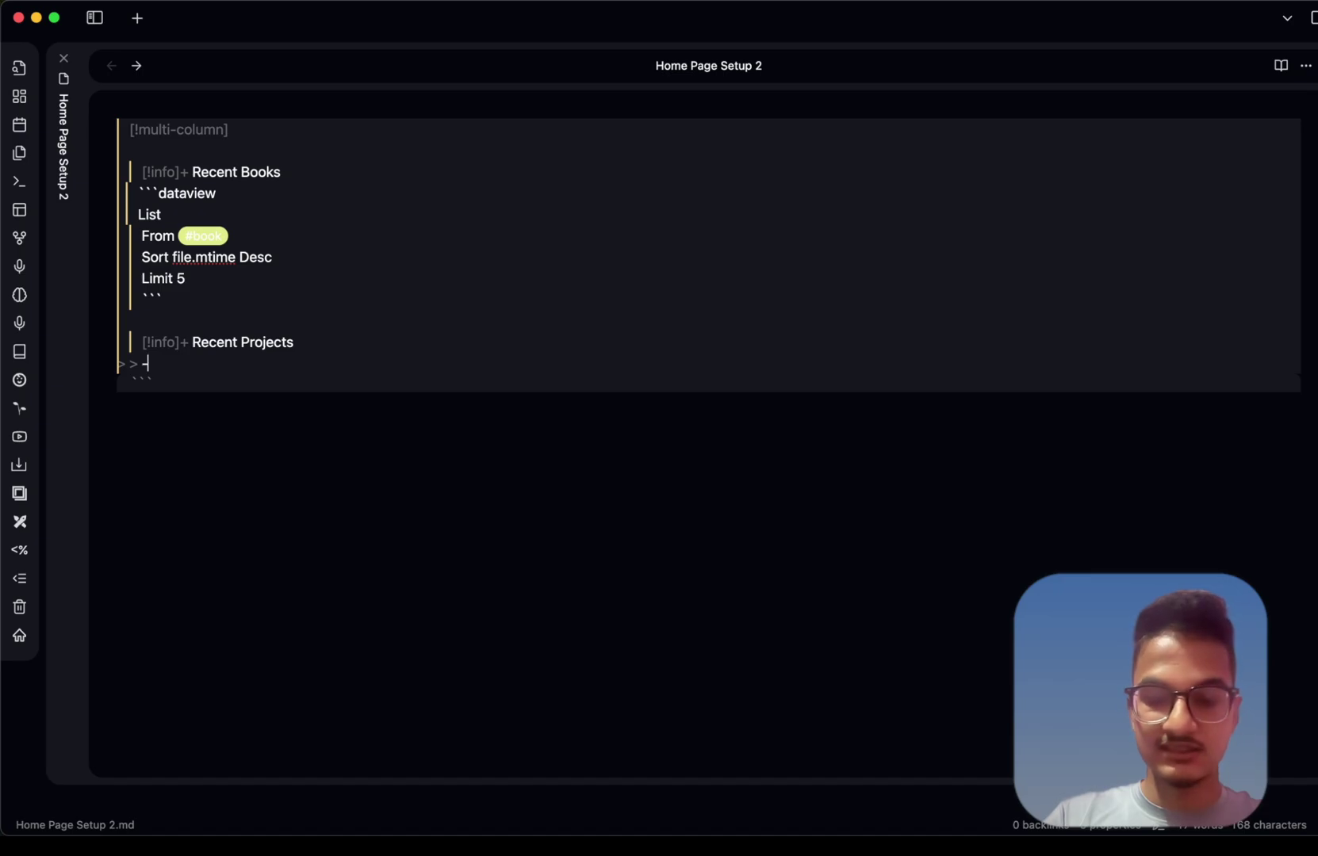
List note links to "30 Apps in 30 day", "ZenFocus" and "The Gamified Life" as bullets in the Recent Projects callout
type("- [[")
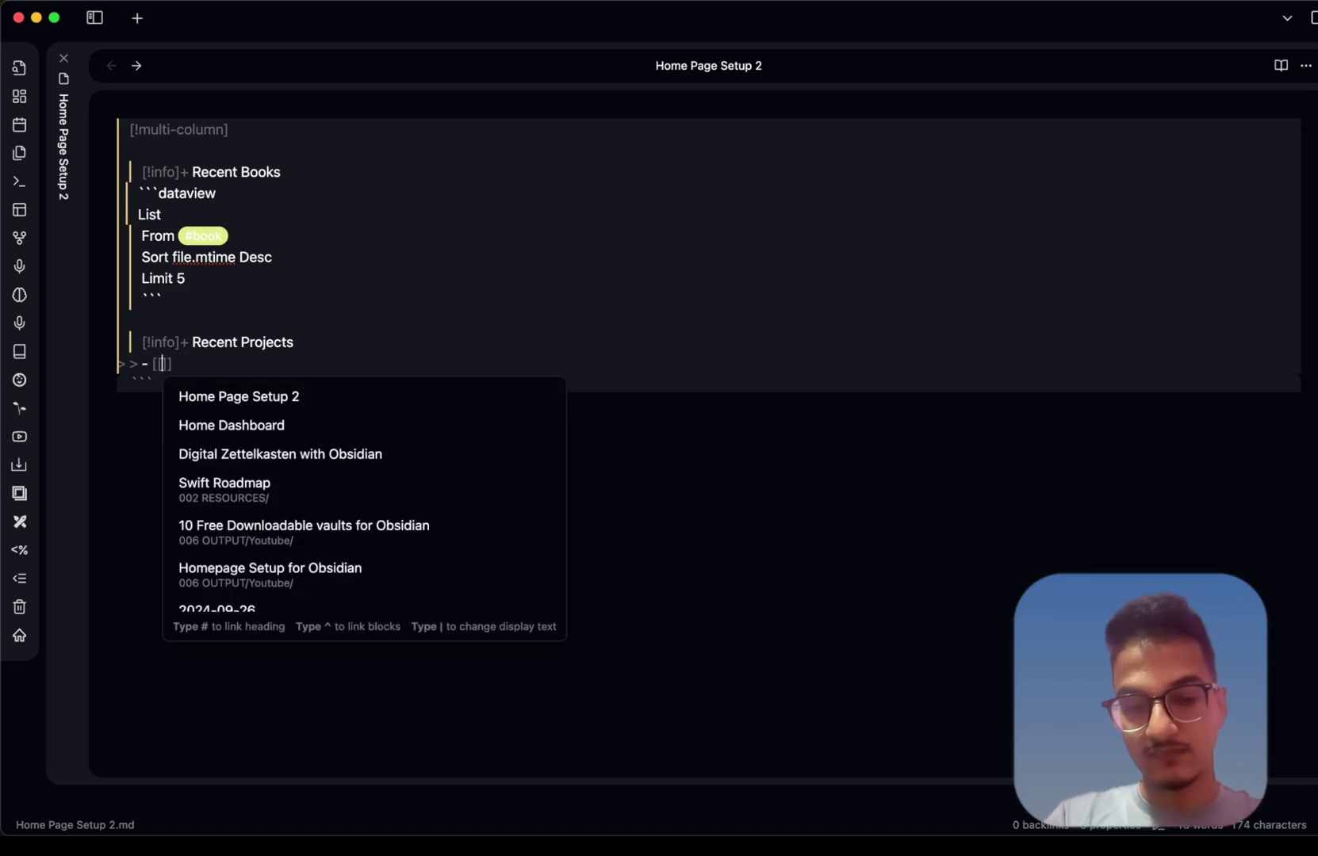
type("30")
key("Return")
key("Return")
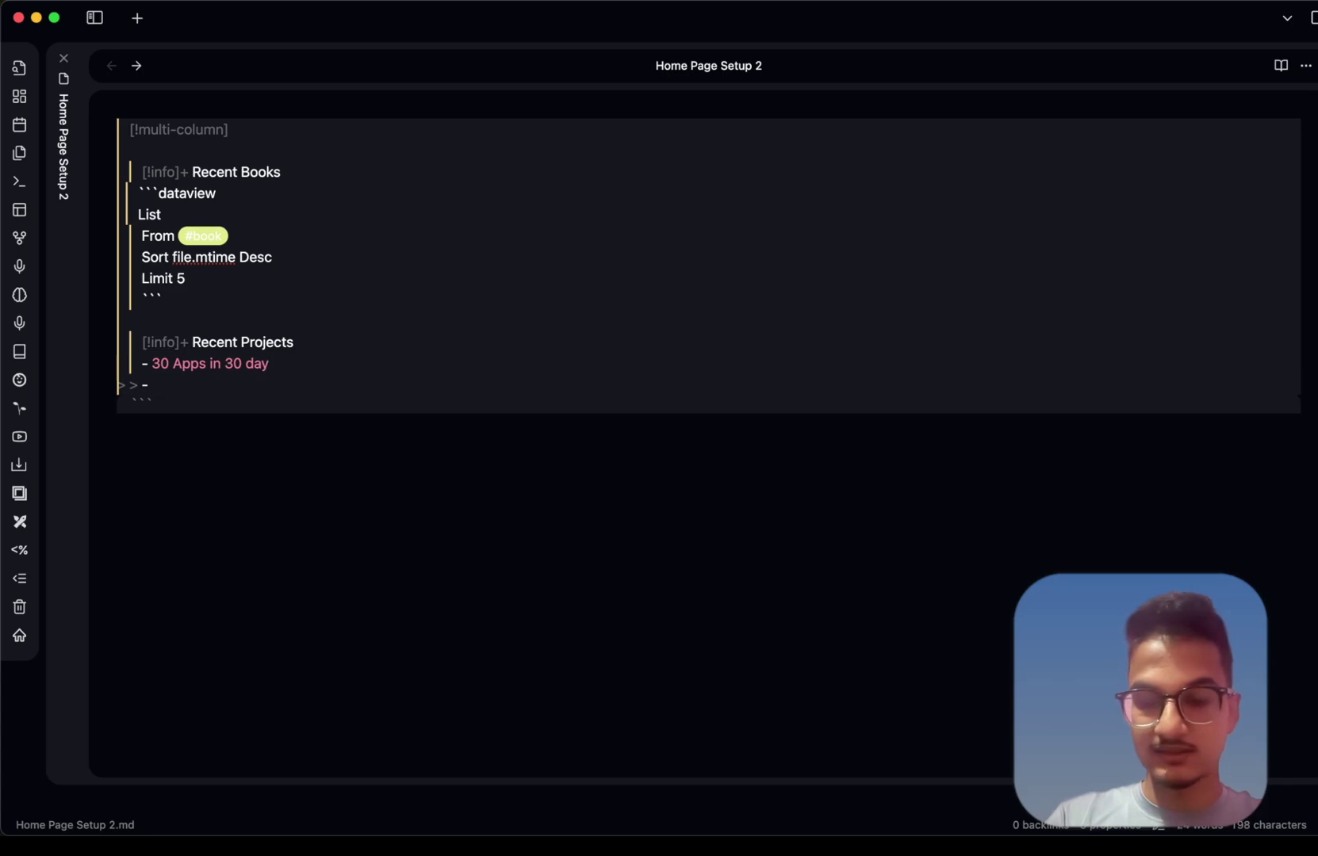
type("[[ZenFocus]] > > - [[The Gamified Life]]")
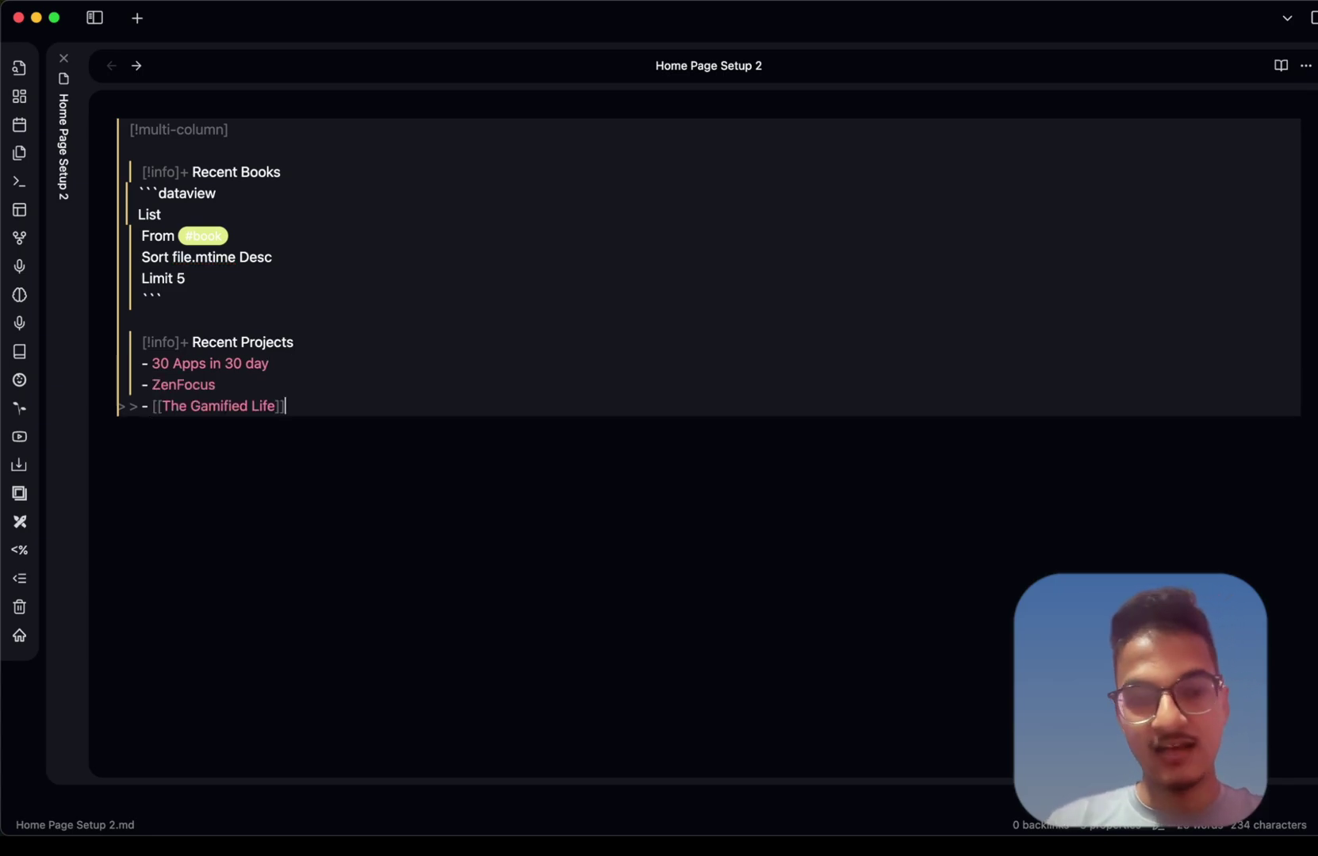
End the project list and add a third nested expandable callout "[!success]+ Journal" below it
key("Return")
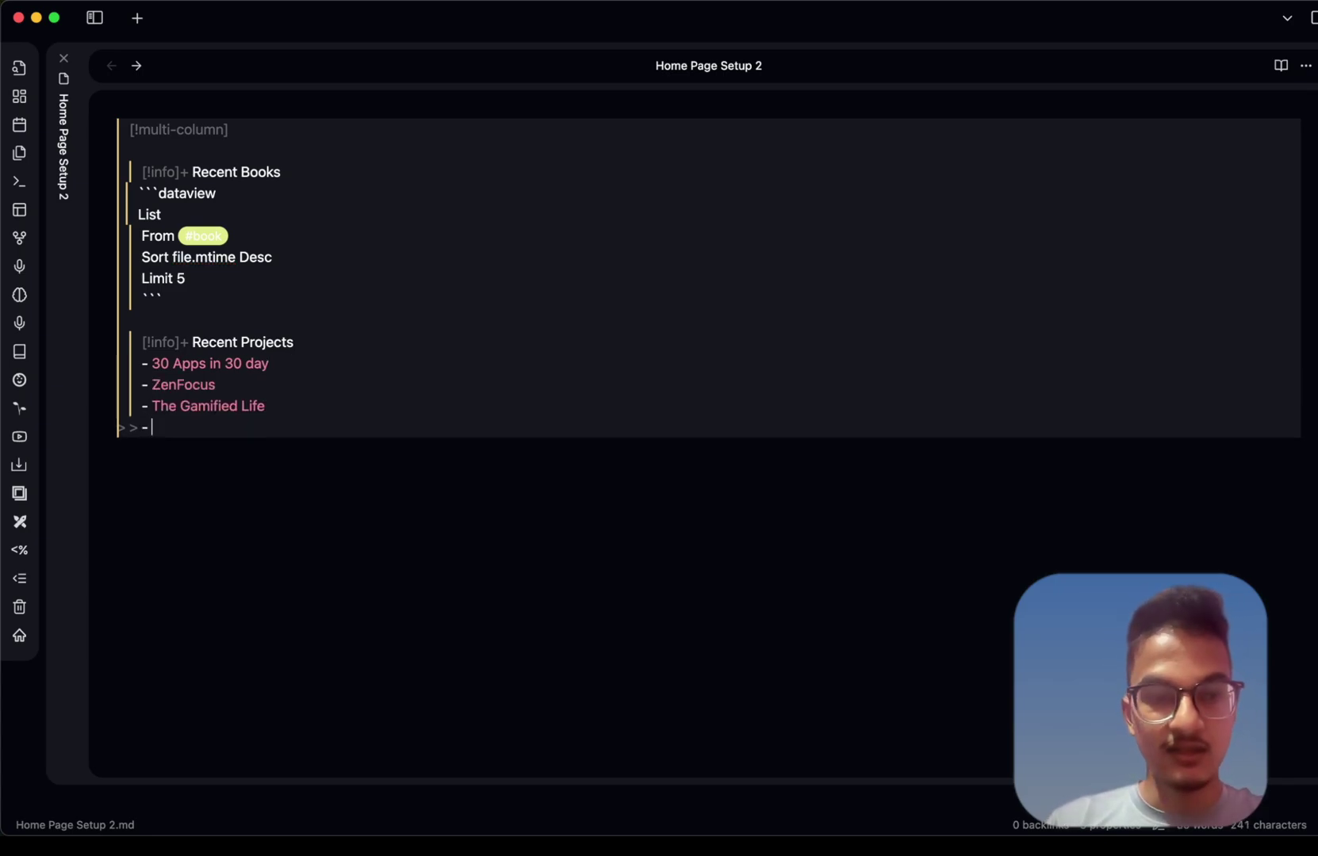
key("Return")
key("Return")
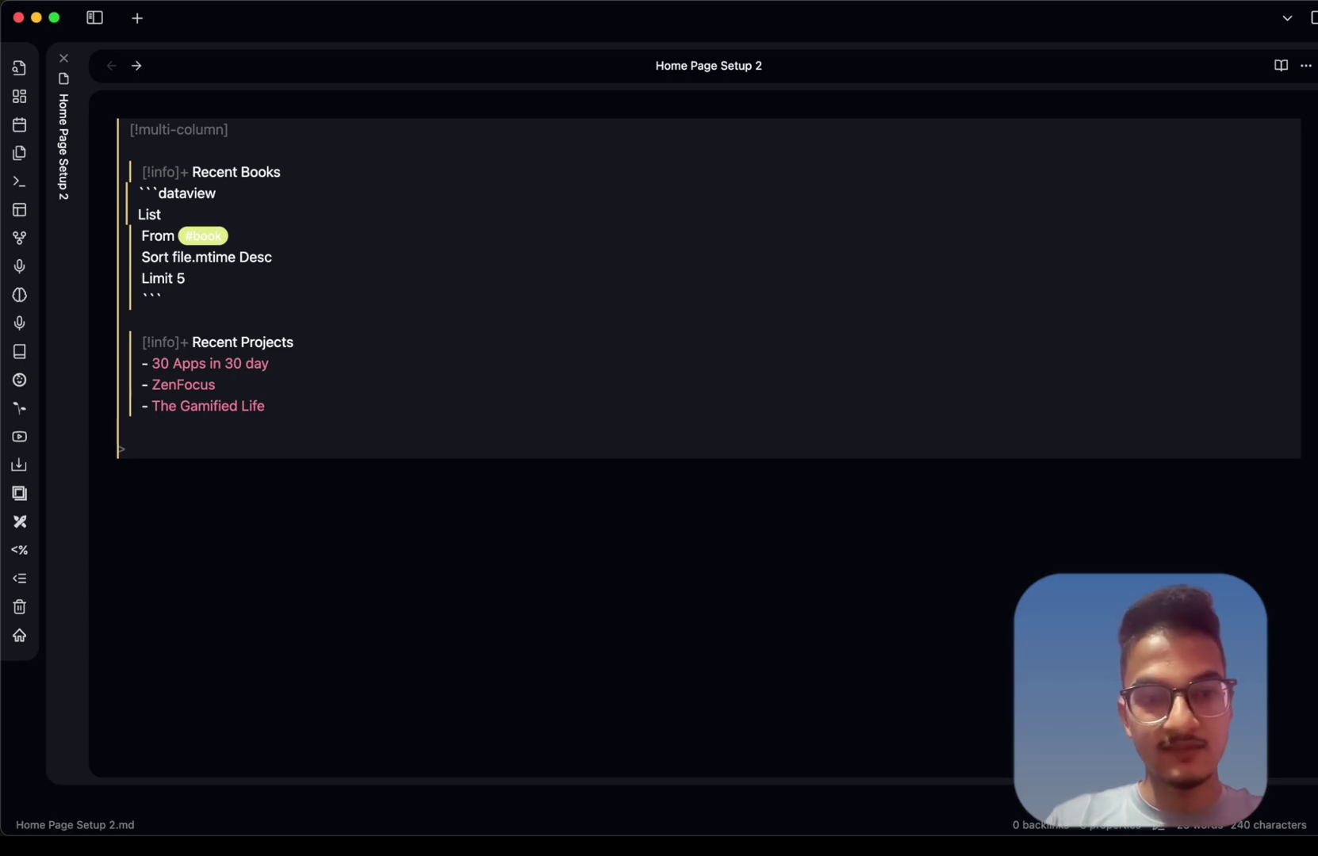
type(">")
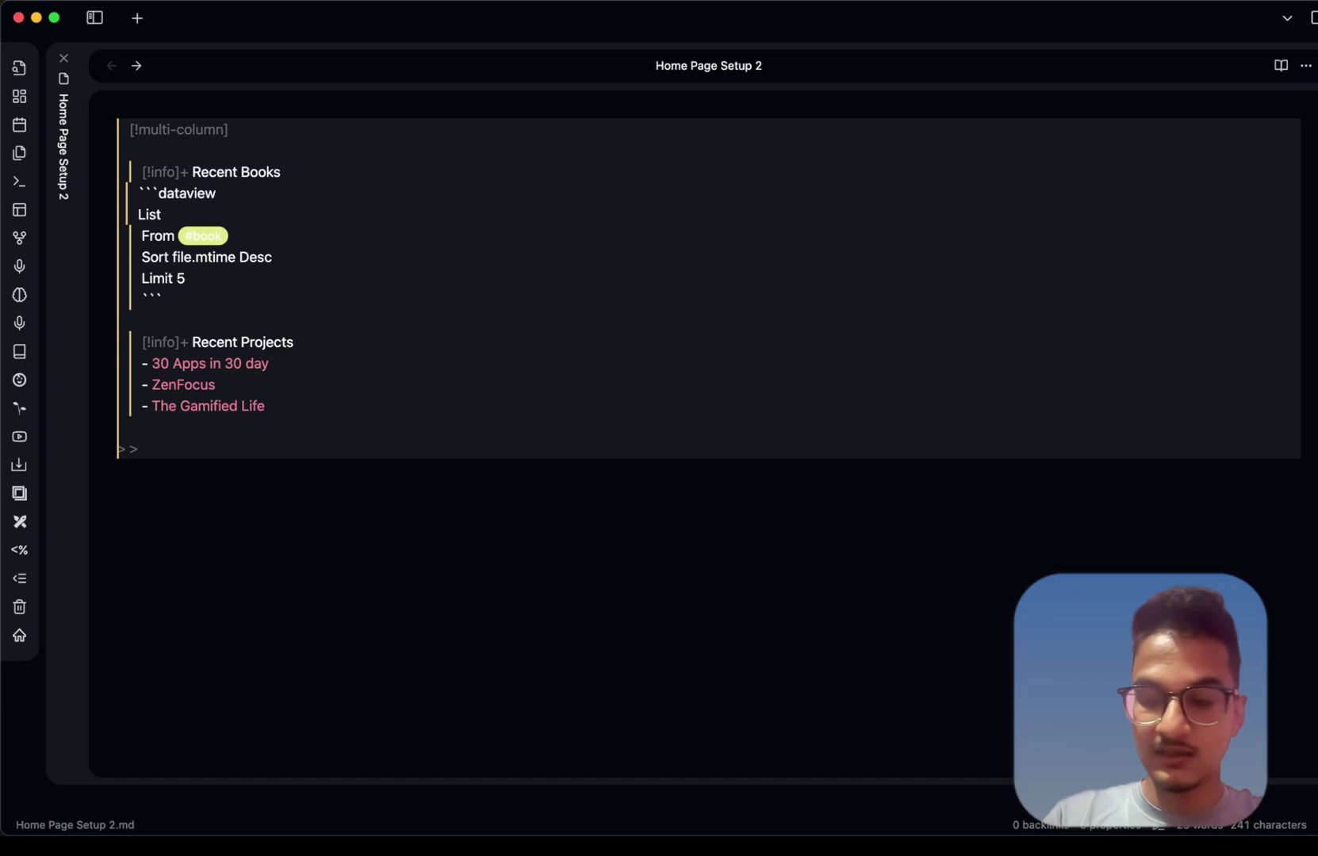
type(" [")
type("!")
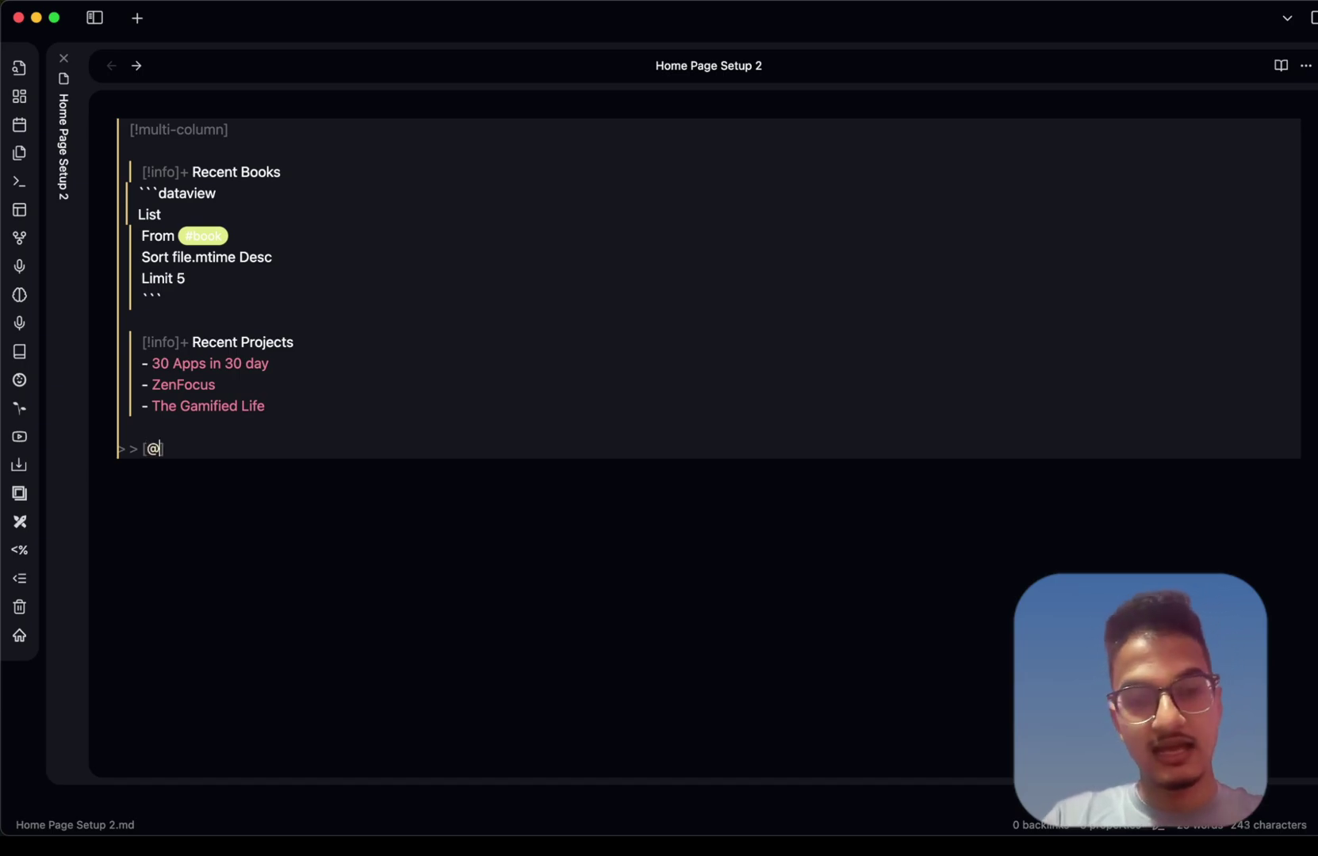
type("success")
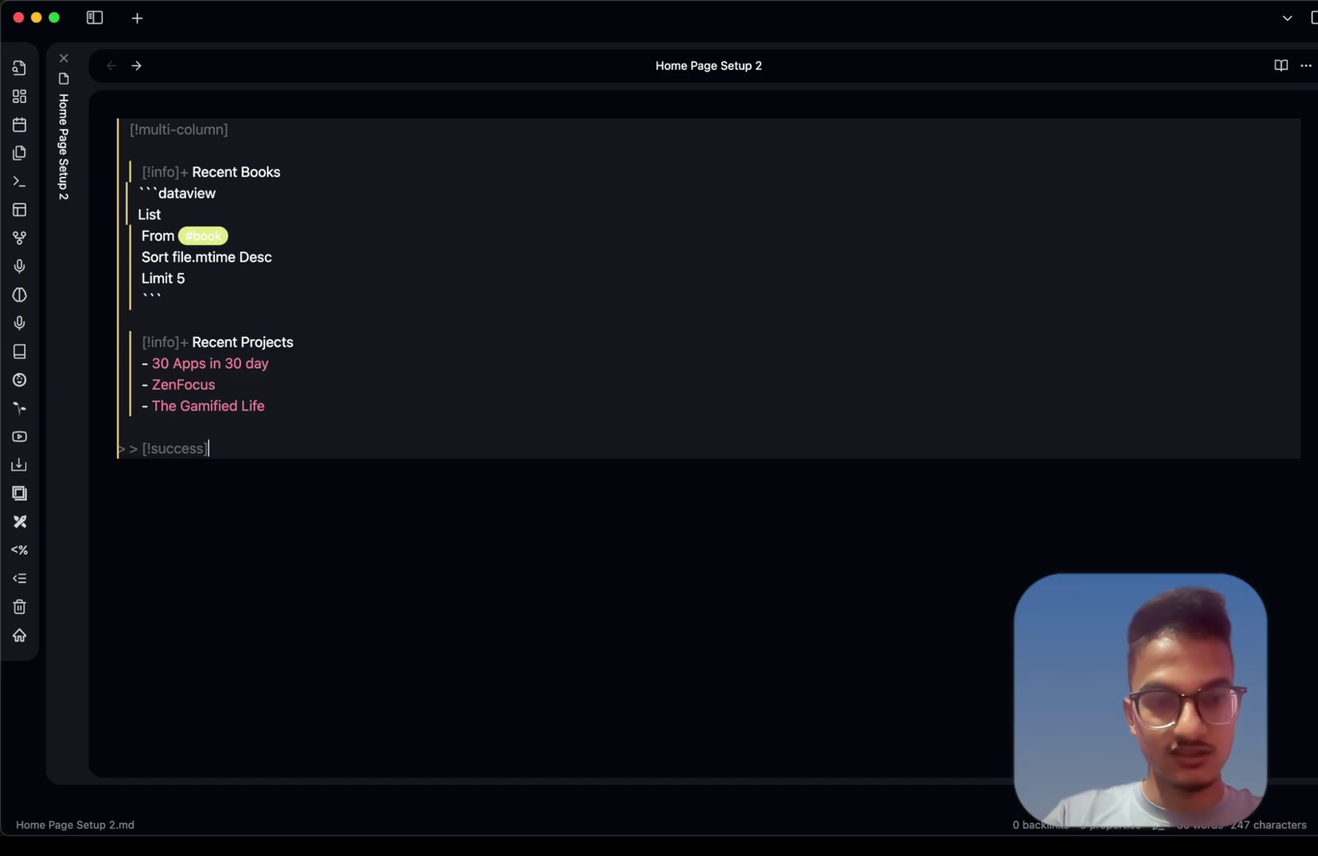
type("+ Journal")
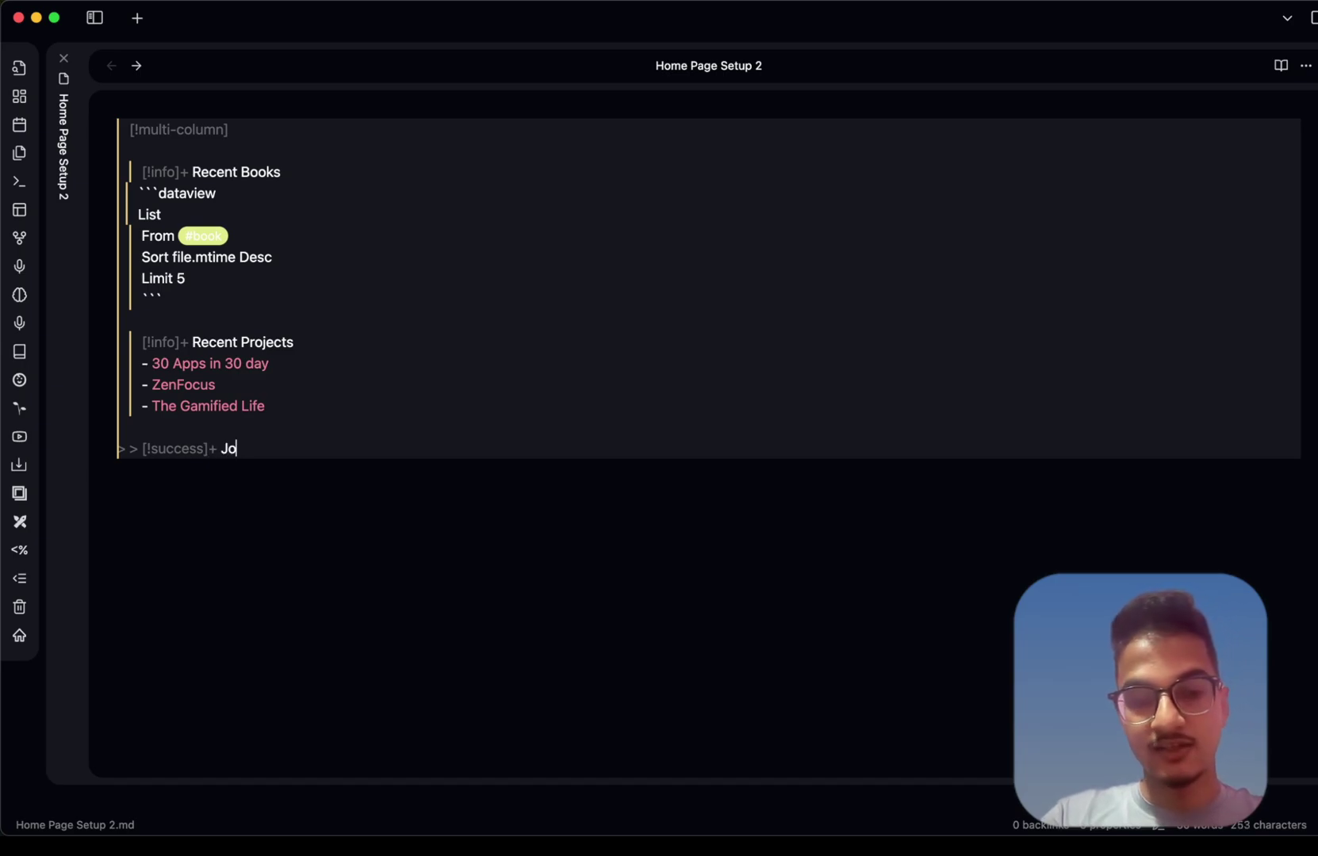
key("Return")
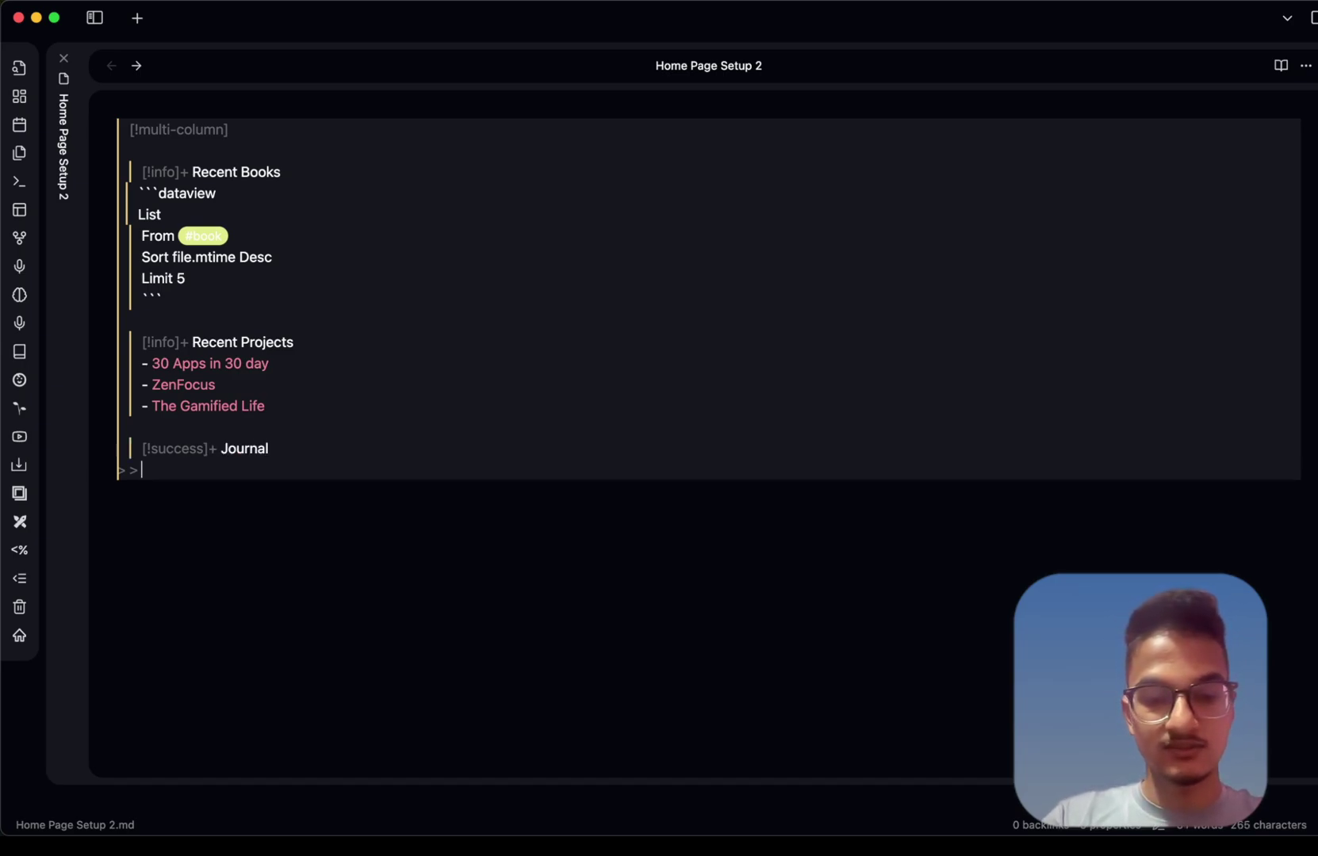
Start a dataview block in the Journal callout with the lines "List", 'From ""' and "limit 5"
type("`")
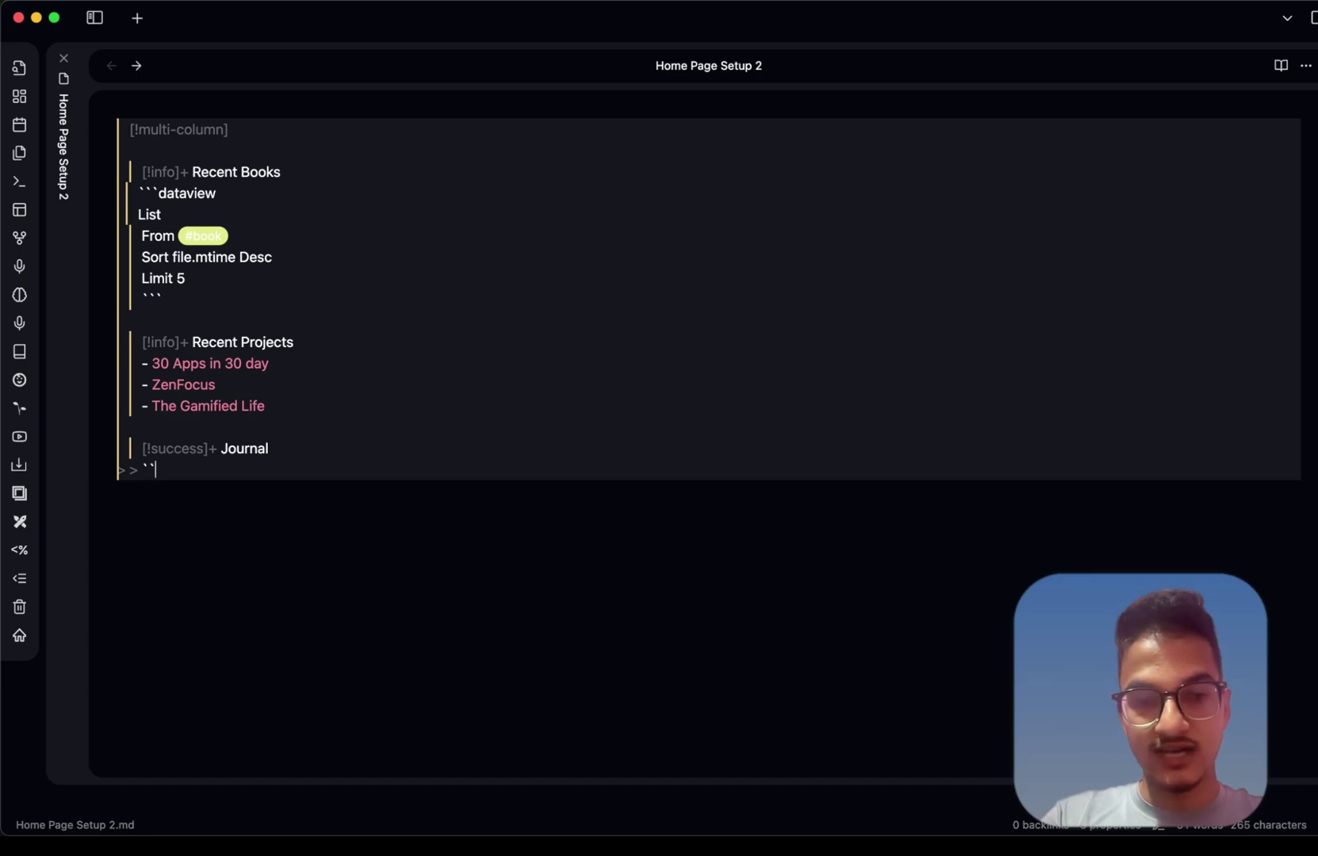
type("`dataview")
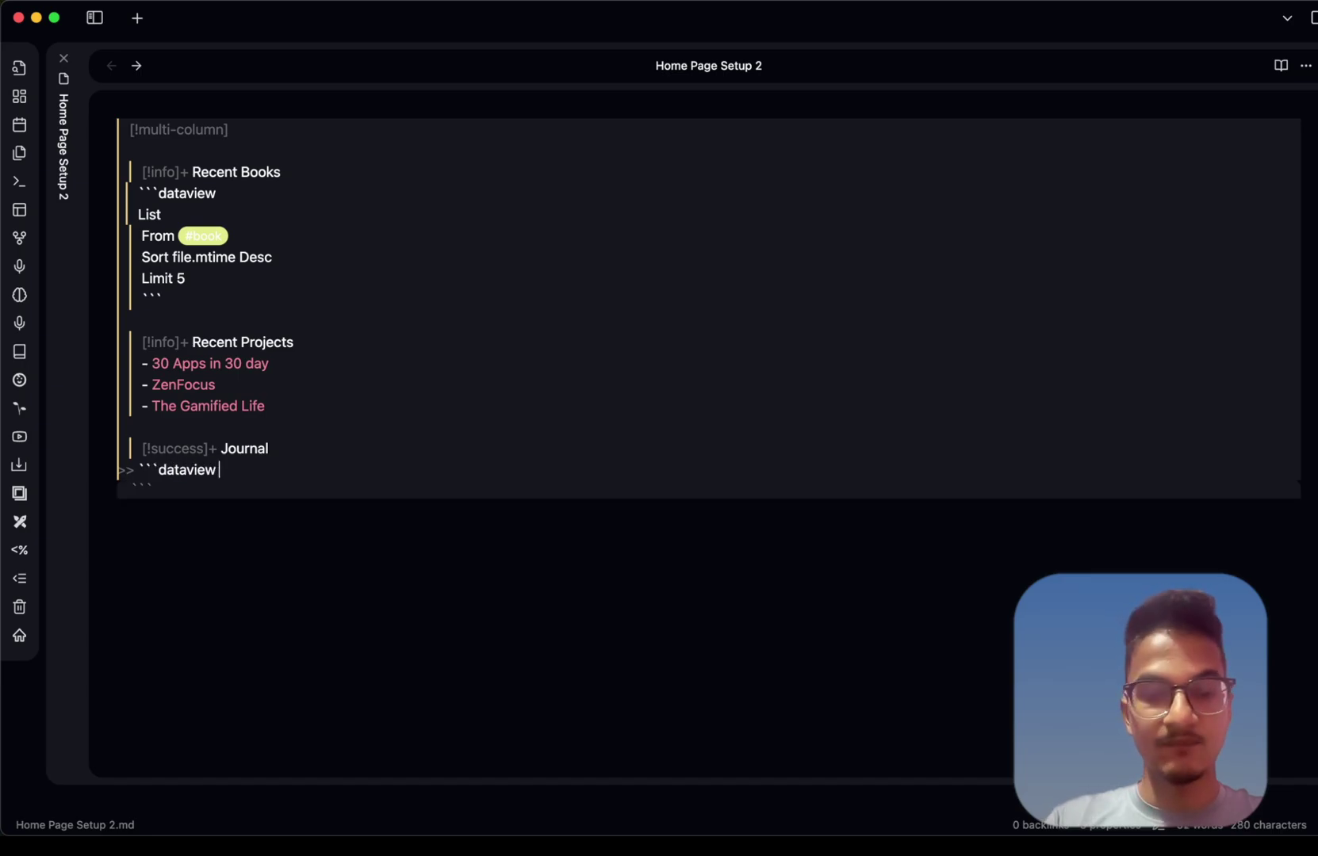
key("Return")
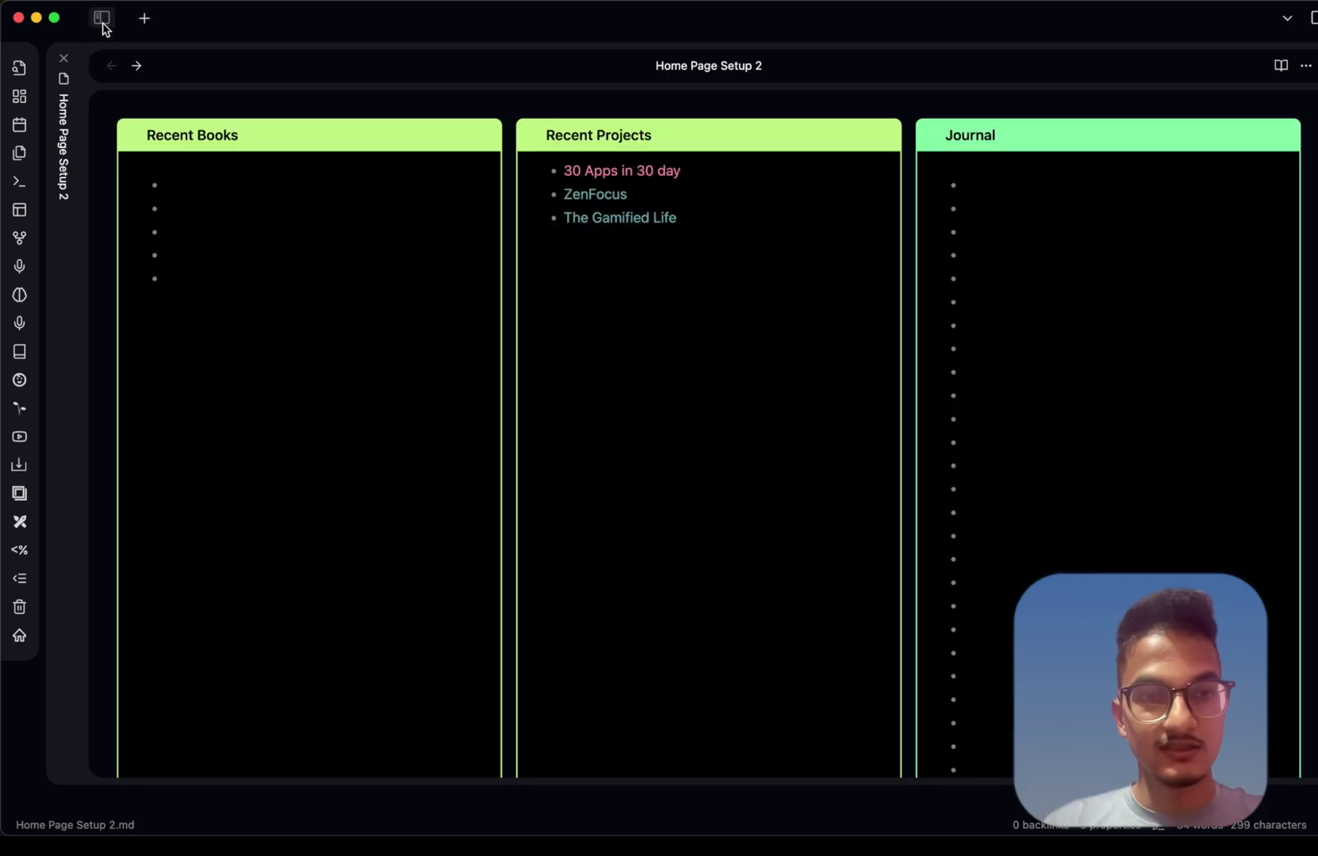
Show the file explorer, look through the 003 REFLECT folder for the journal location, and collapse 003 REFLECT and 000 MOC
key("super+backslash")
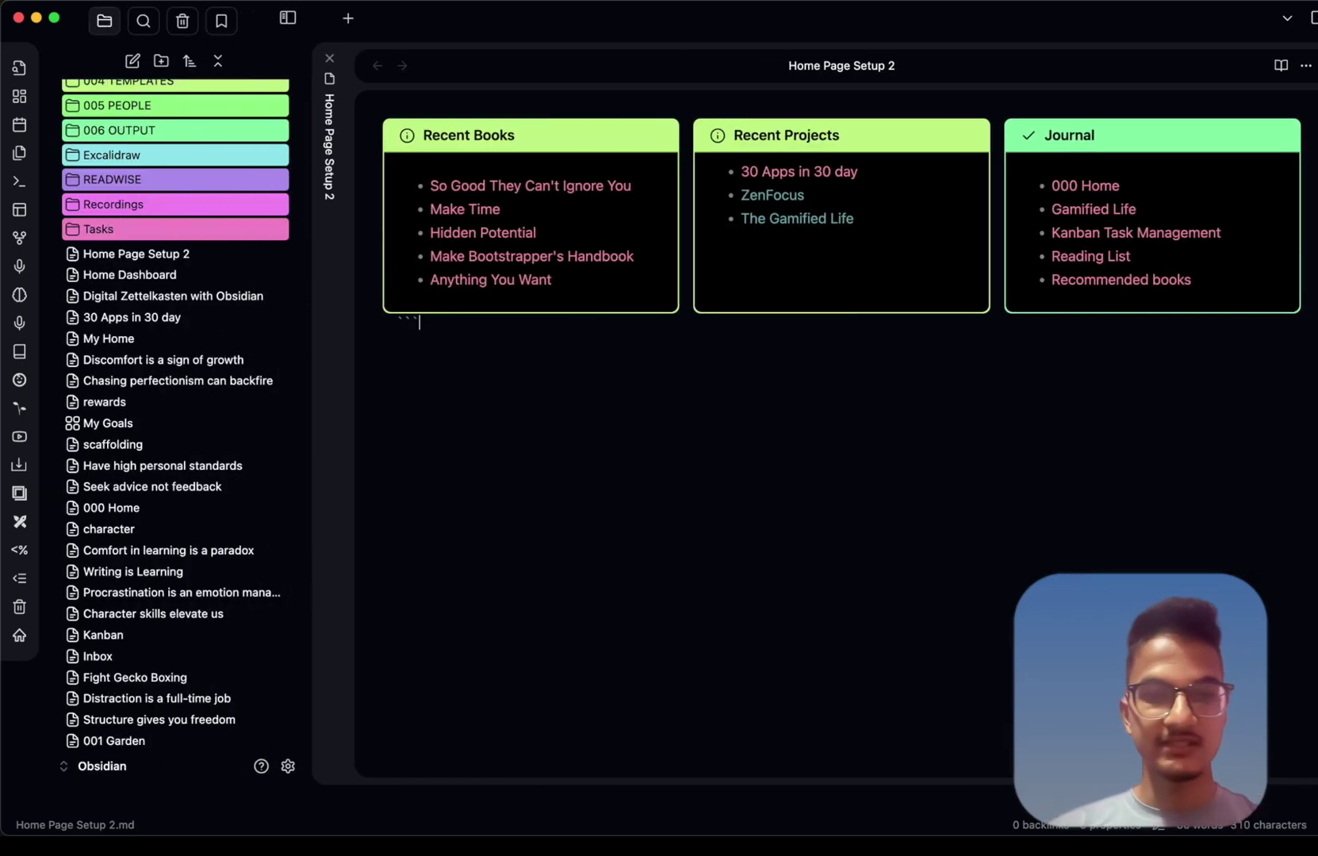
scroll(87, 337, "up", 5)
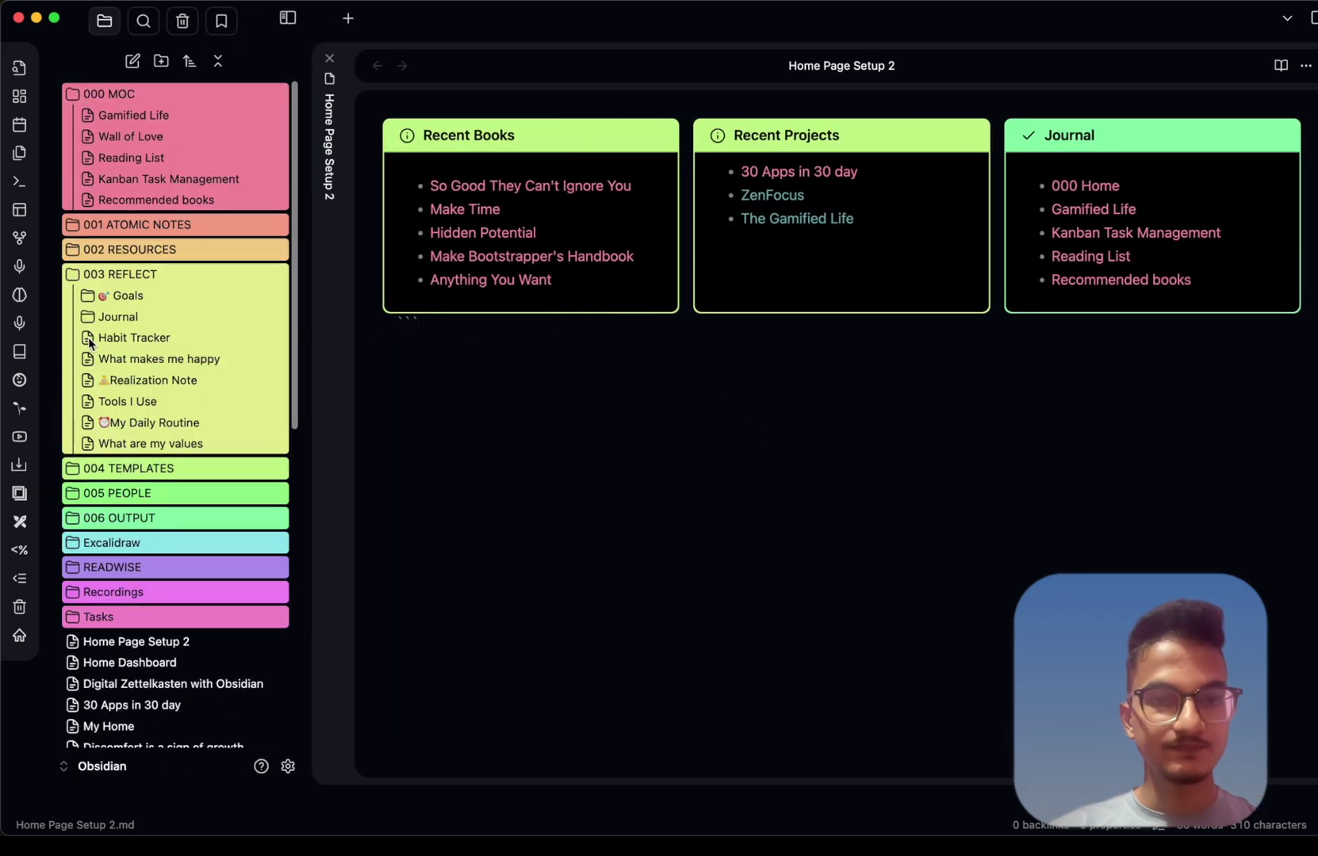
left_click(131, 274)
left_click(117, 273)
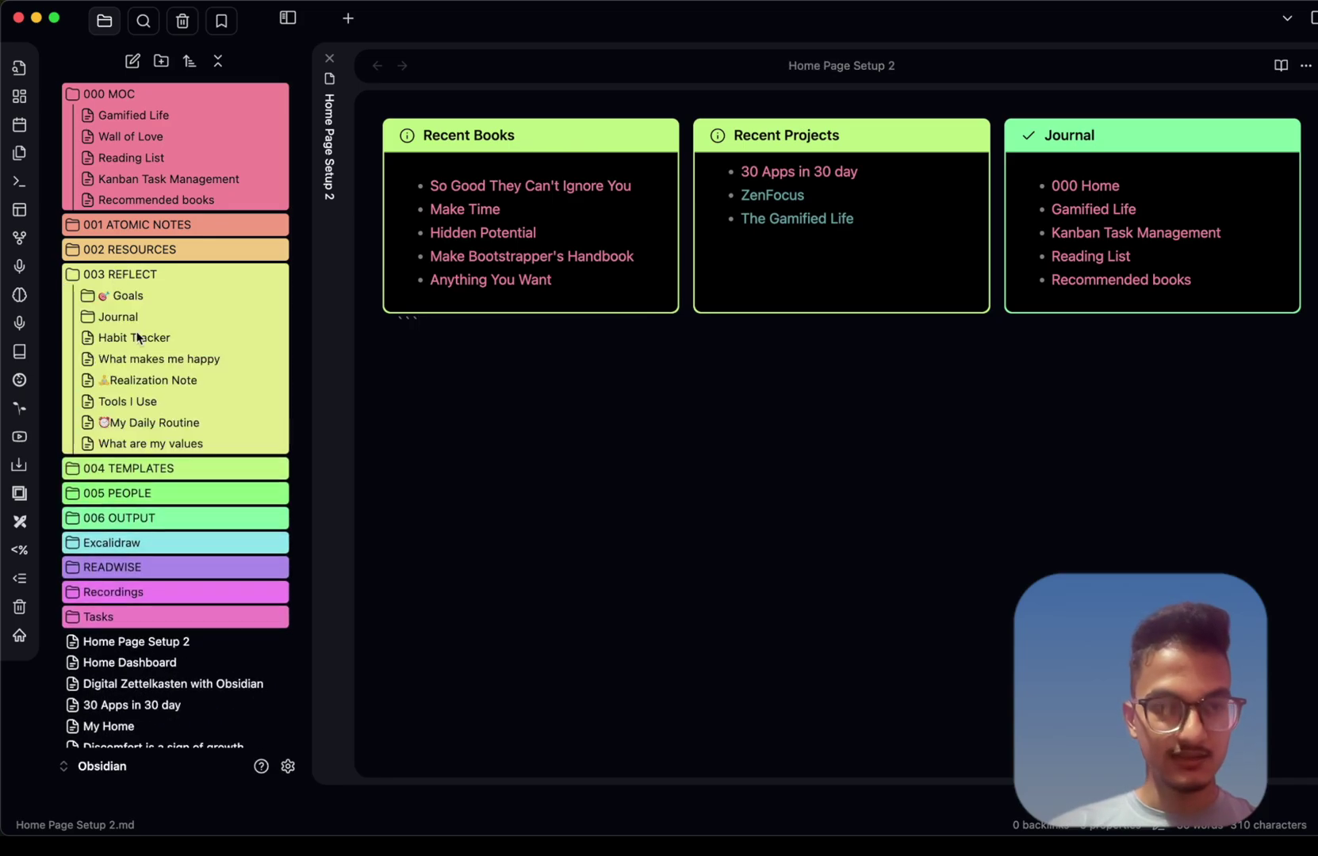
left_click(155, 271)
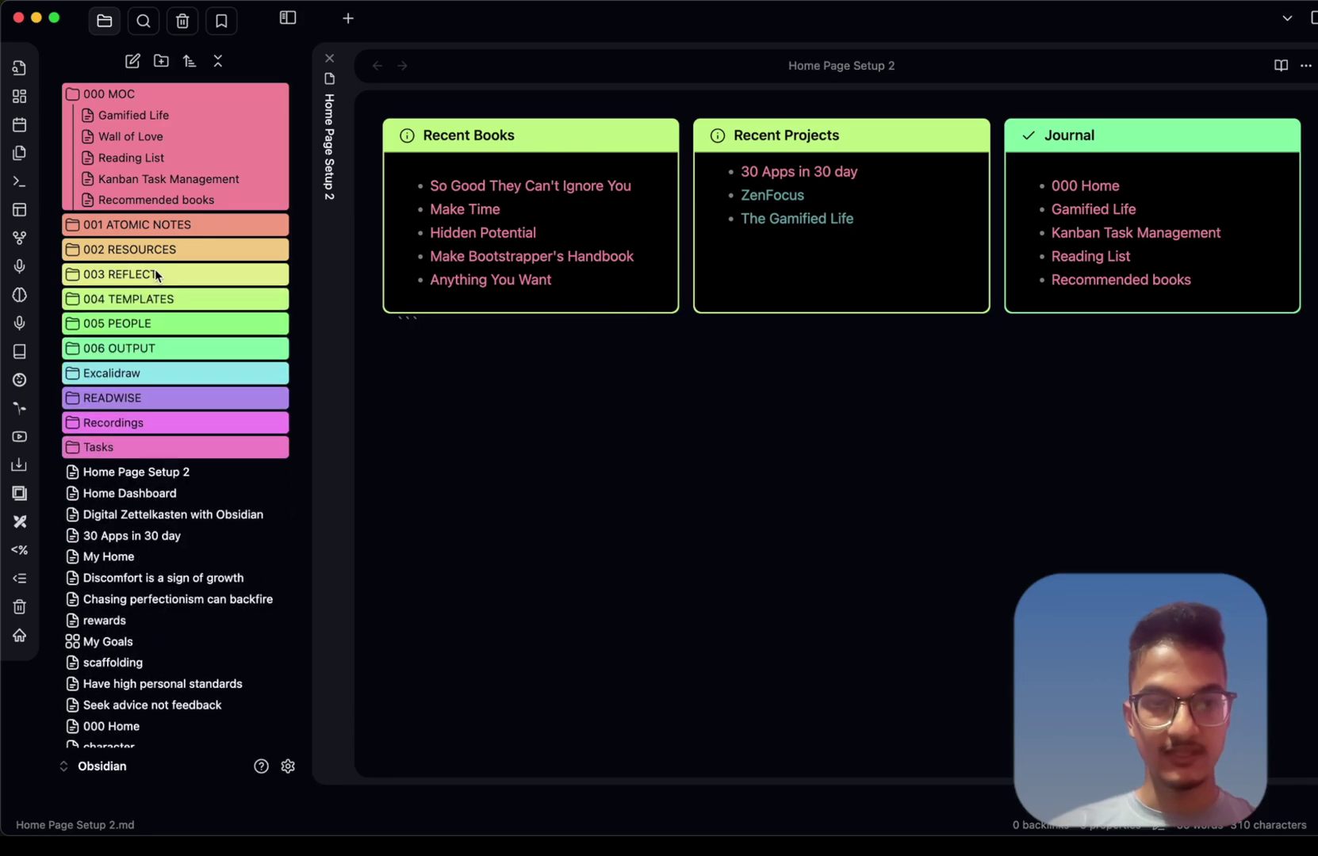
left_click(144, 92)
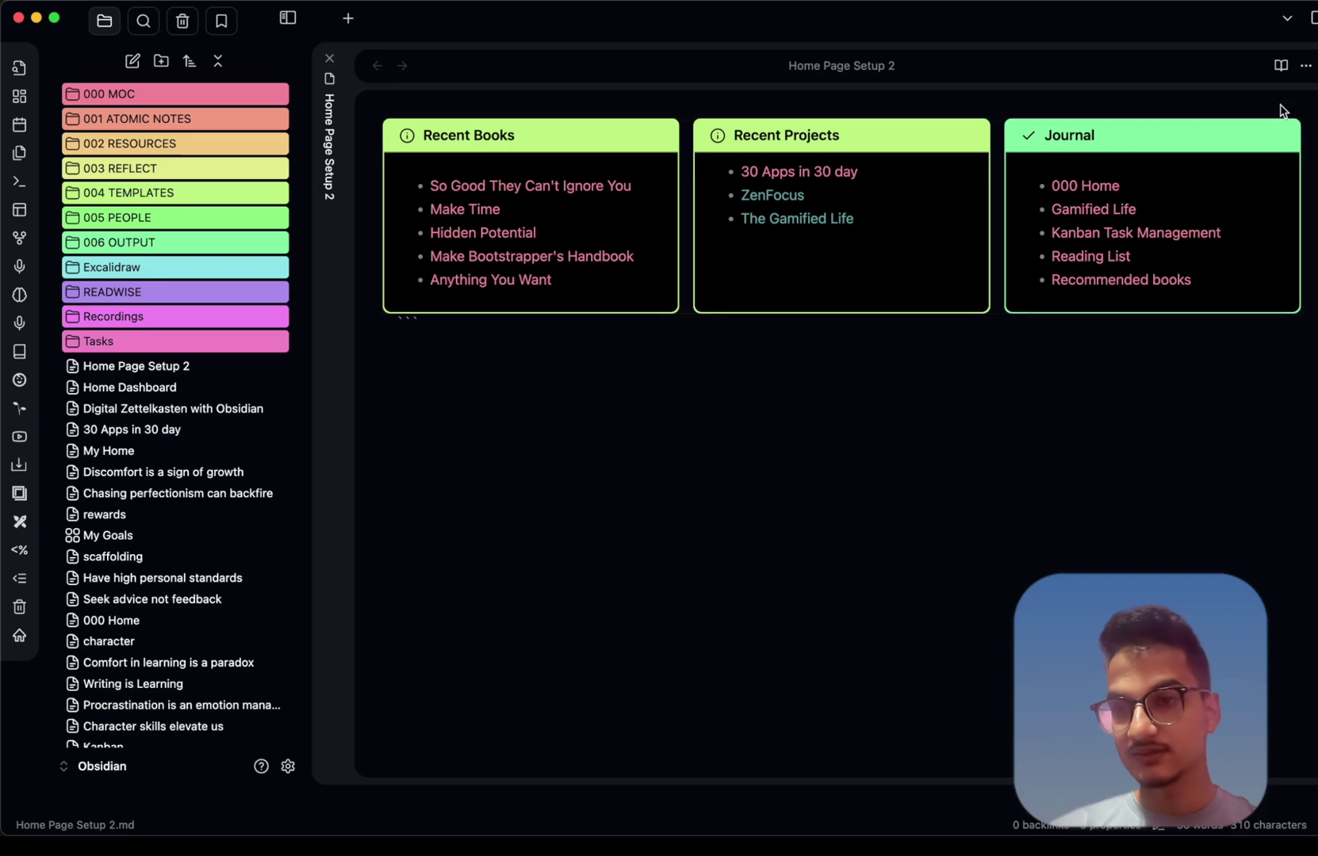
Try the tag "#dailes" instead of the empty quotes as the From source of the Journal query
left_click(1282, 131)
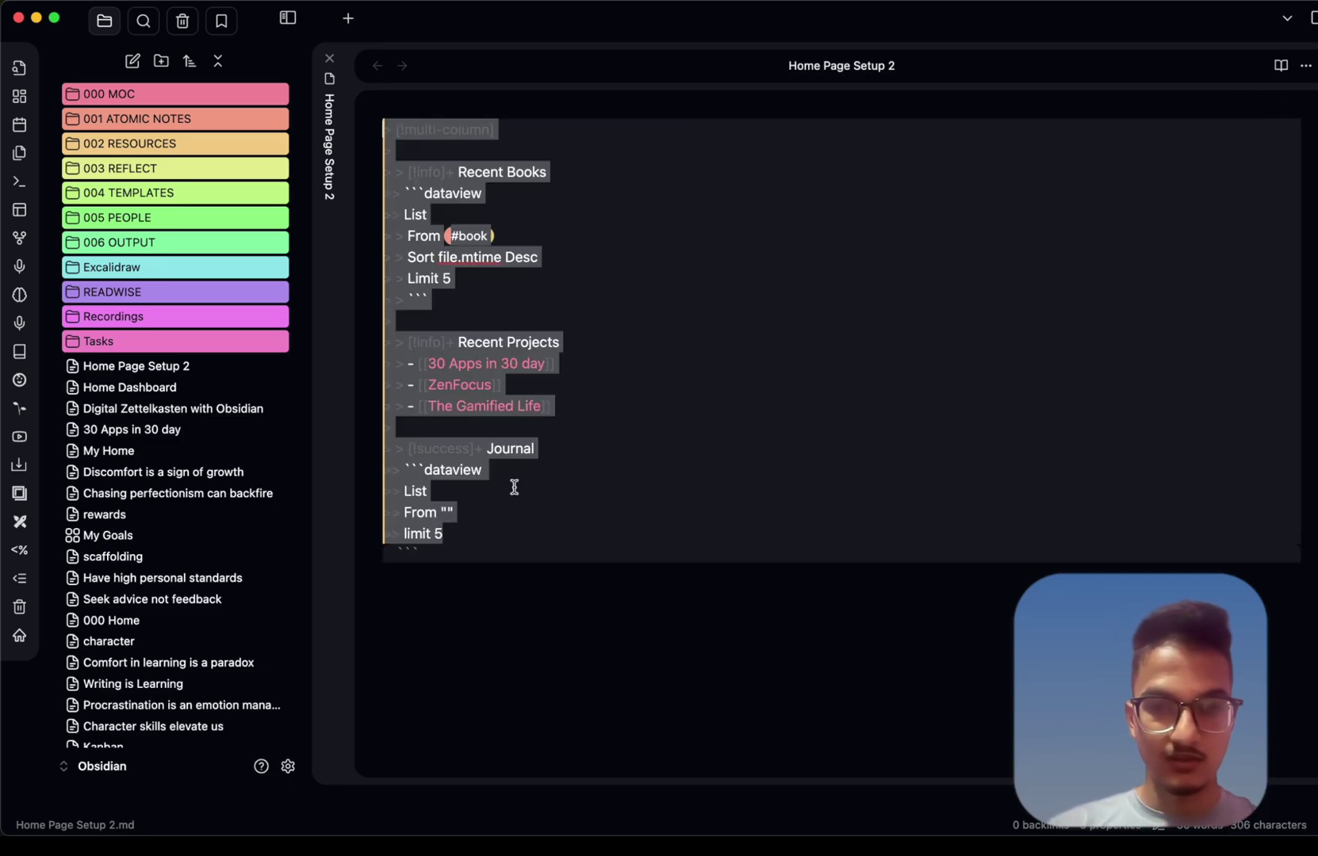
left_click(463, 512)
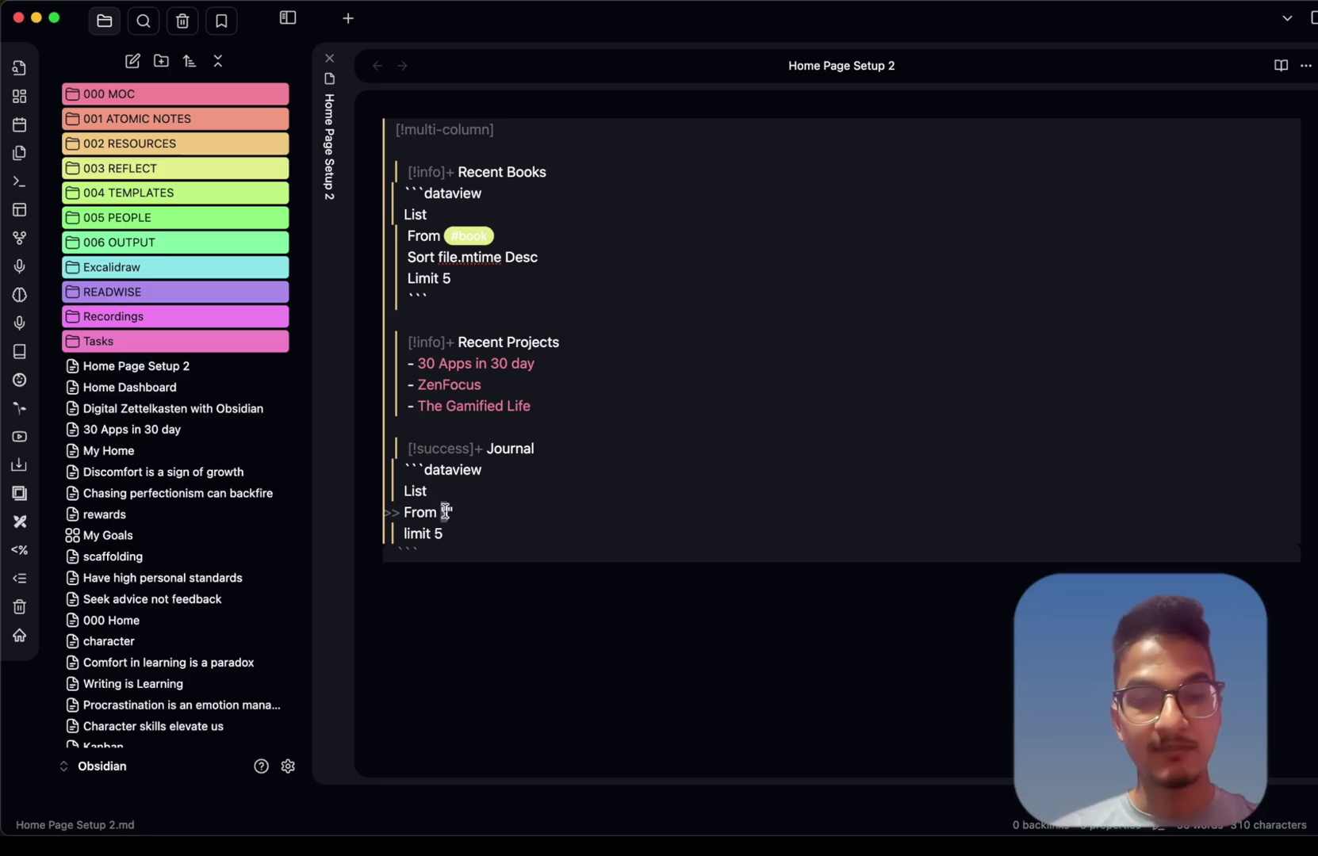
left_click_drag(438, 511, 452, 512)
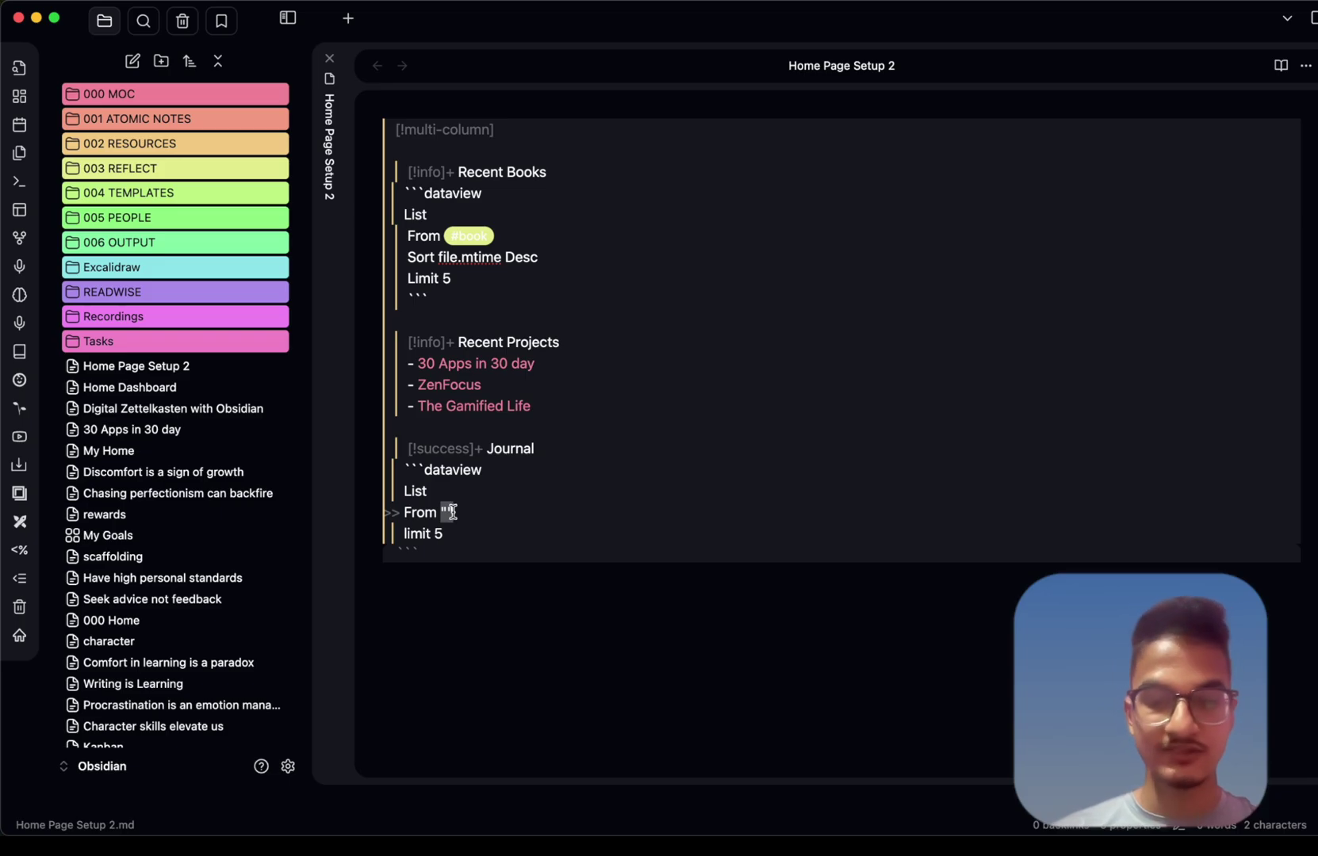
type("#")
key("BackSpace")
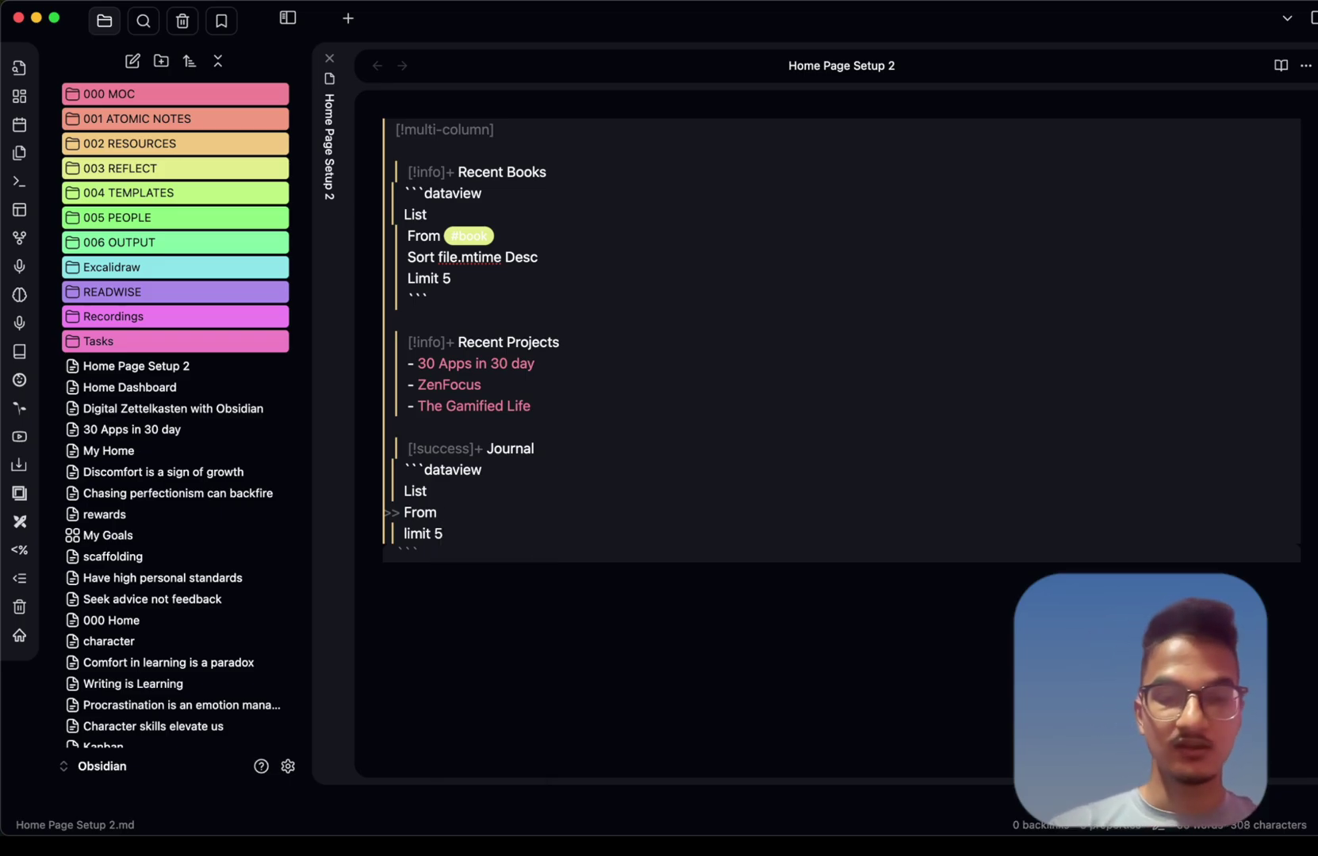
type("#dail")
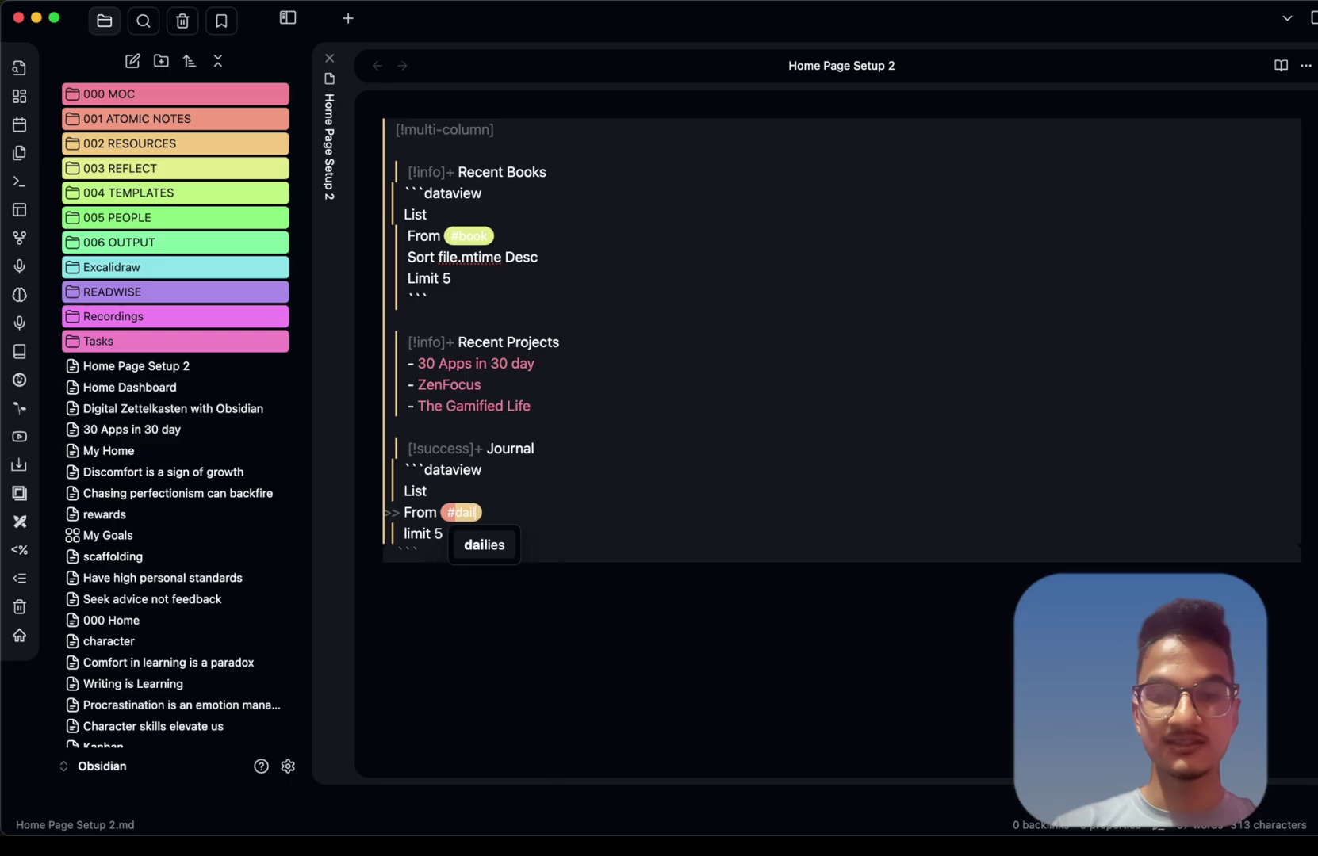
type("es")
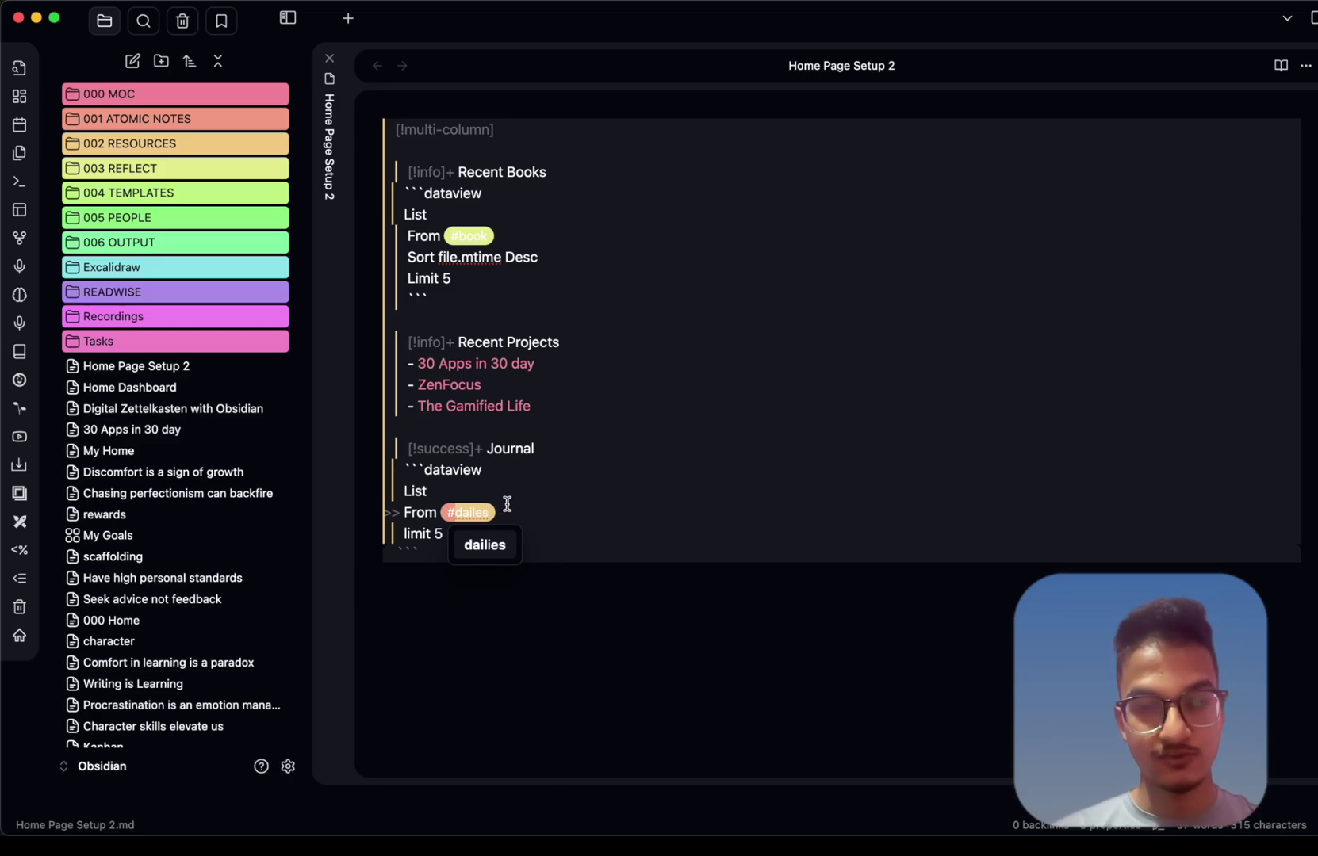
key("Escape")
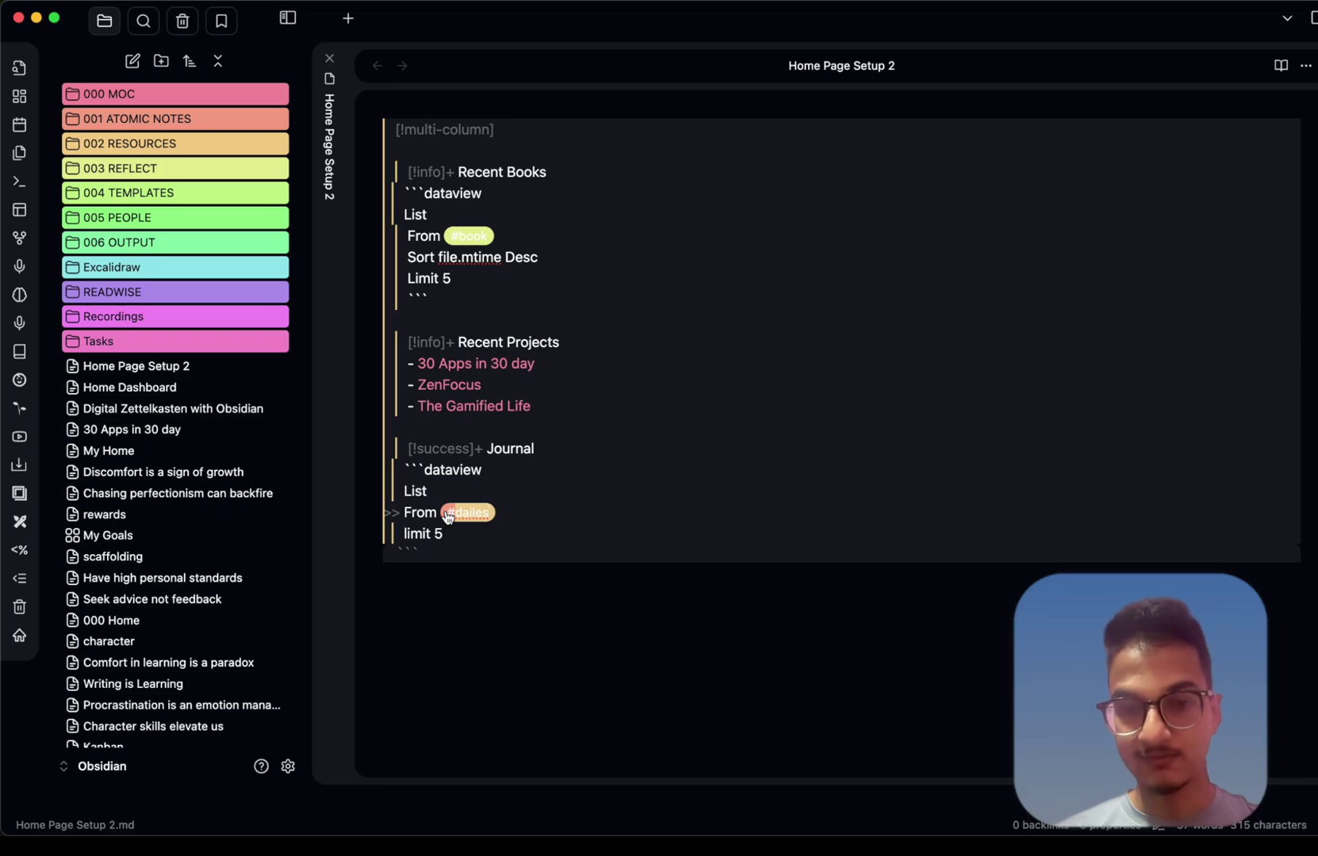
Replace the tag on the Journal query's From line with the quoted folder path "003 REFLECT/Journal" and preview the page
left_click(530, 508)
key("BackSpace")
key("BackSpace")
key("BackSpace")
key("BackSpace")
key("BackSpace")
key("BackSpace")
key("BackSpace")
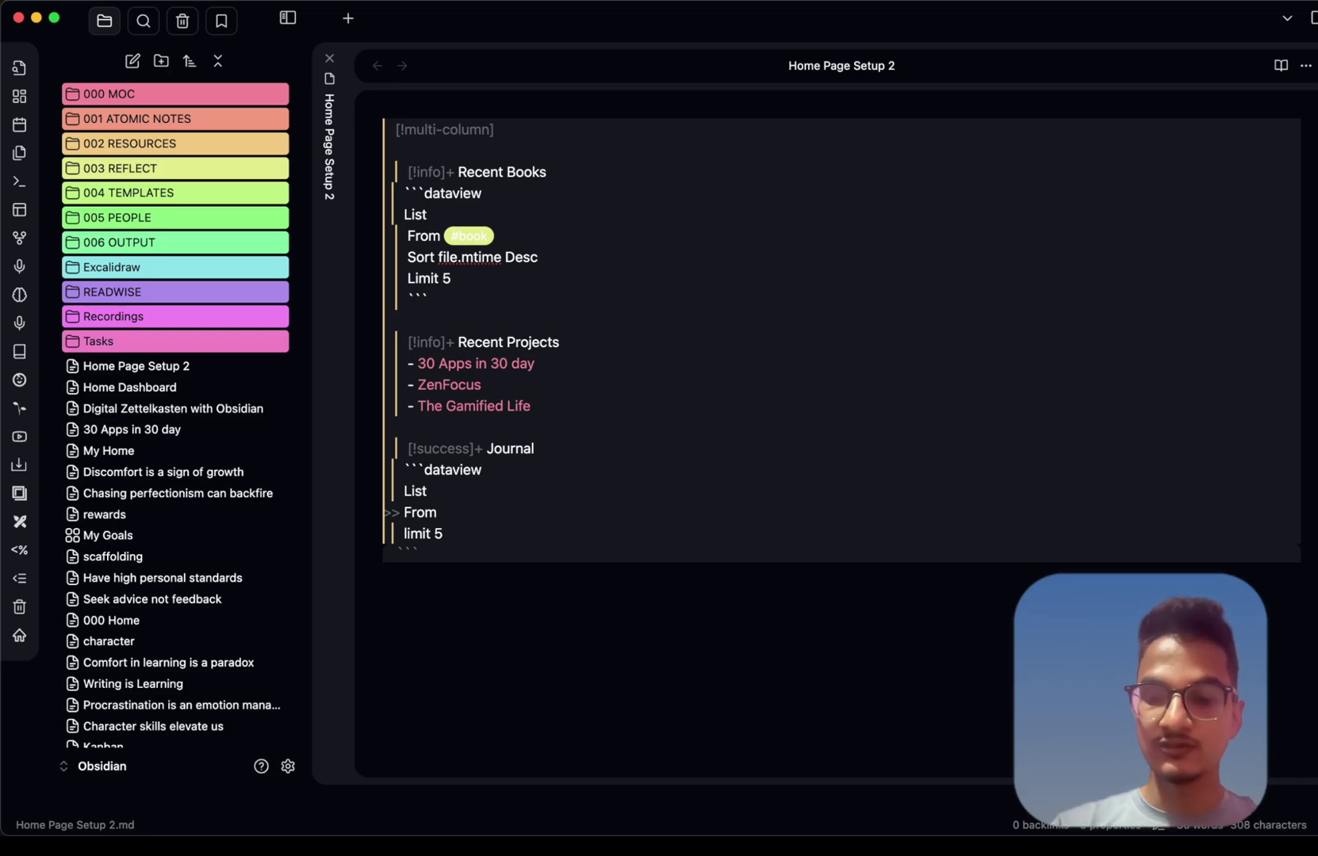
type("\"")
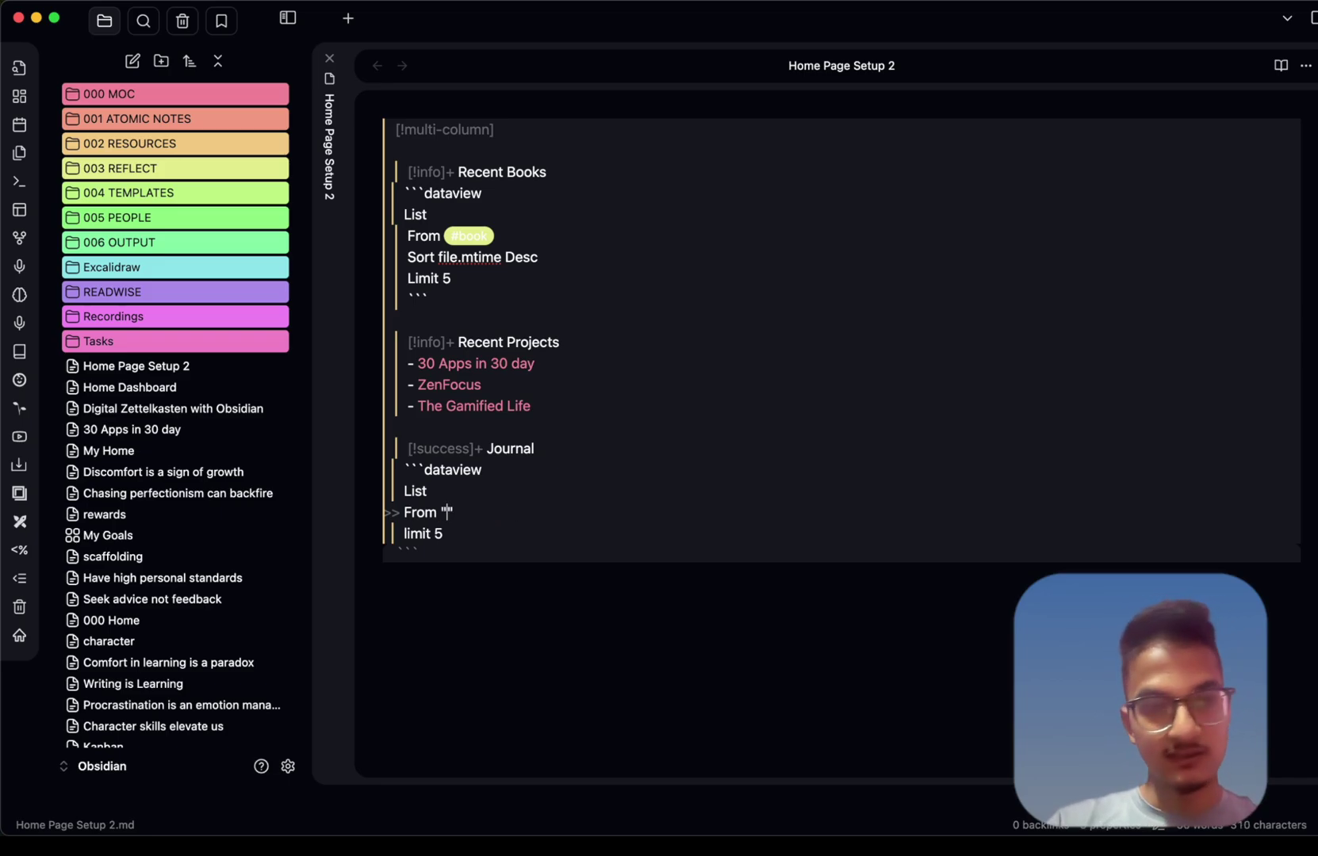
type("003 REFE")
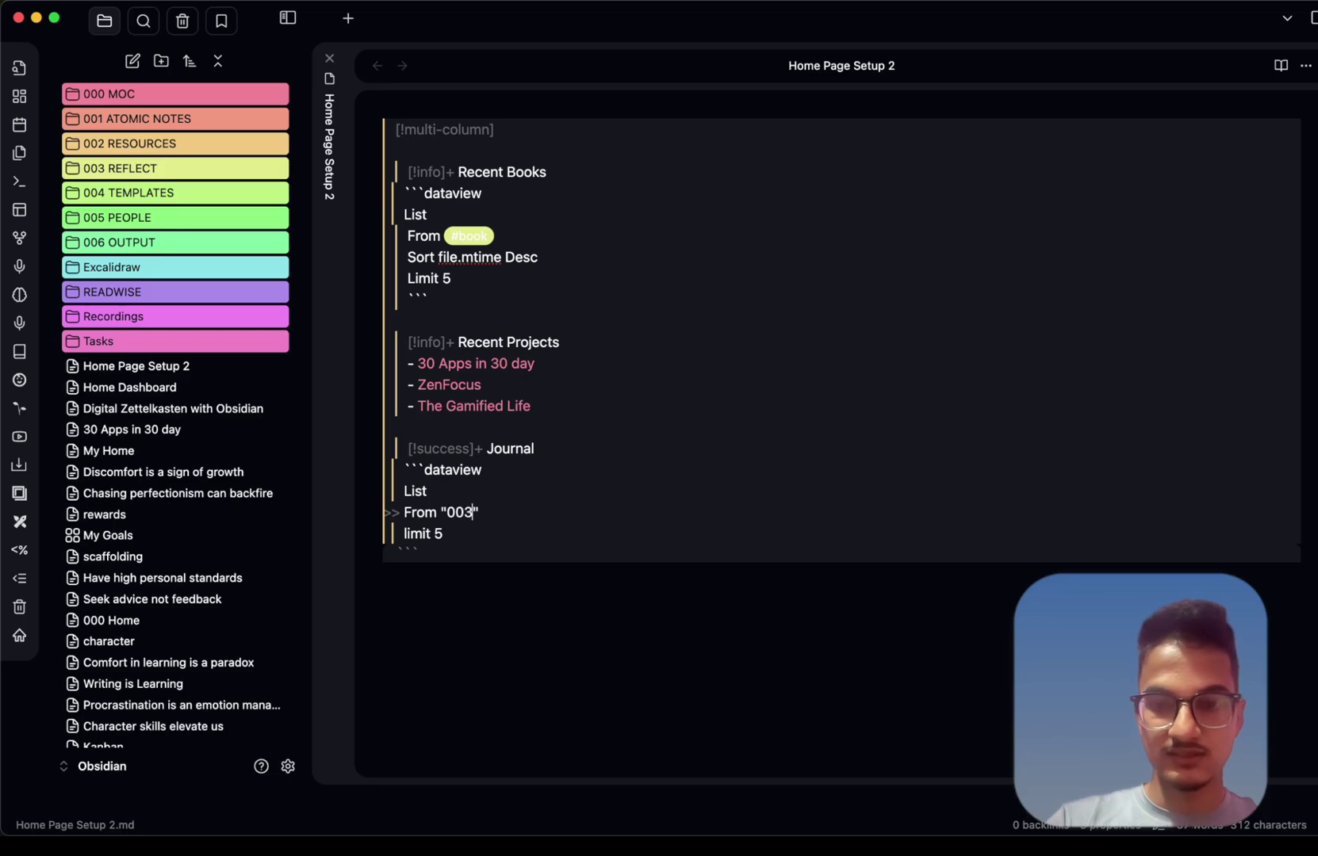
type("LECT/Journal")
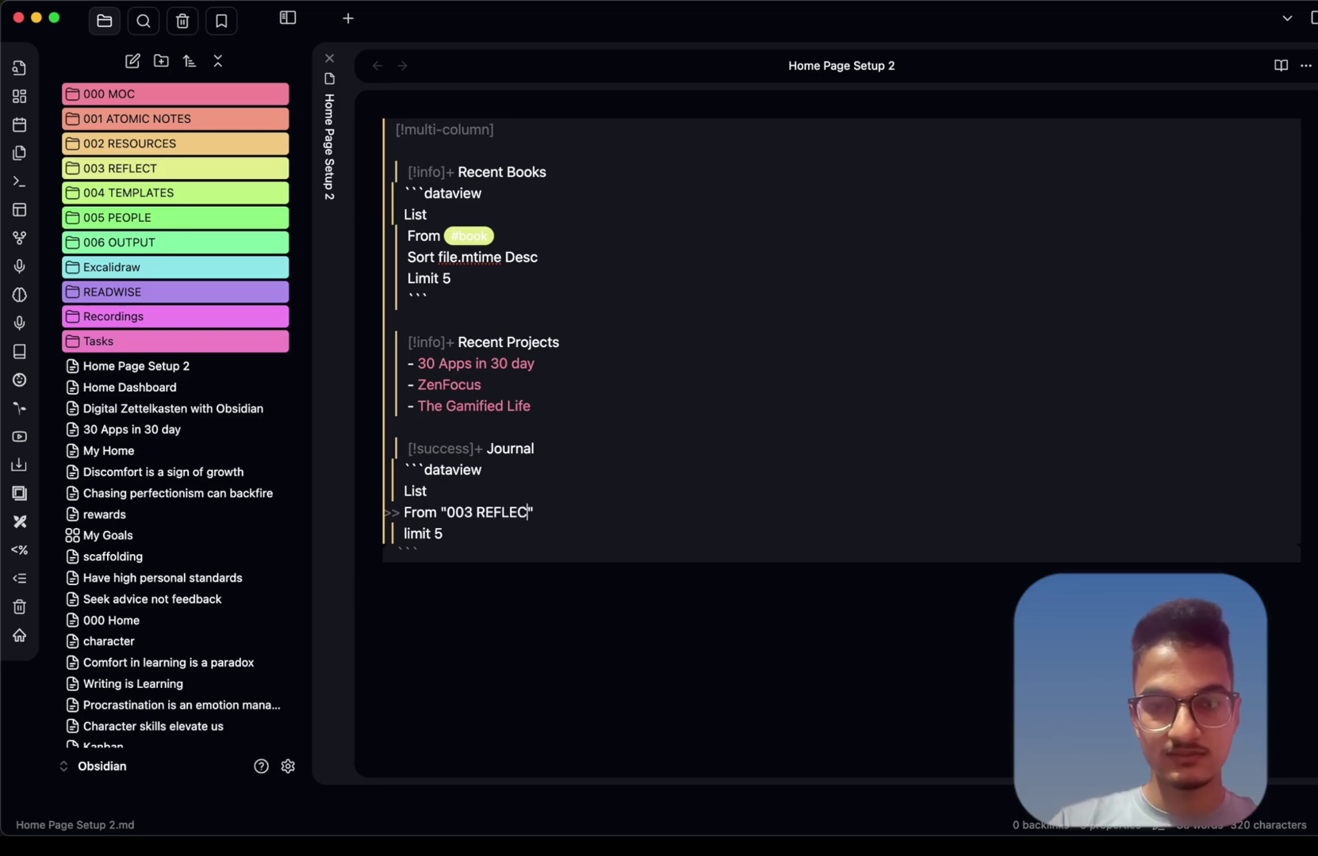
key("super+e")
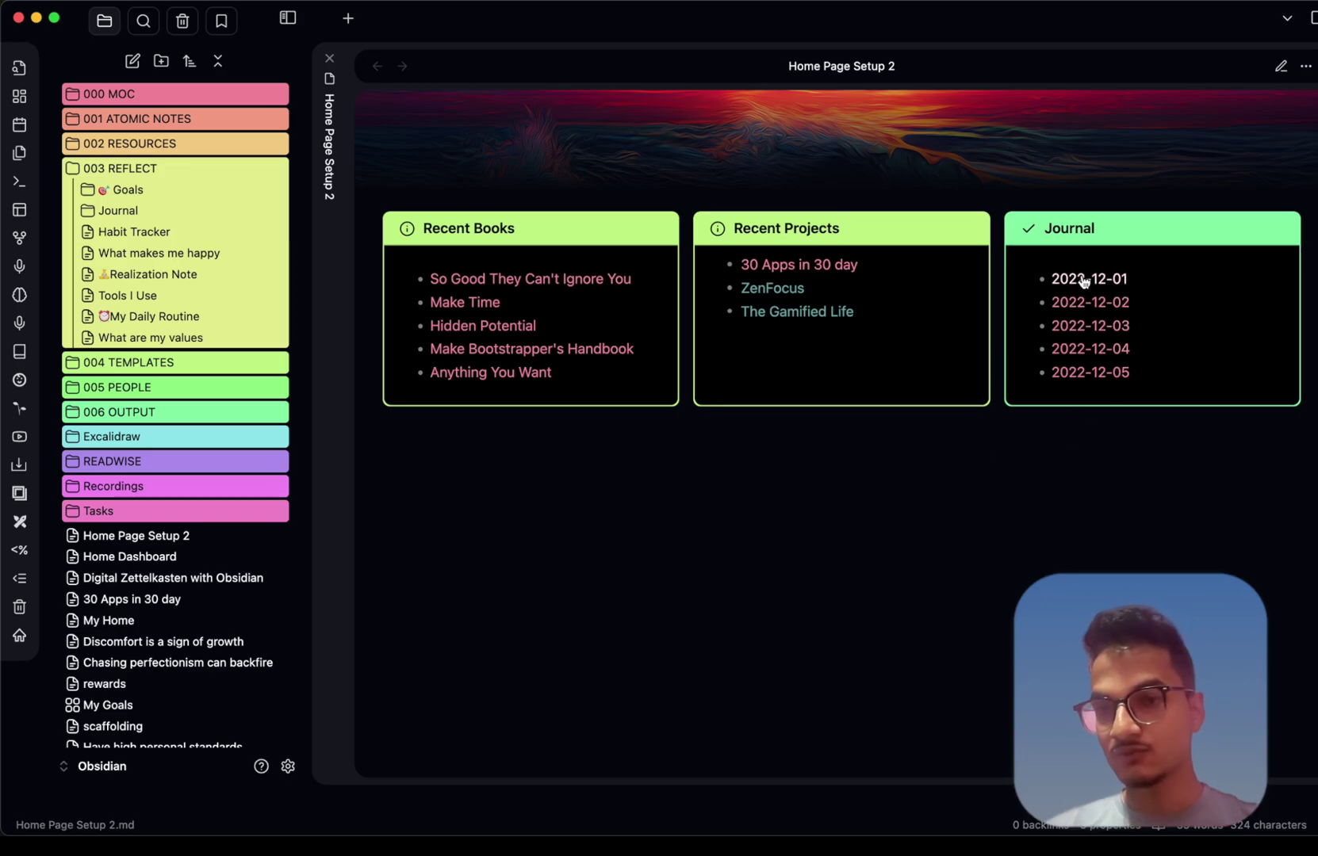
Return to editing, add the line "sort file.mtime Desc" between the Journal query's From and limit lines, and preview the journal links
key("super+e")
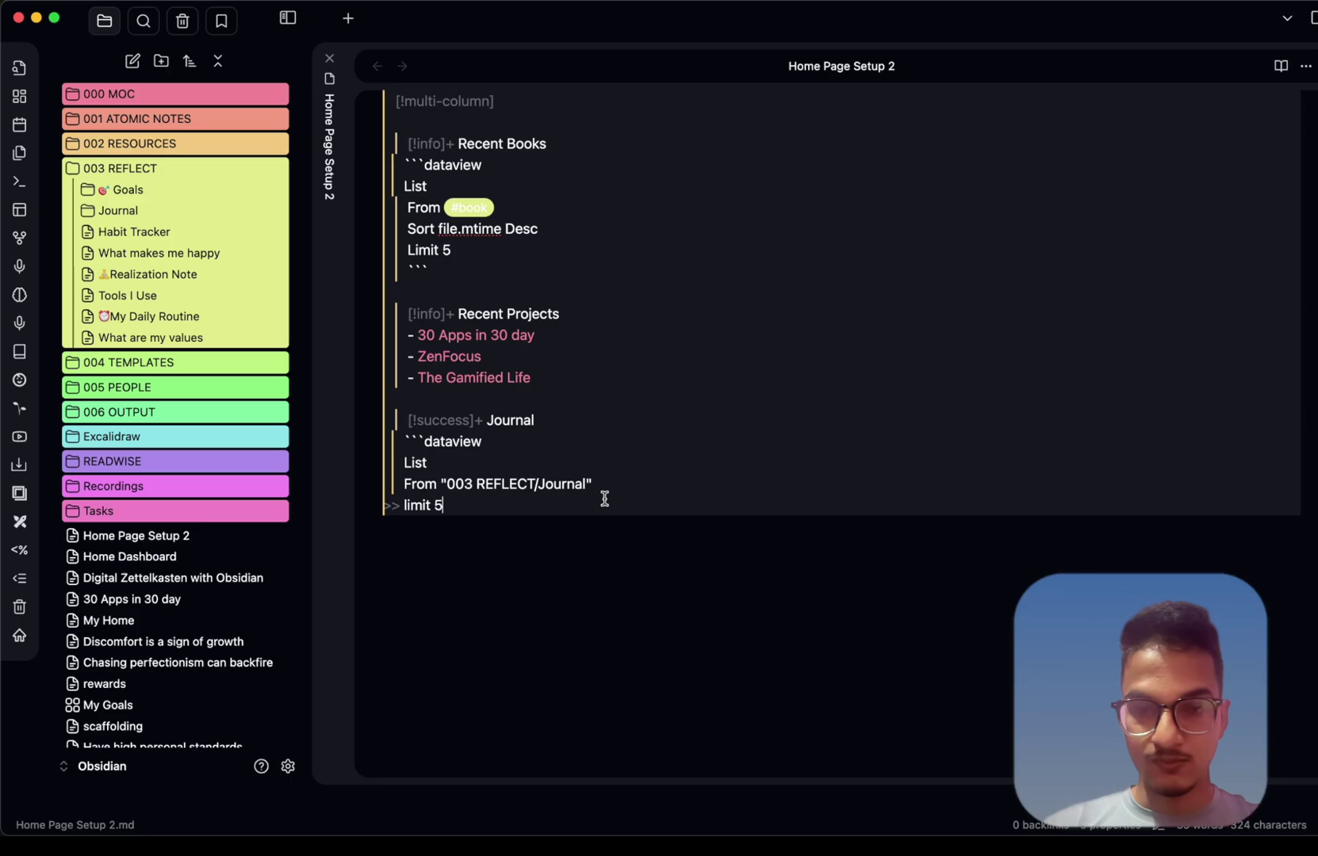
left_click(612, 491)
key("Return")
type("sort ")
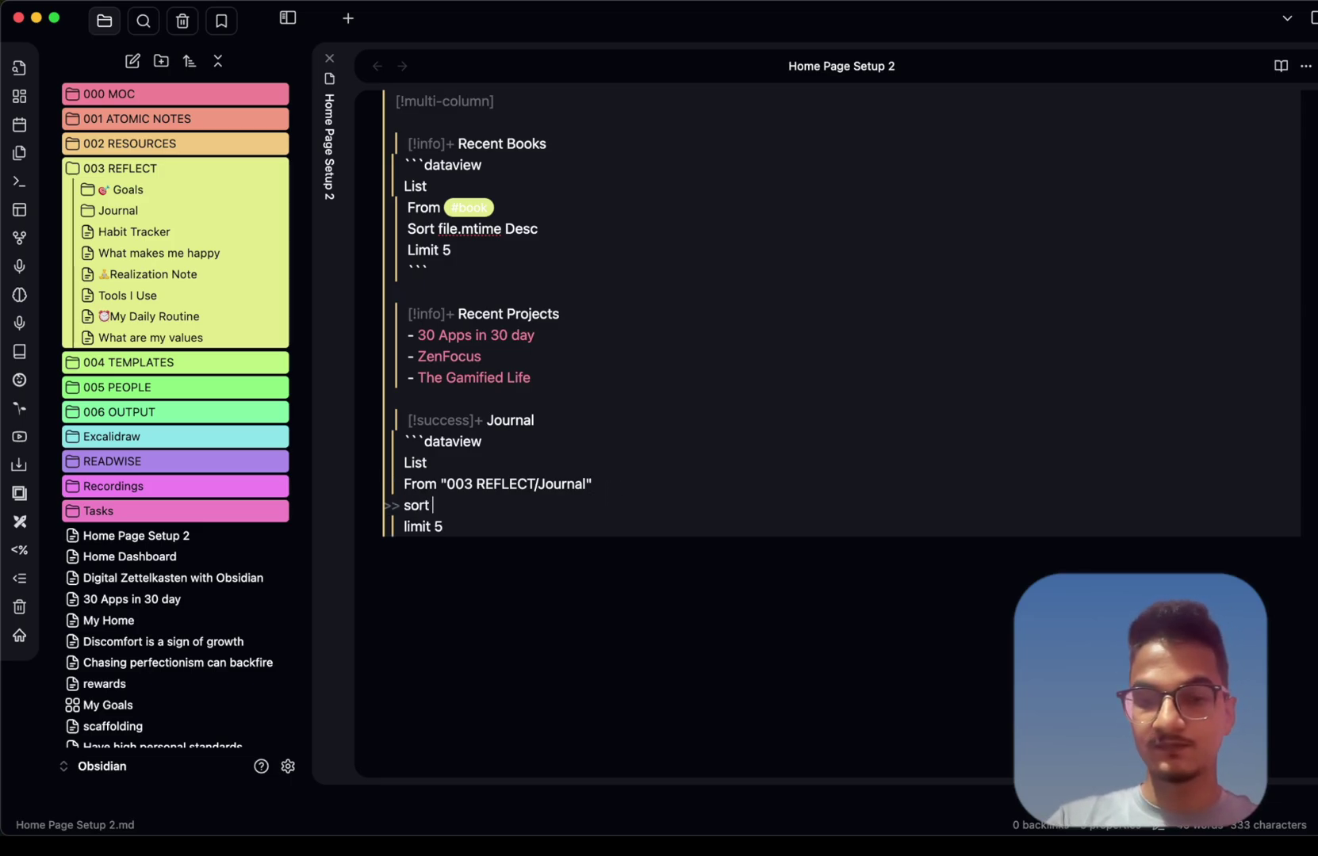
type("file.m")
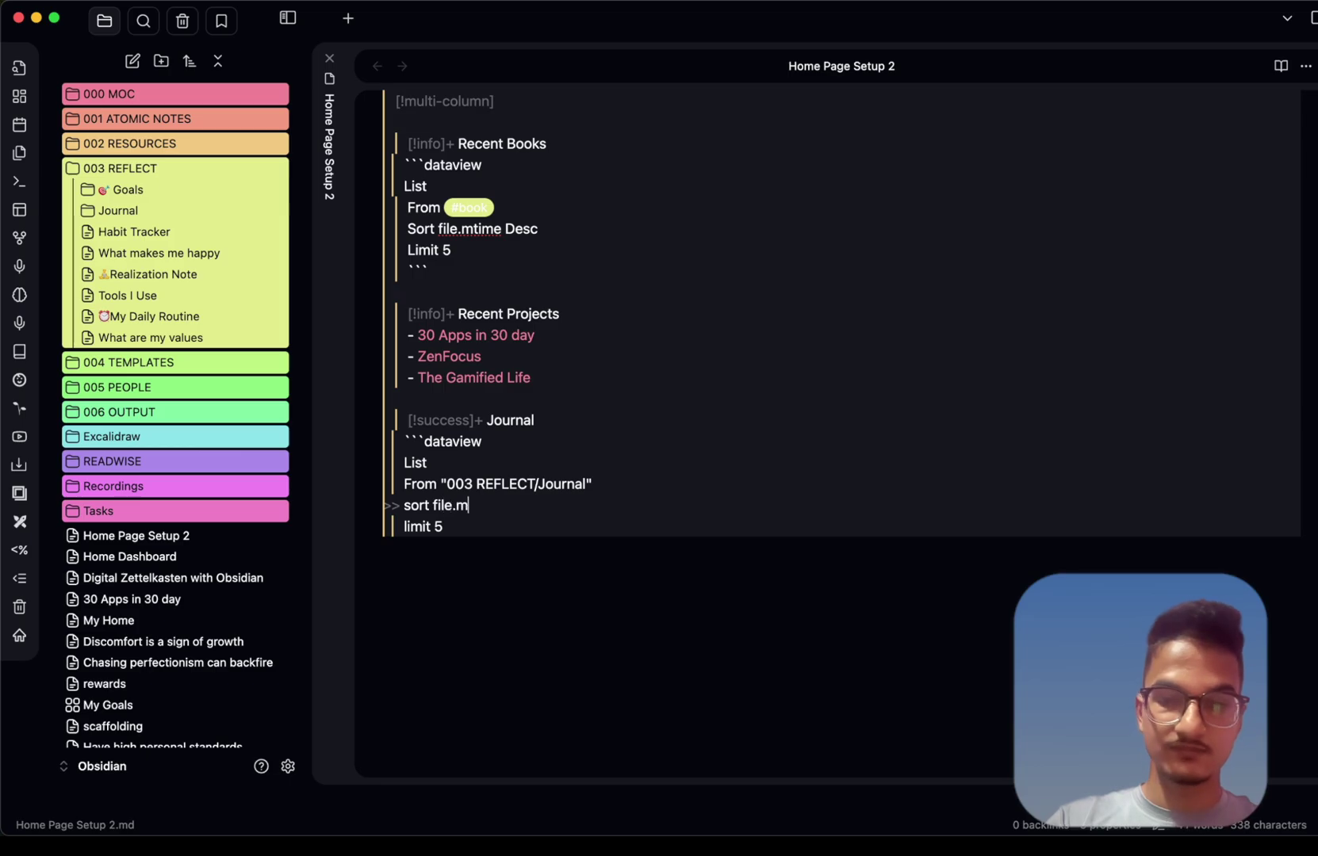
type("time Desc")
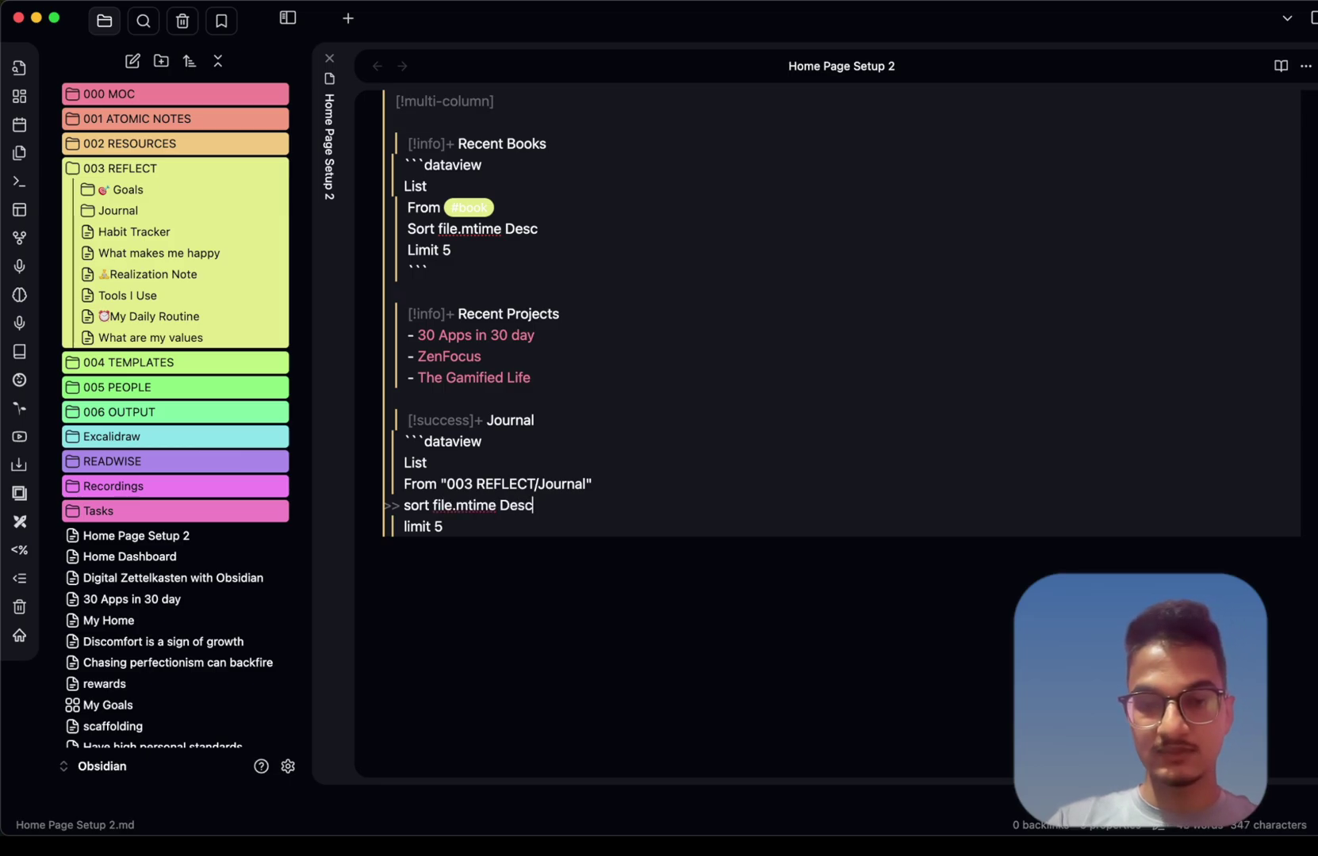
left_click(619, 489)
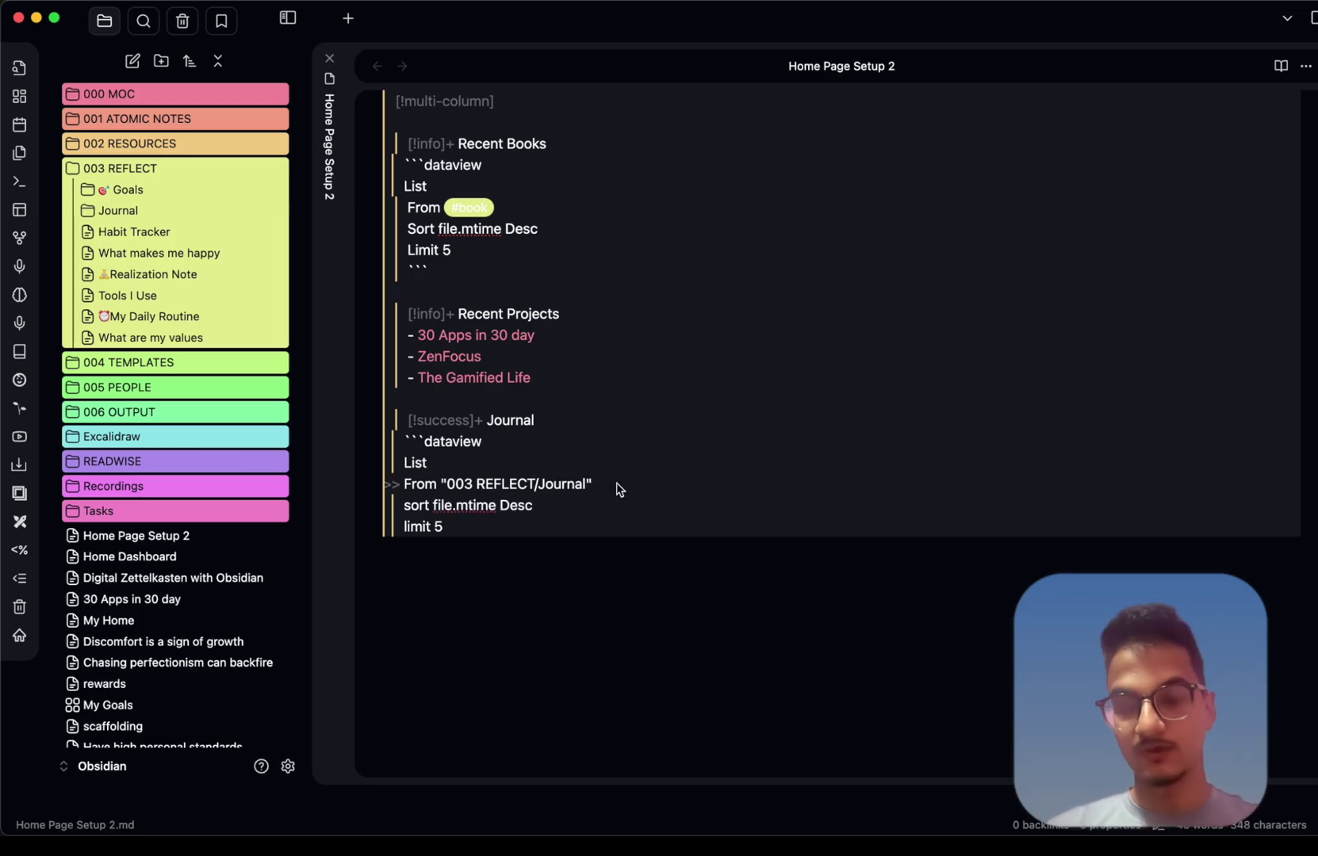
key("super+e")
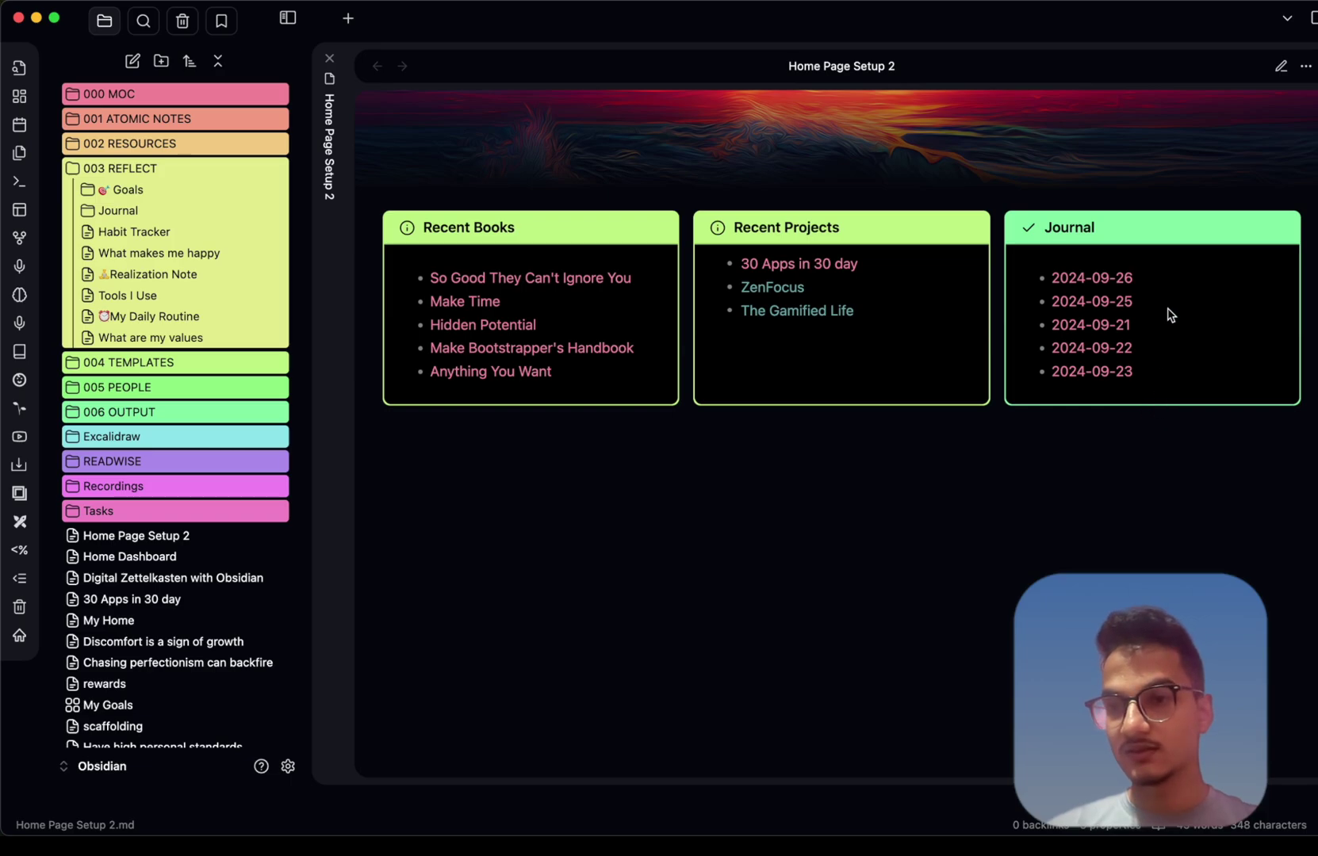
mouse_move(1110, 277)
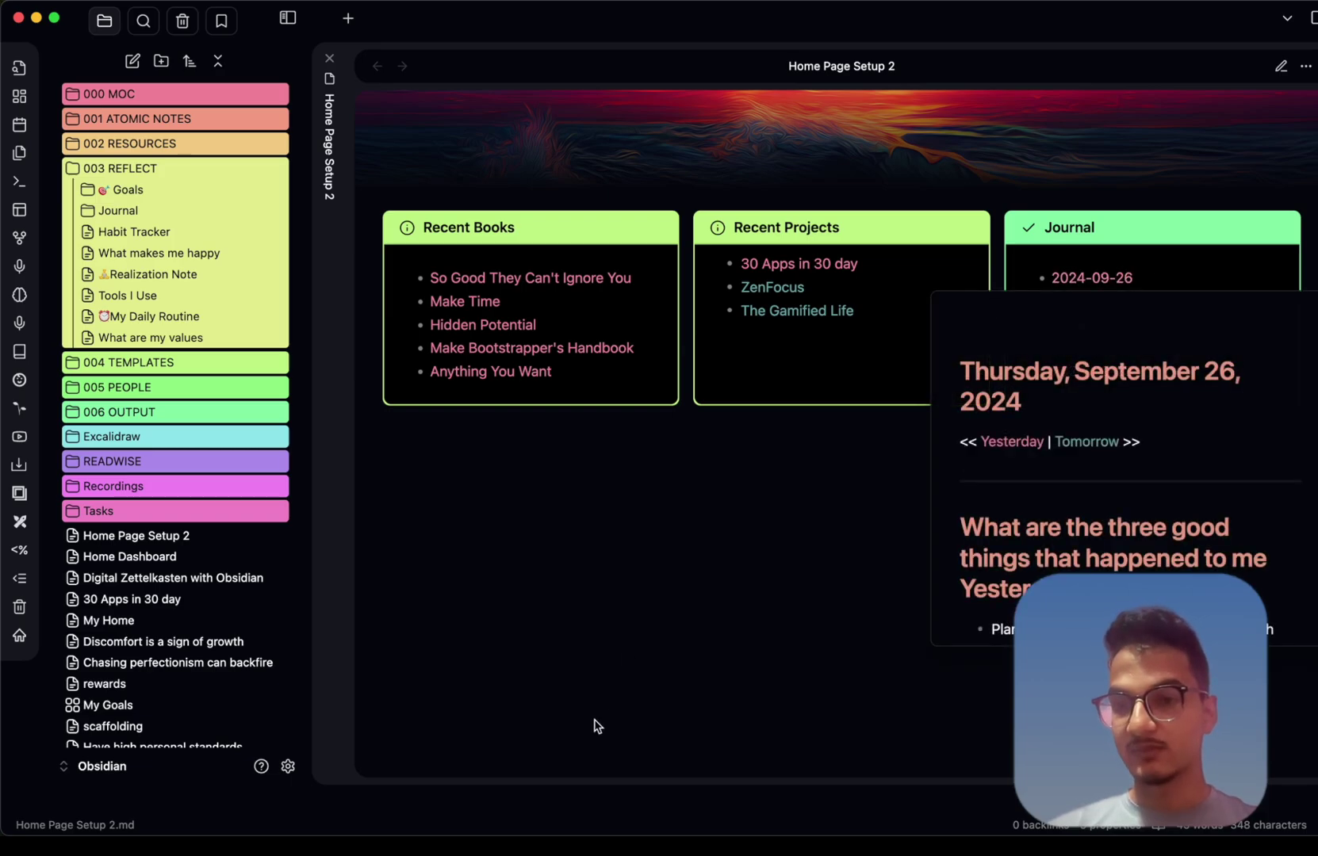
Close the Journal dataview block with triple backticks below "limit 5", end the multi-column callout, and preview the page
key("super+e")
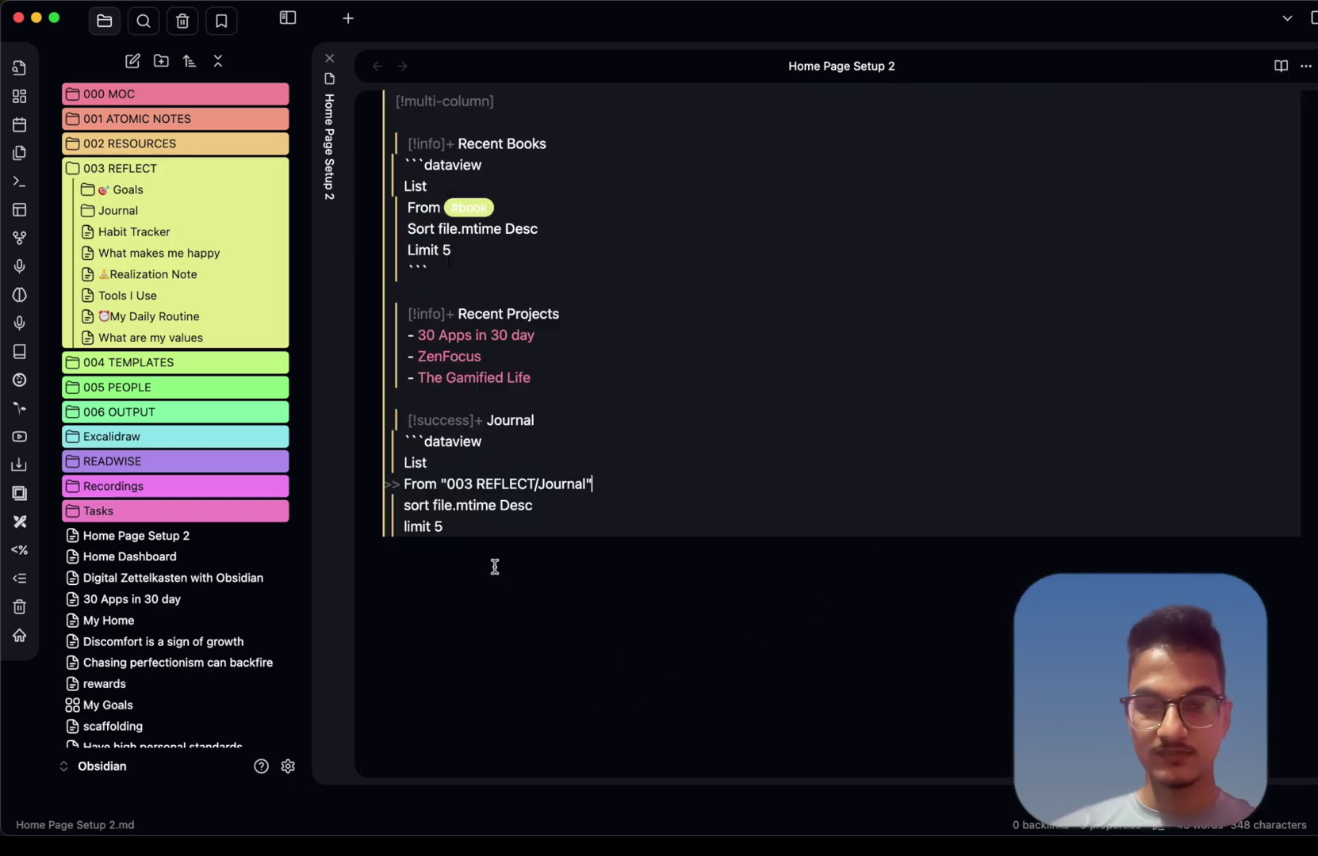
left_click(544, 524)
key("Return")
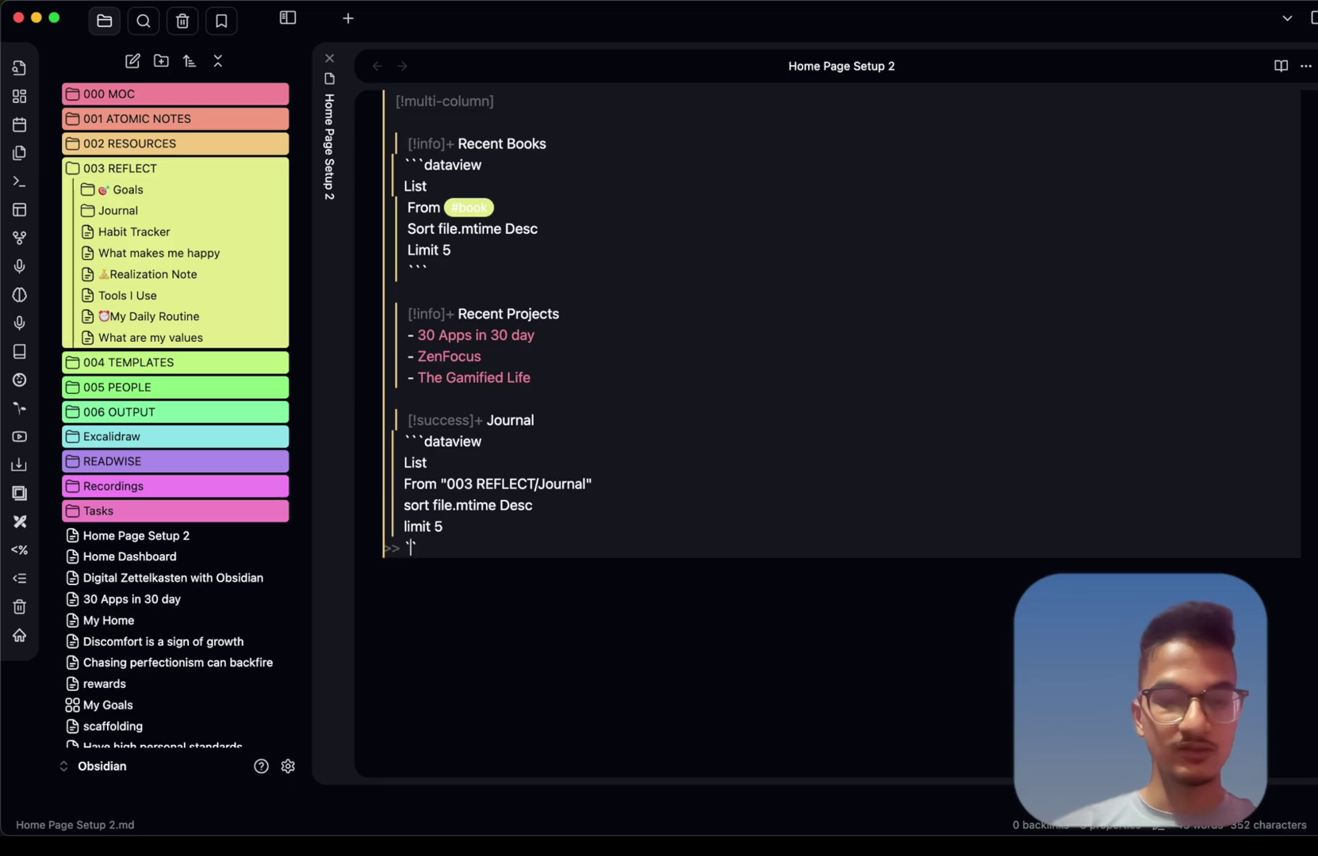
type("``")
key("Return")
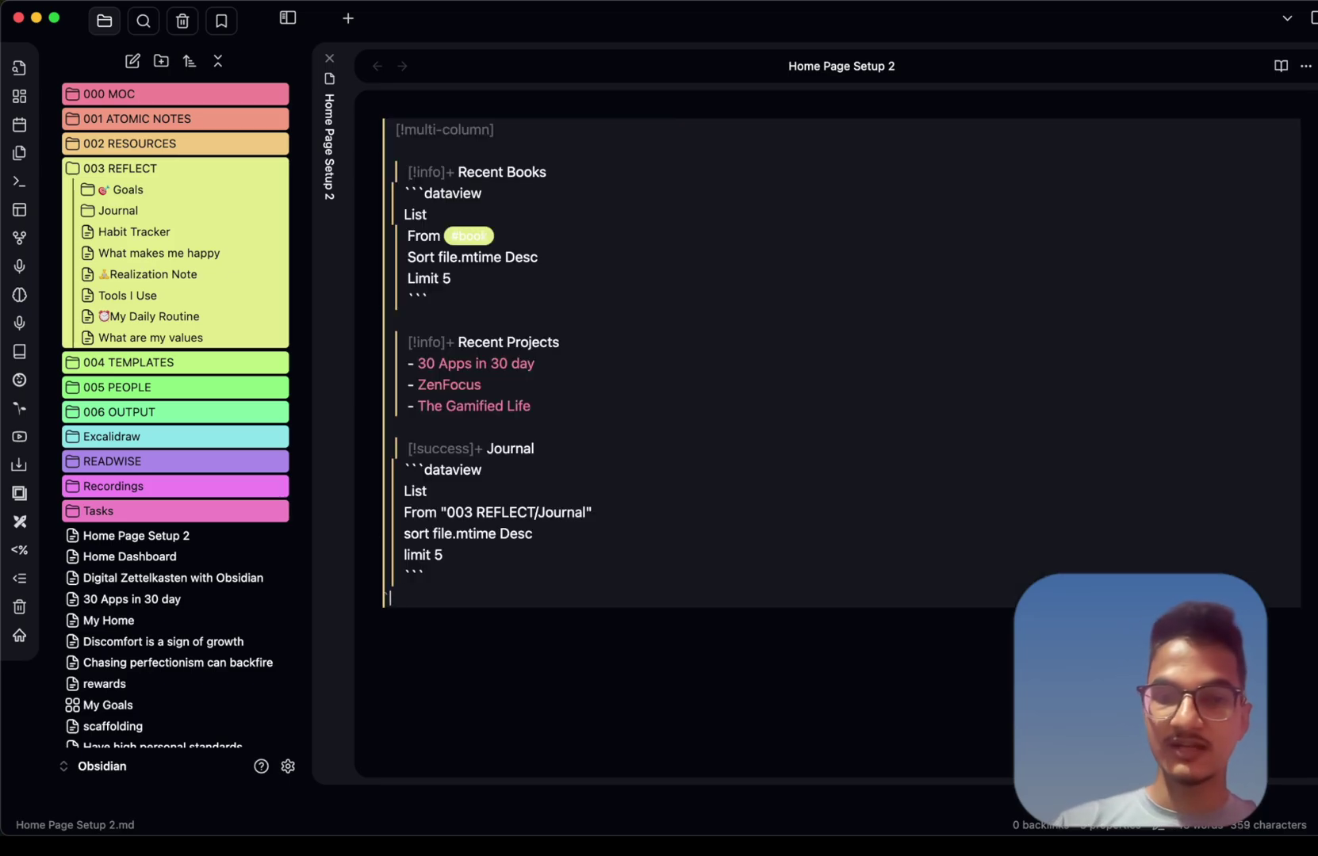
key("Return")
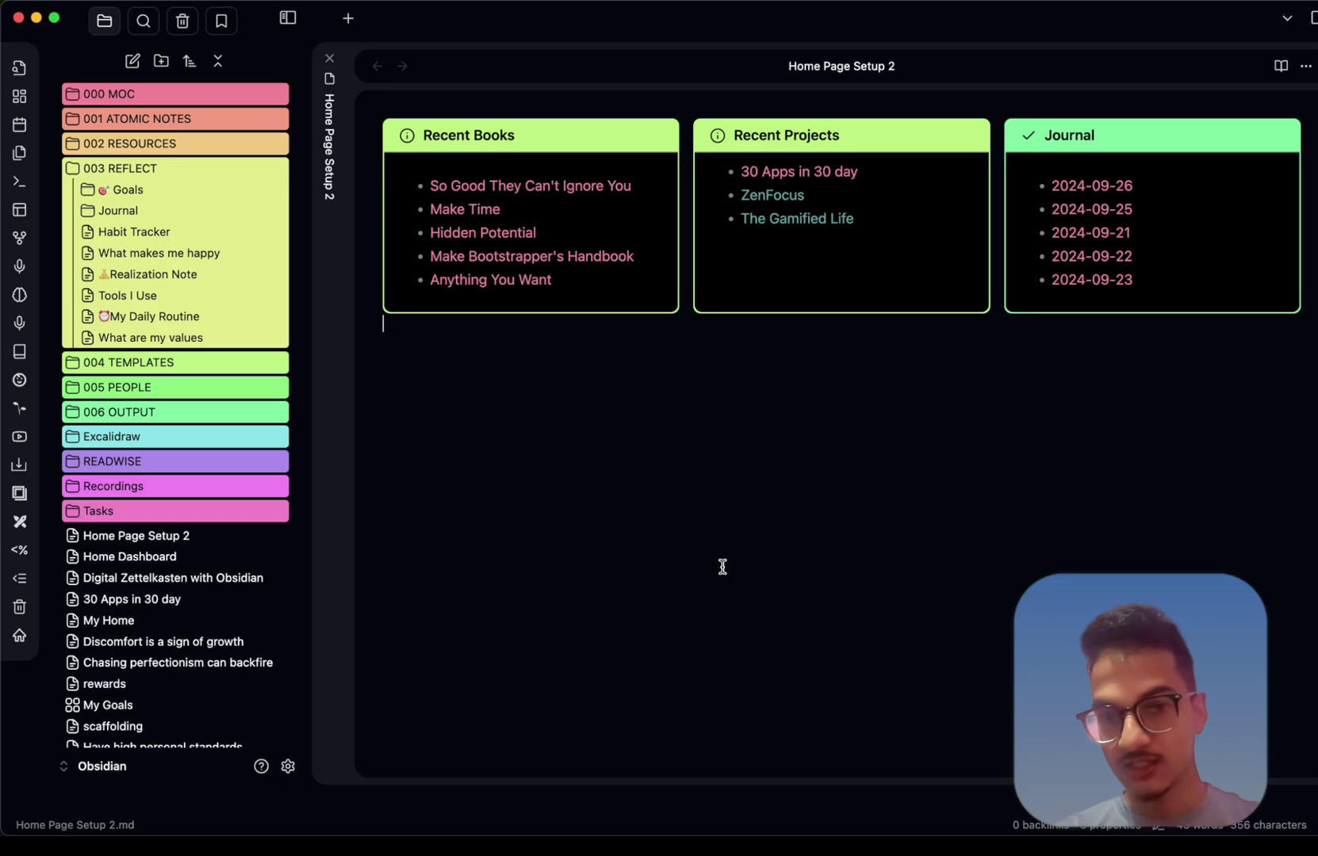
key("super+e")
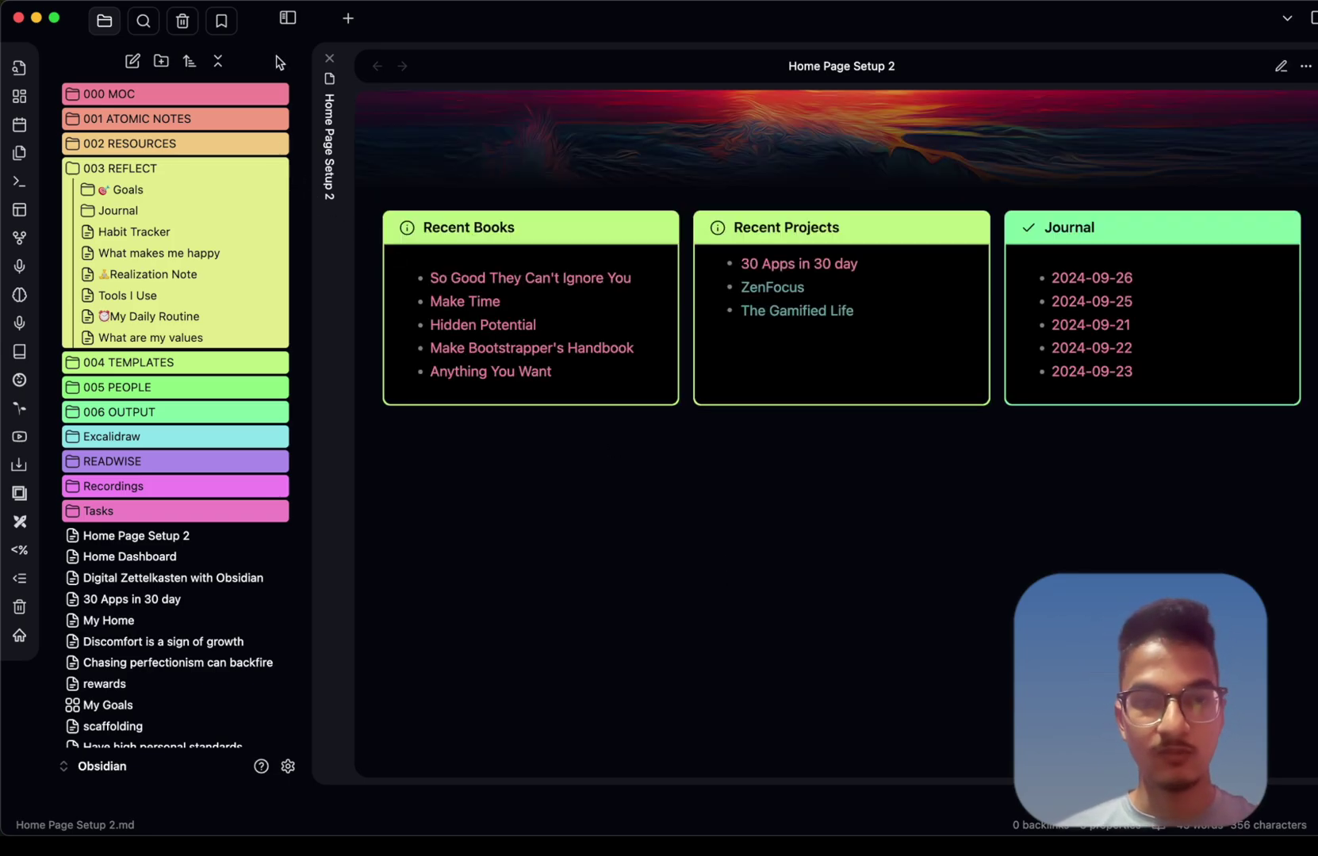
Hide the file explorer and add a horizontal rule "---" in the note below the multi-column callouts
left_click(287, 18)
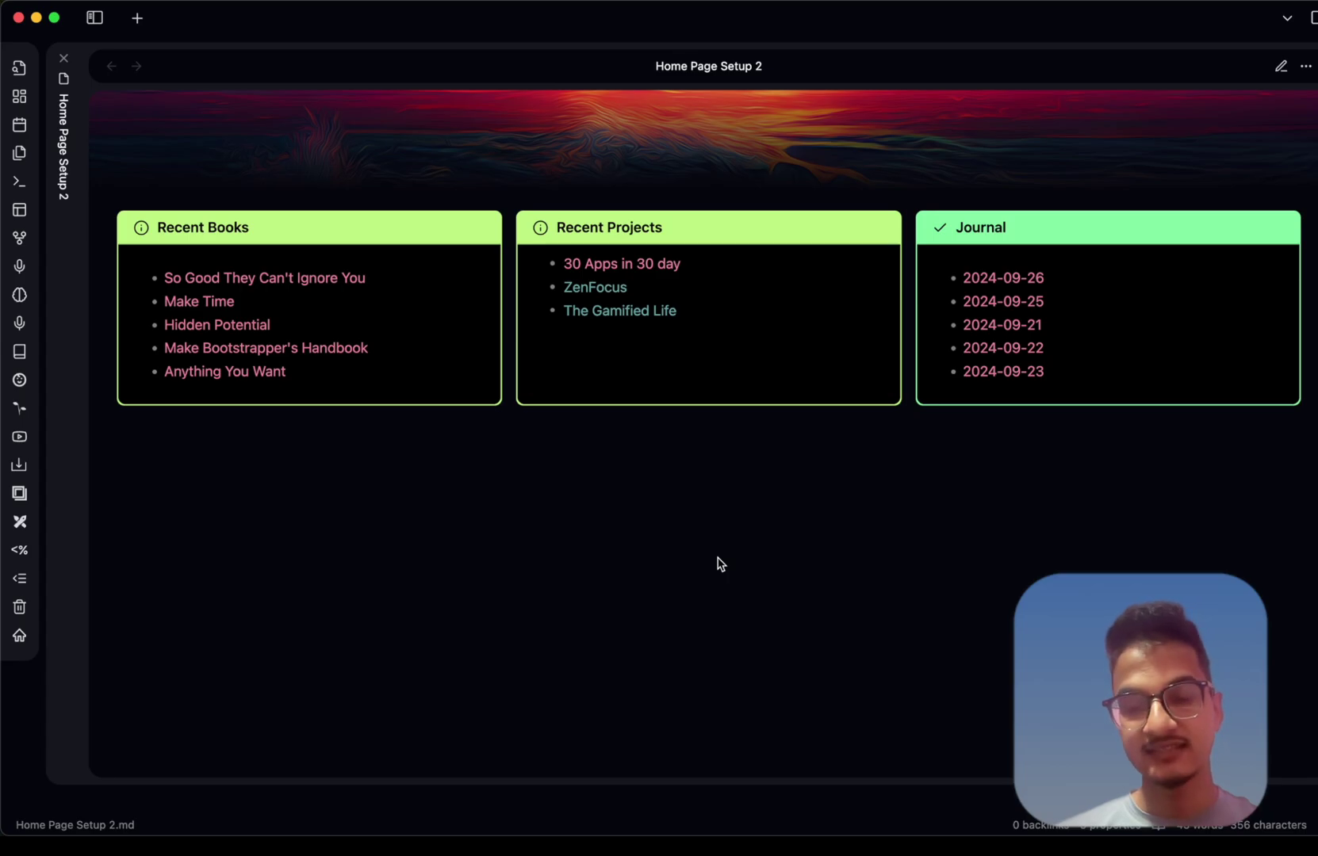
key("super+e")
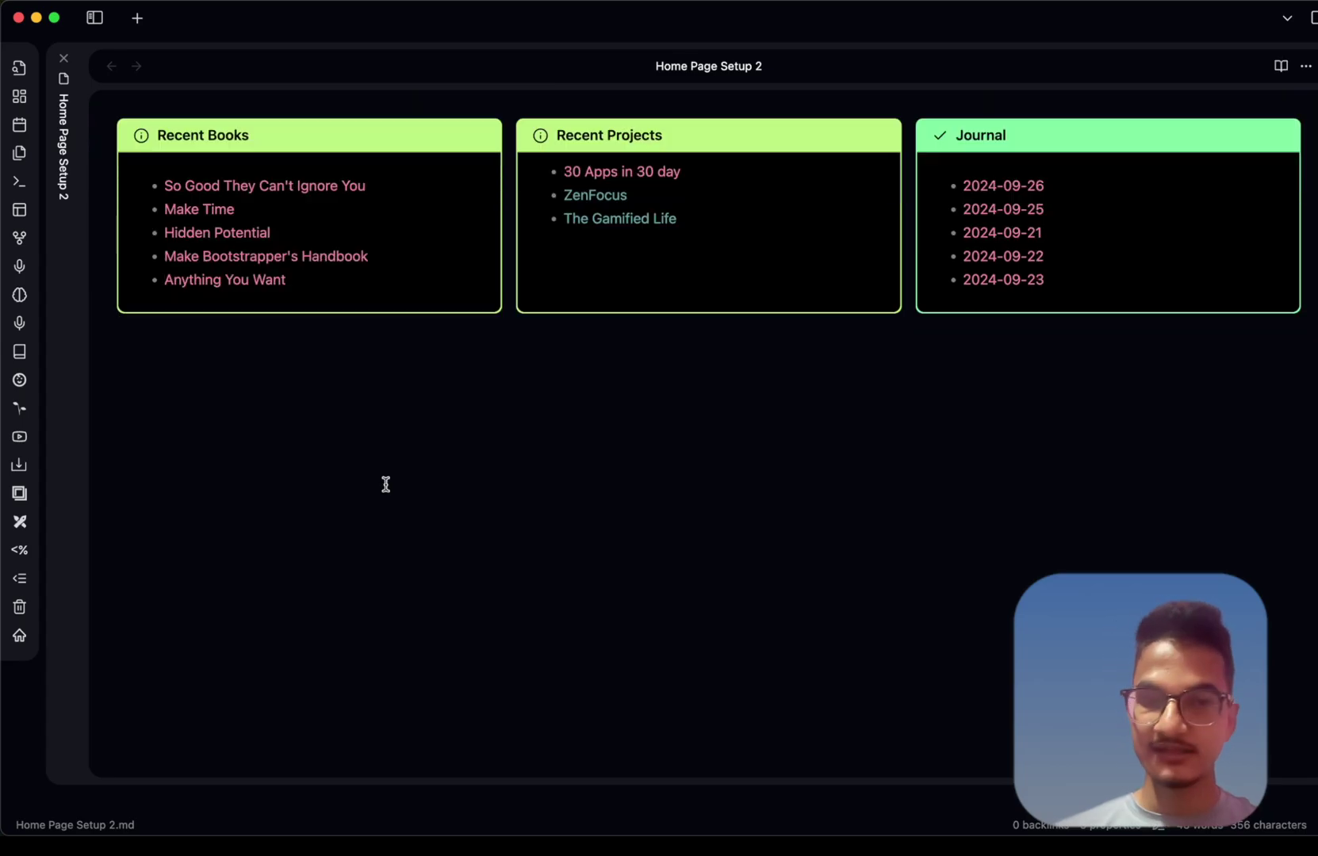
key("Return")
type("---")
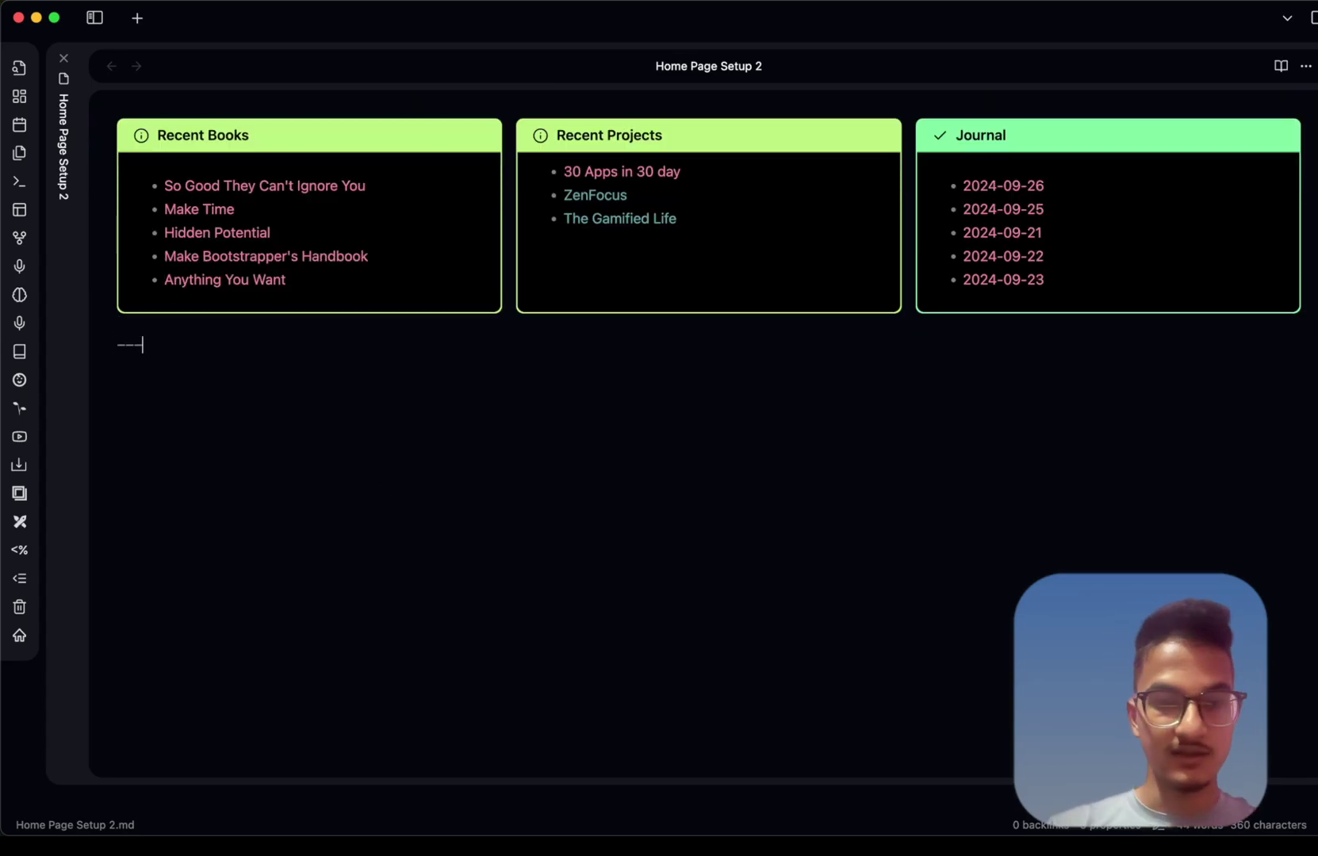
Start a new "[!multi-column]" callout below the horizontal rule, with a blank quoted line after it
key("Return")
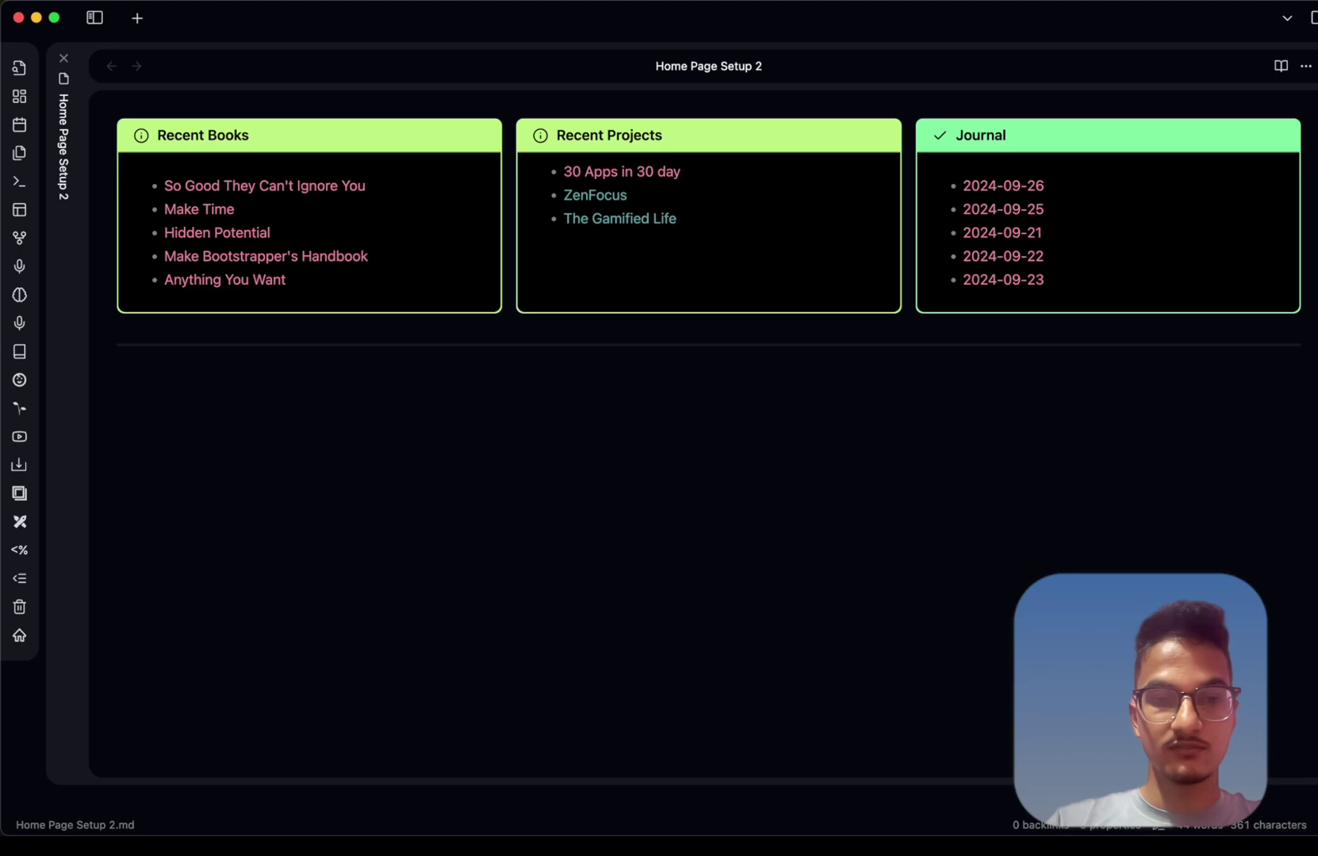
type(">[")
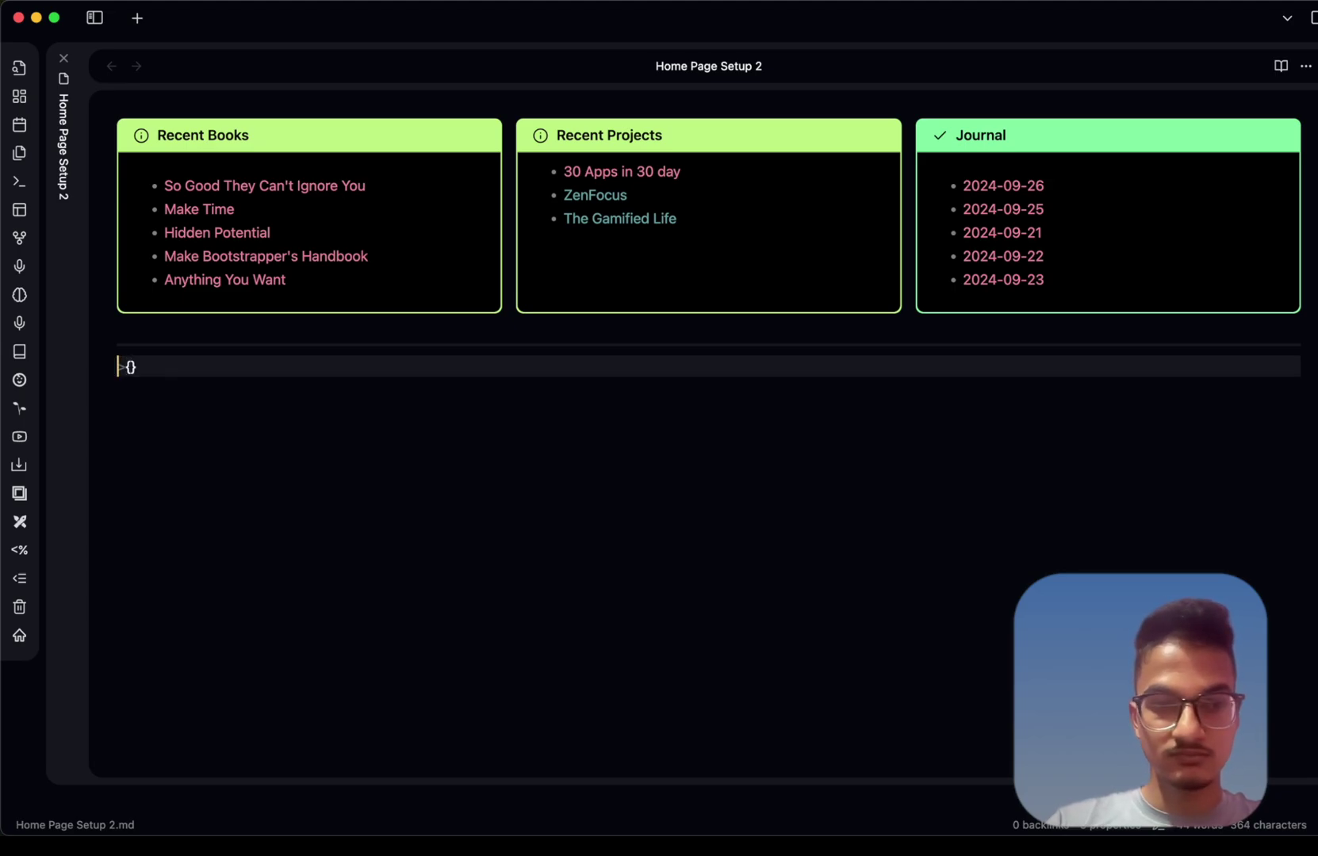
type("multi-colum")
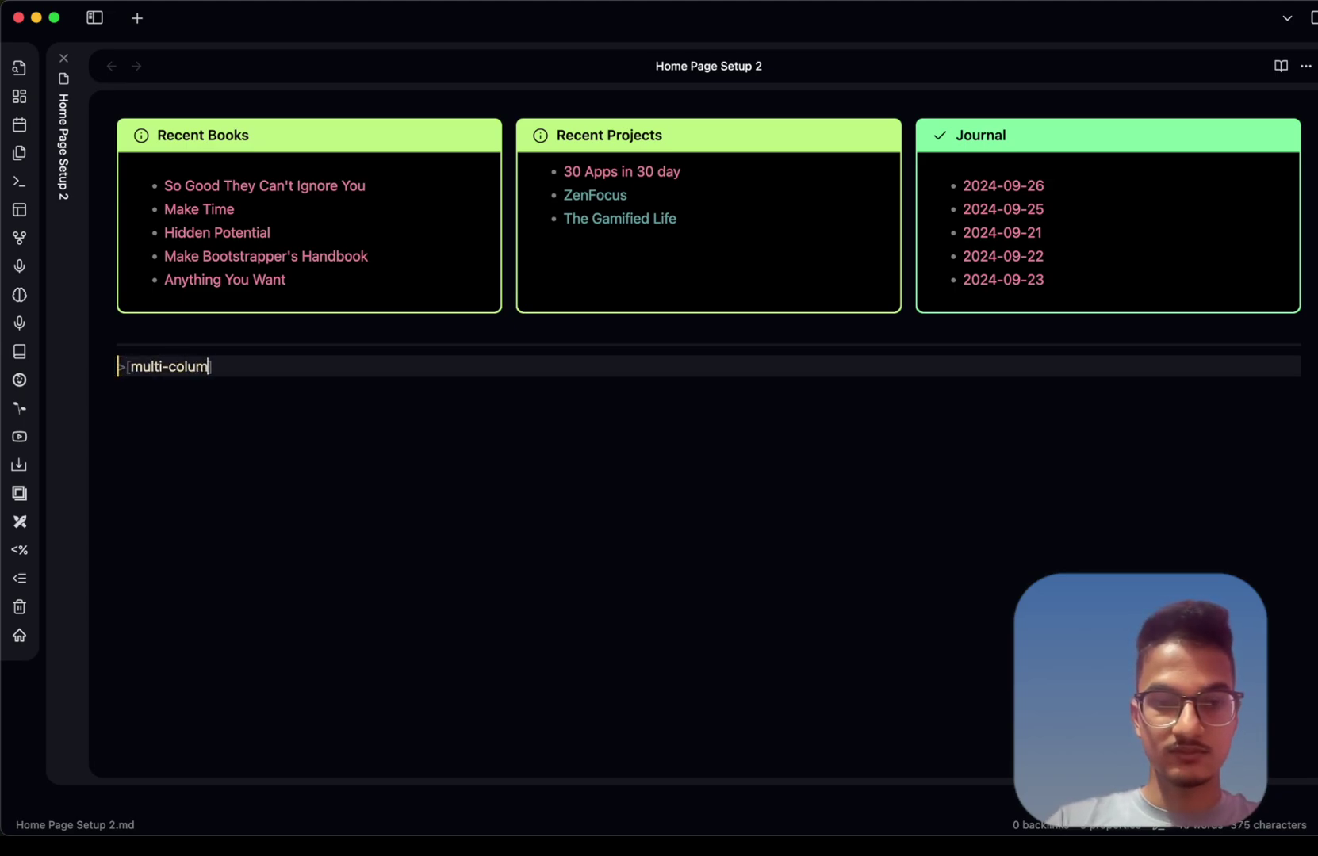
type("n]")
key("Return")
key("Return")
Add a nested "[!todo]+" callout titled "Recently Updated" inside the new multi-column callout
type("[!todo]+")
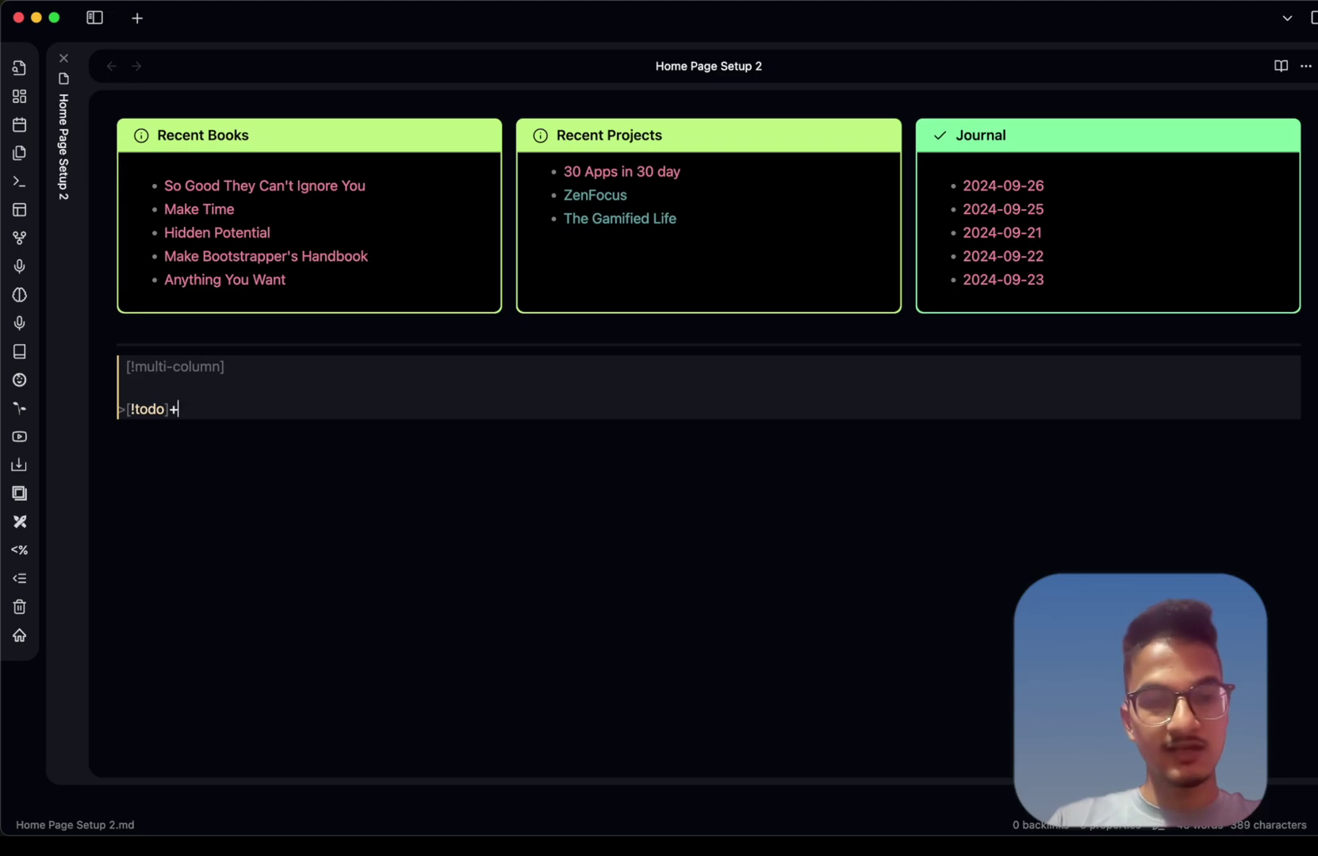
type(" Rece")
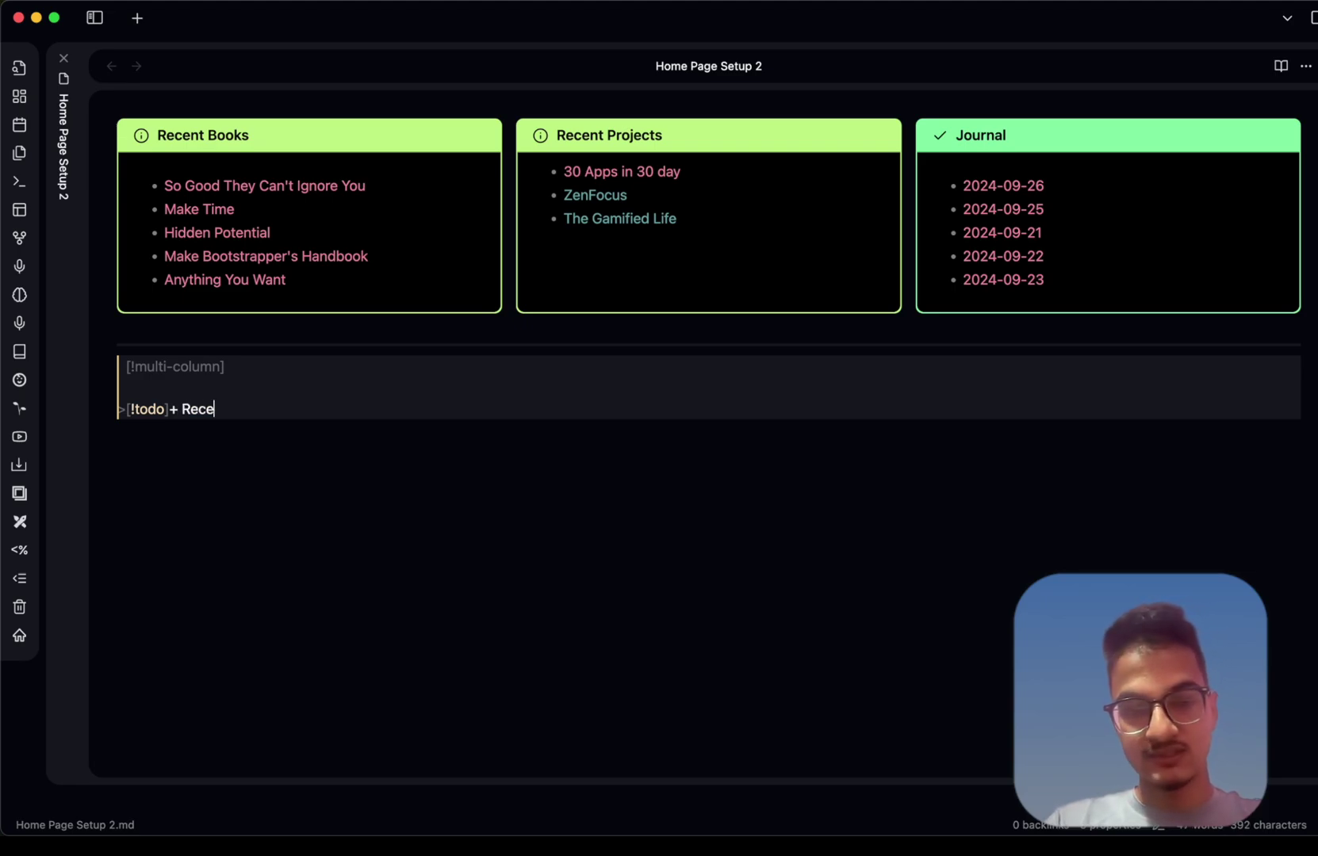
type("ntly Updates")
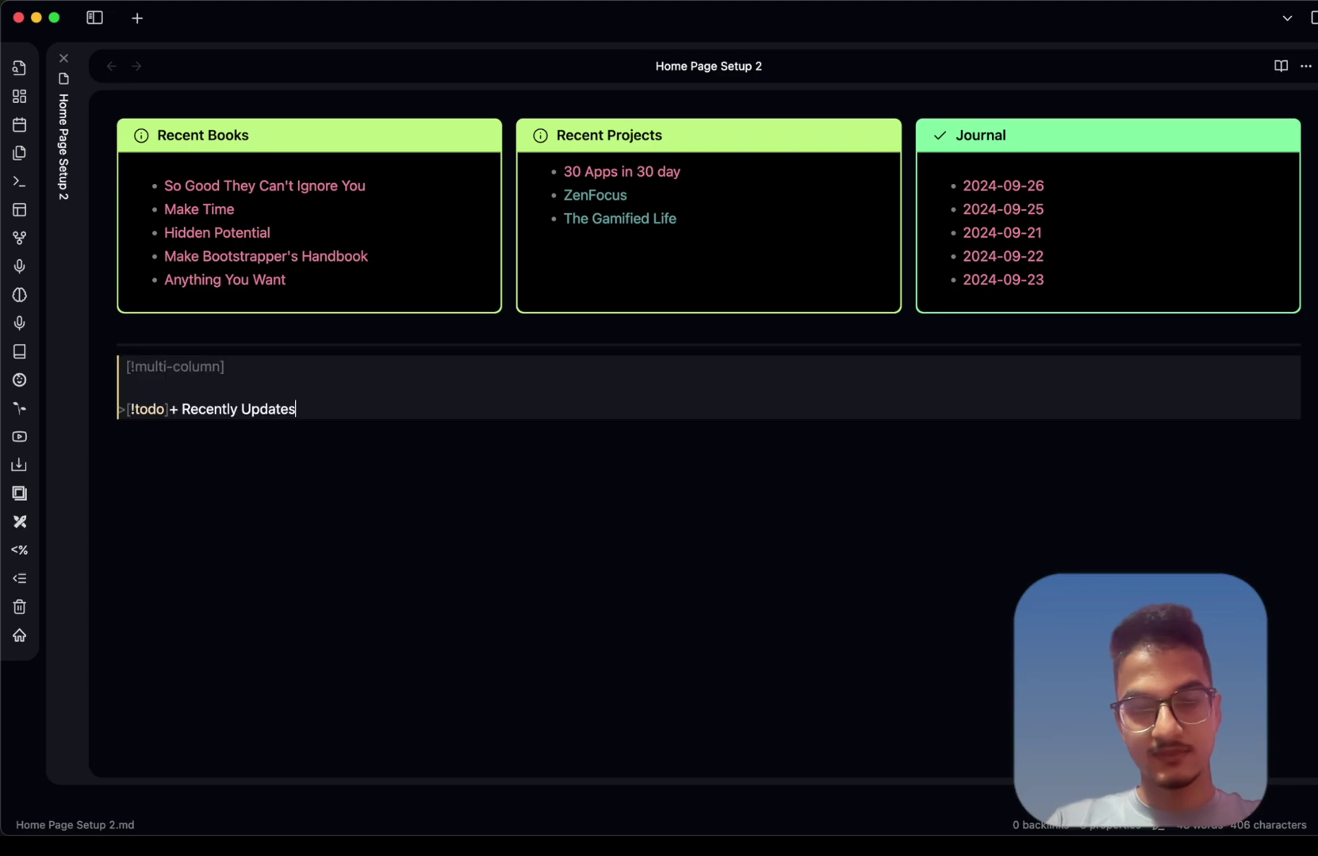
key("BackSpace")
type("d")
key("Return")
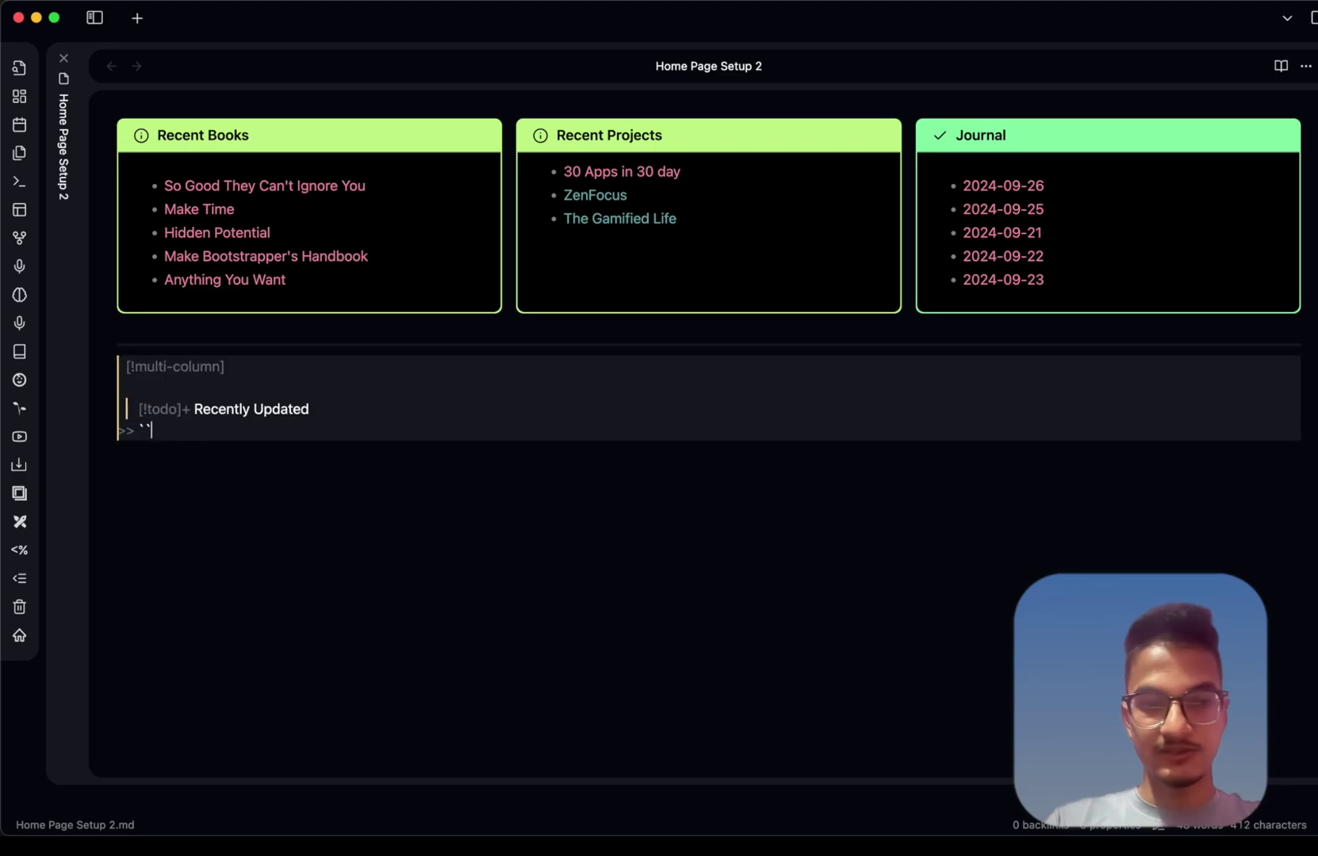
Start a dataview code block in the Recently Updated callout with the lines List and From ""
type("```dataview")
key("Return")
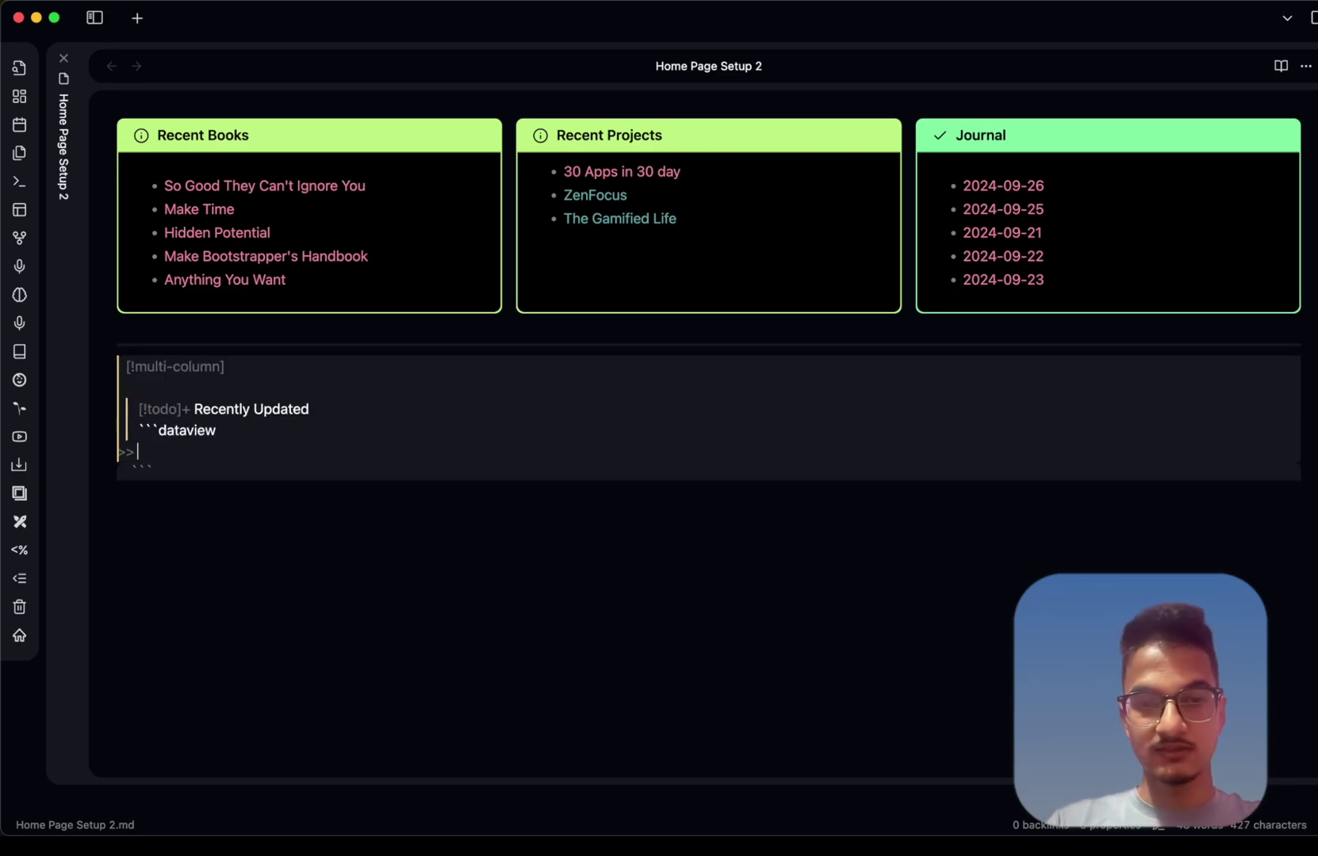
type("From \"")
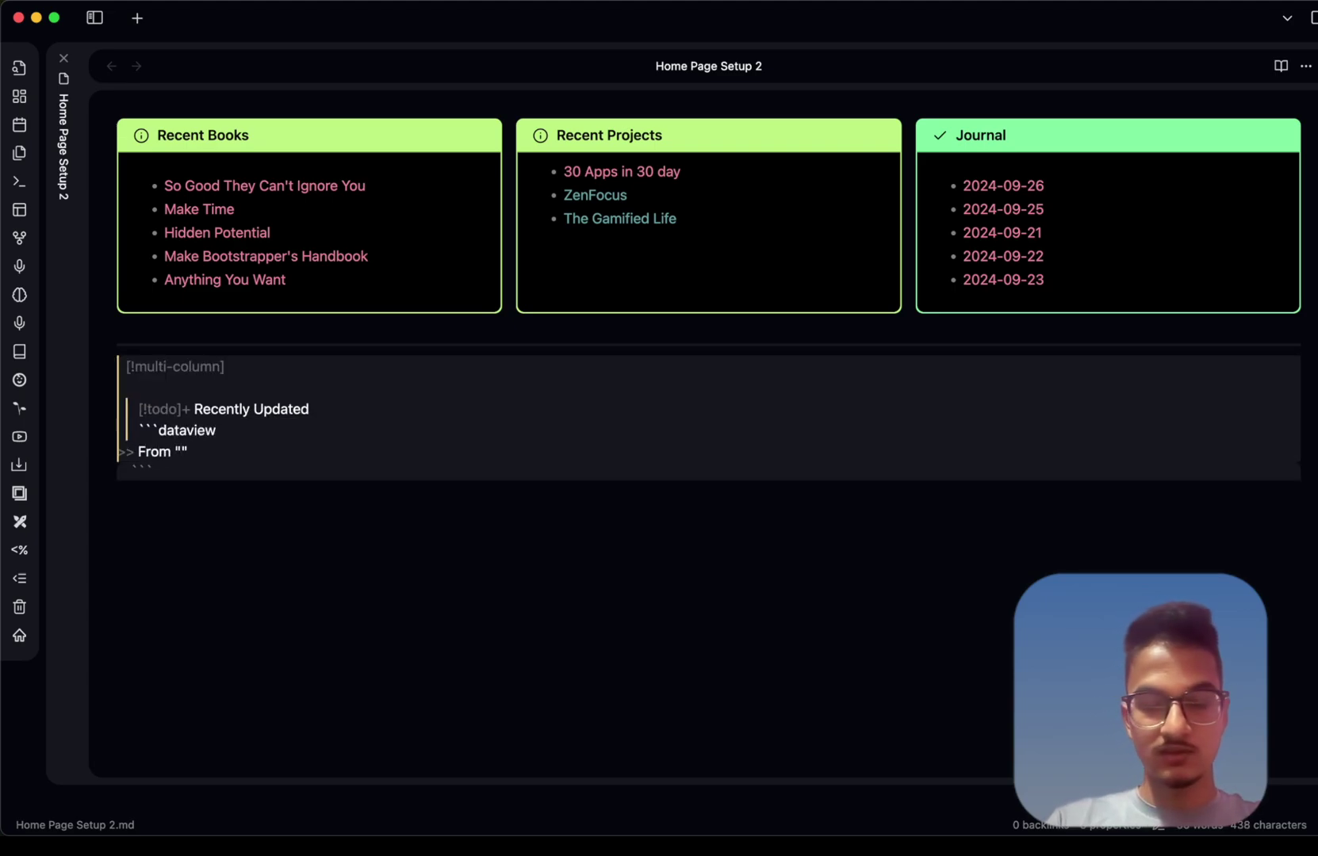
type("\"")
key("super+Left")
key("Return")
key("Up")
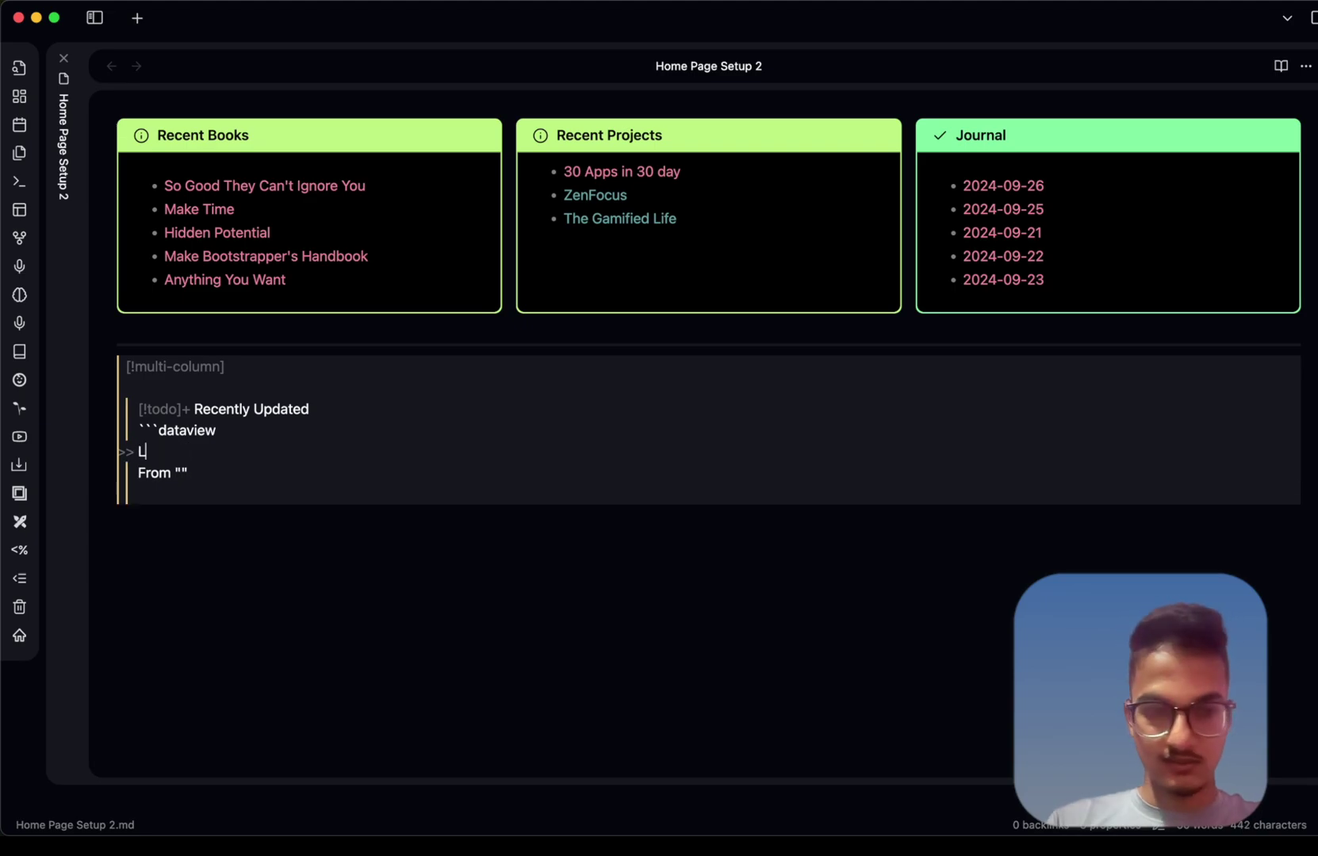
type("List")
Add the line "sort file.mtime Desc" below the From line of the Recently Updated query
left_click(313, 491)
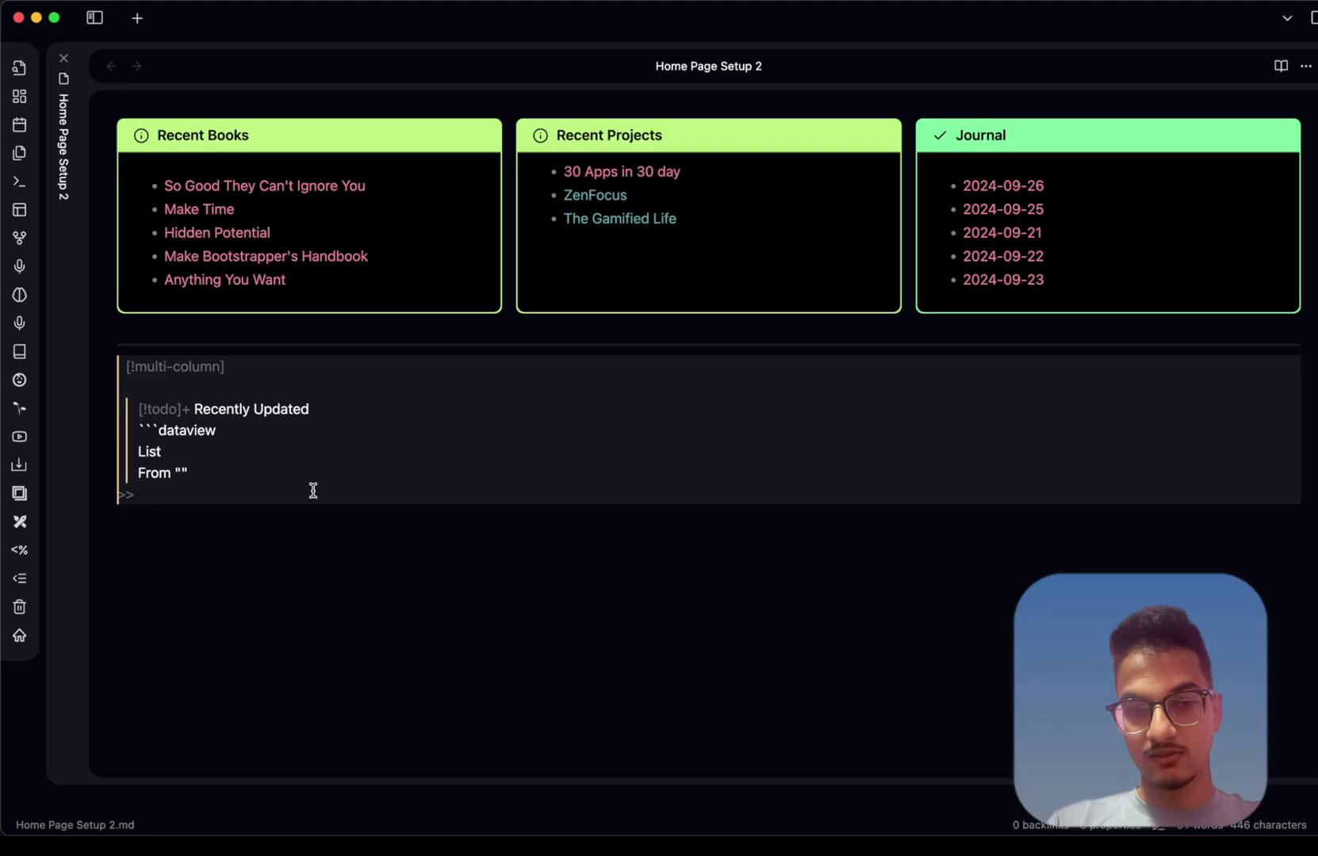
type("file")
key("BackSpace")
key("BackSpace")
key("BackSpace")
key("BackSpace")
type("s")
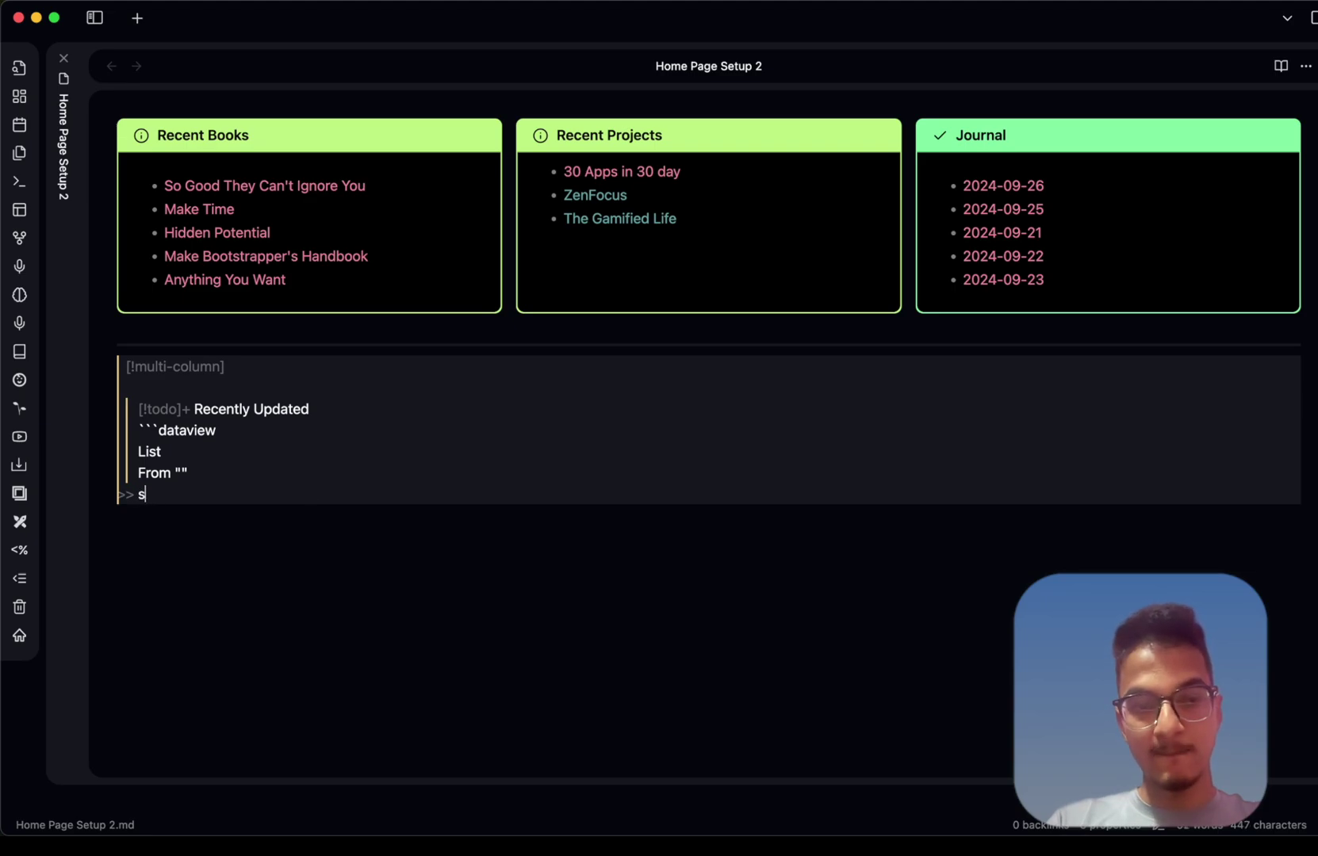
type("ort file")
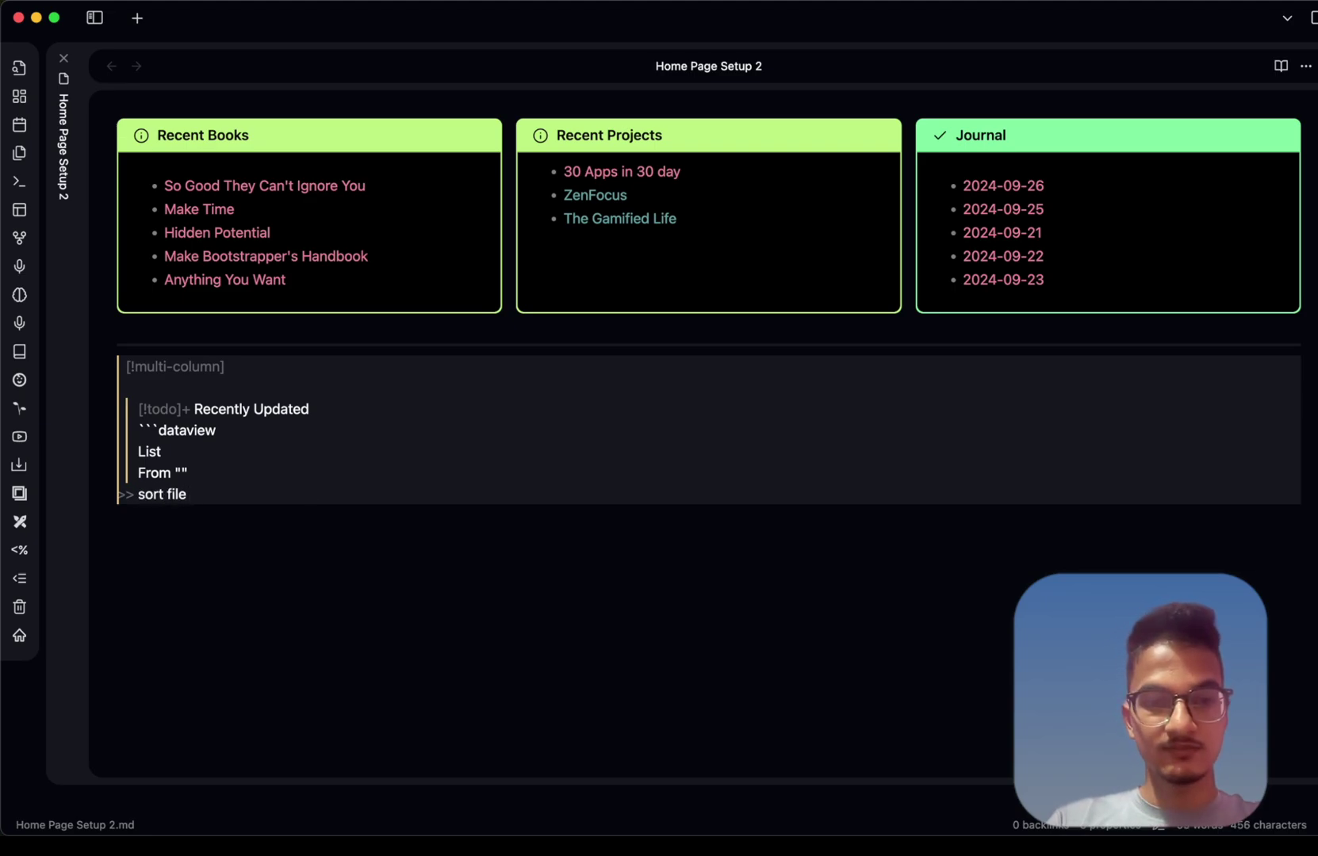
key("BackSpace")
type(".mtime")
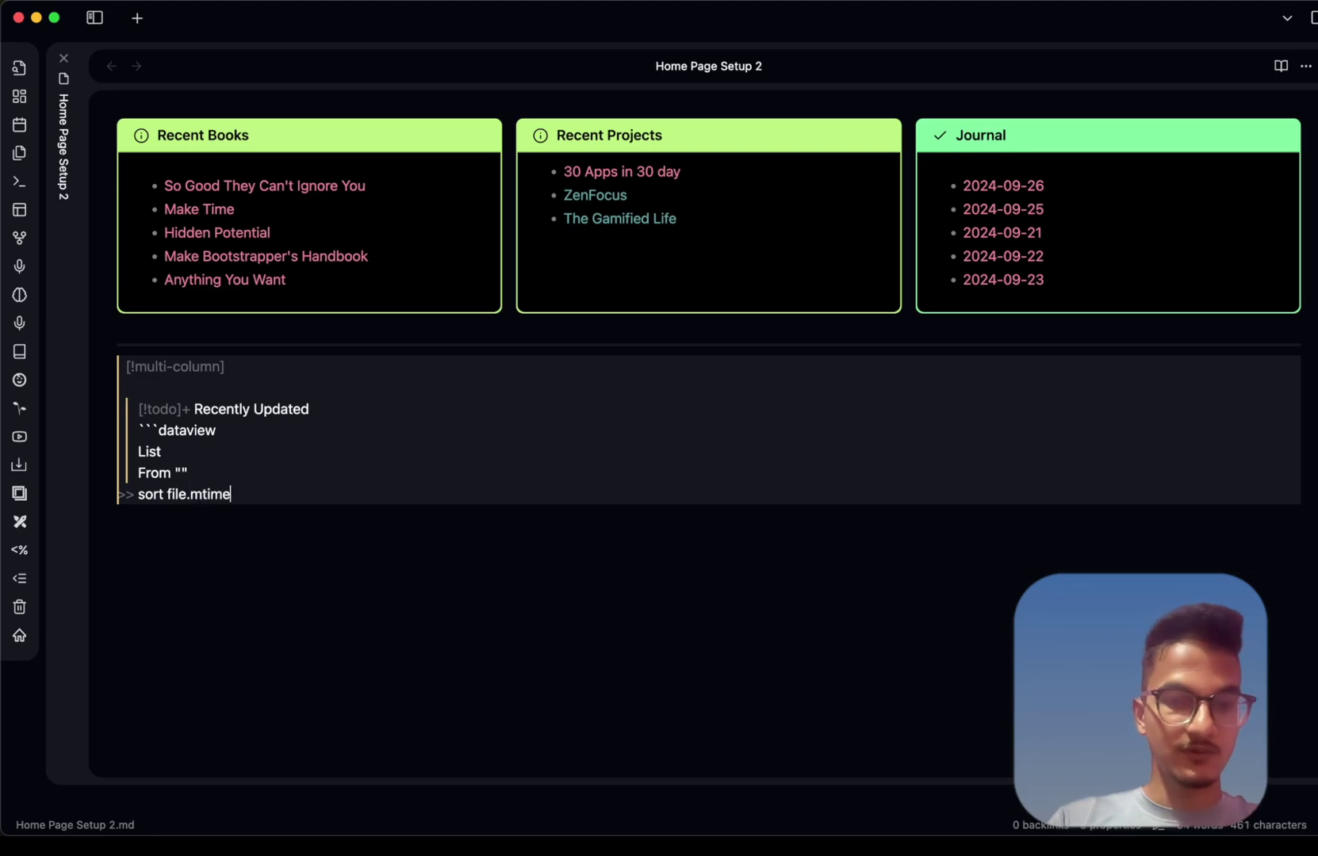
type(" Desc")
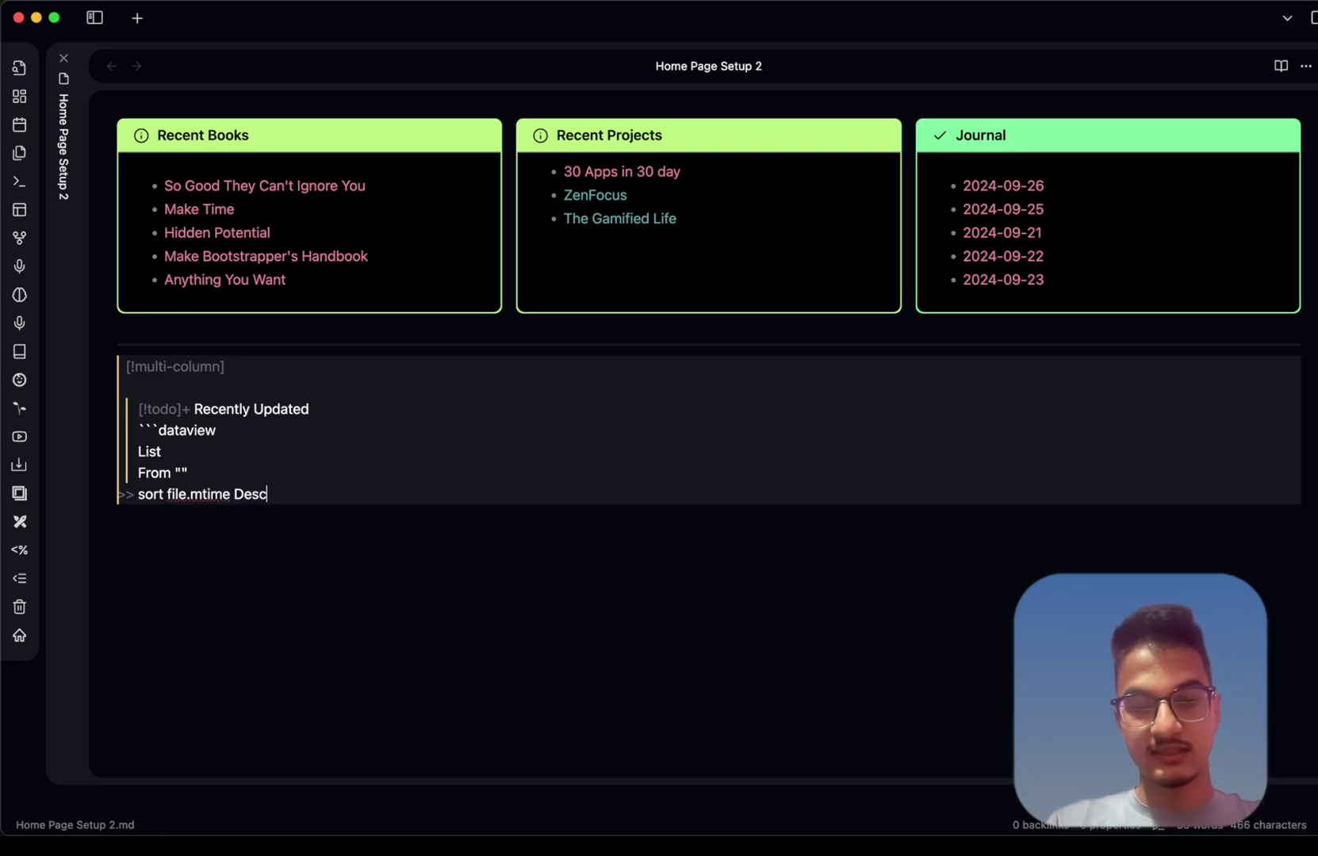
Add the line "Limit 5" to the Recently Updated query, toggle the page preview and return to editing
key("Return")
type("Limit ")
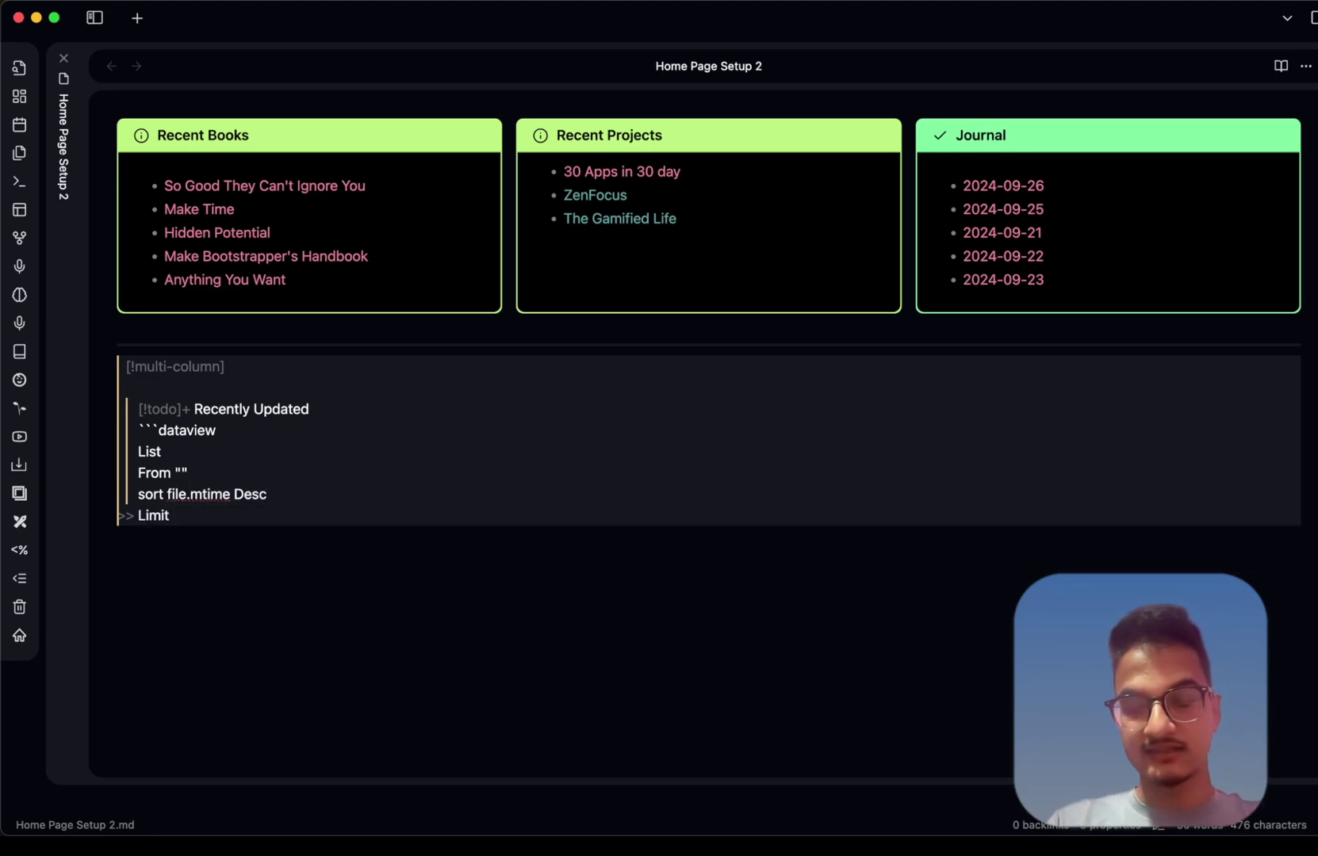
type("5")
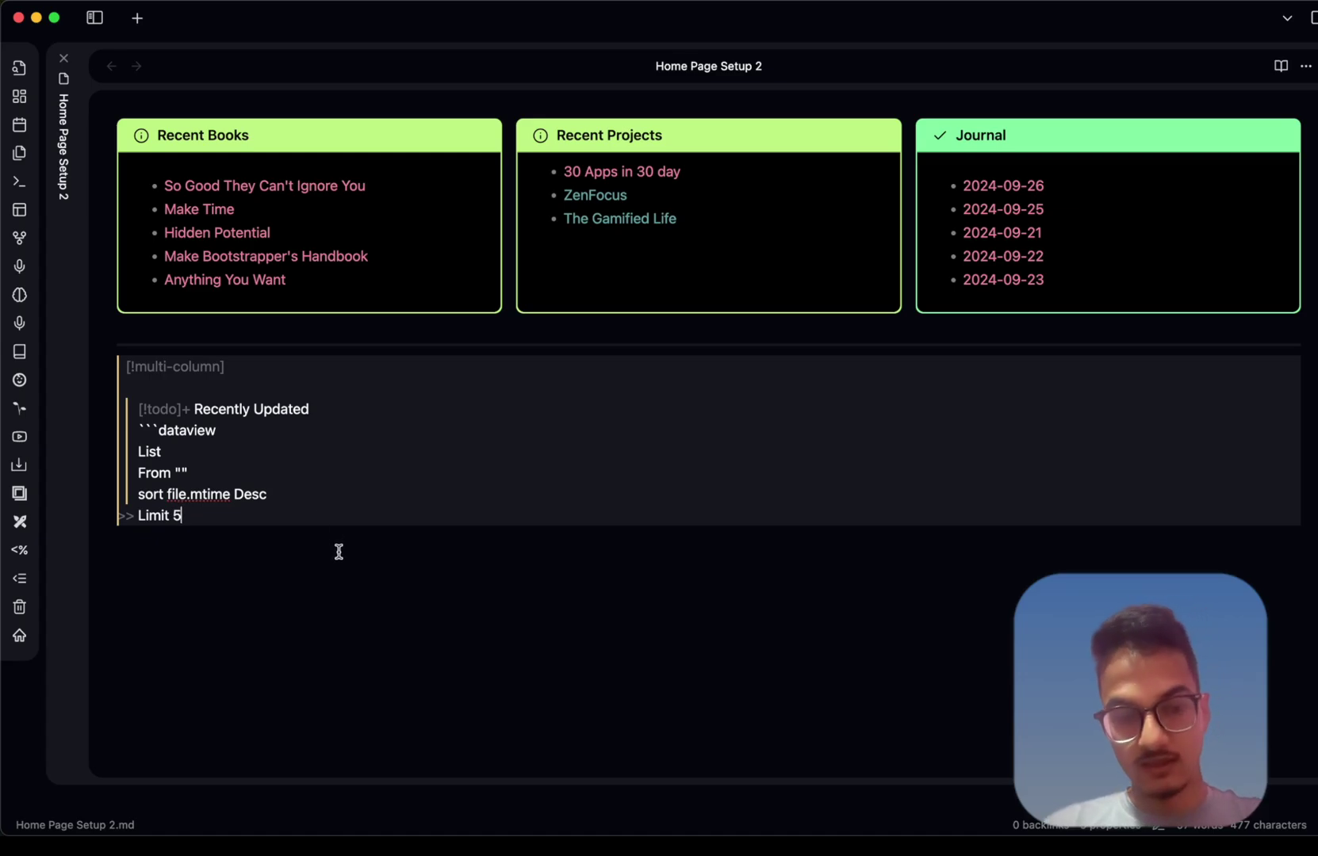
key("super+e")
key("super+e")
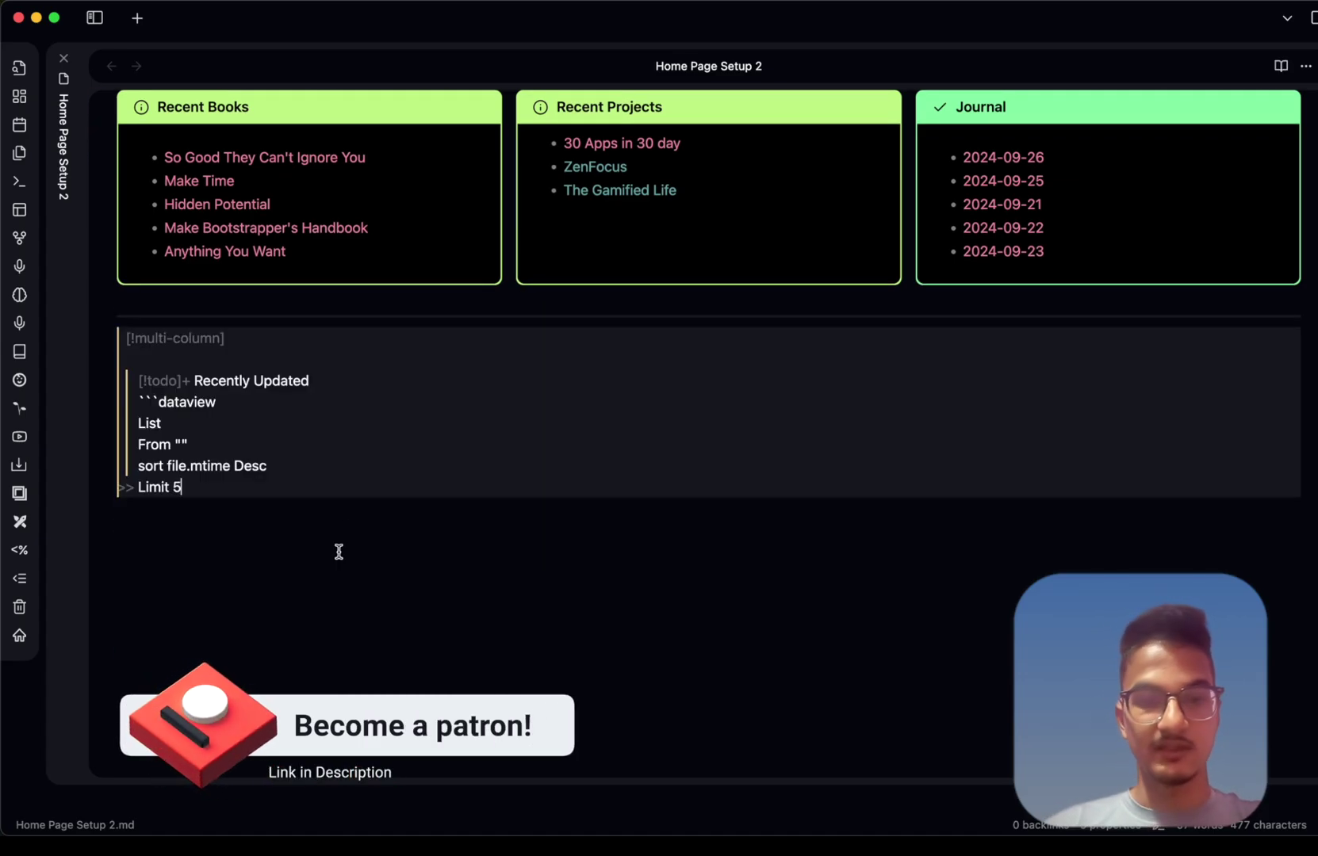
Add a second nested callout "[!danger]+" titled "Recently Created" below the Recently Updated query, separated by a single-level quote line
key("Return")
key("BackSpace")
key("BackSpace")
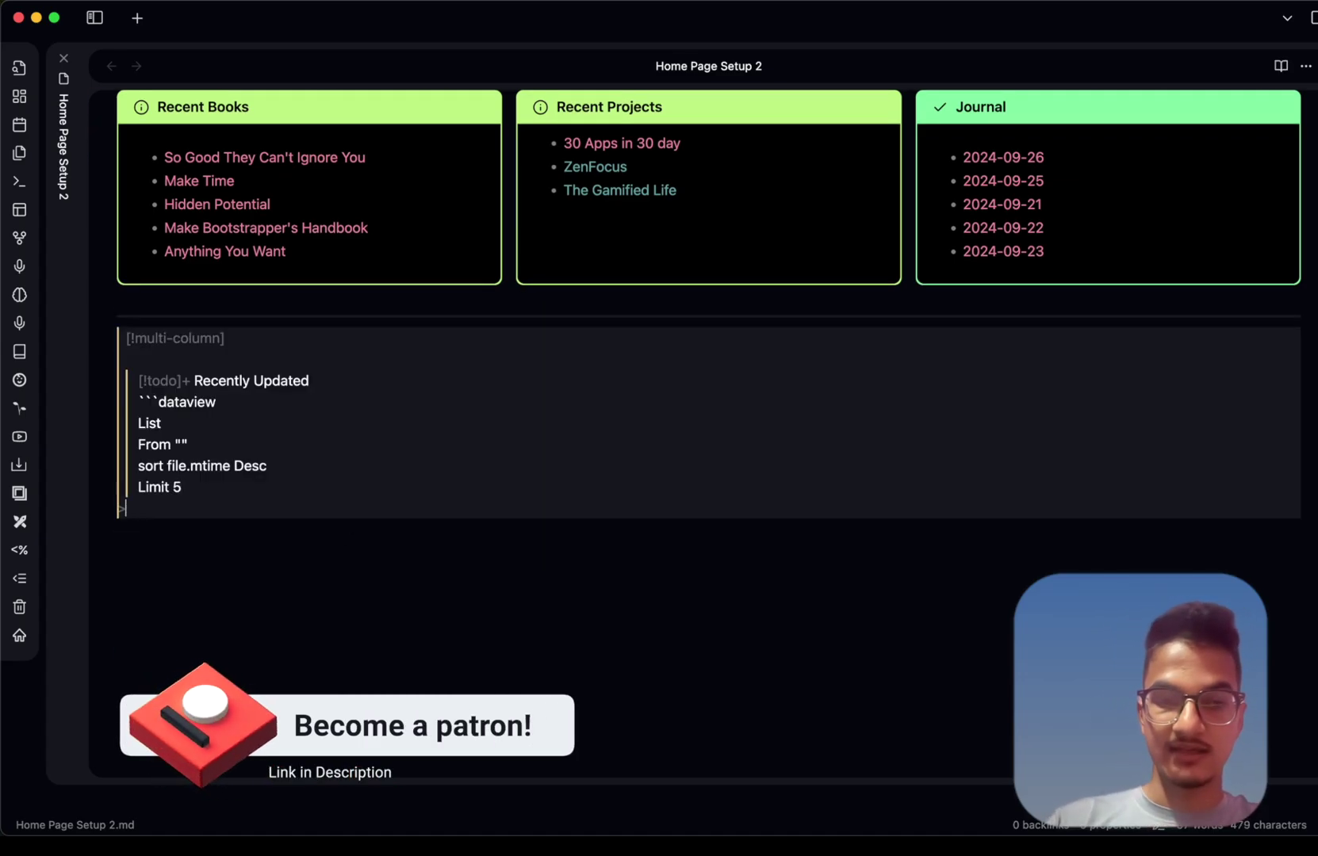
key("Return")
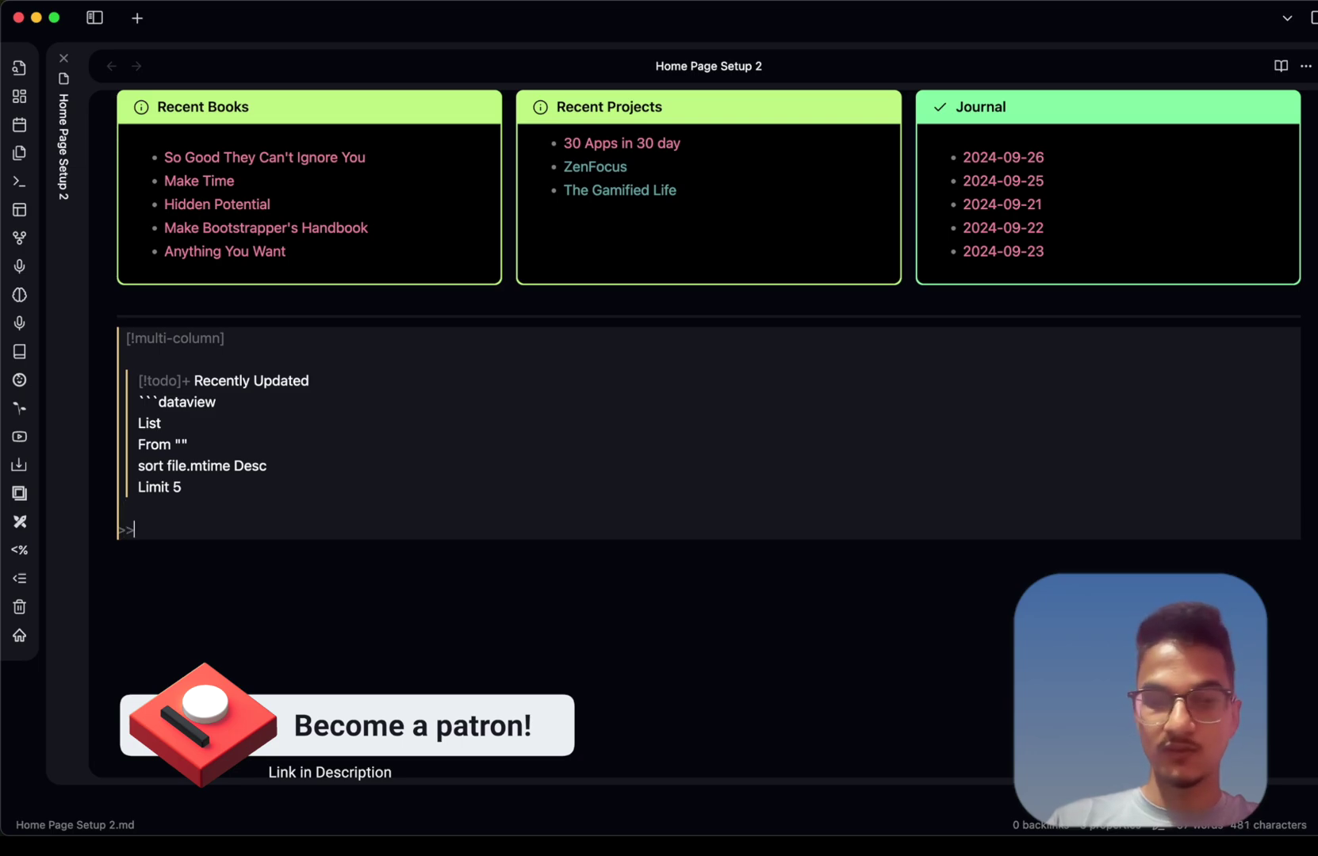
type(">")
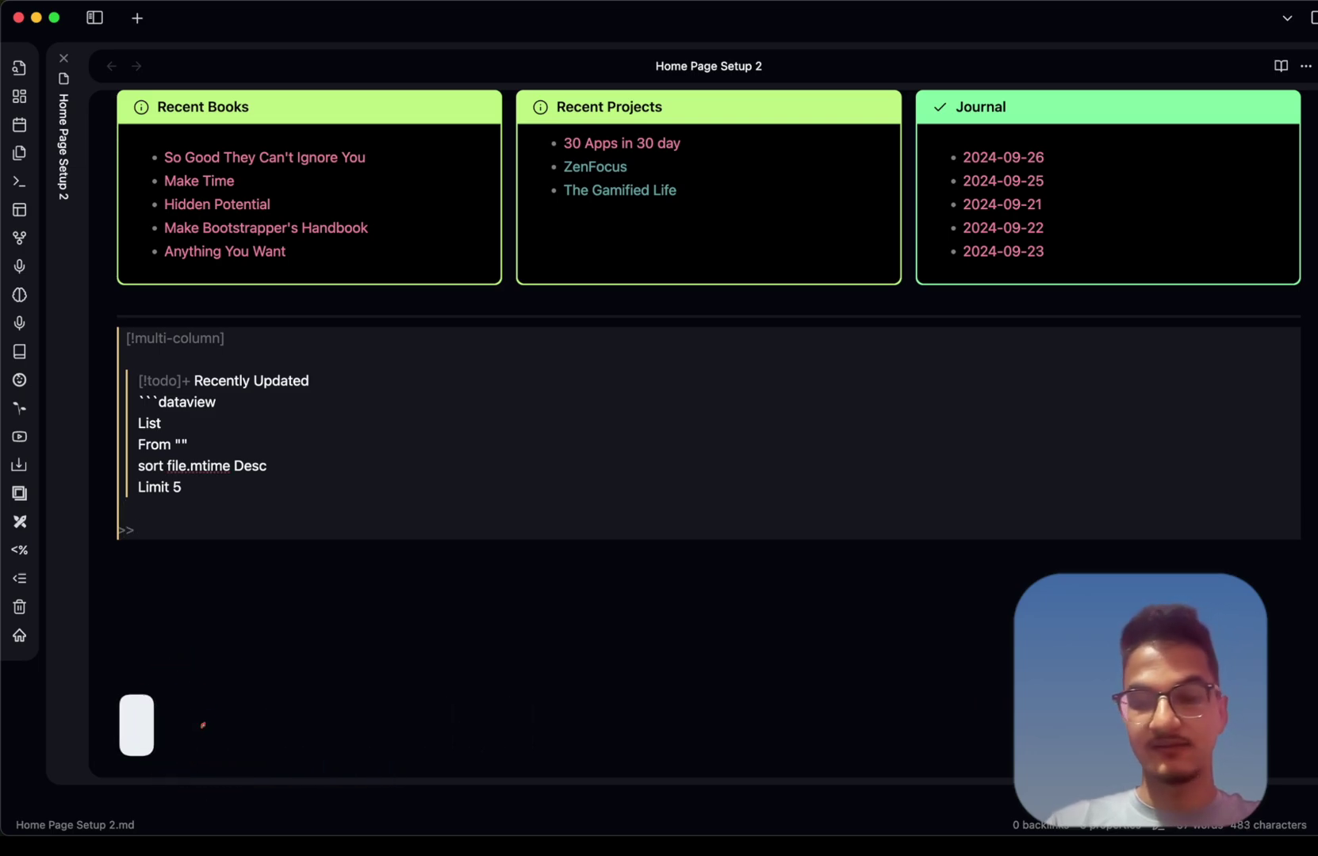
type(" [!danger]+ Recently")
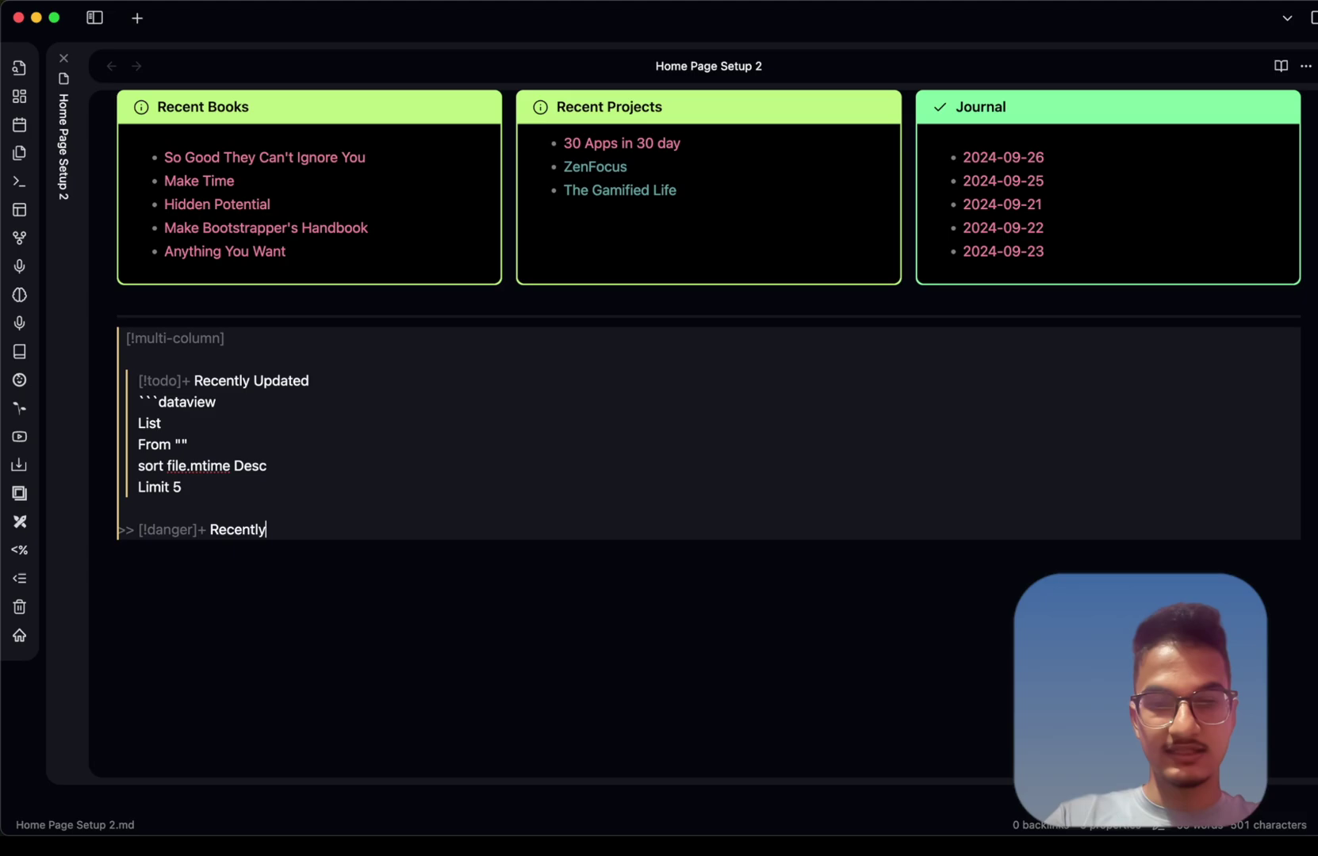
type(" Created")
key("Return")
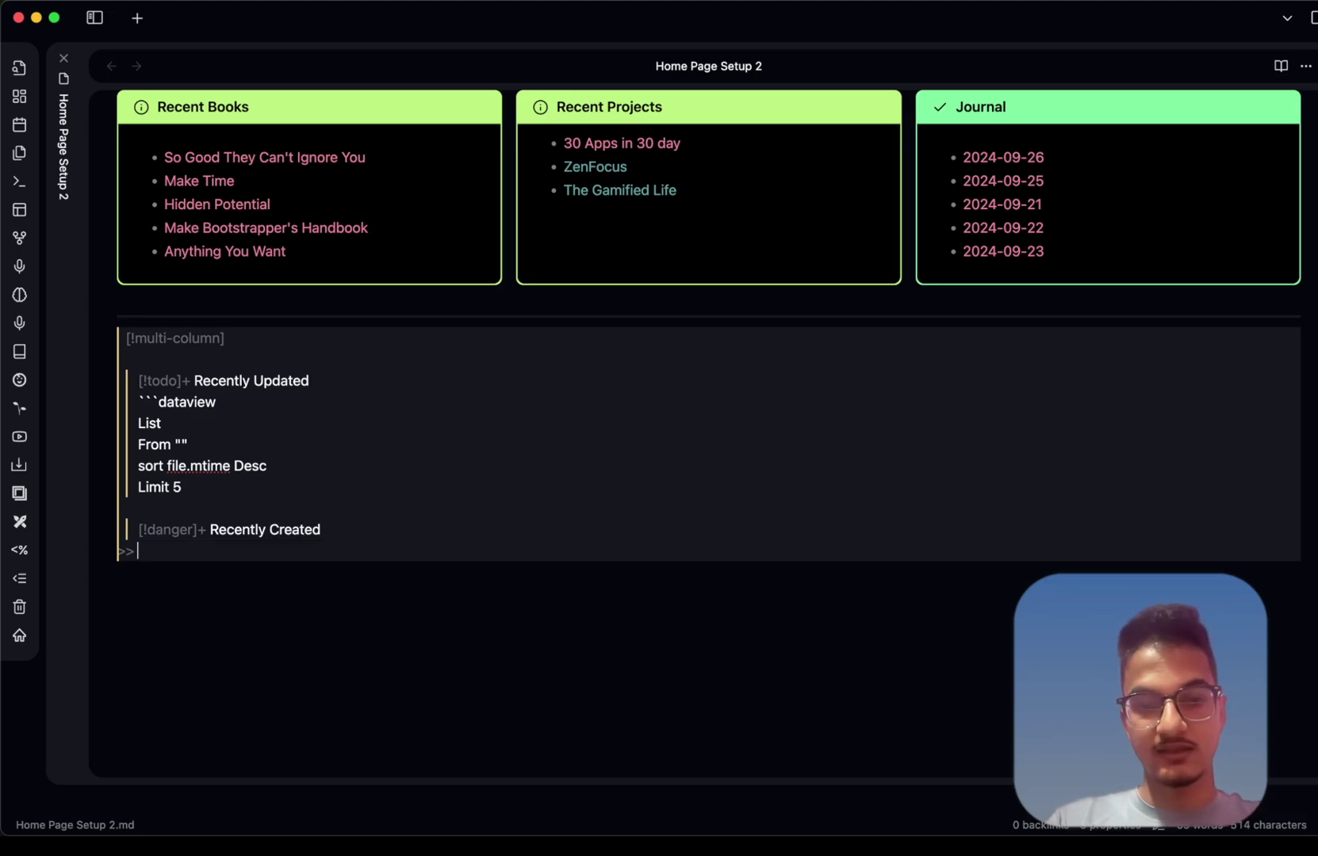
Start a dataview code block in the Recently Created callout with the lines List and From ""
type("`")
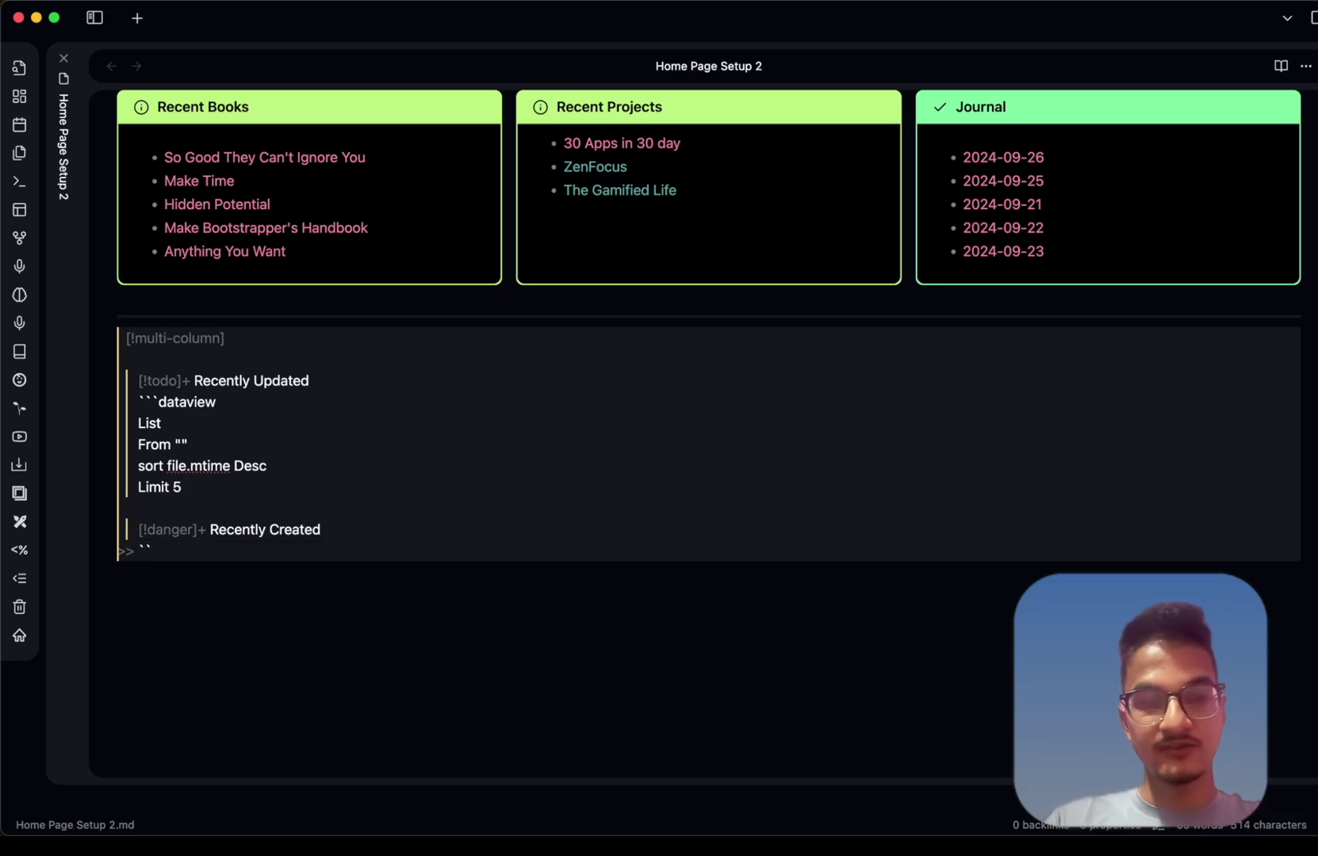
type("`dataview")
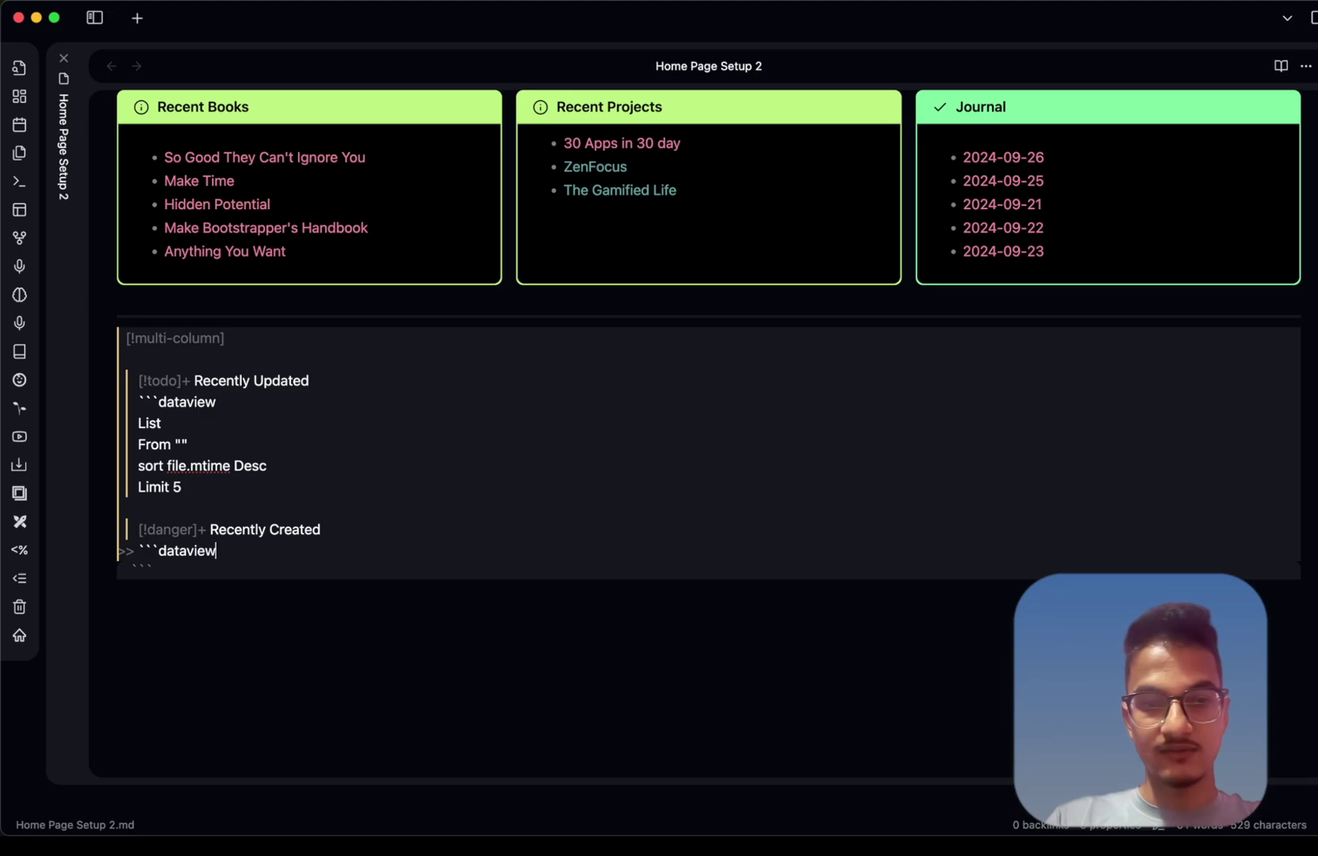
key("Return")
type("List")
key("Return")
type("F")
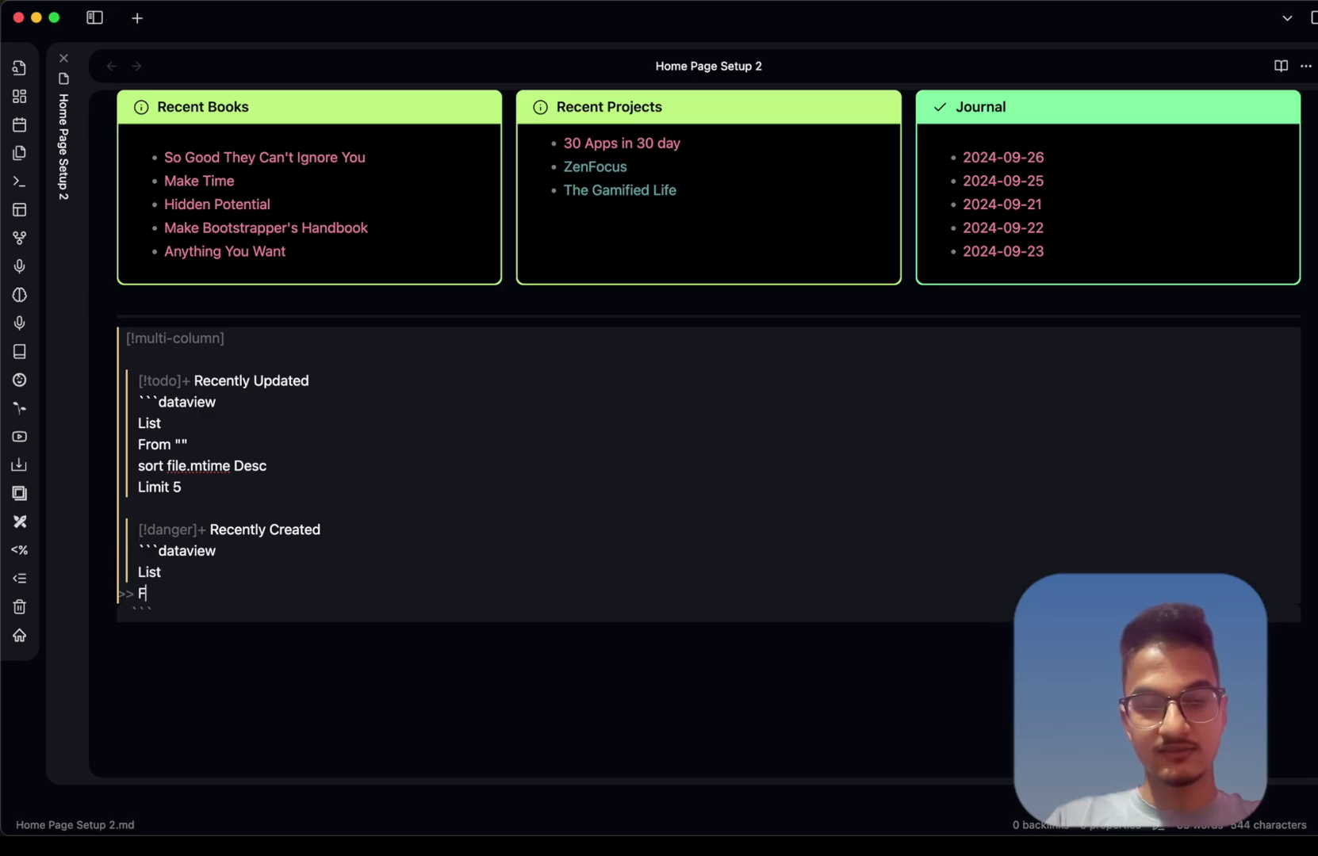
type("rom \"")
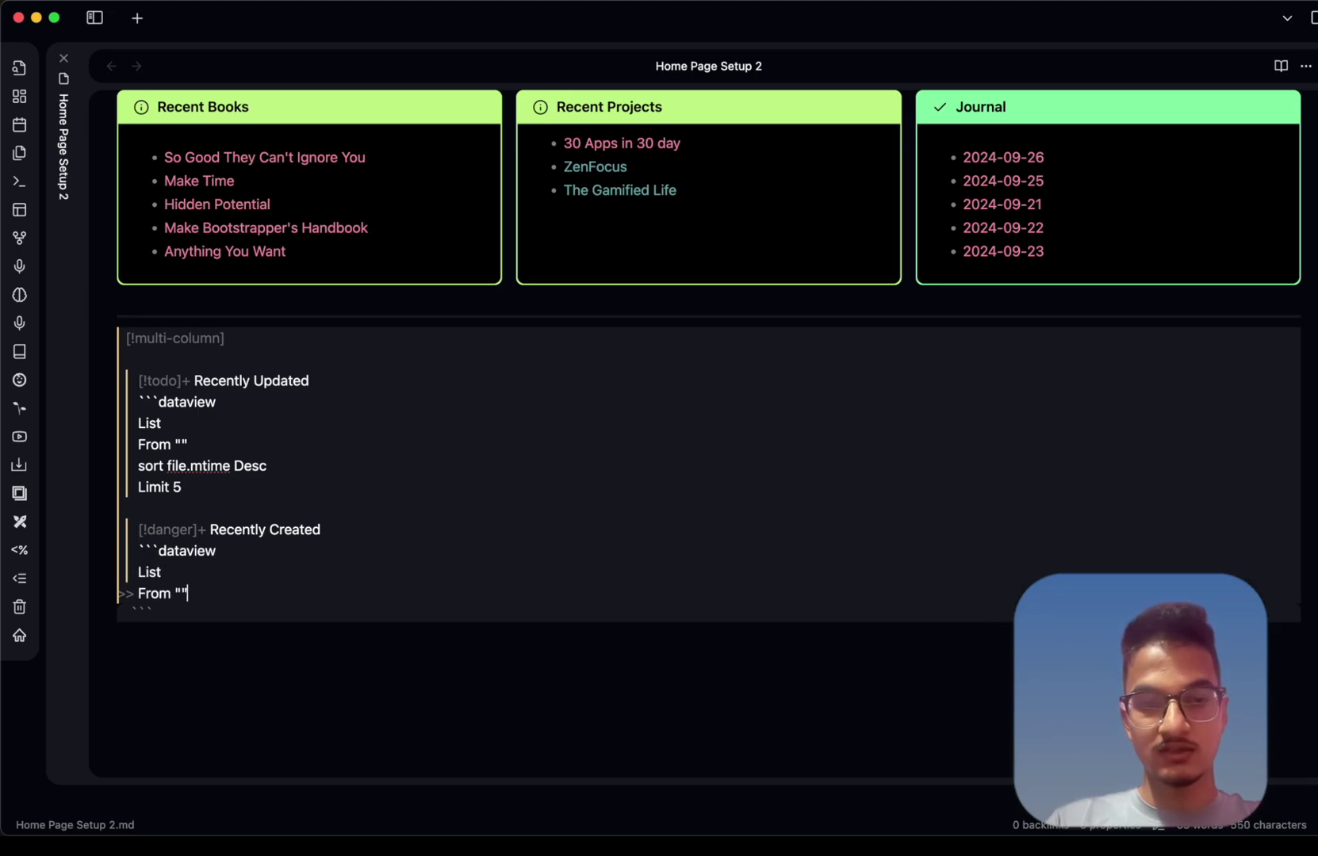
Complete the Recently Created query with the lines "sort file.ctime Desc" and "Limit 5"
key("Return")
type("sort file")
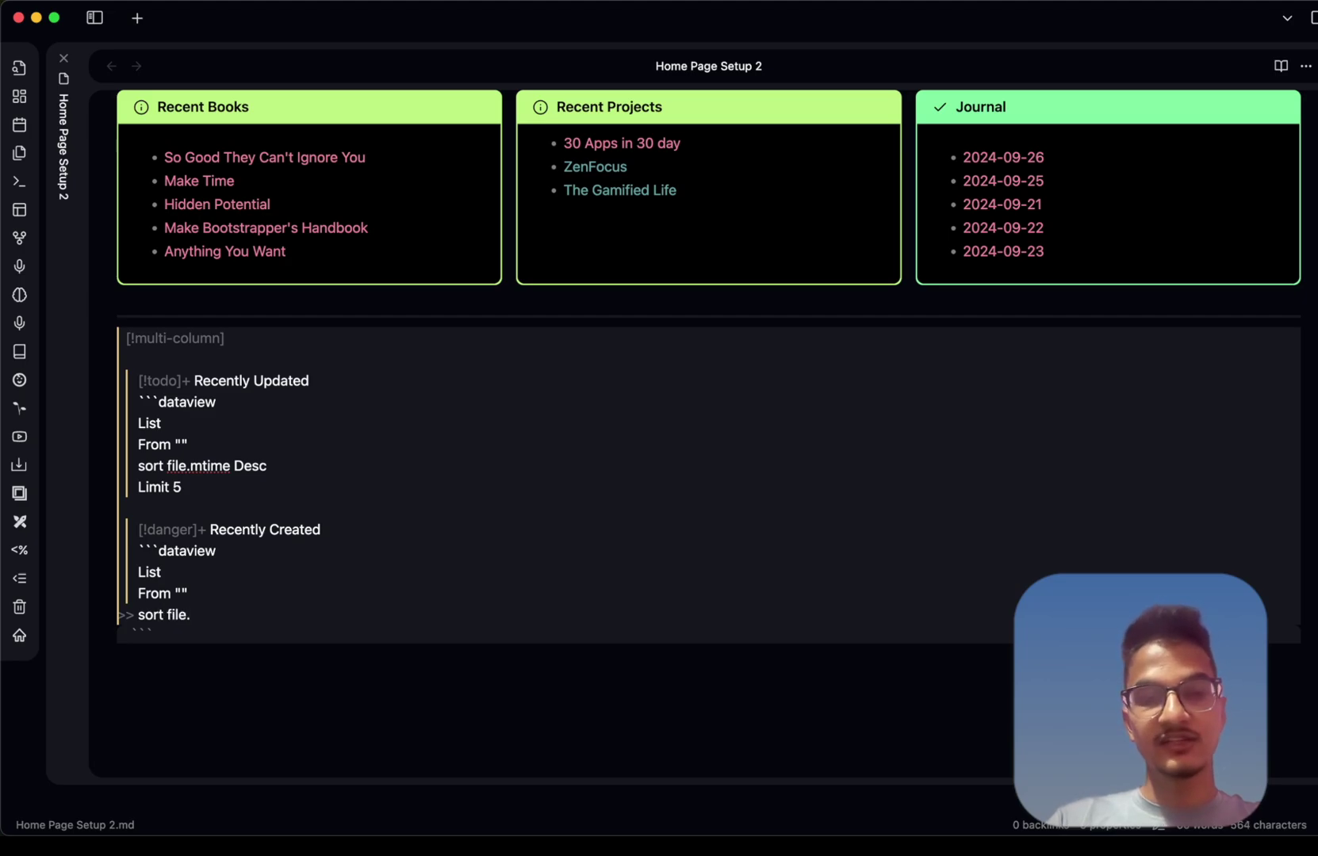
type(".ctime ")
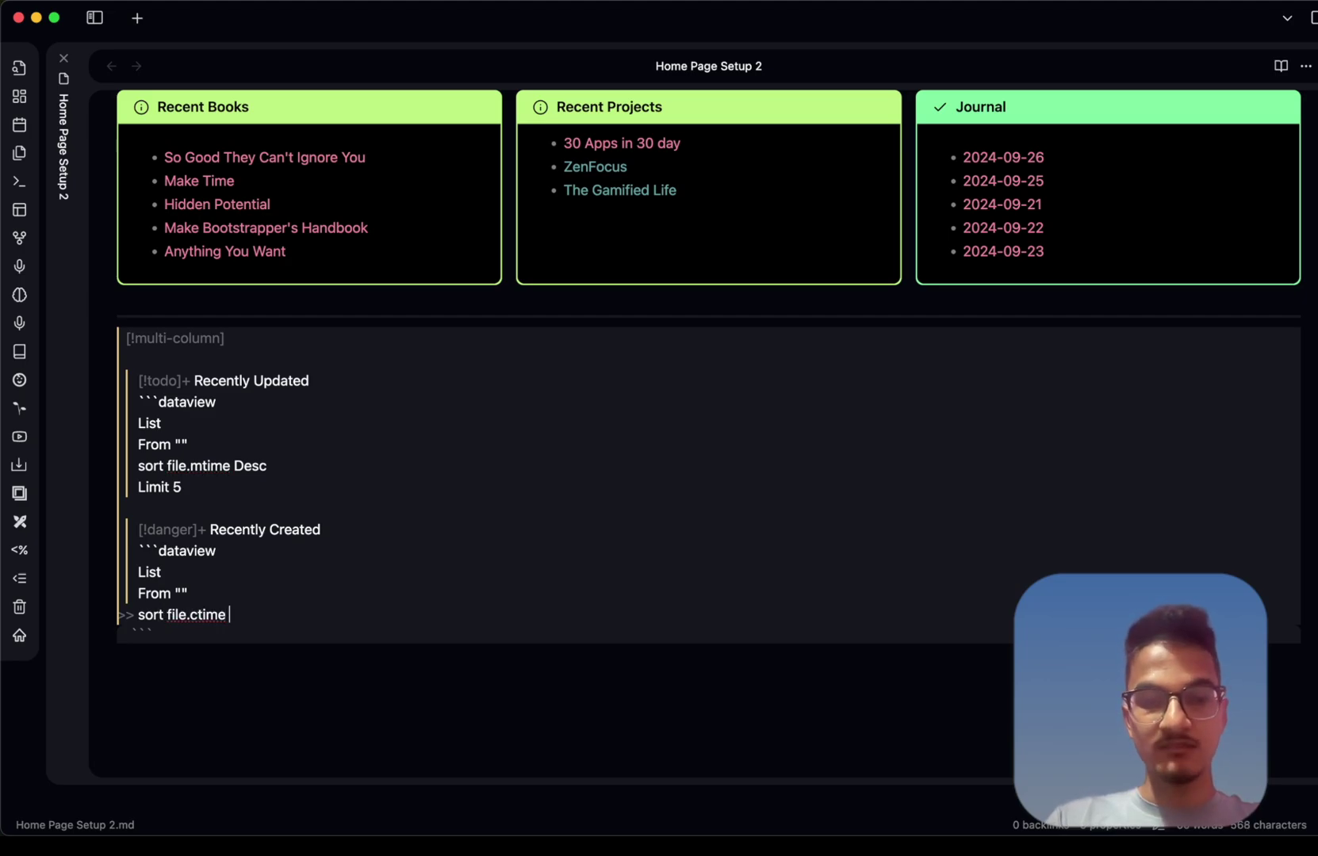
type("Desc")
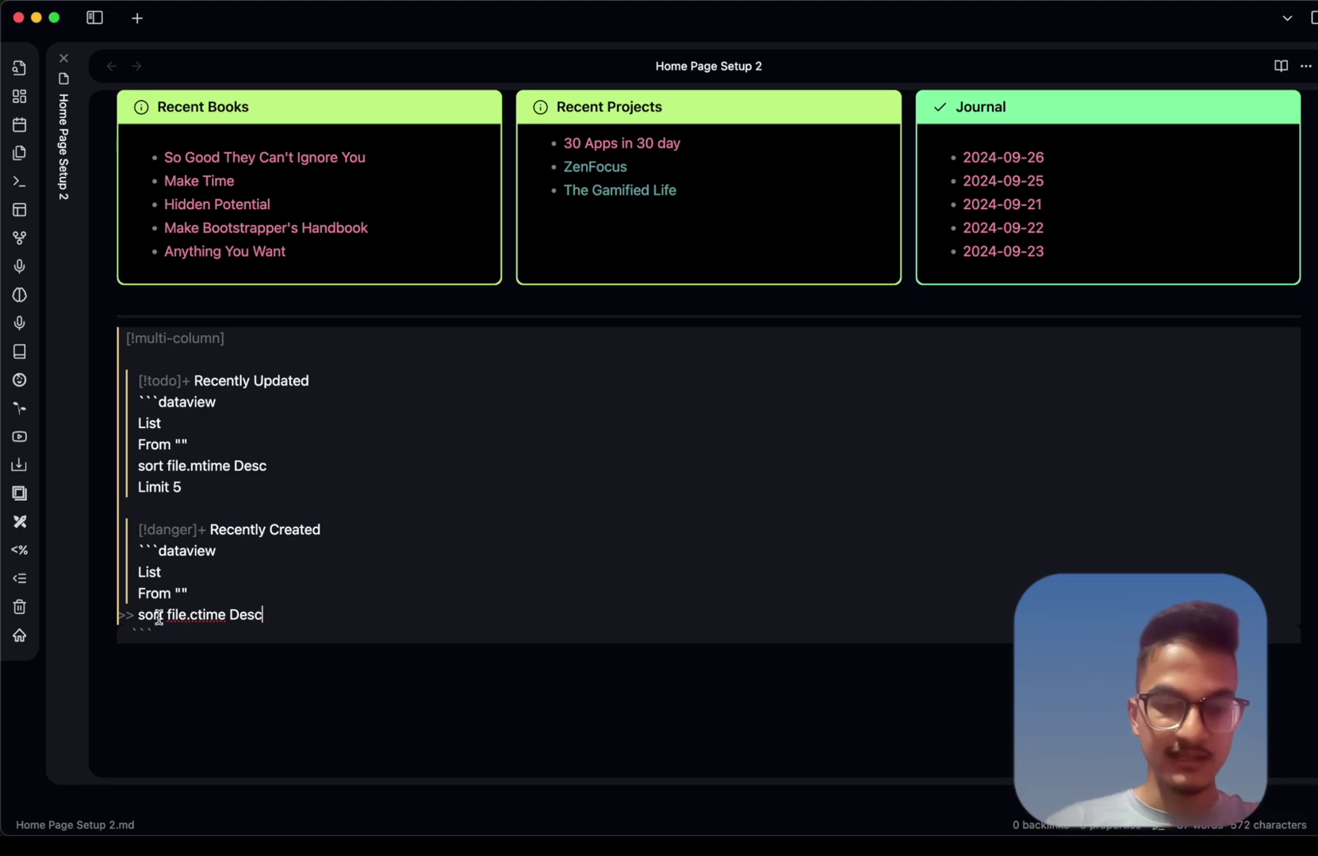
key("Return")
type("Limit 5")
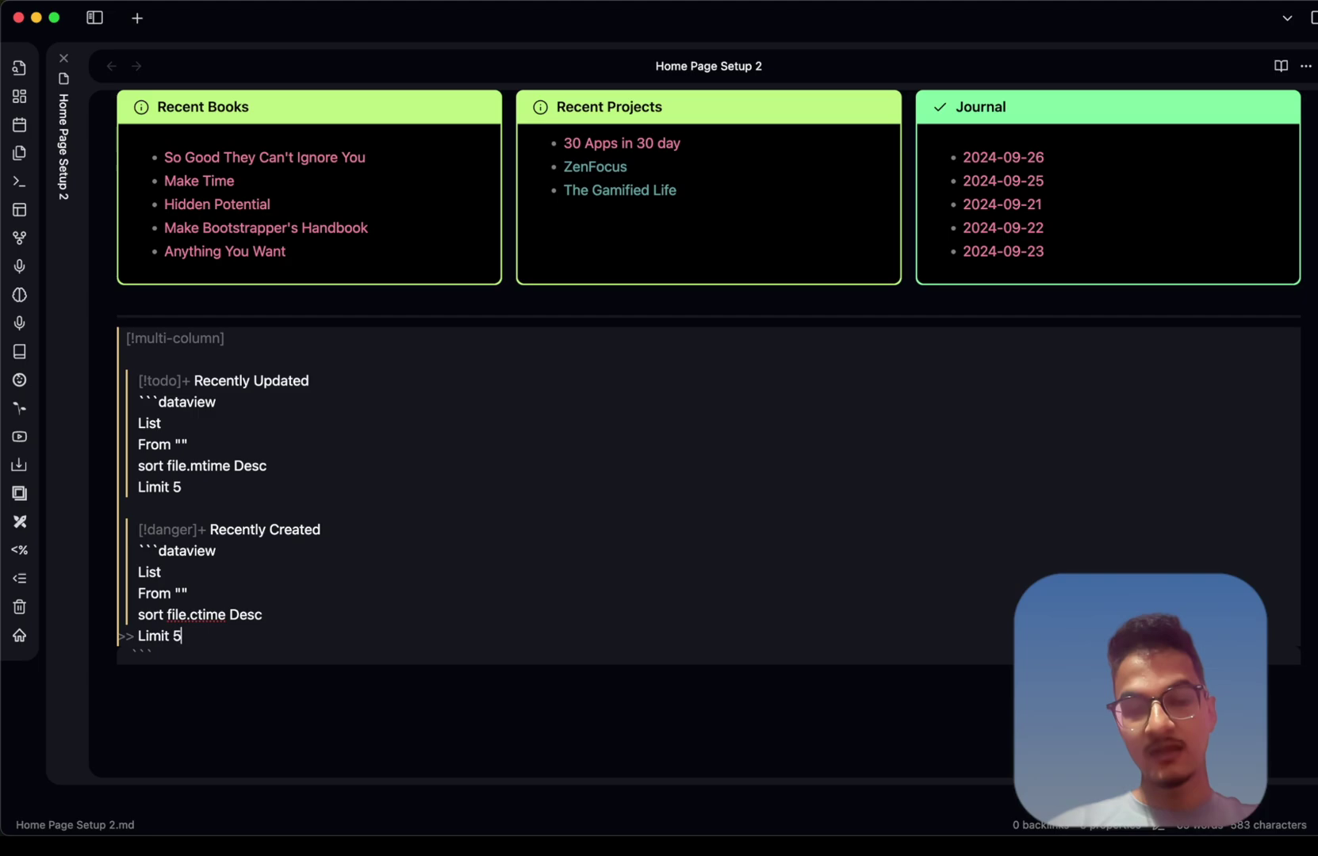
Highlight the Recently Created query's Limit line, and leave the multi-column callout to view both rendered lists
left_click_drag(138, 637, 177, 637)
left_click(172, 639)
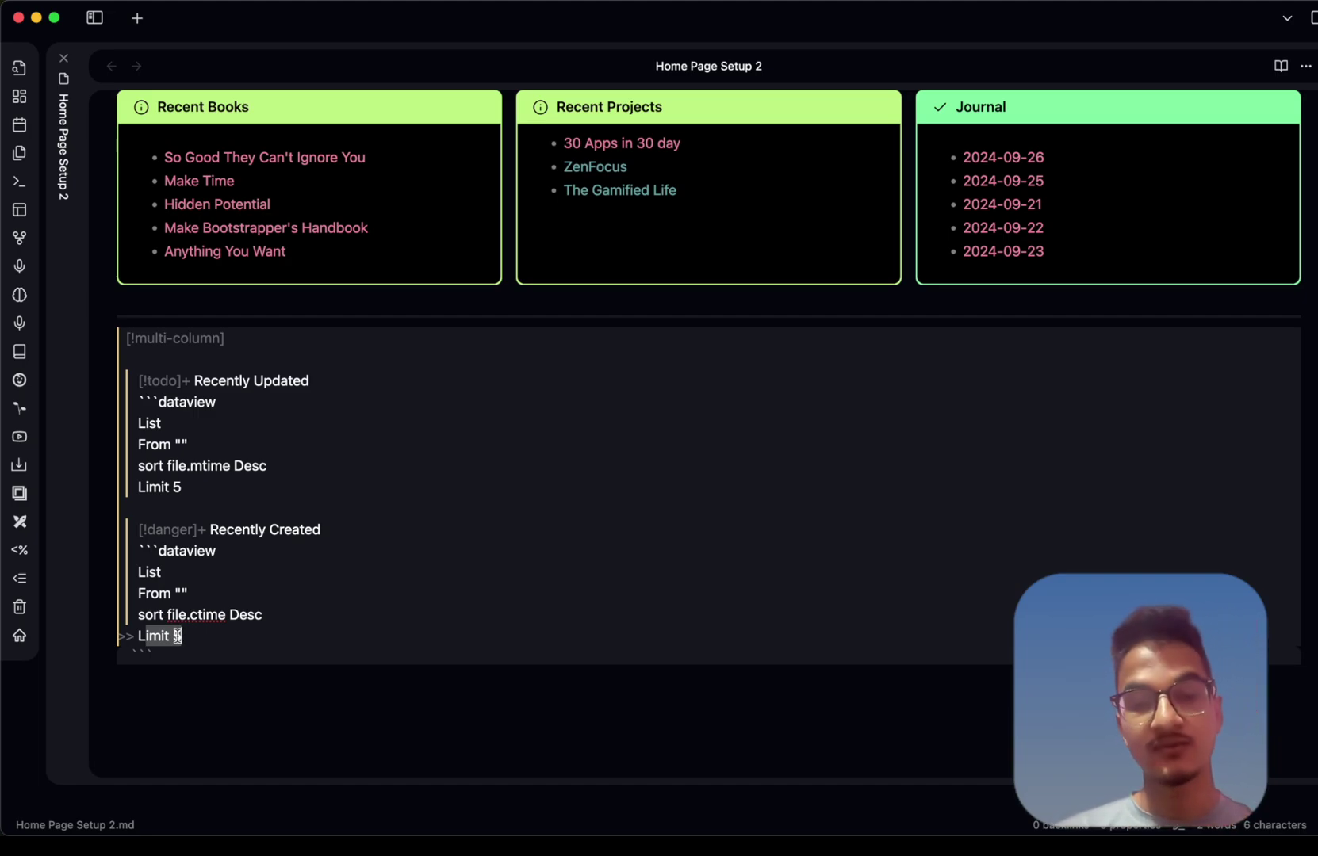
left_click(209, 638)
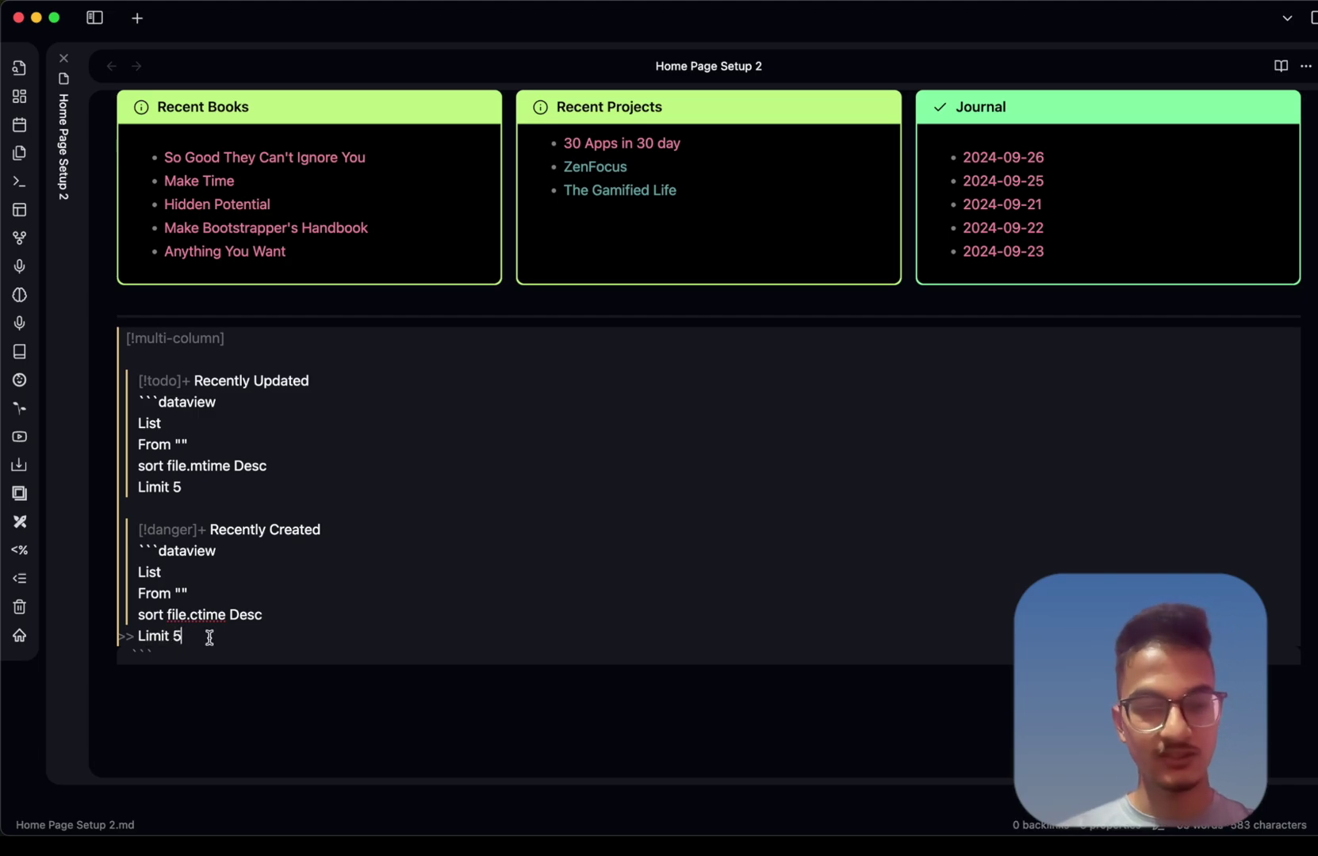
left_click_drag(139, 641, 172, 636)
left_click(182, 639)
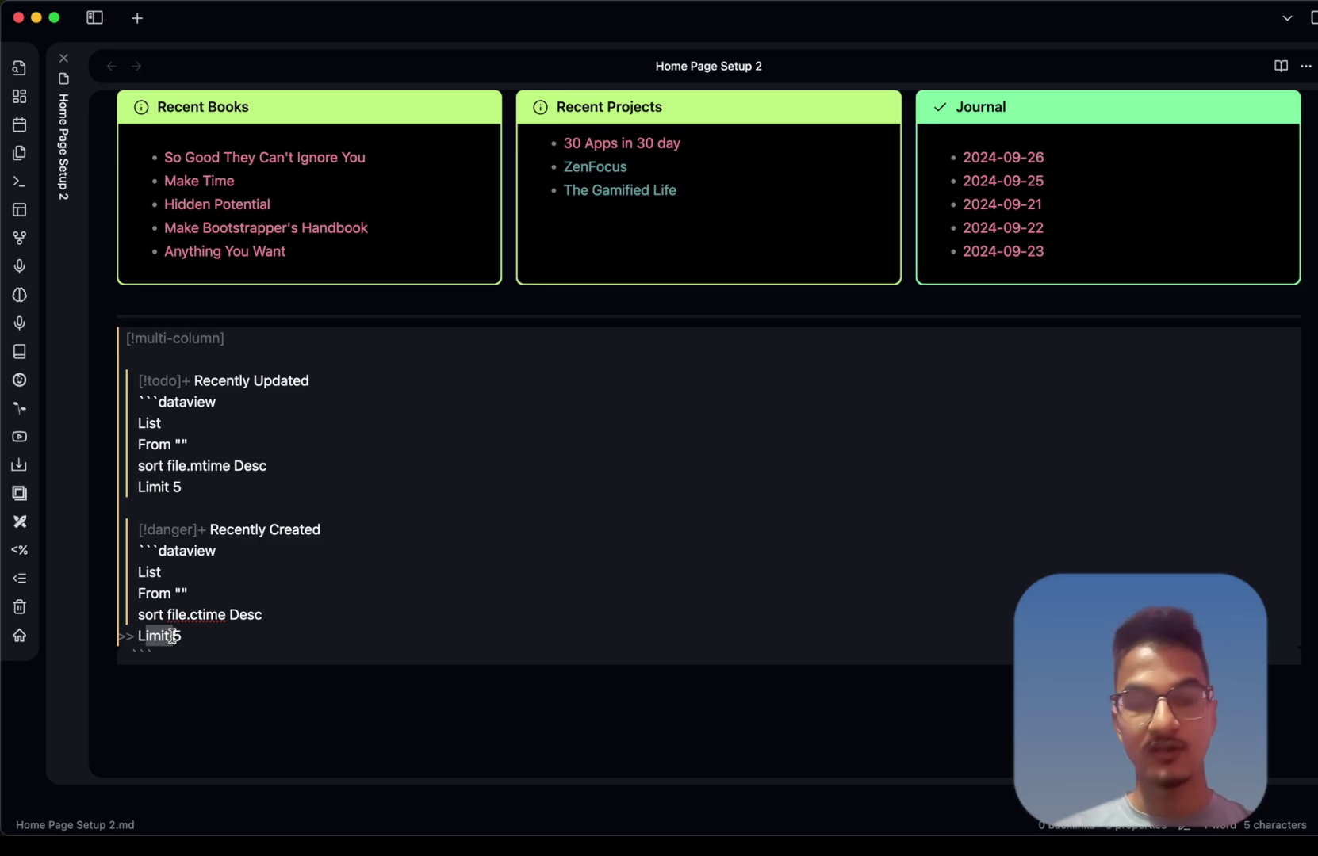
left_click(210, 634)
left_click(203, 648)
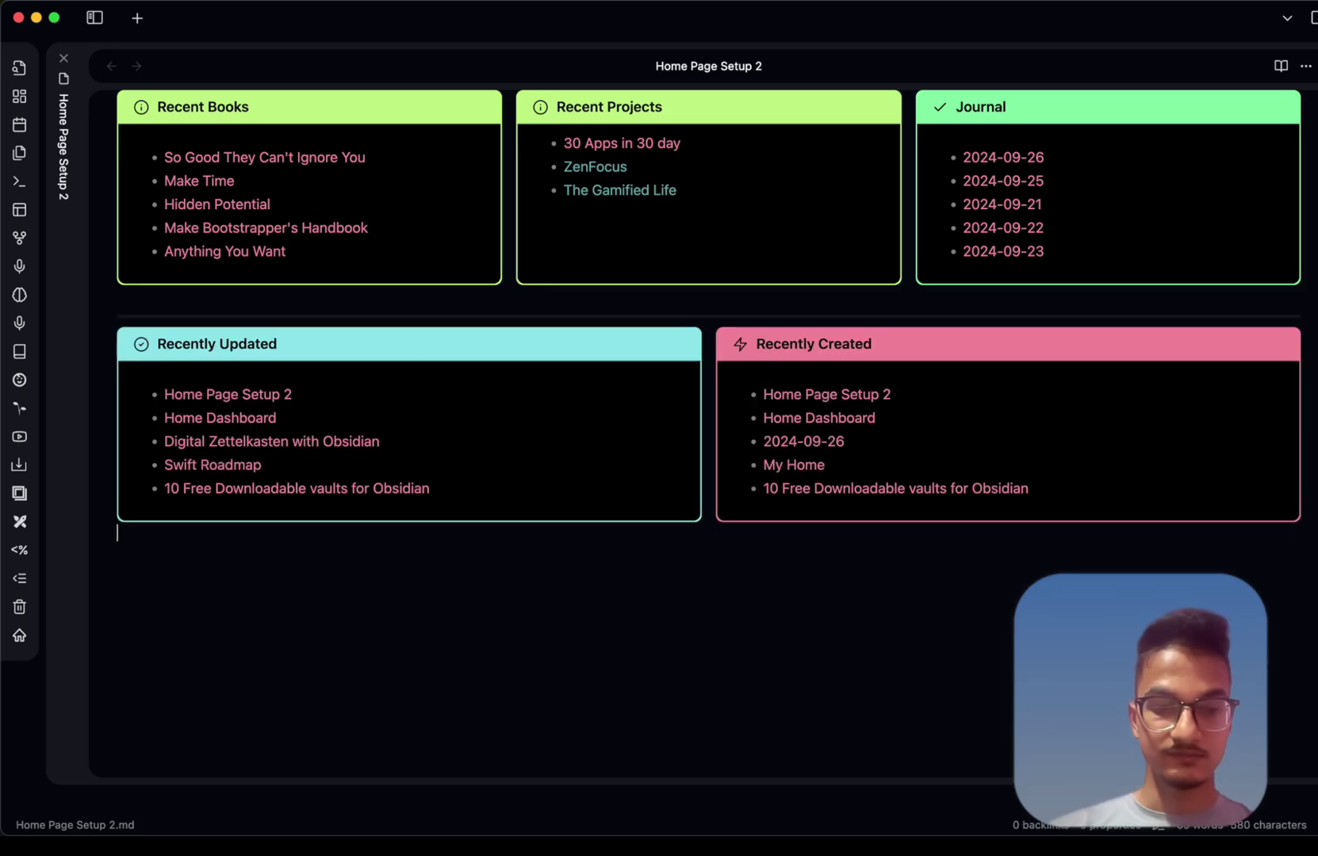
Close the Recently Created dataview code block with a line of three backticks at the second quote level
left_click(141, 652)
key("Return")
type("```")
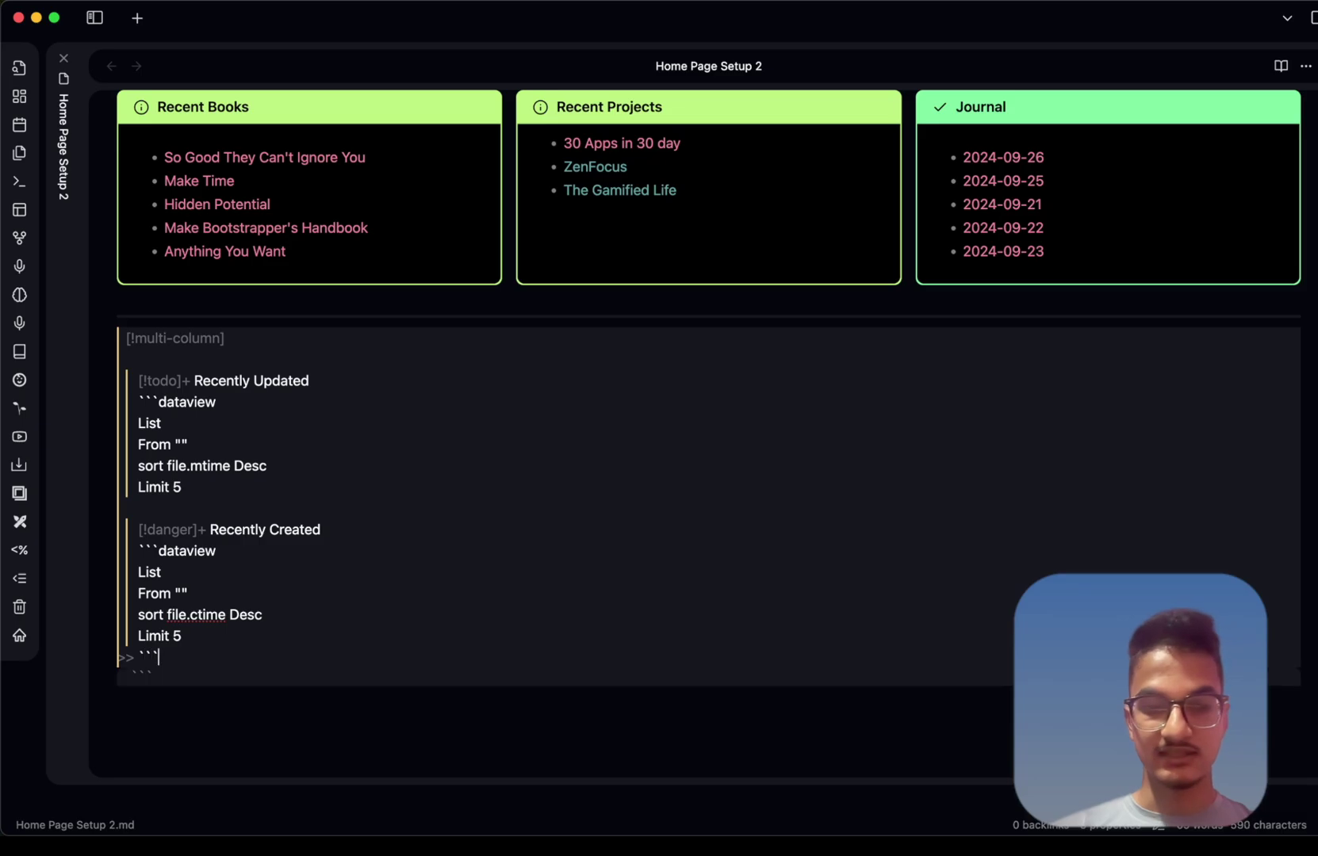
key("super+z")
key("BackSpace")
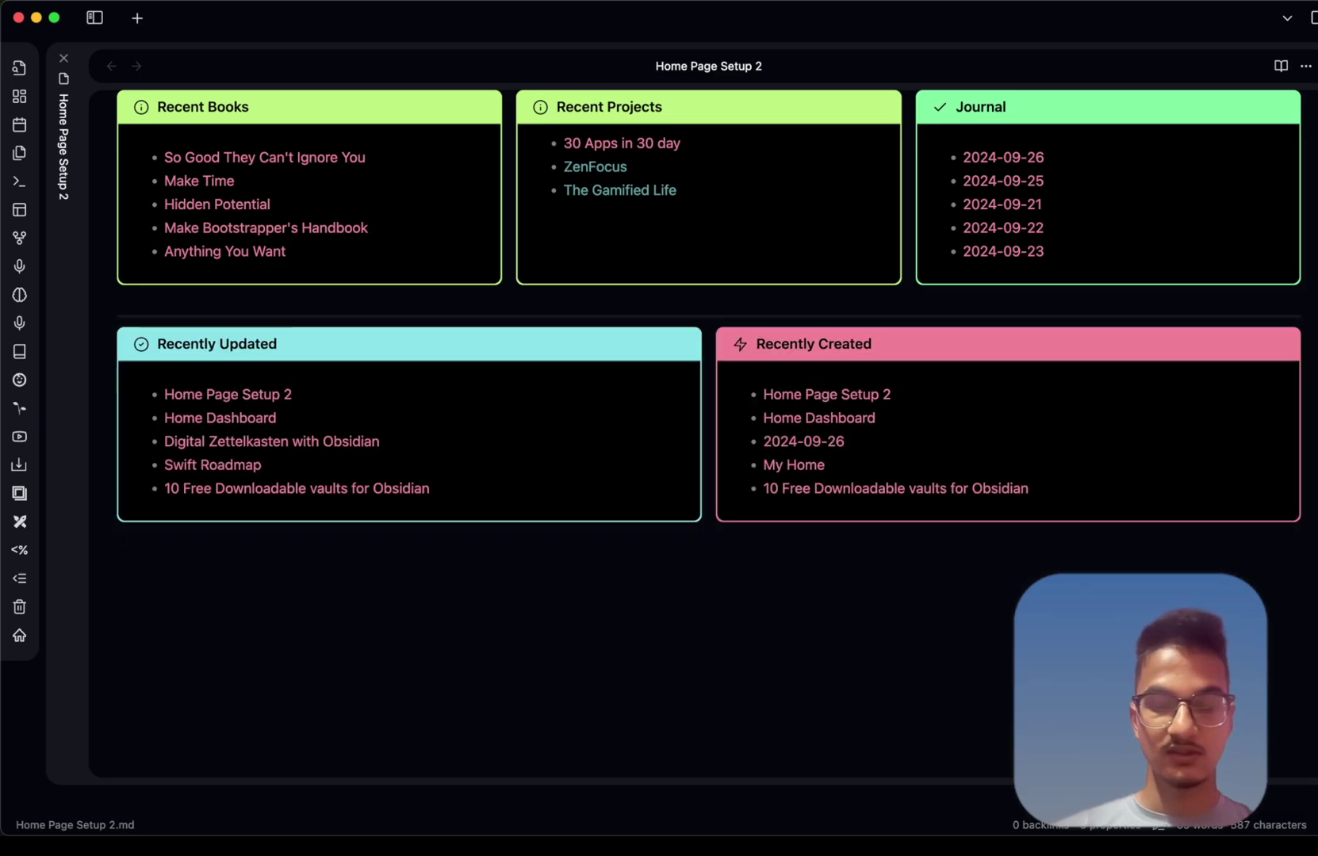
key("BackSpace")
type(">> ```")
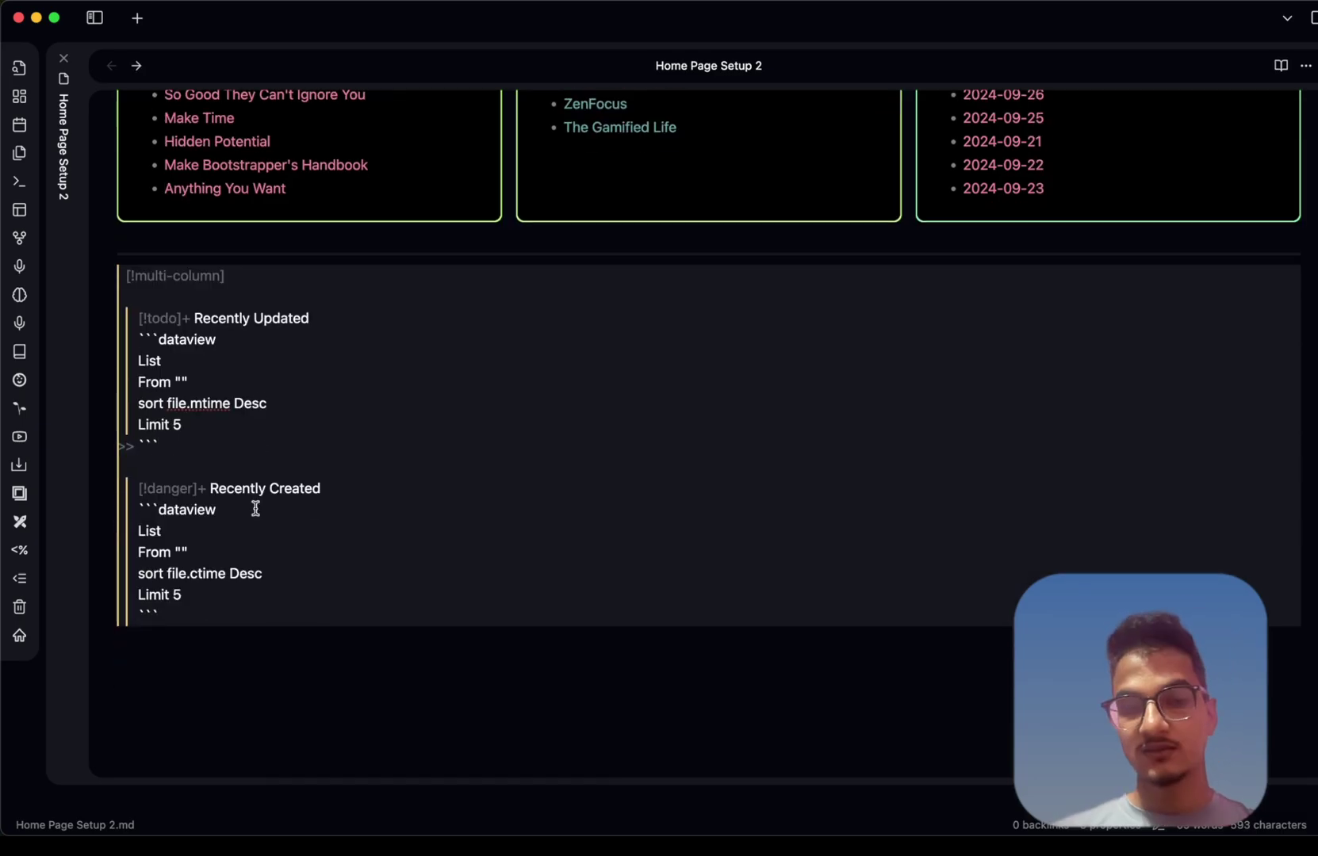
Display the note in reading view and review the banner and the callouts below it
key("super+e")
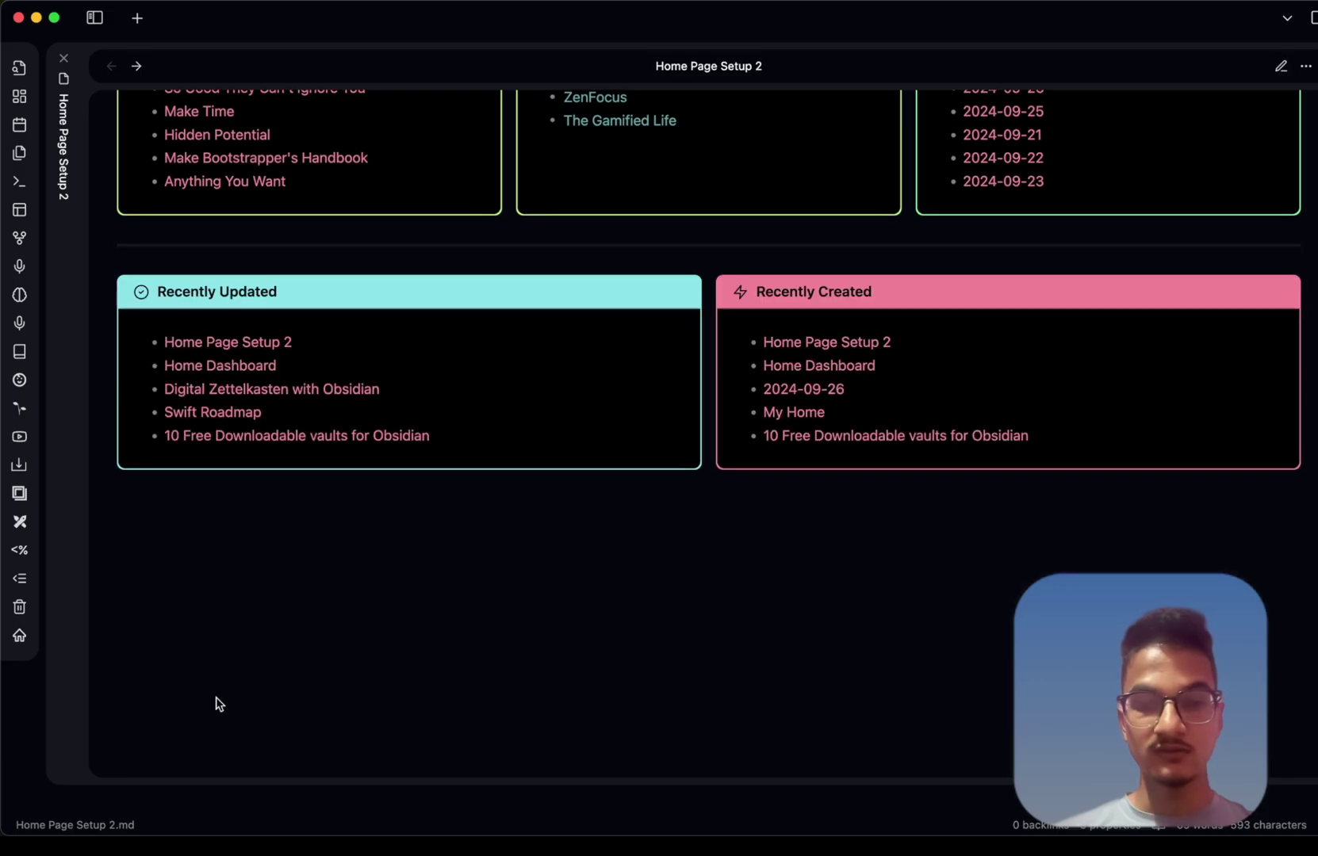
scroll(219, 703, "up", 4)
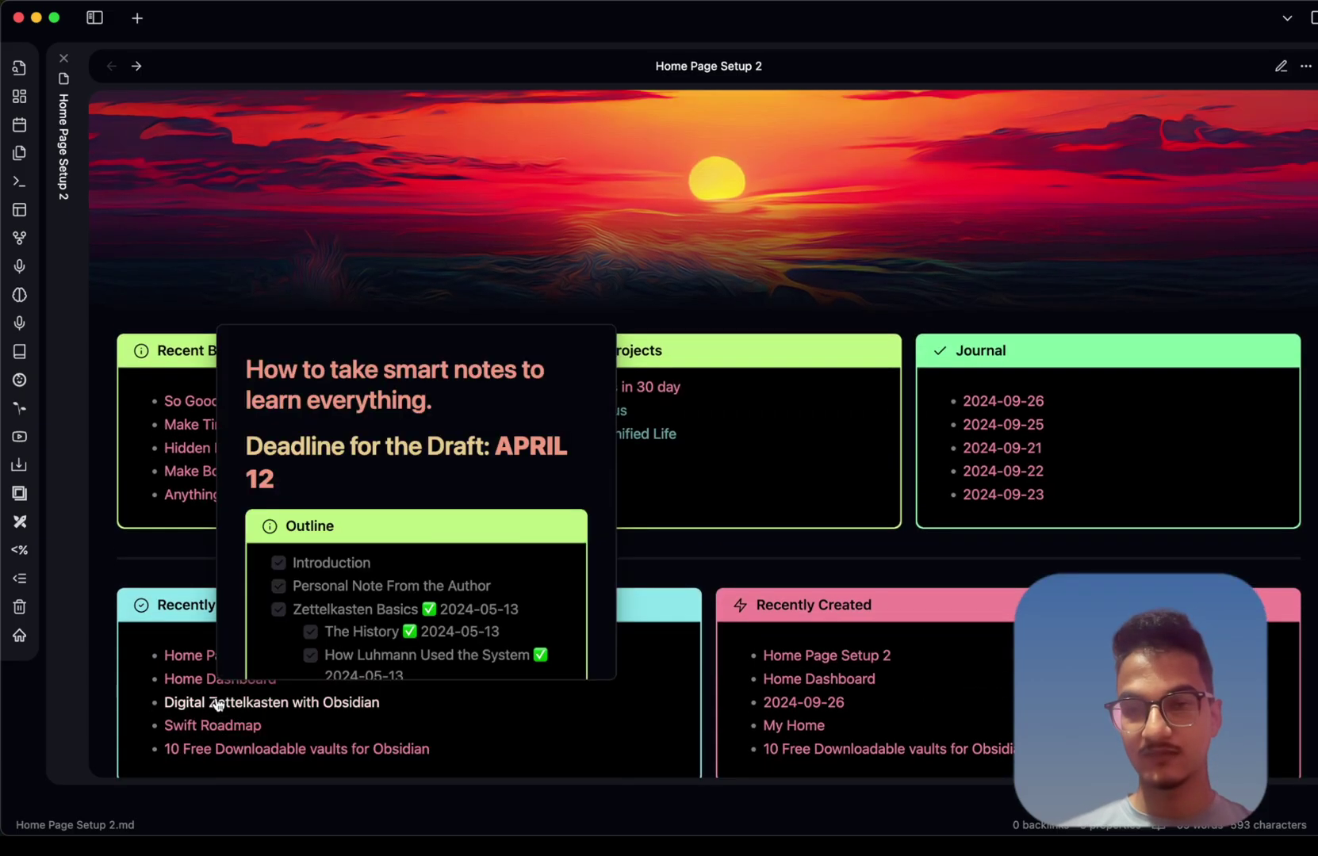
scroll(384, 374, "down", 2)
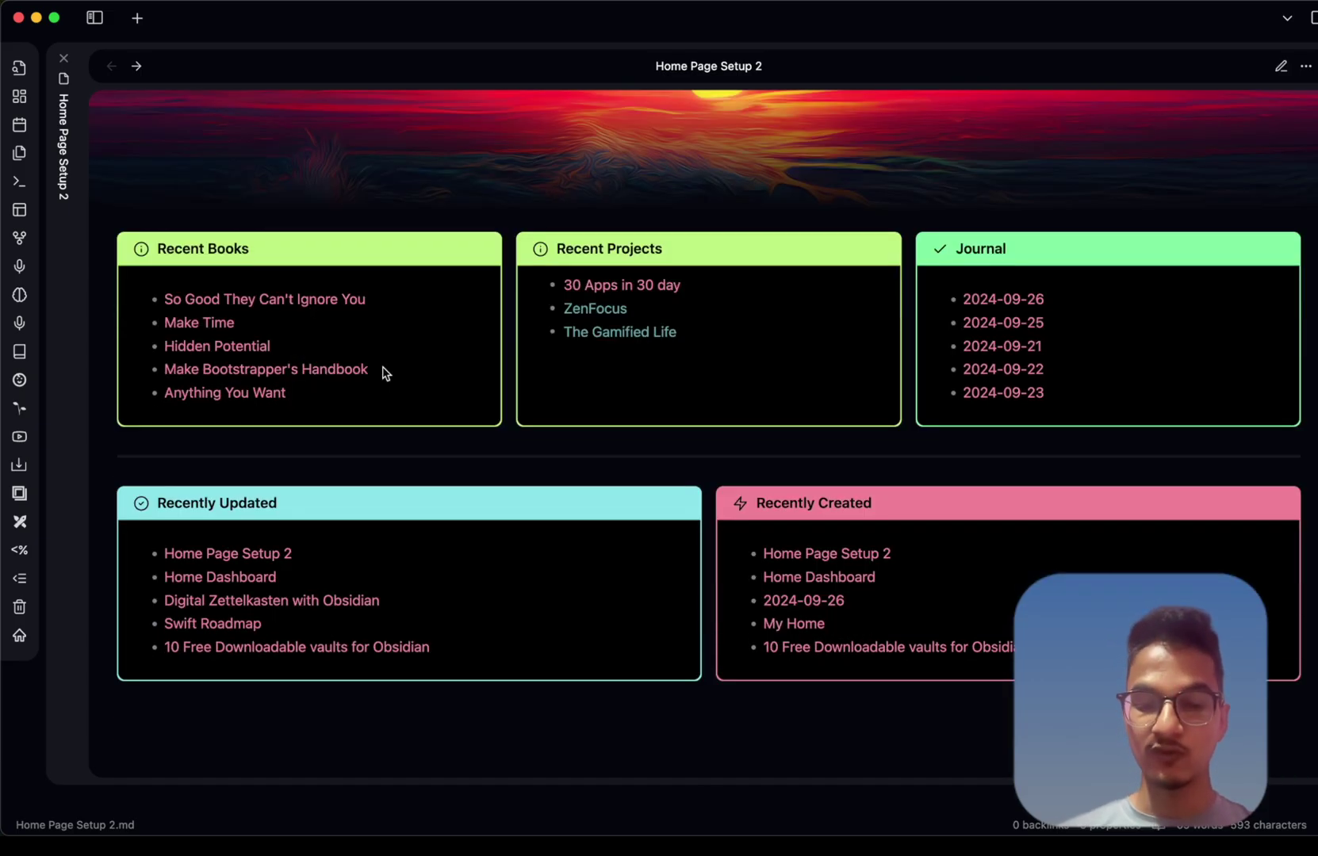
Return to editing view and highlight the second multi-column marker, the quote line, the Recently Updated title and its dataview query
key("super+e")
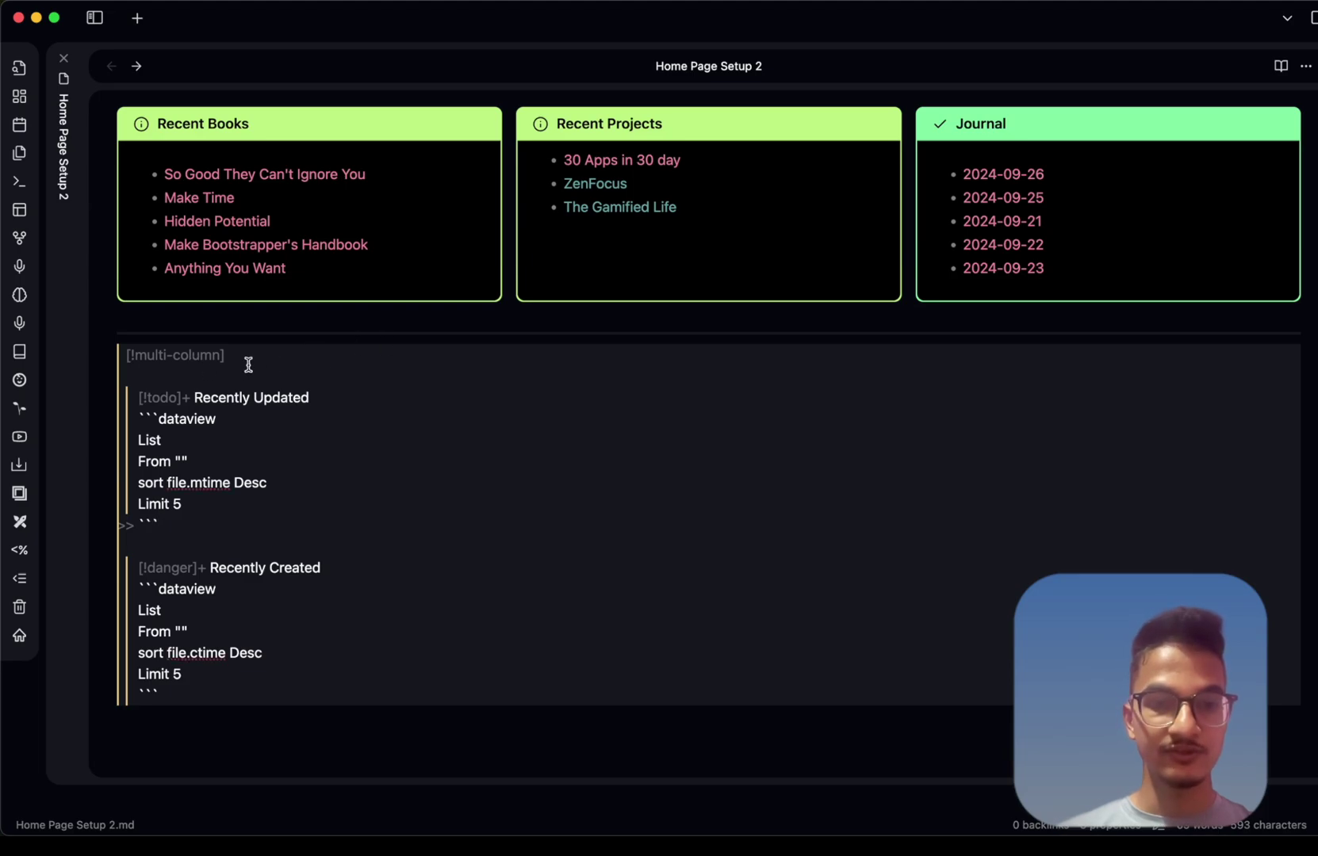
left_click_drag(248, 364, 120, 355)
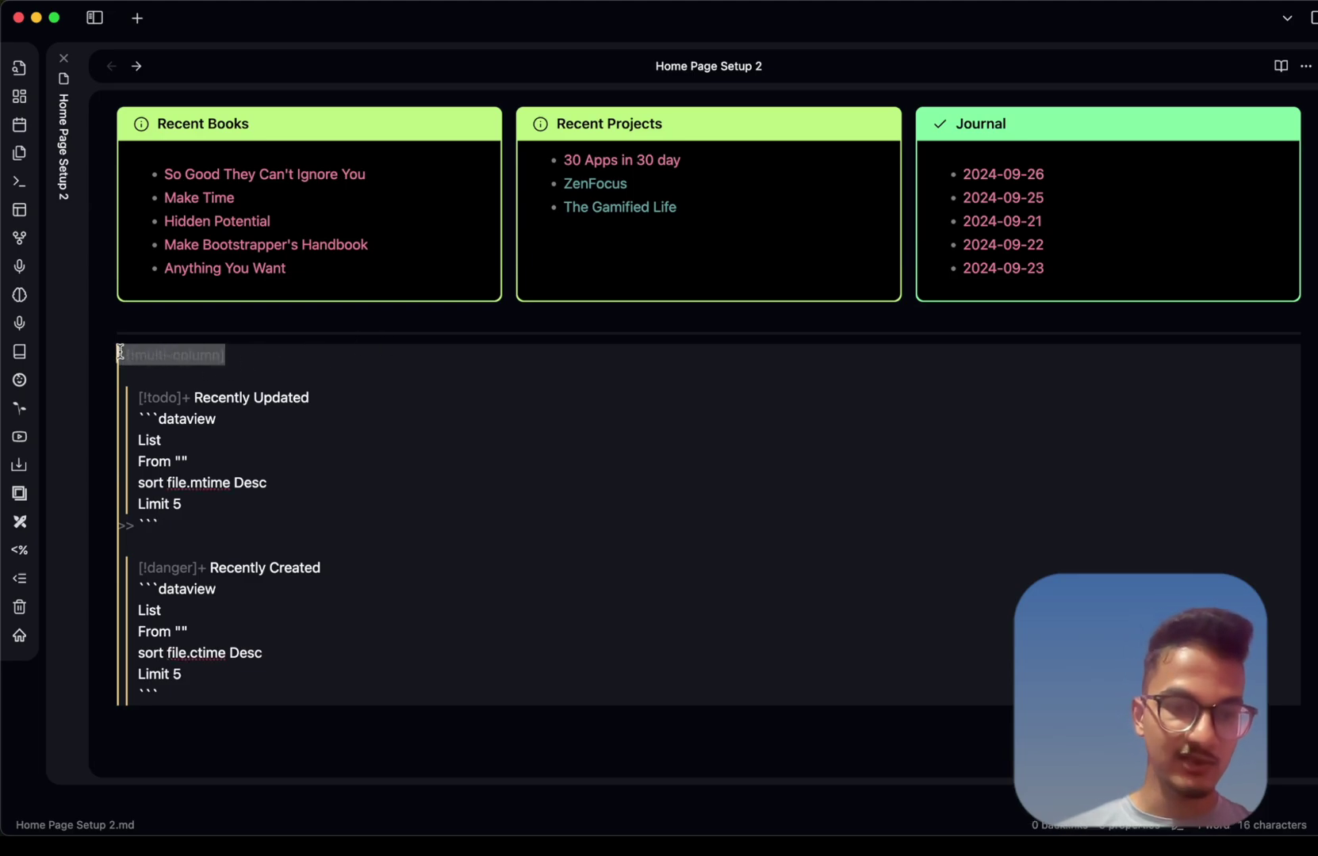
left_click(273, 365)
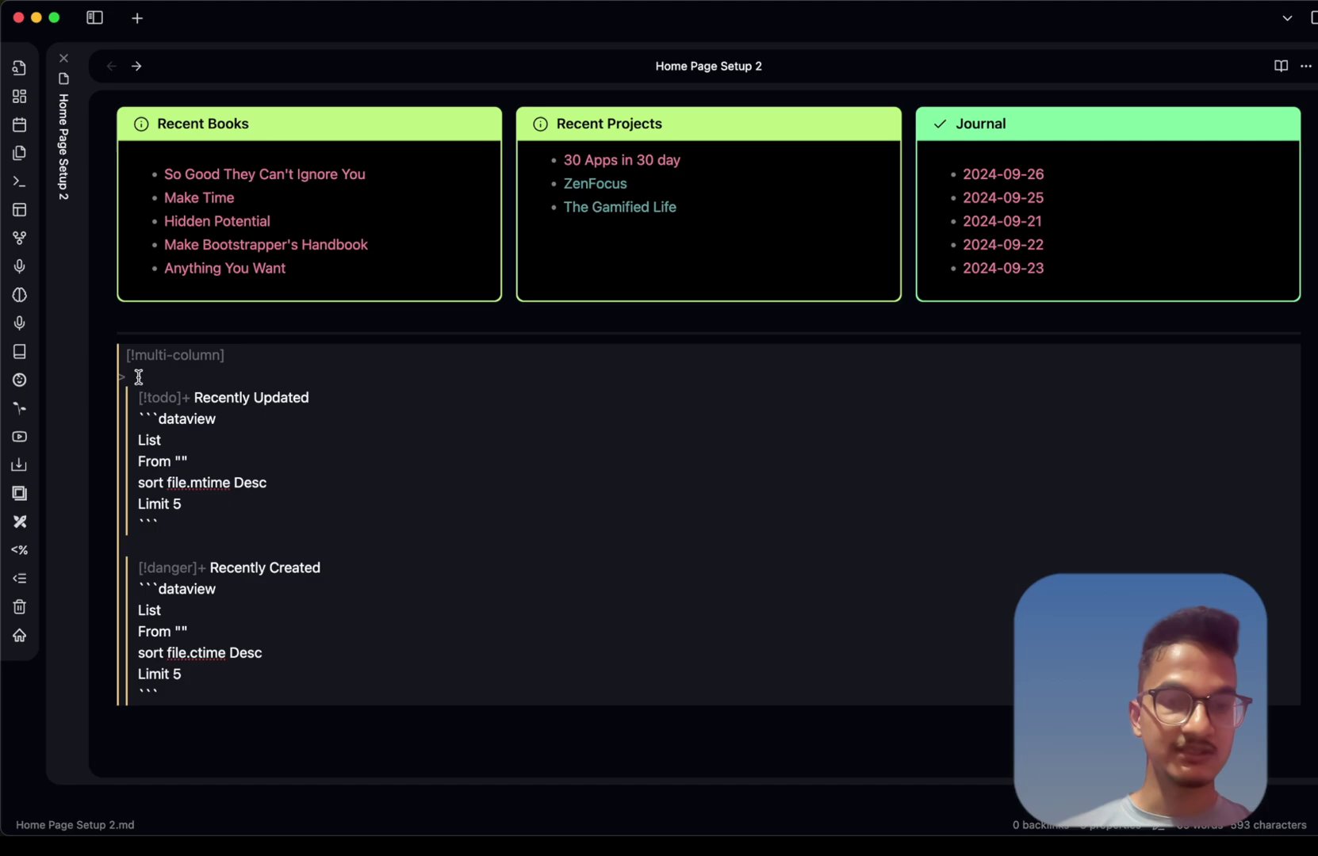
left_click_drag(139, 377, 74, 394)
left_click(359, 380)
left_click(377, 398)
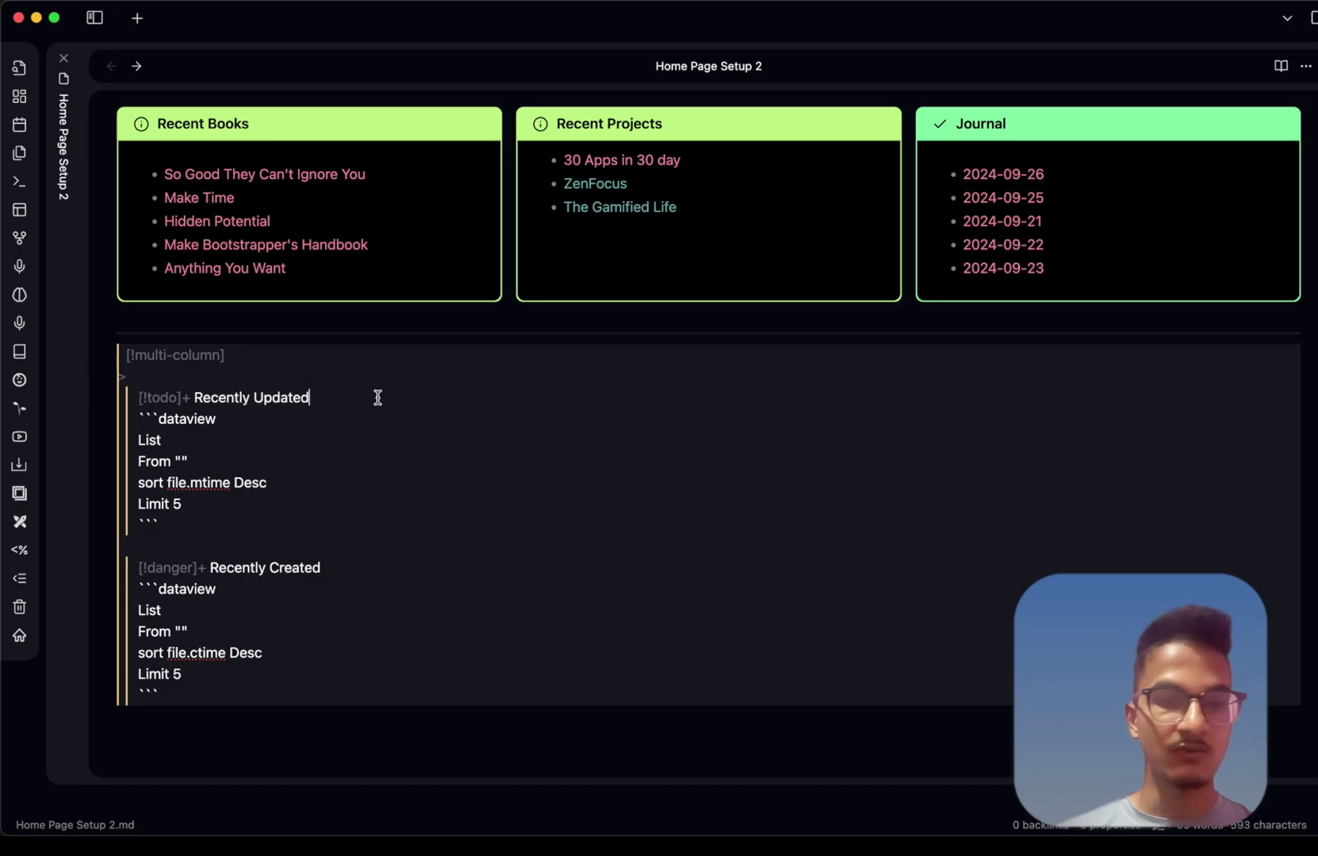
left_click_drag(378, 397, 127, 398)
left_click(265, 520)
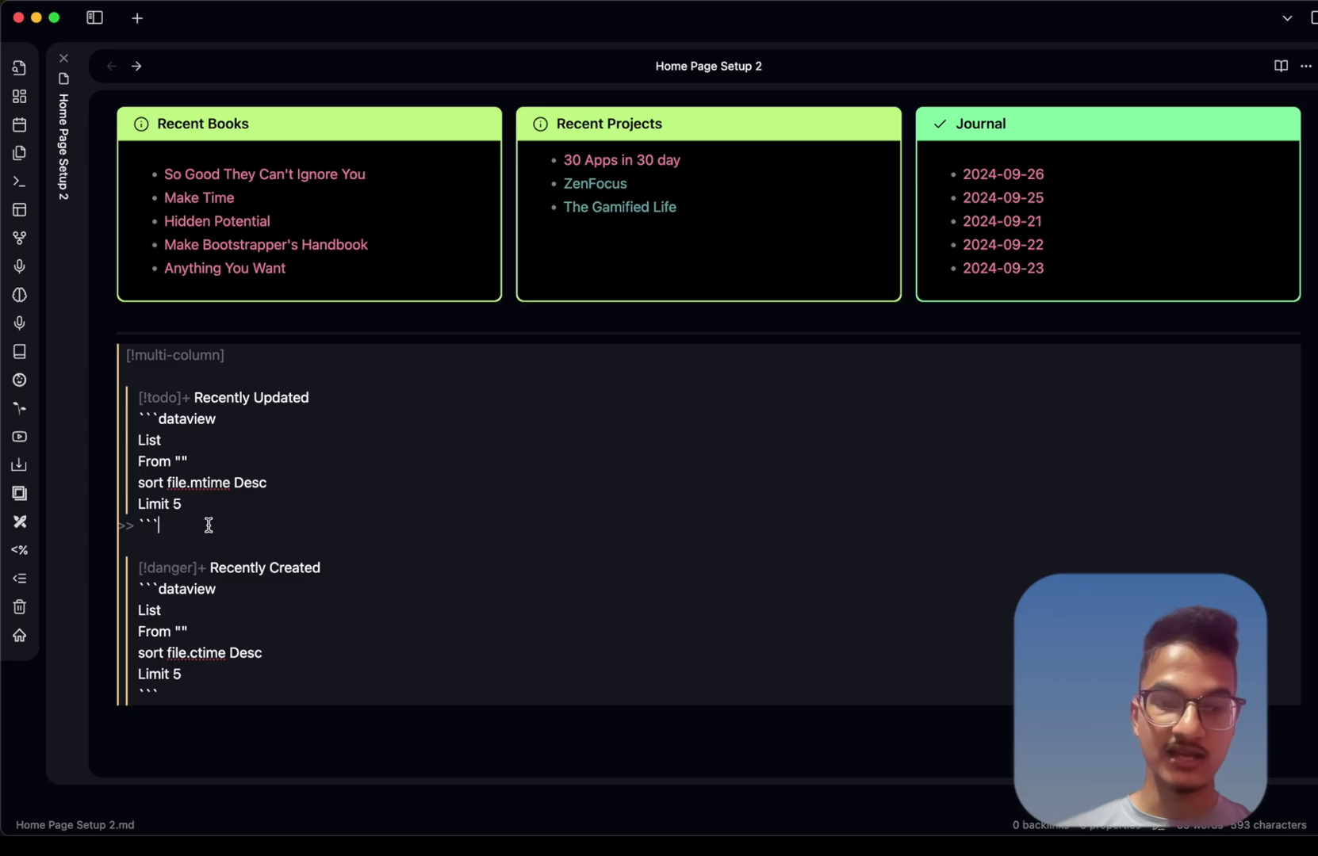
left_click_drag(208, 525, 87, 430)
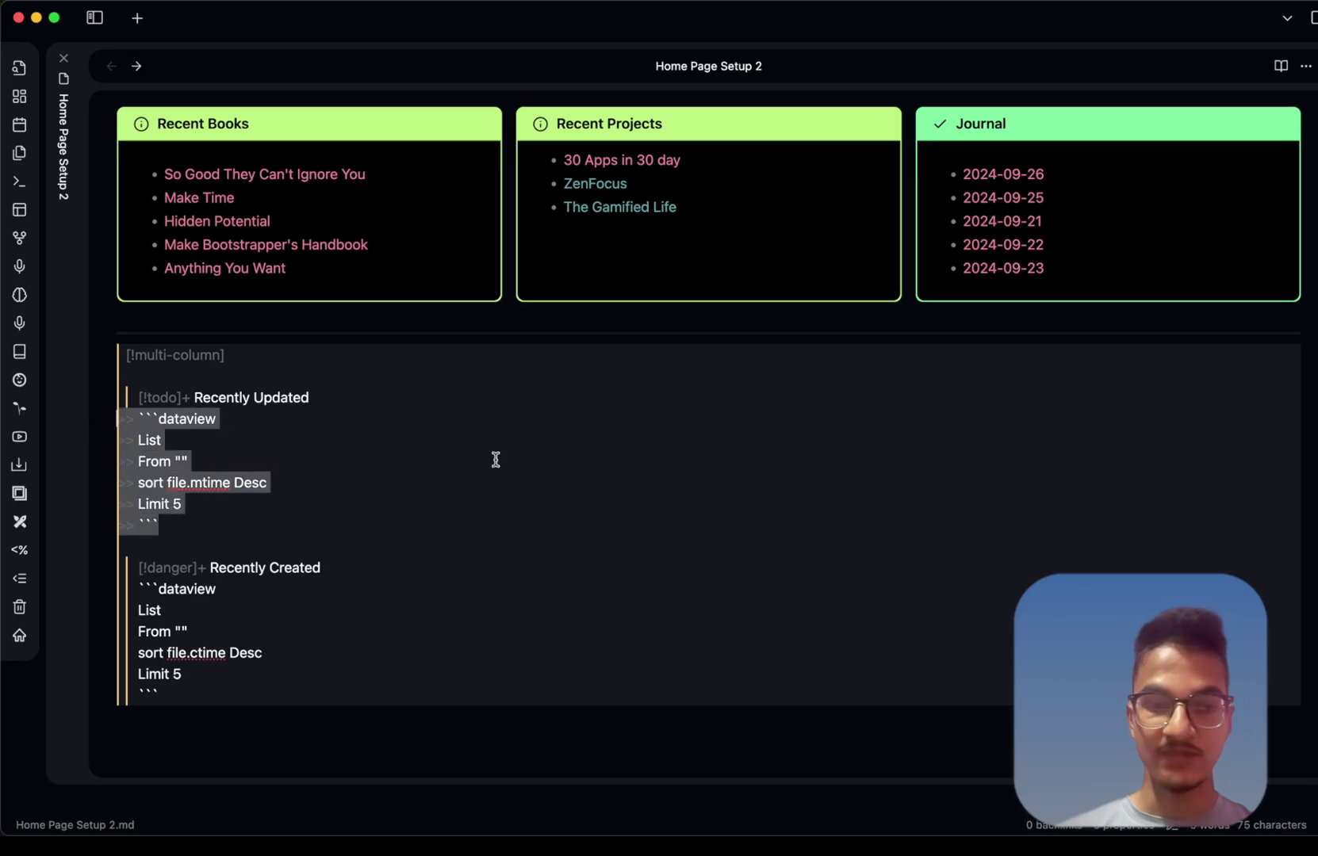
Review the finished page in reading view, open the Home Dashboard note and highlight its Obsidian Stats heading
key("super+e")
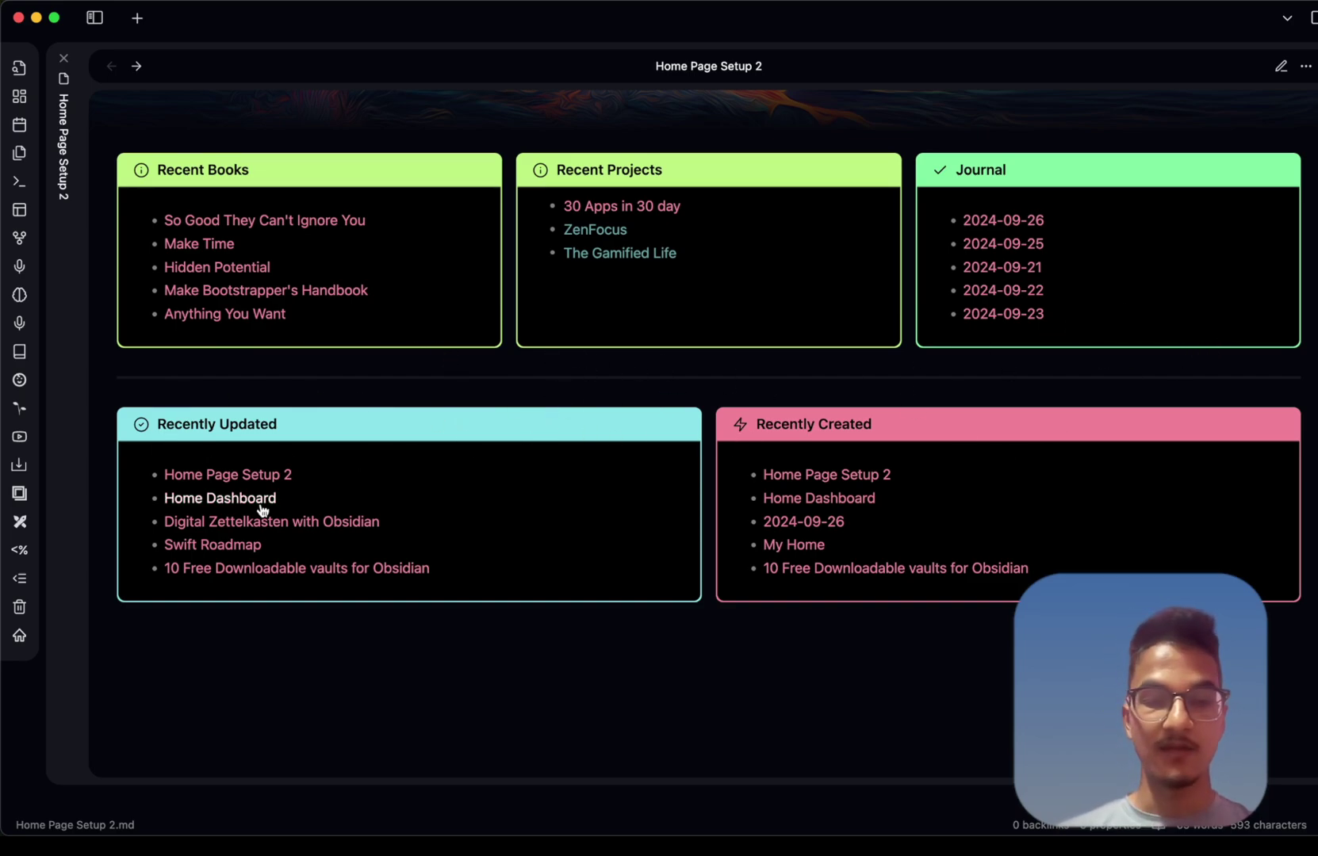
mouse_move(259, 499)
scroll(701, 333, "up", 3)
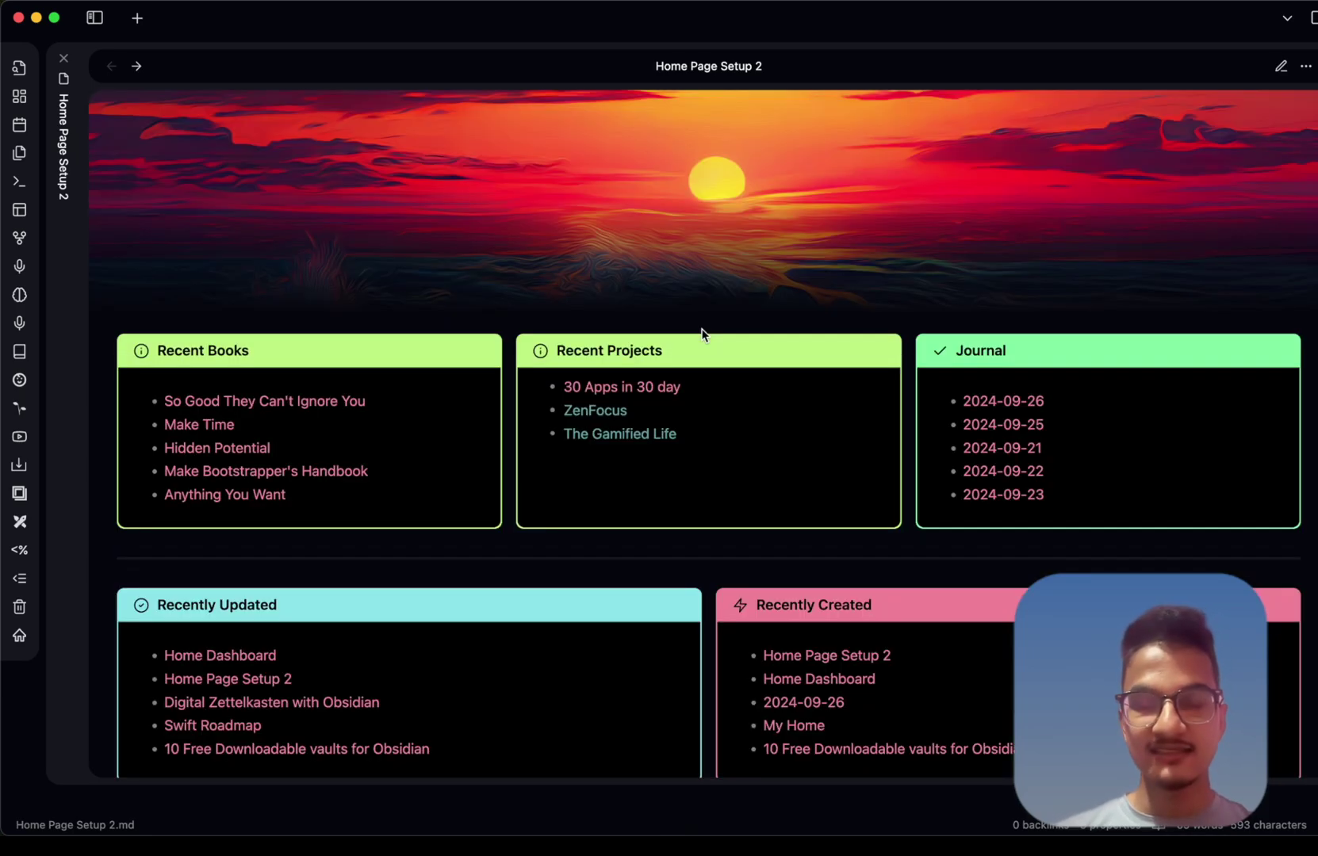
scroll(701, 329, "down", 2)
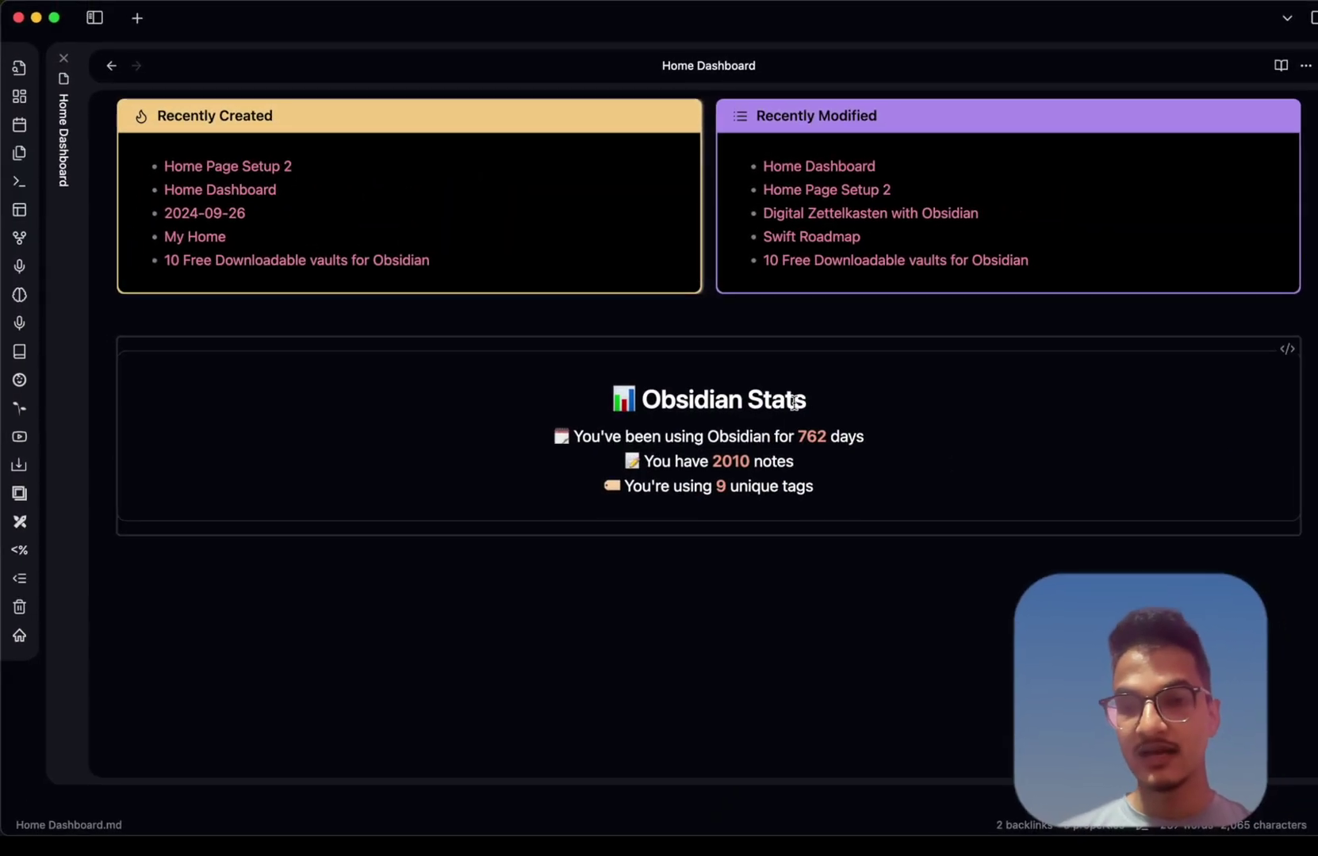
left_click_drag(809, 403, 640, 398)
left_click(644, 398)
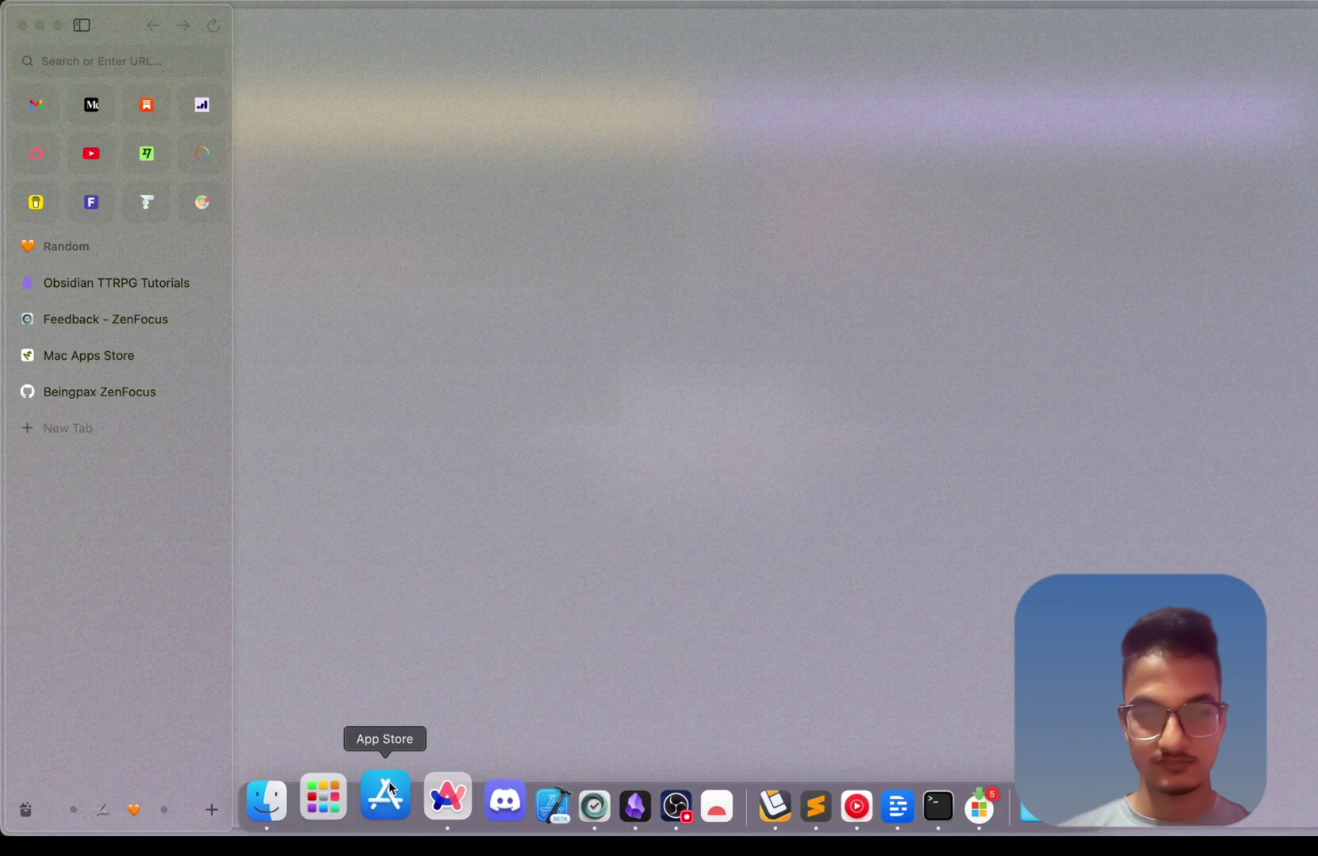
Switch to the Arc browser and open the Claude chat "Displaying Obsidian Usage Statistics"
left_click(427, 792)
left_click(427, 793)
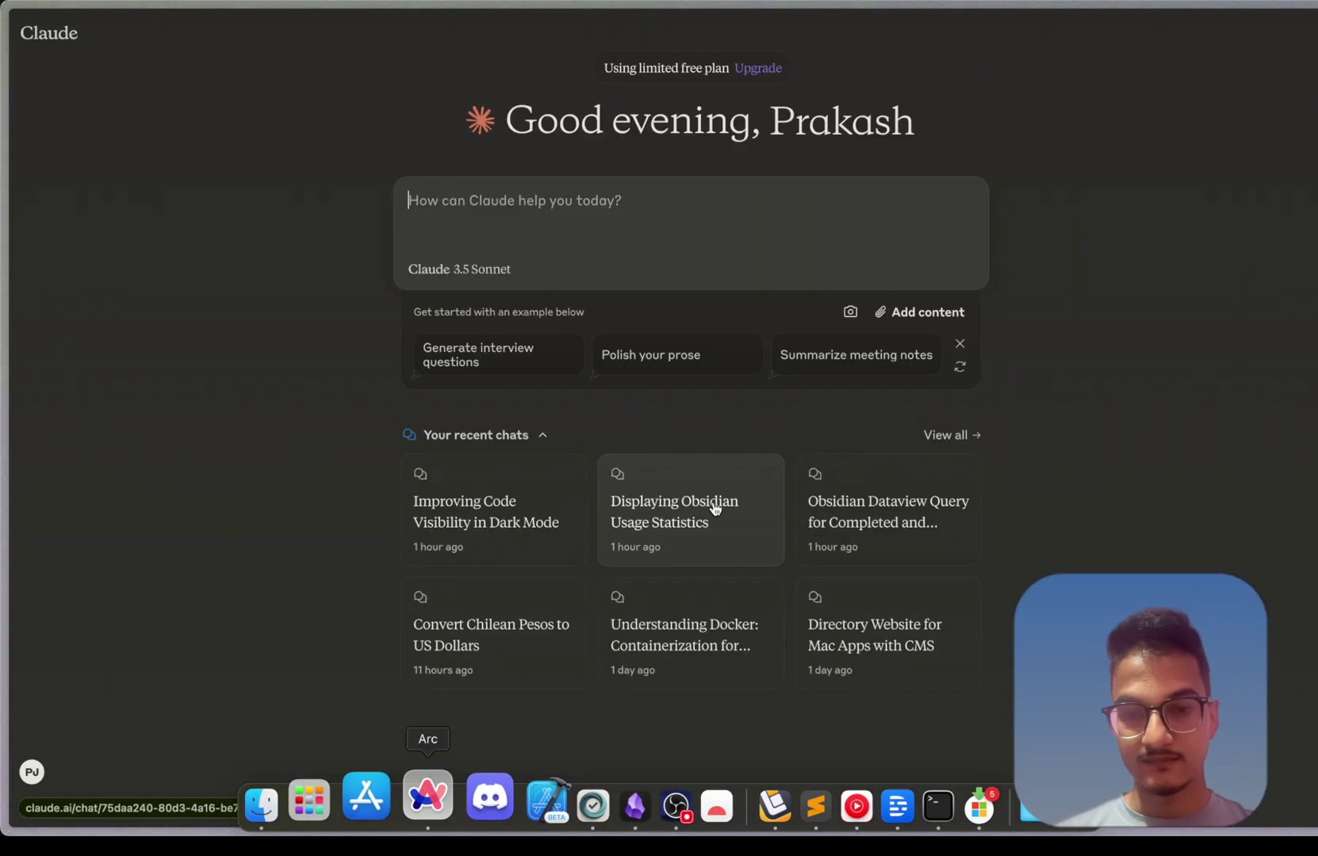
left_click(712, 507)
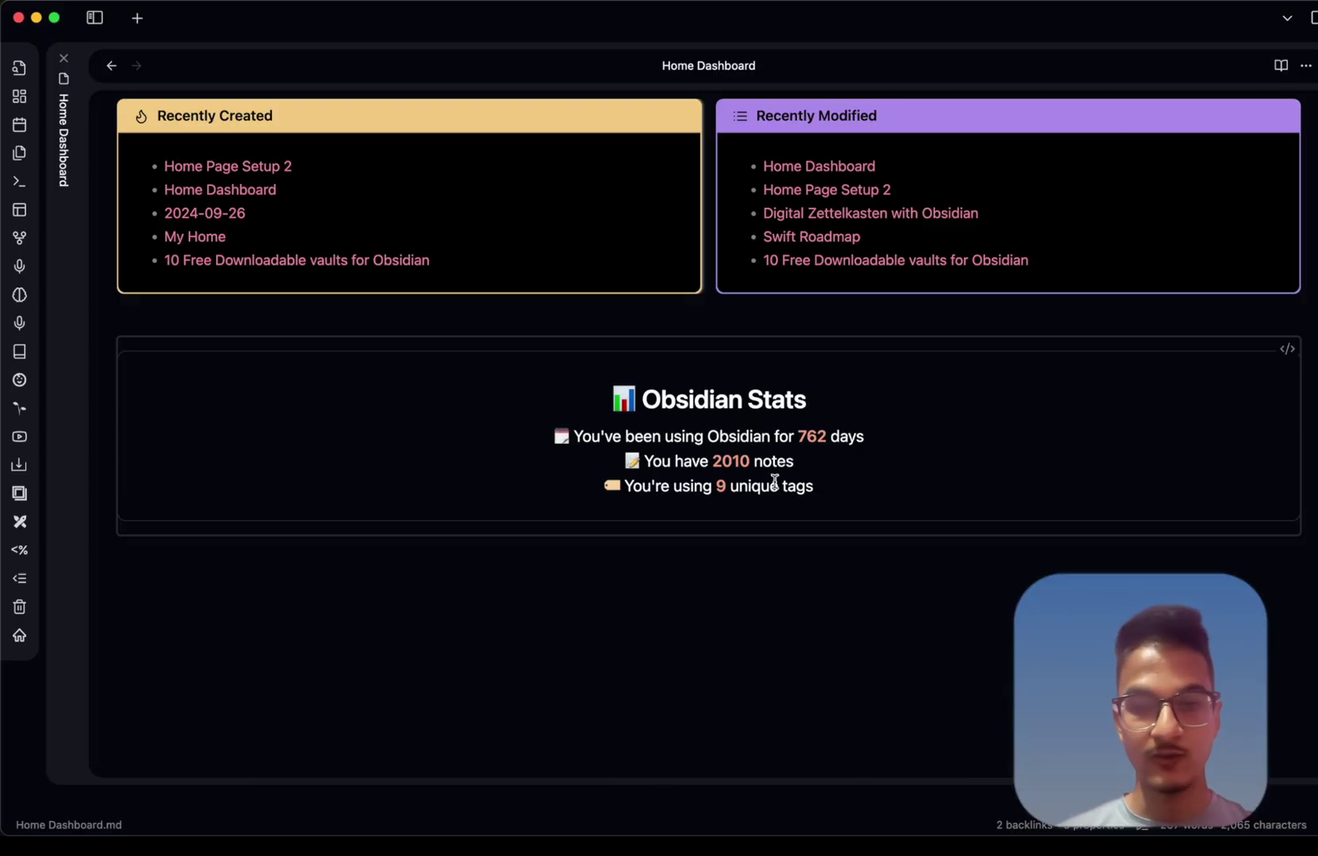
mouse_move(604, 834)
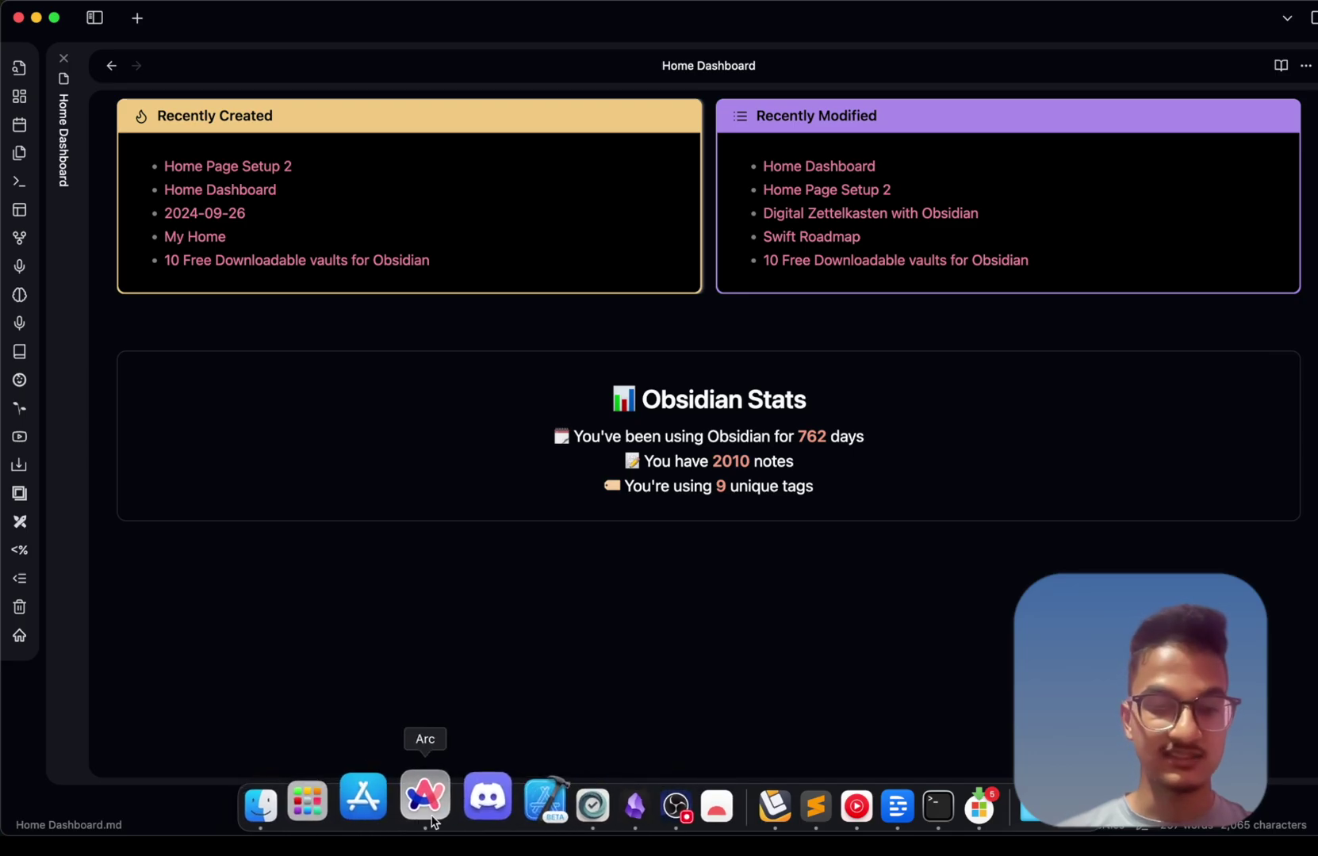
left_click(432, 822)
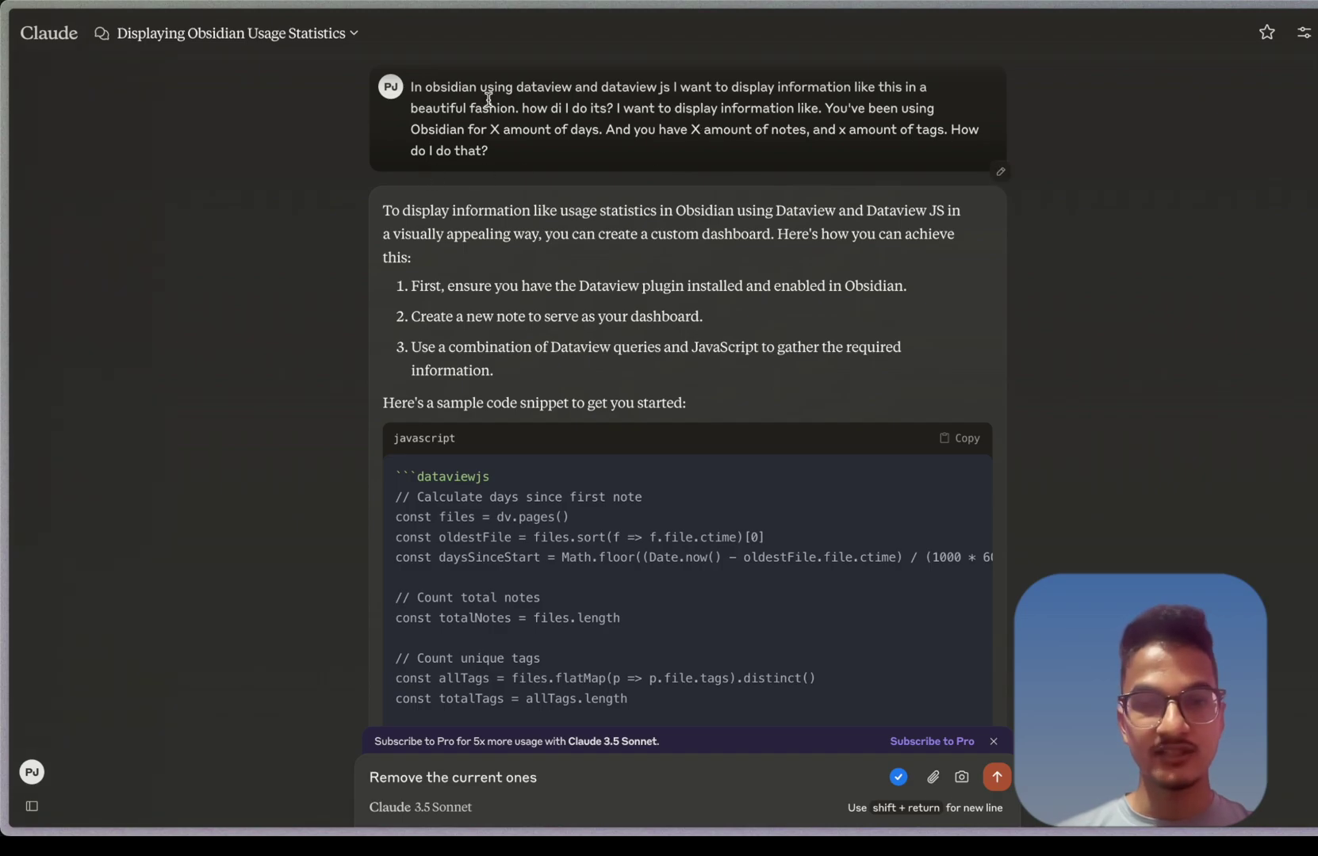
Examine the chat's prompt about days, notes and tags, and read through the dataviewjs code snippet in the reply
left_click_drag(458, 136, 598, 132)
left_click(698, 130)
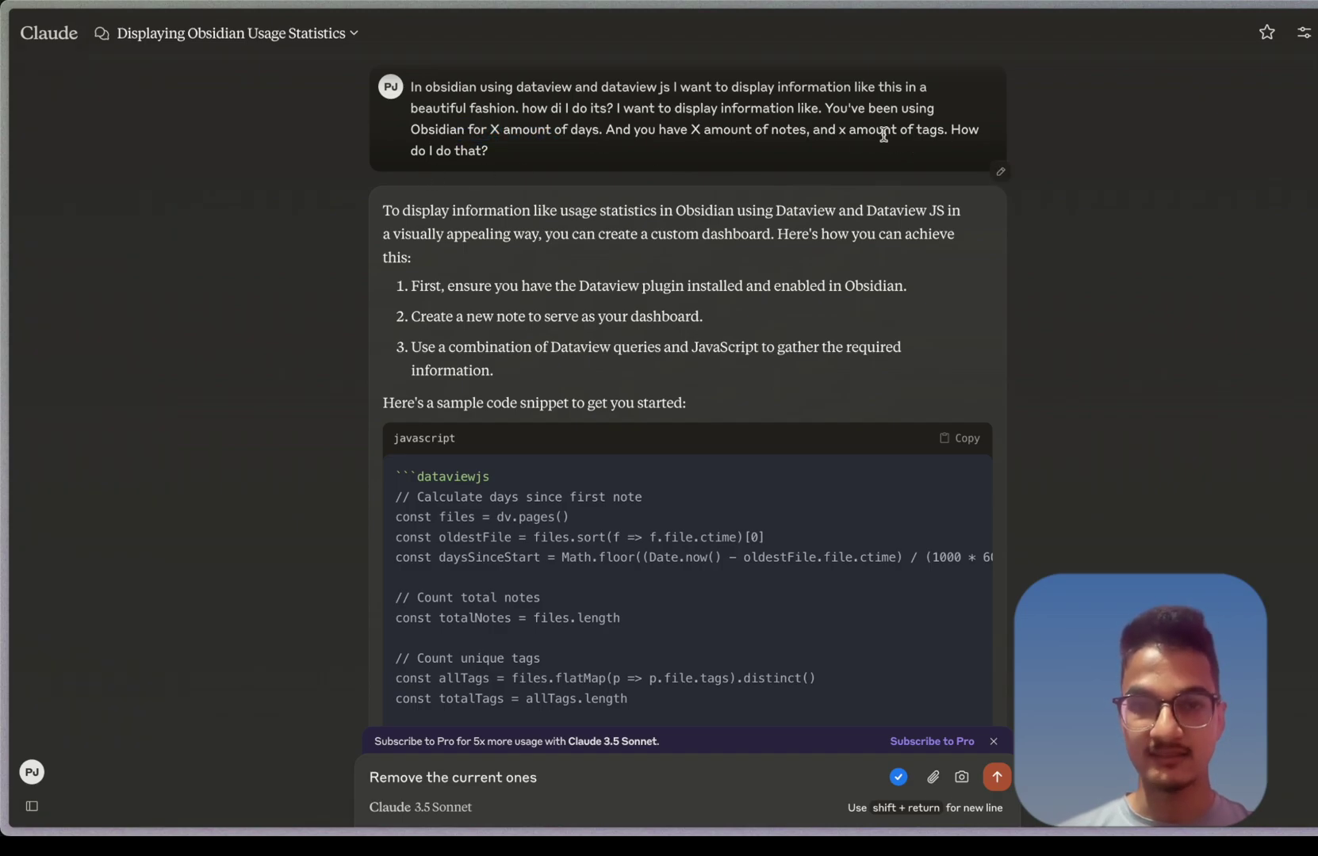
scroll(1184, 320, "down", 3)
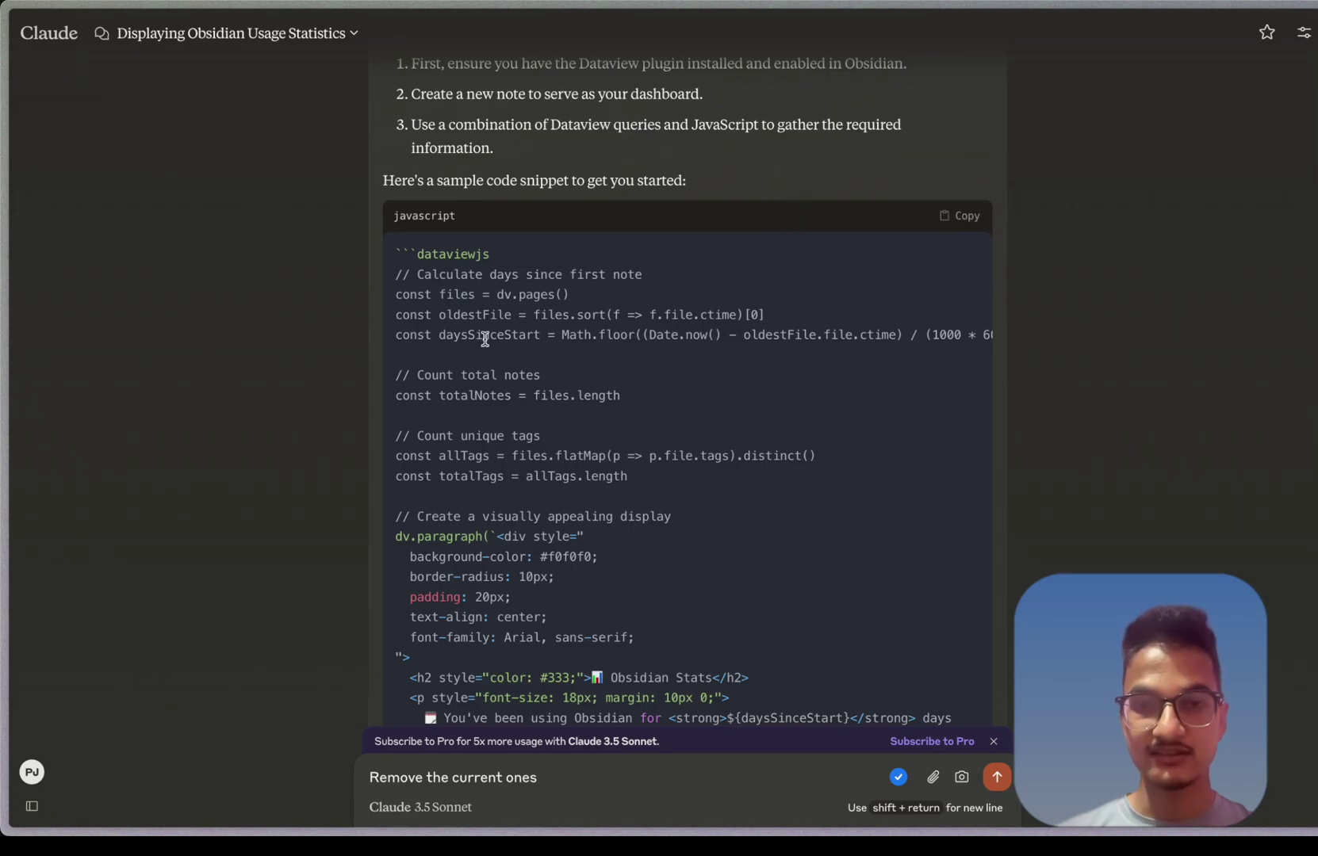
scroll(701, 290, "down", 1)
scroll(702, 290, "down", 1)
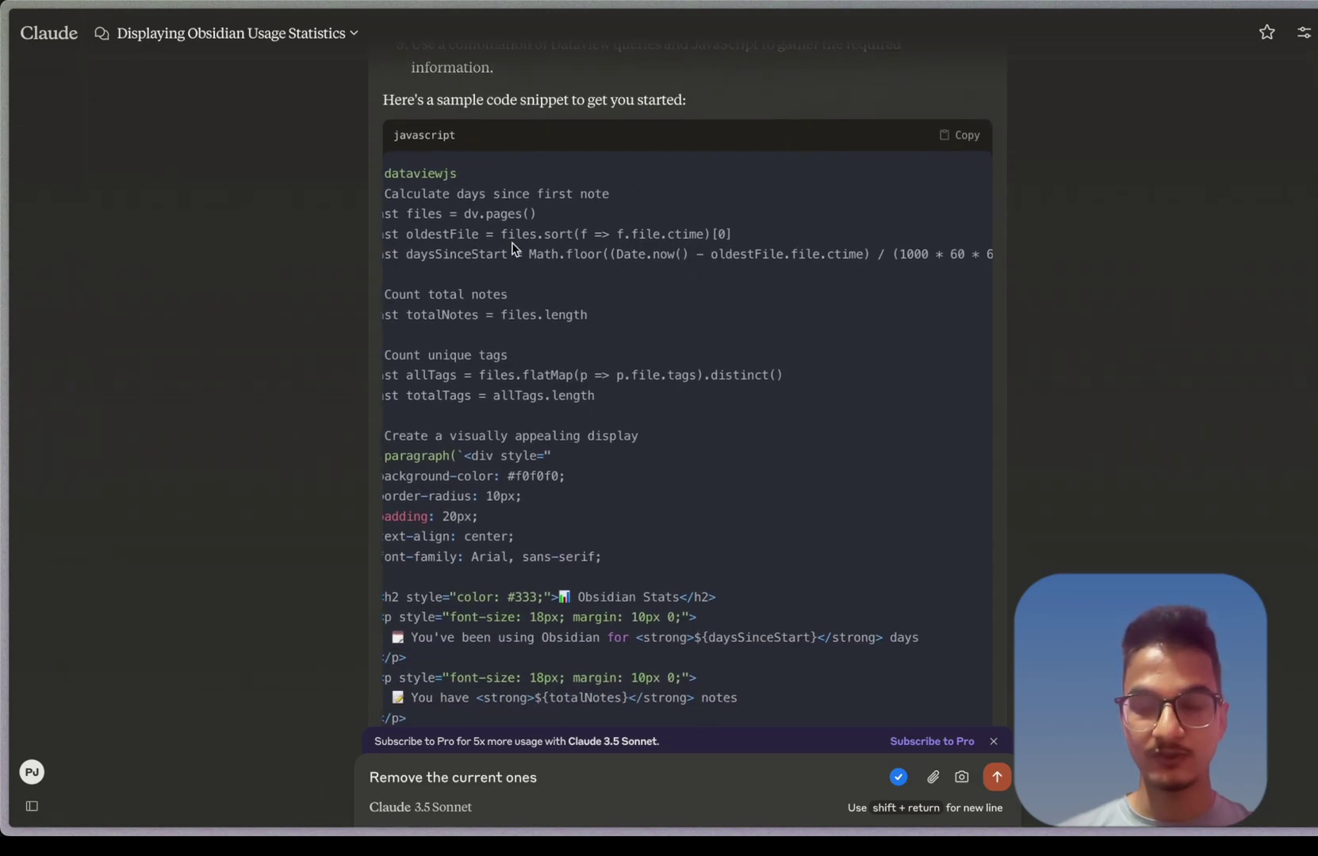
scroll(588, 194, "down", 5)
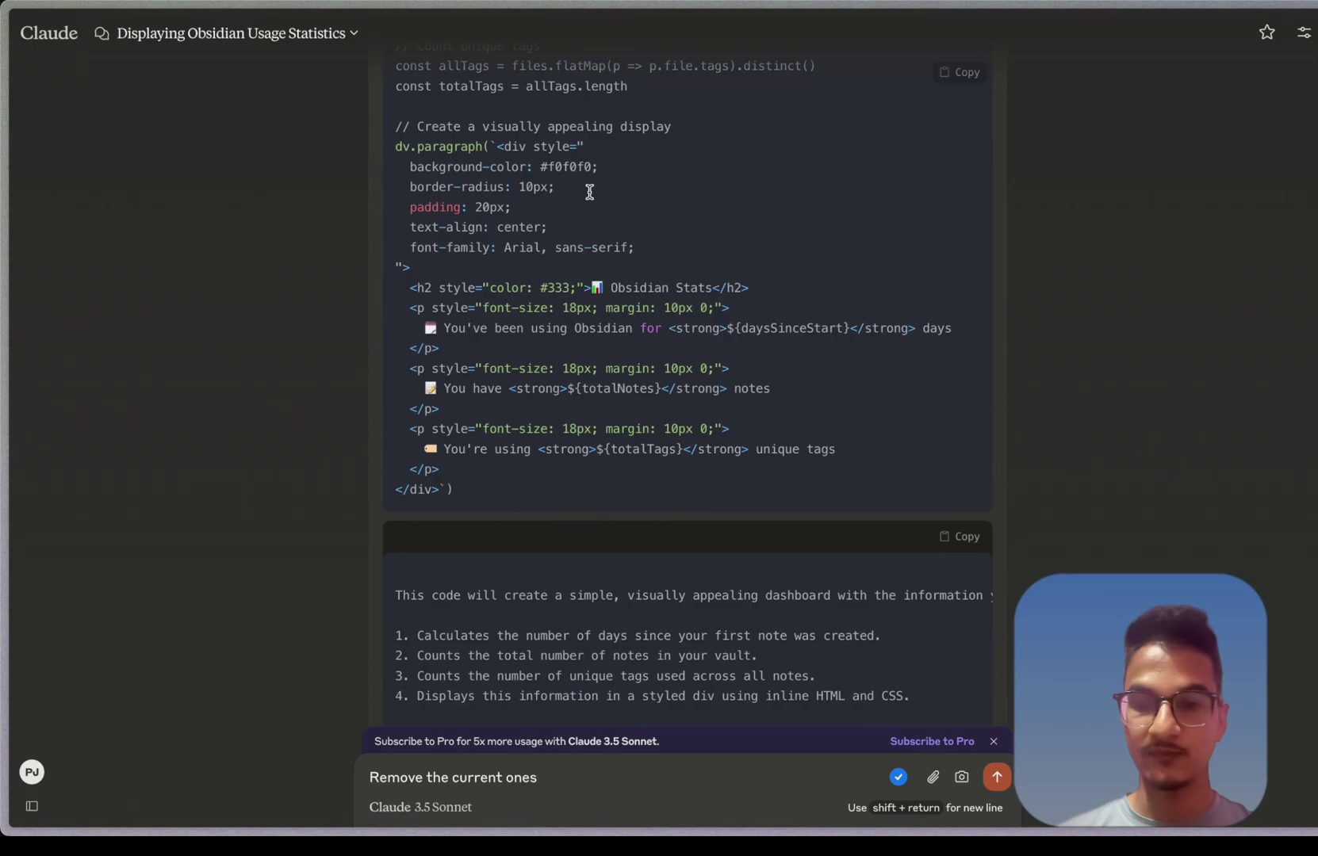
scroll(589, 198, "down", 3)
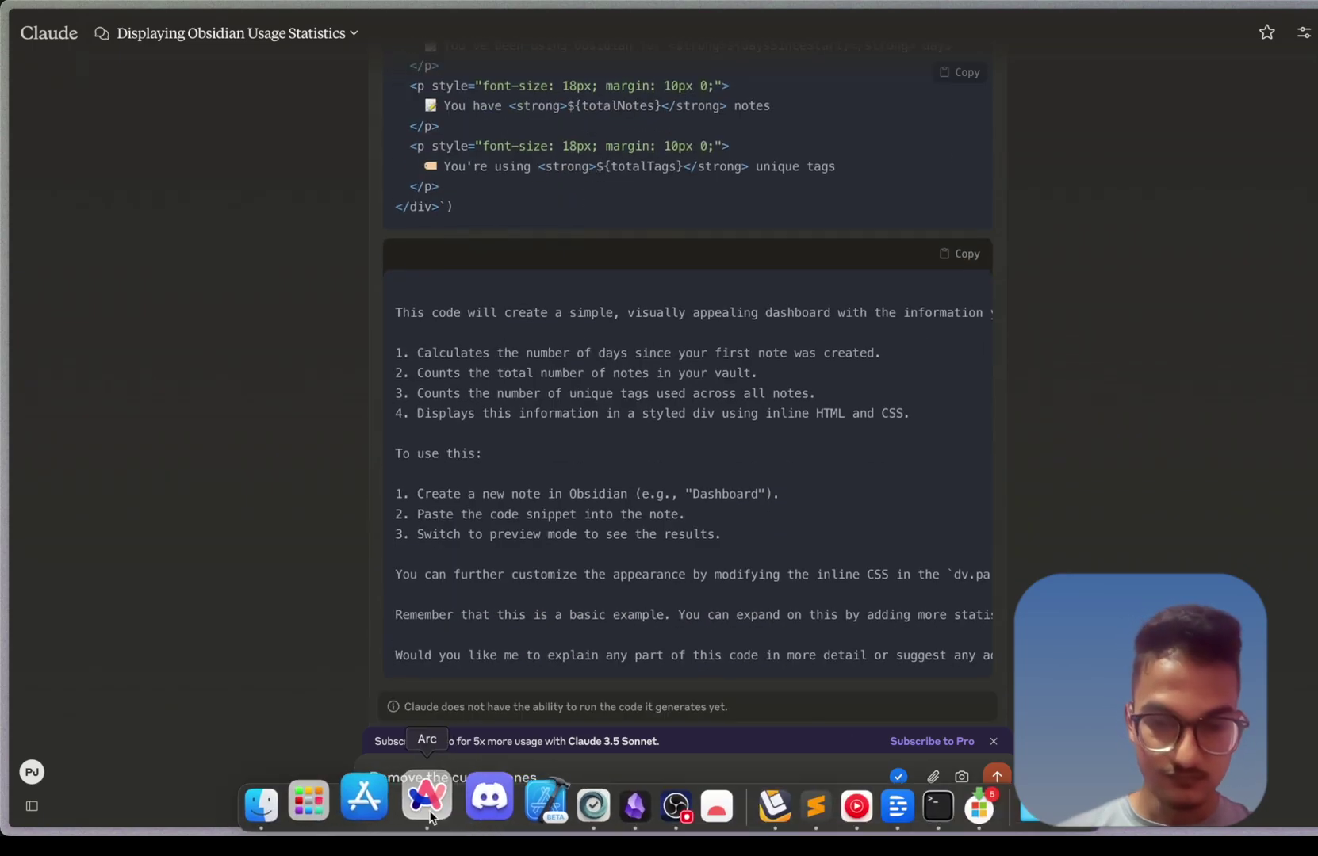
Switch back to Obsidian and show the dataviewjs source of the Home Dashboard's Obsidian Stats block
left_click(593, 797)
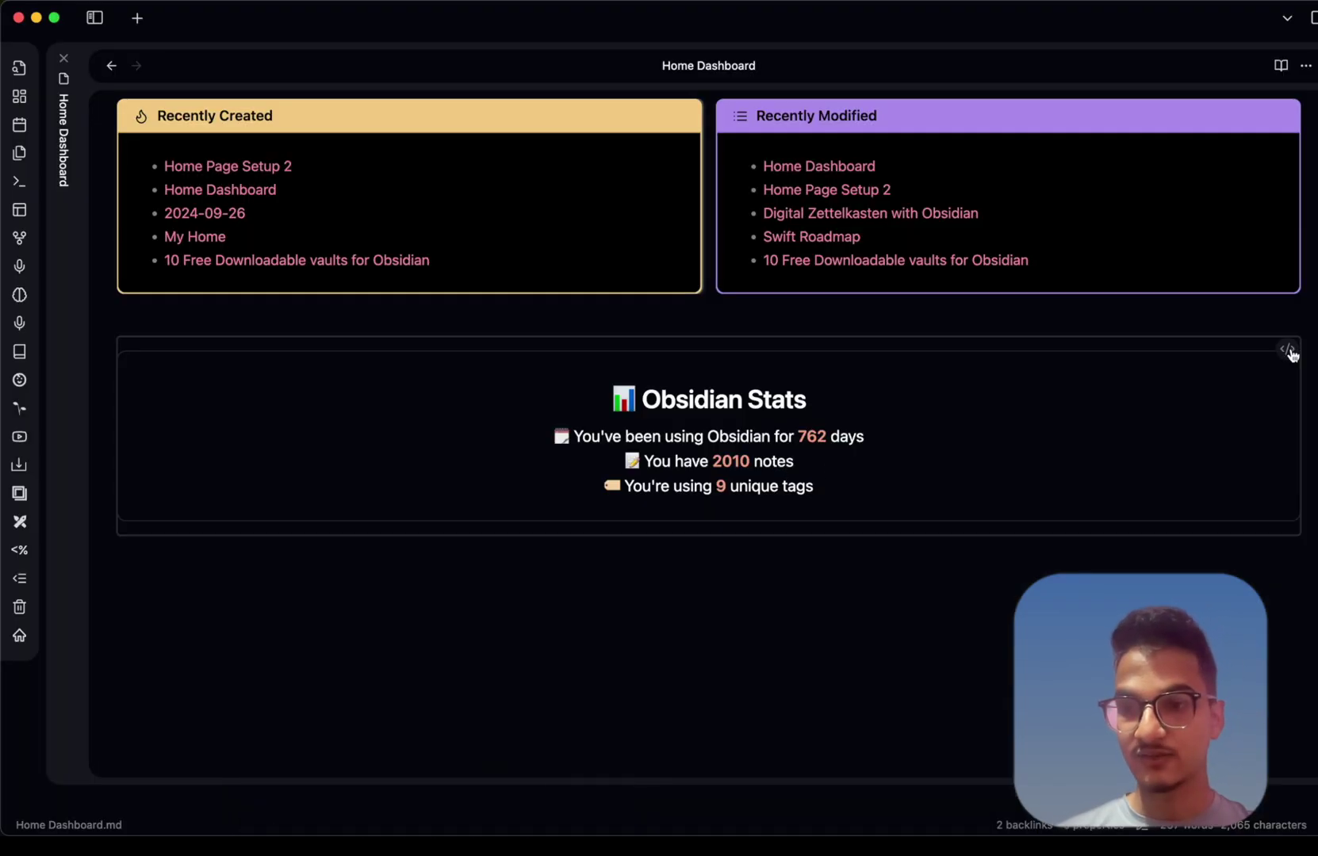
left_click(1292, 351)
scroll(657, 589, "down", 5)
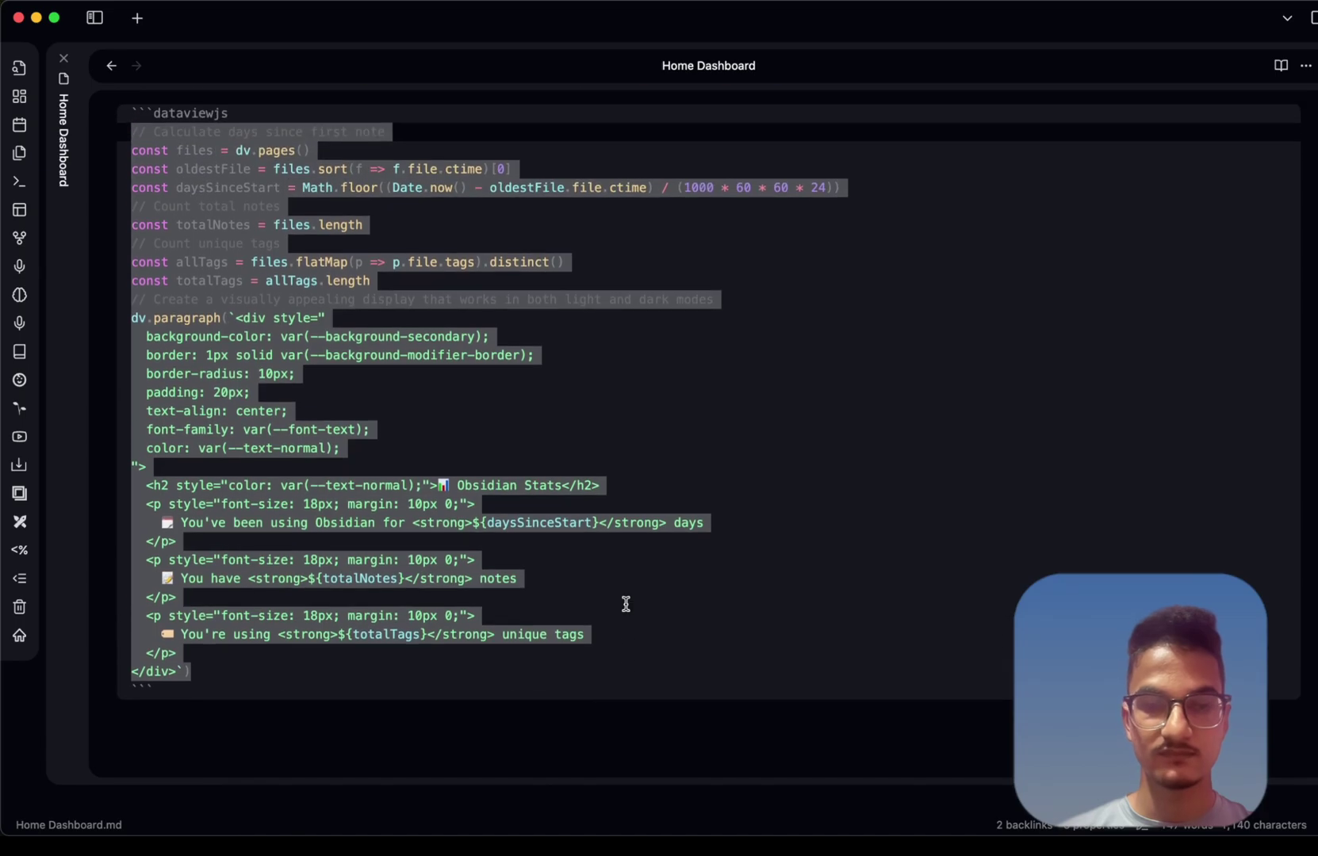
Compare the Home Dashboard's callouts and Obsidian Stats block in editing and reading view
scroll(625, 604, "up", 10)
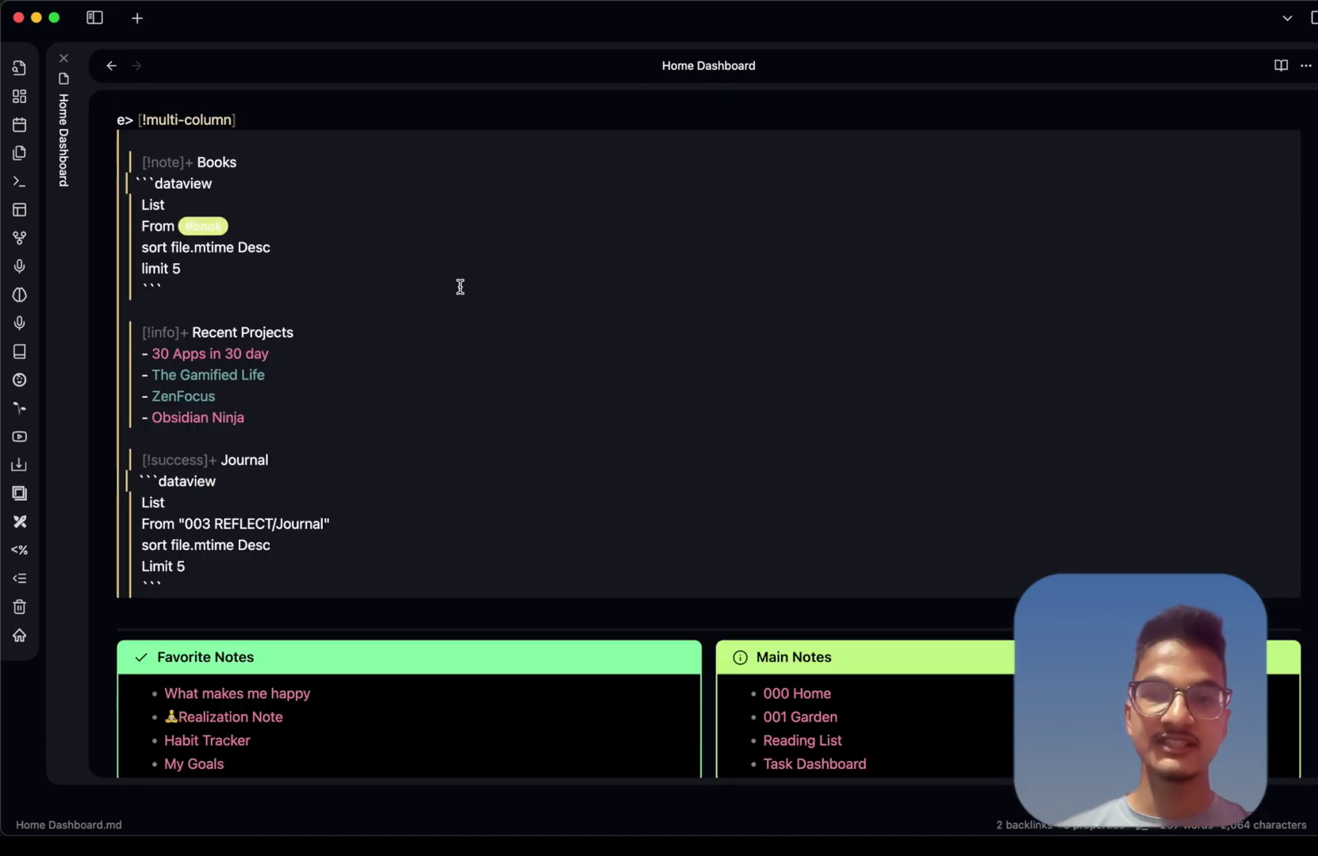
key("super+e")
scroll(555, 436, "down", 7)
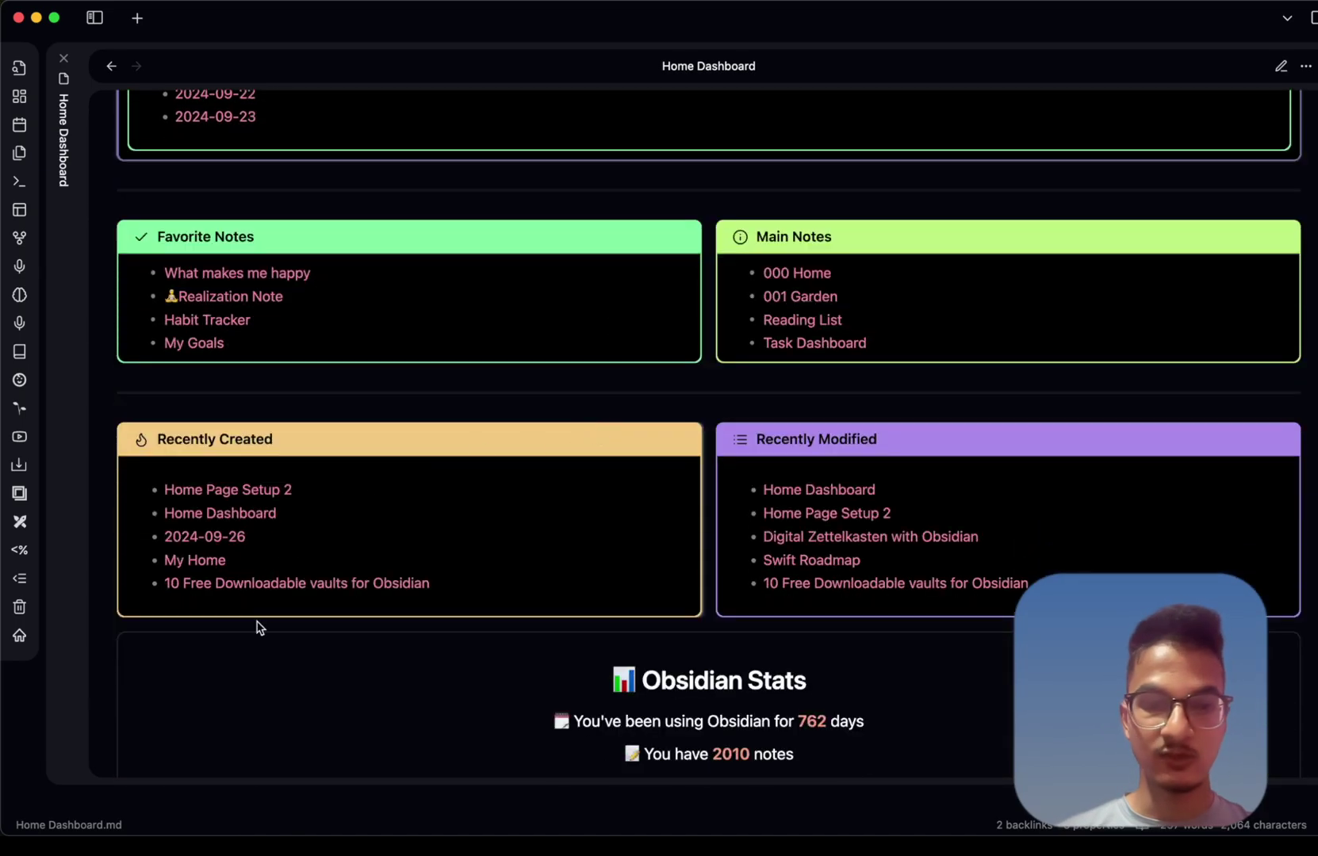
key("super+e")
scroll(418, 686, "down", 1)
scroll(418, 688, "up", 8)
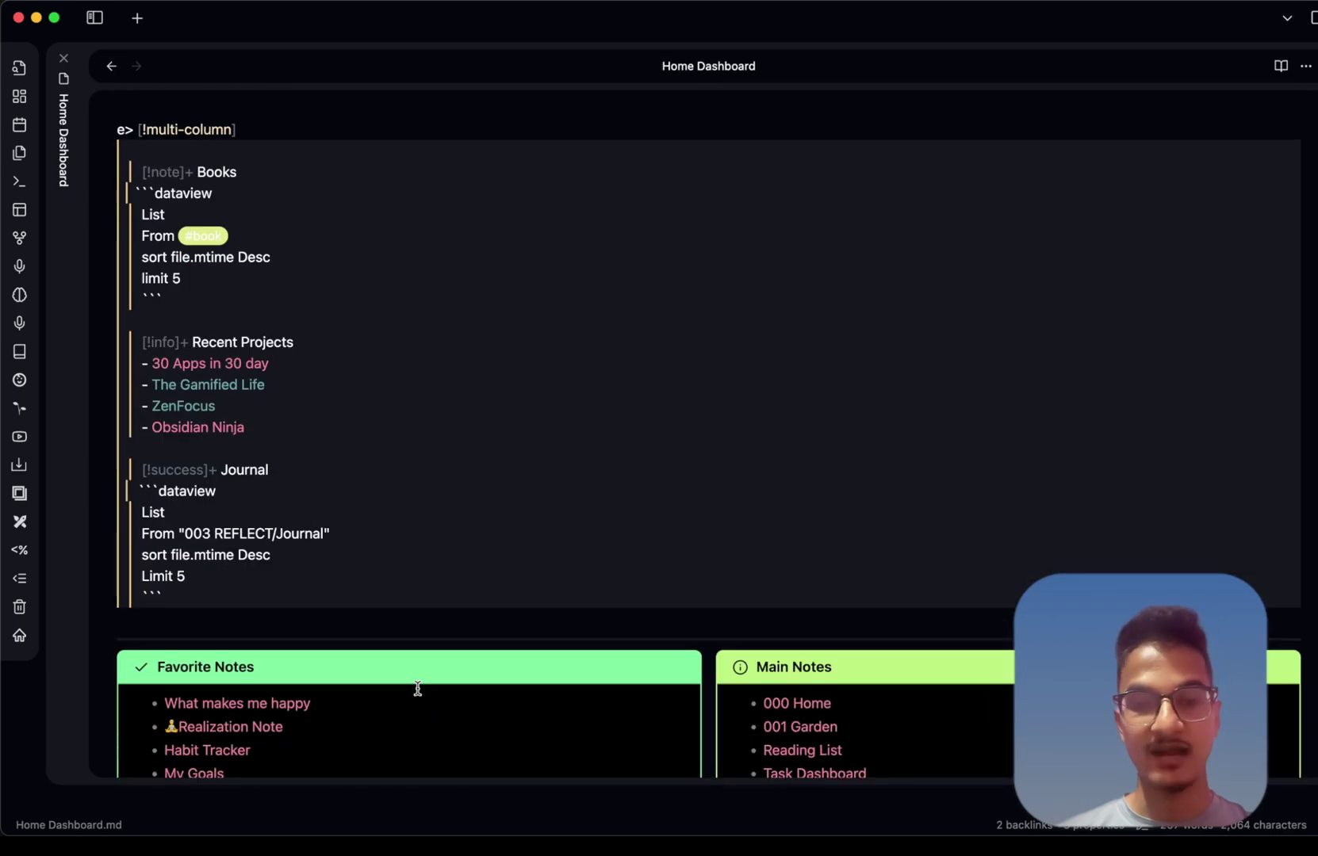
left_click(385, 306)
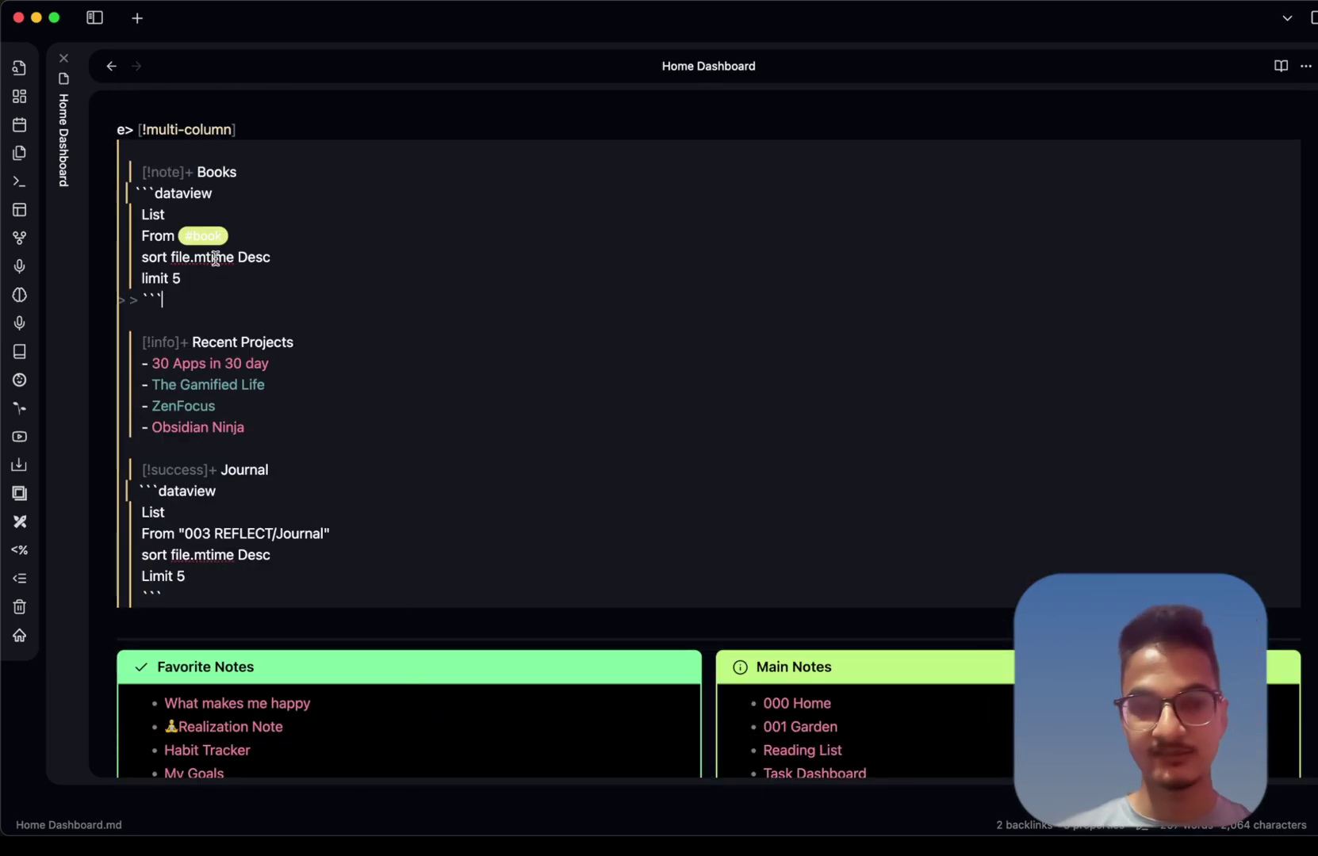
key("super+e")
scroll(600, 467, "down", 7)
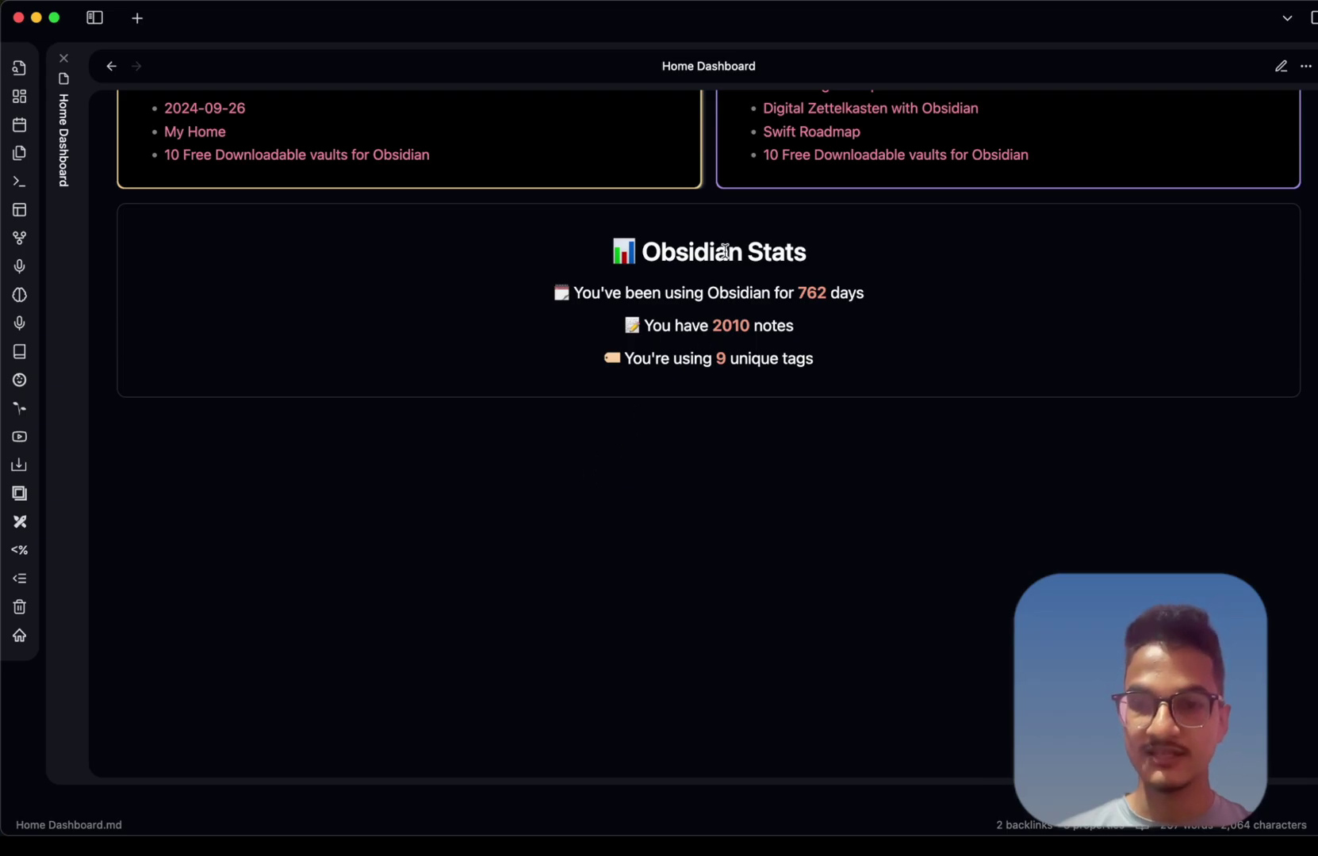
Return to editing view and delete the stray "e" before the Home Dashboard's first multi-column callout marker
scroll(727, 256, "up", 3)
scroll(727, 256, "up", 10)
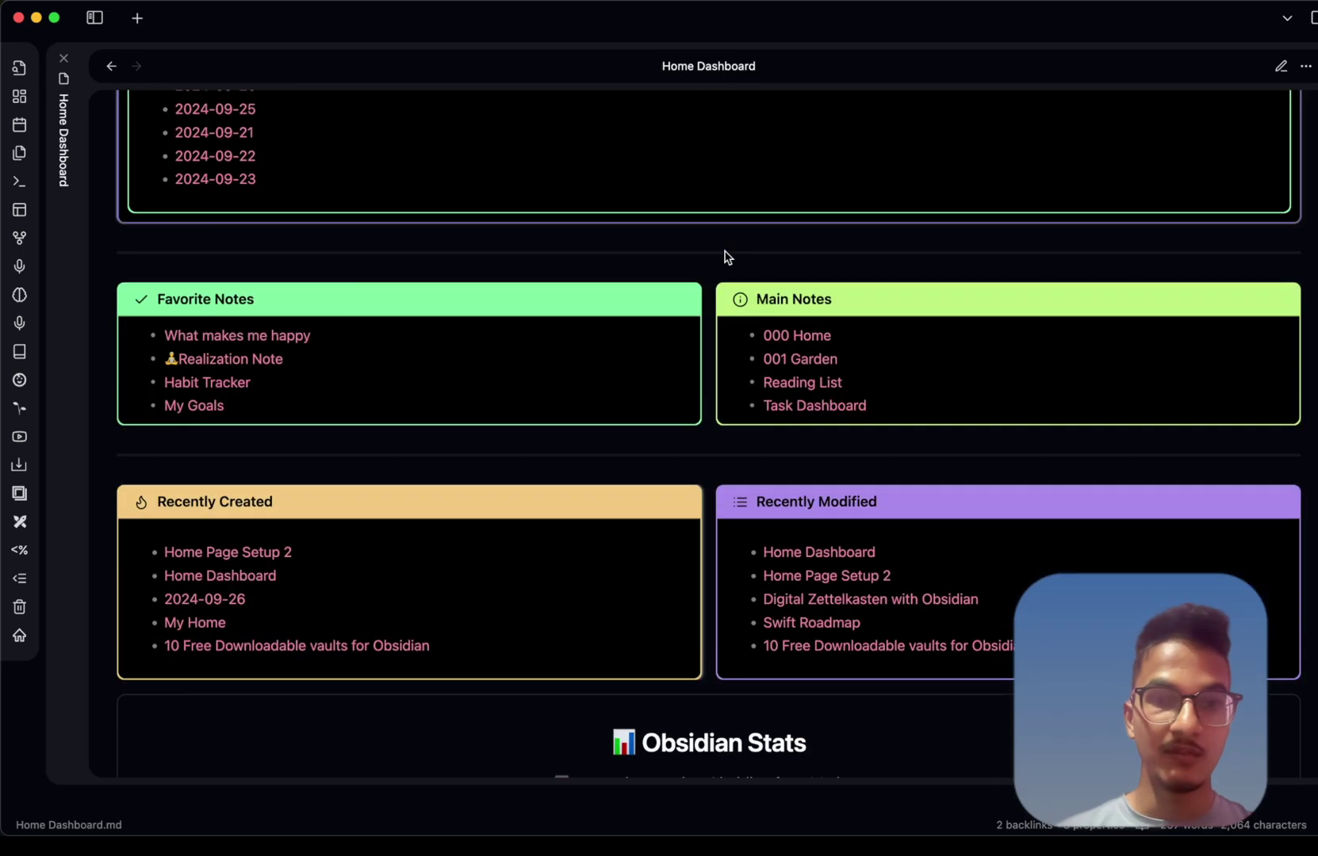
scroll(327, 268, "up", 8)
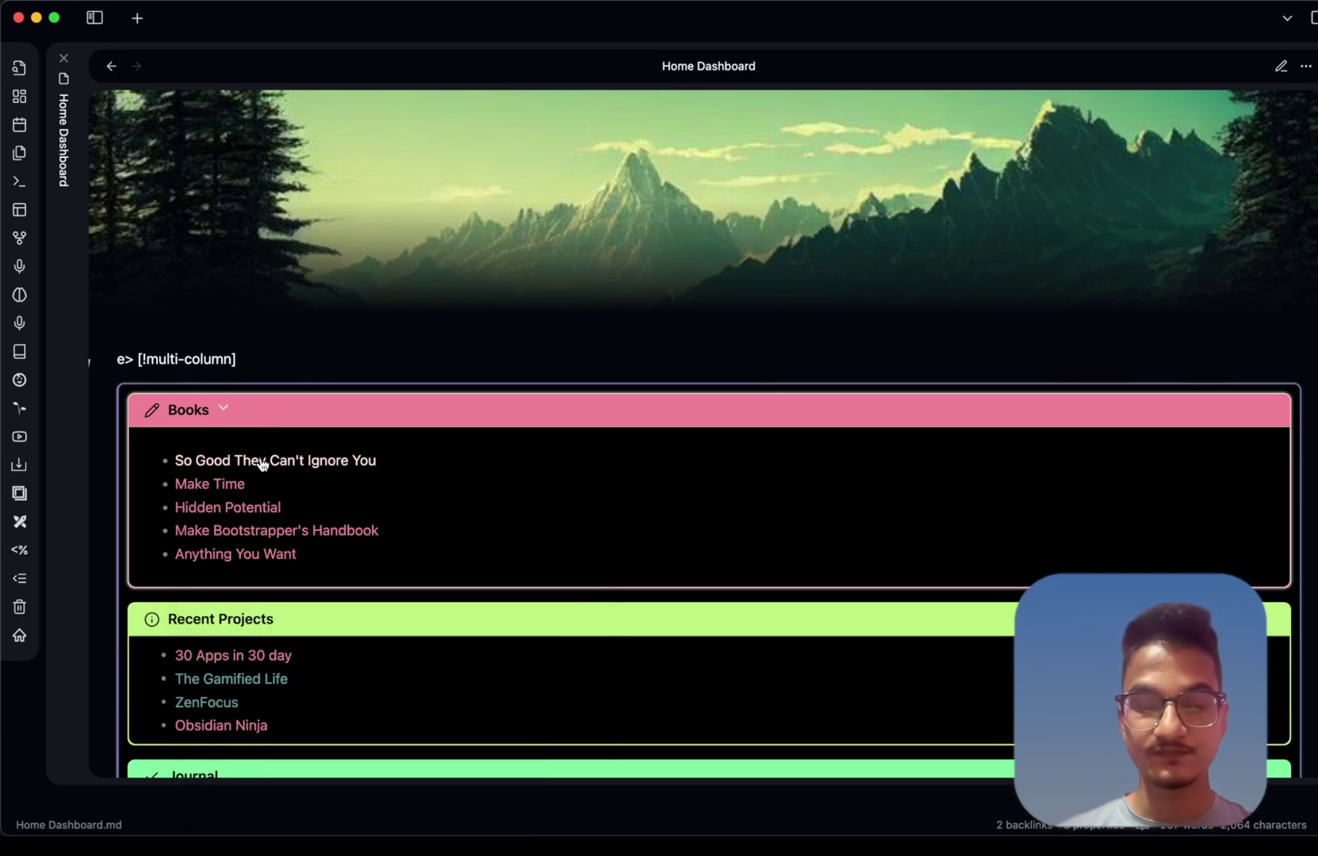
key("super+e")
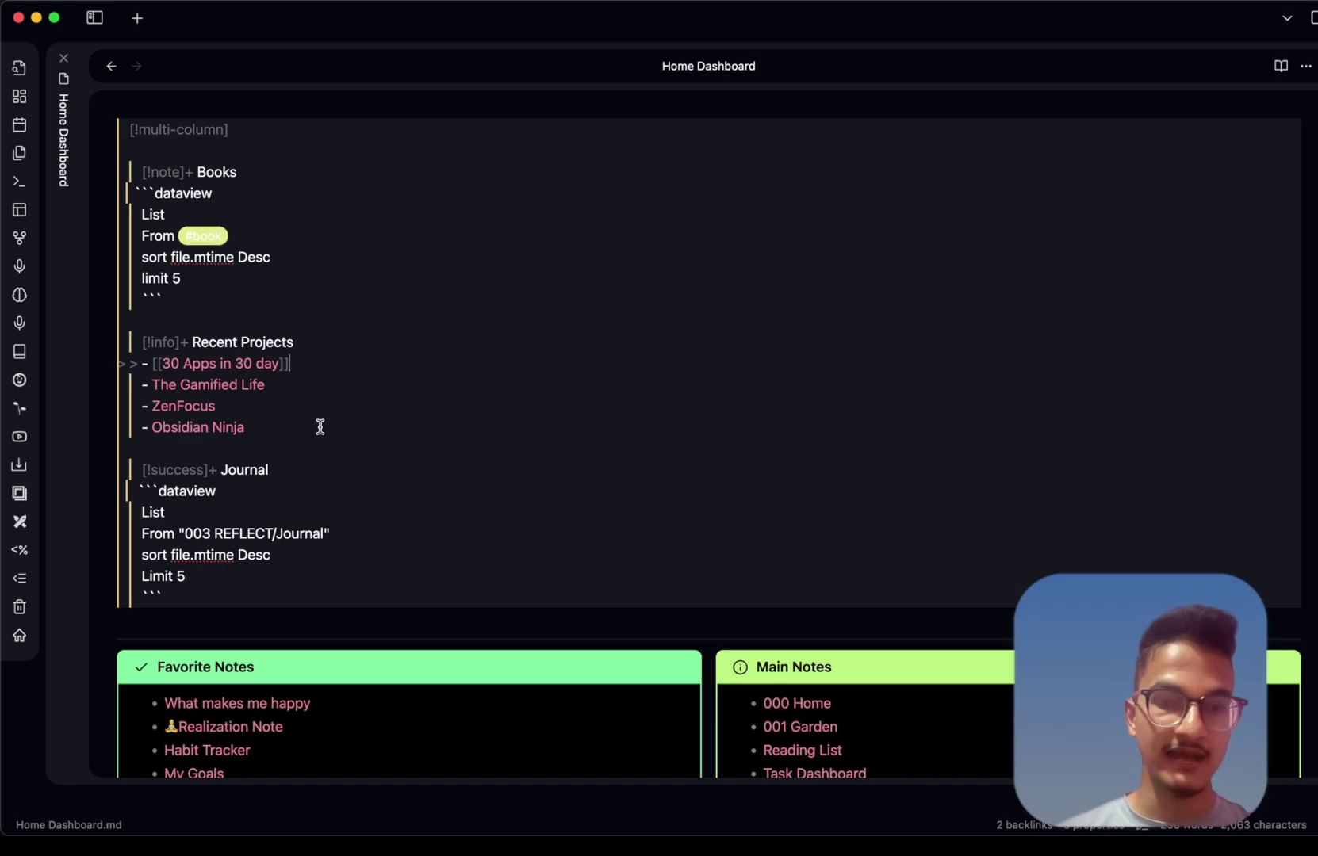
Examine the manually linked notes under Recent Projects and the Books query's sort and limit lines in the multi-column callout source
left_click_drag(318, 429, 79, 366)
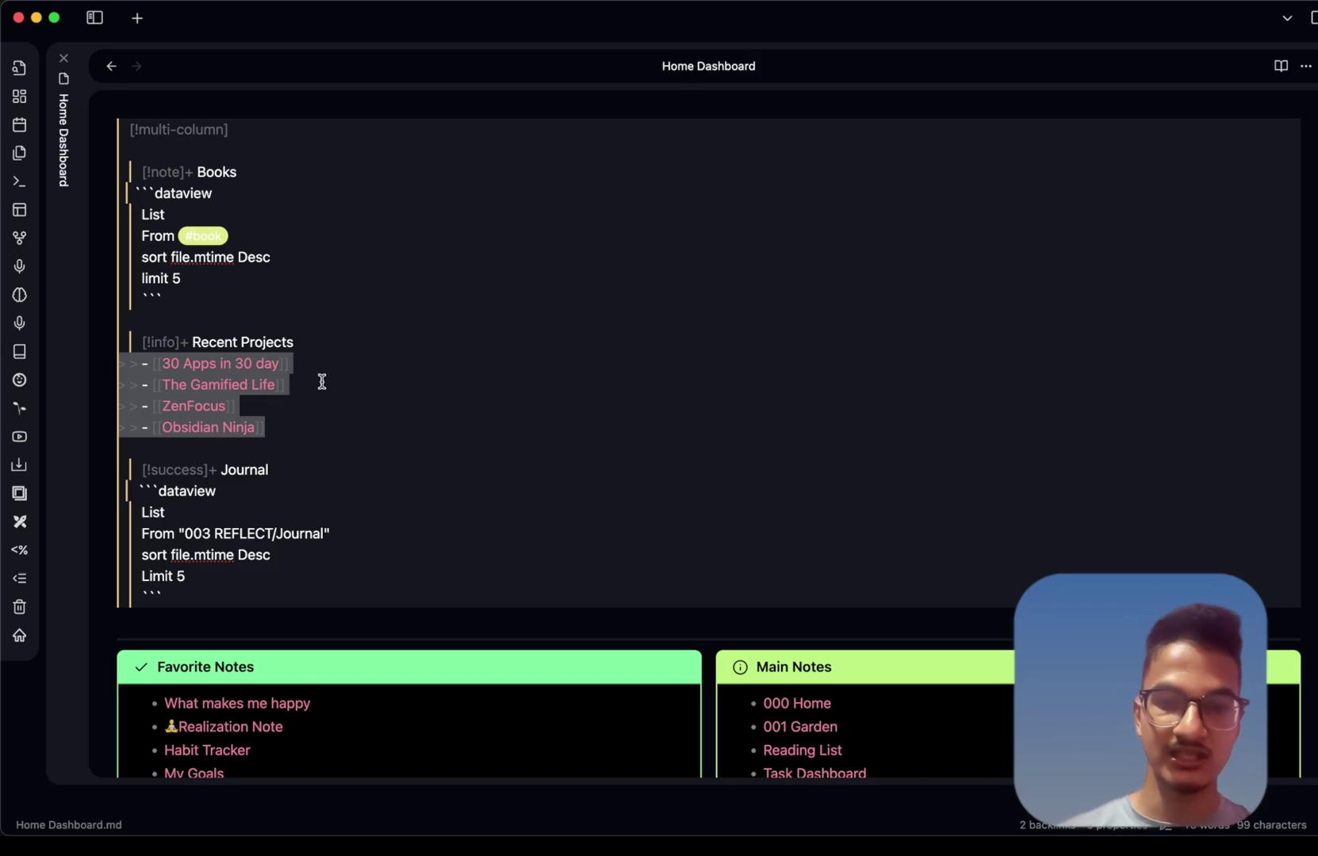
left_click(348, 443)
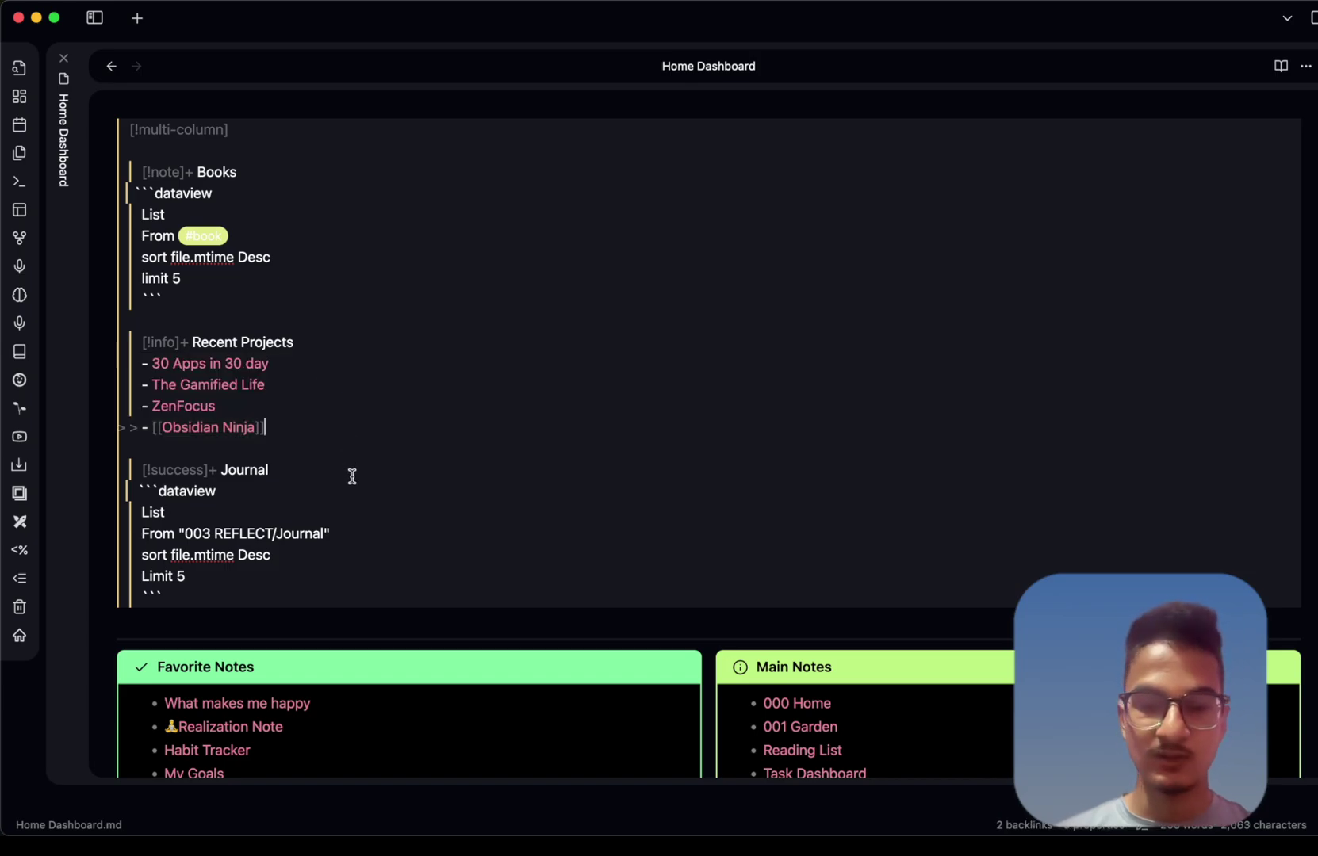
left_click(388, 446)
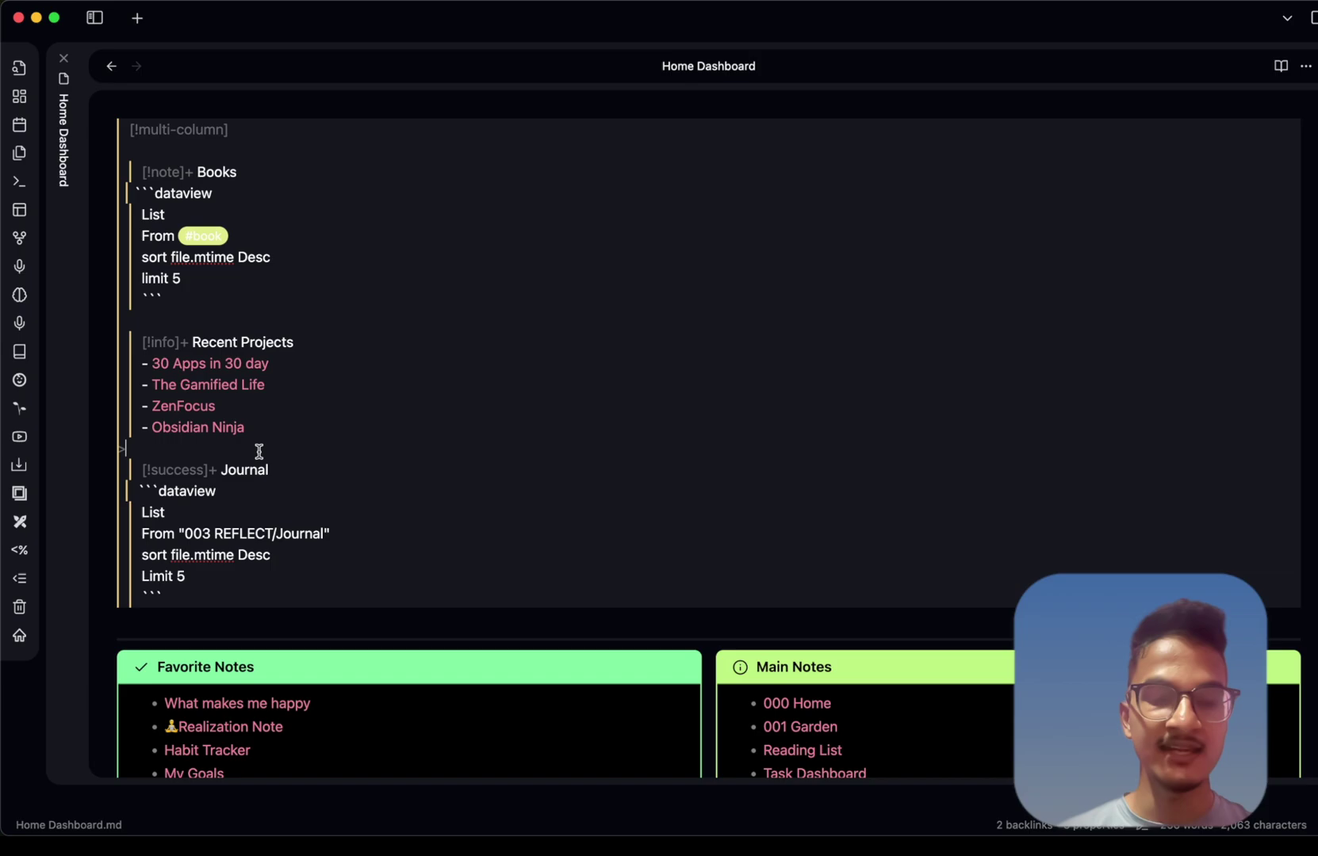
left_click(358, 414)
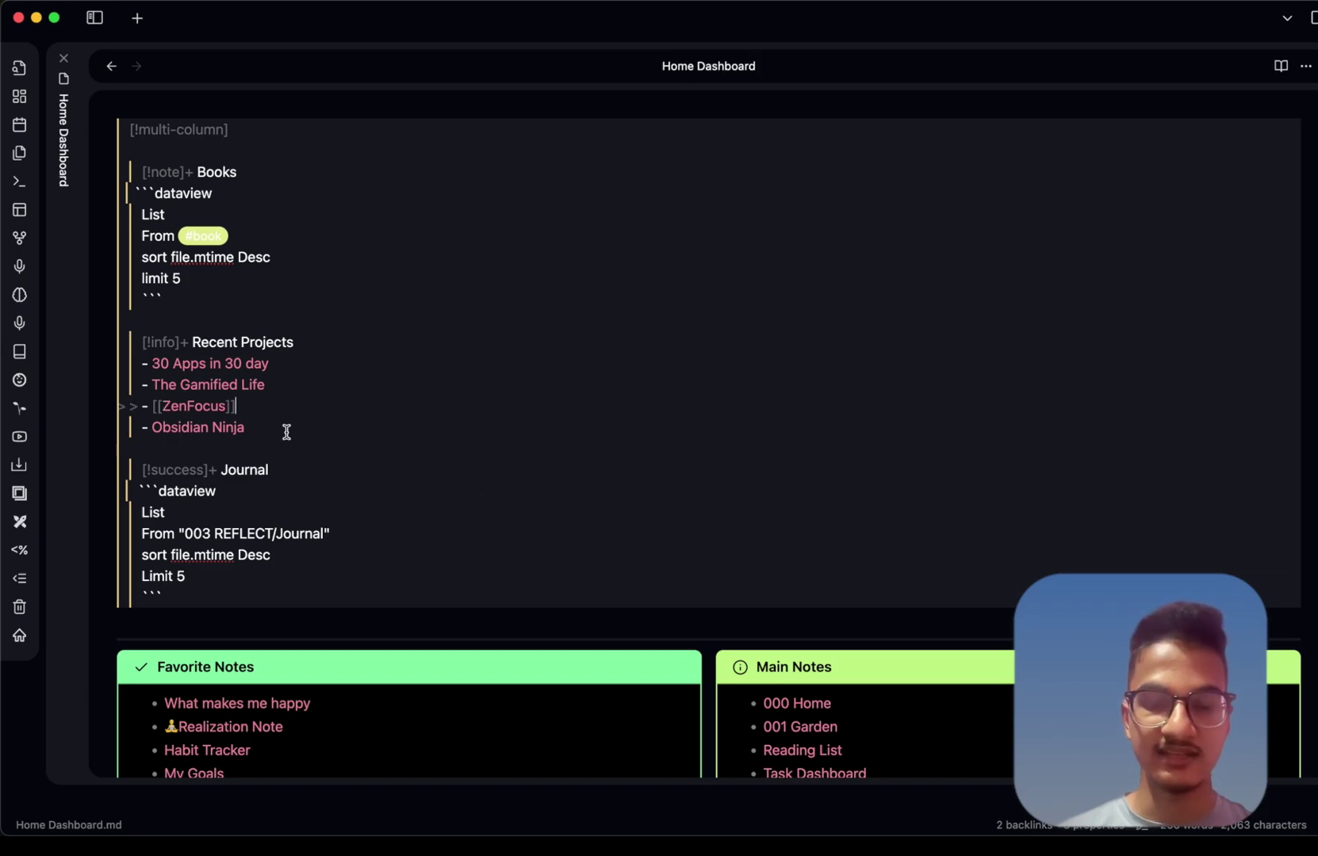
left_click_drag(223, 287, 119, 254)
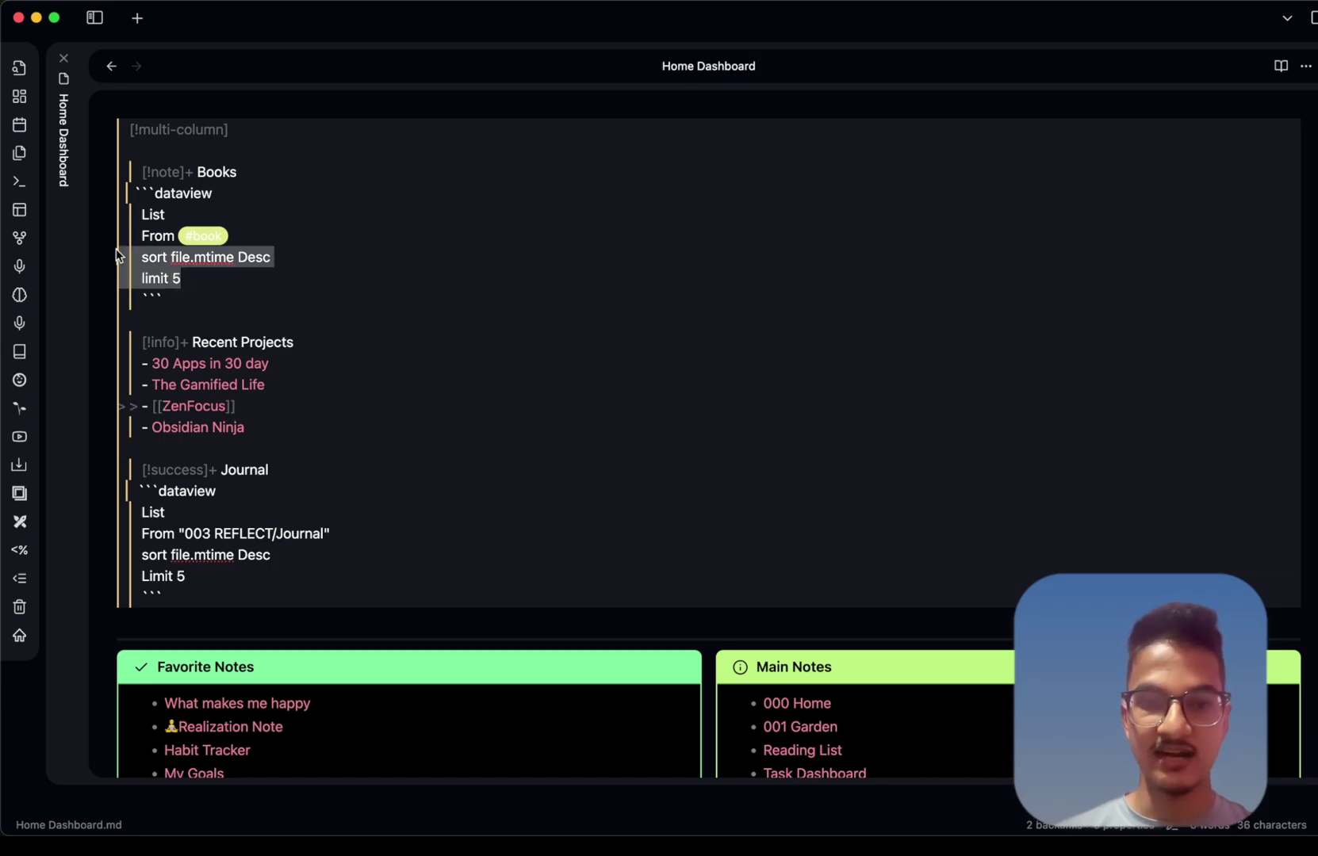
left_click_drag(308, 435, 107, 370)
left_click(320, 440)
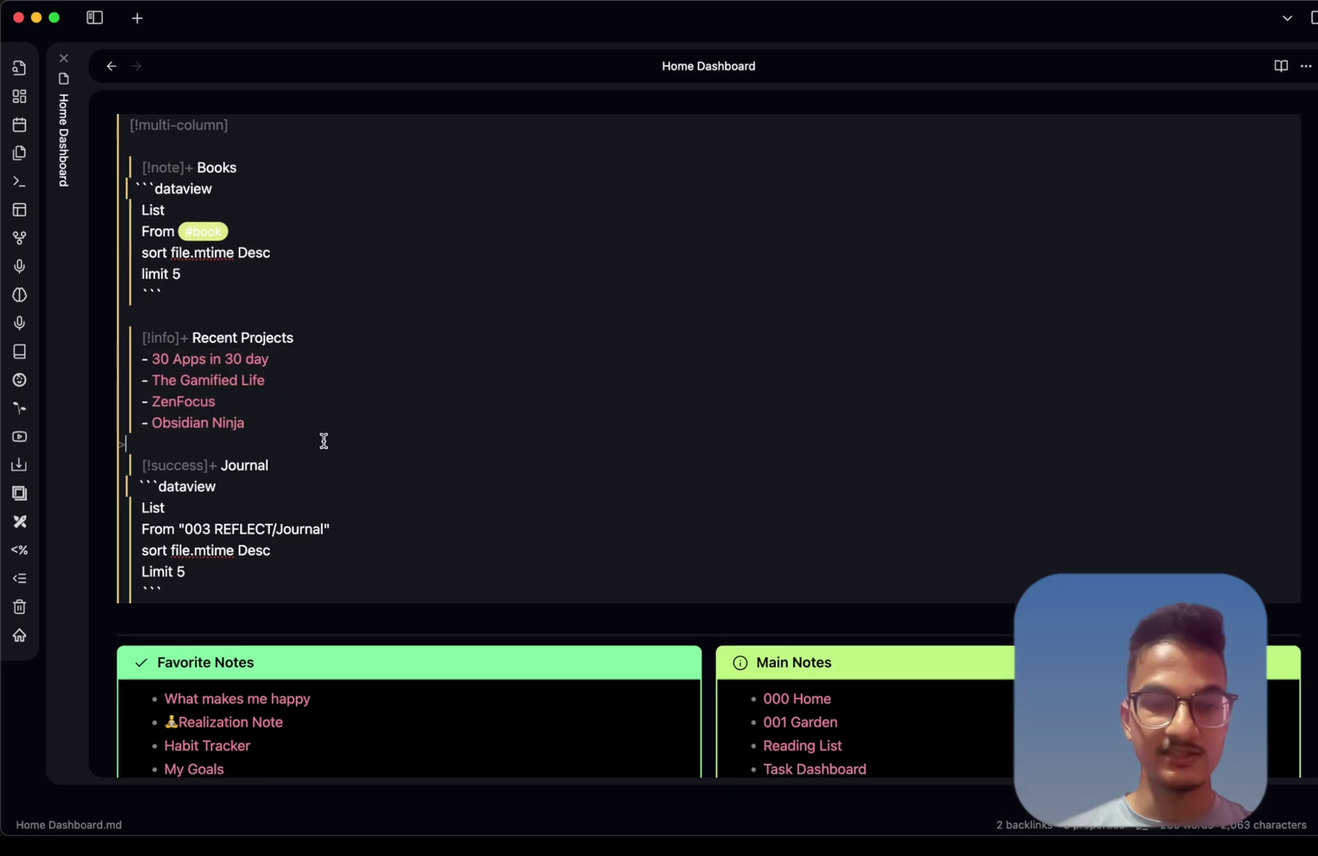
Review the rendered callouts and switch the Home Dashboard to reading view to look over the finished page
scroll(323, 440, "down", 3)
double_click(481, 384)
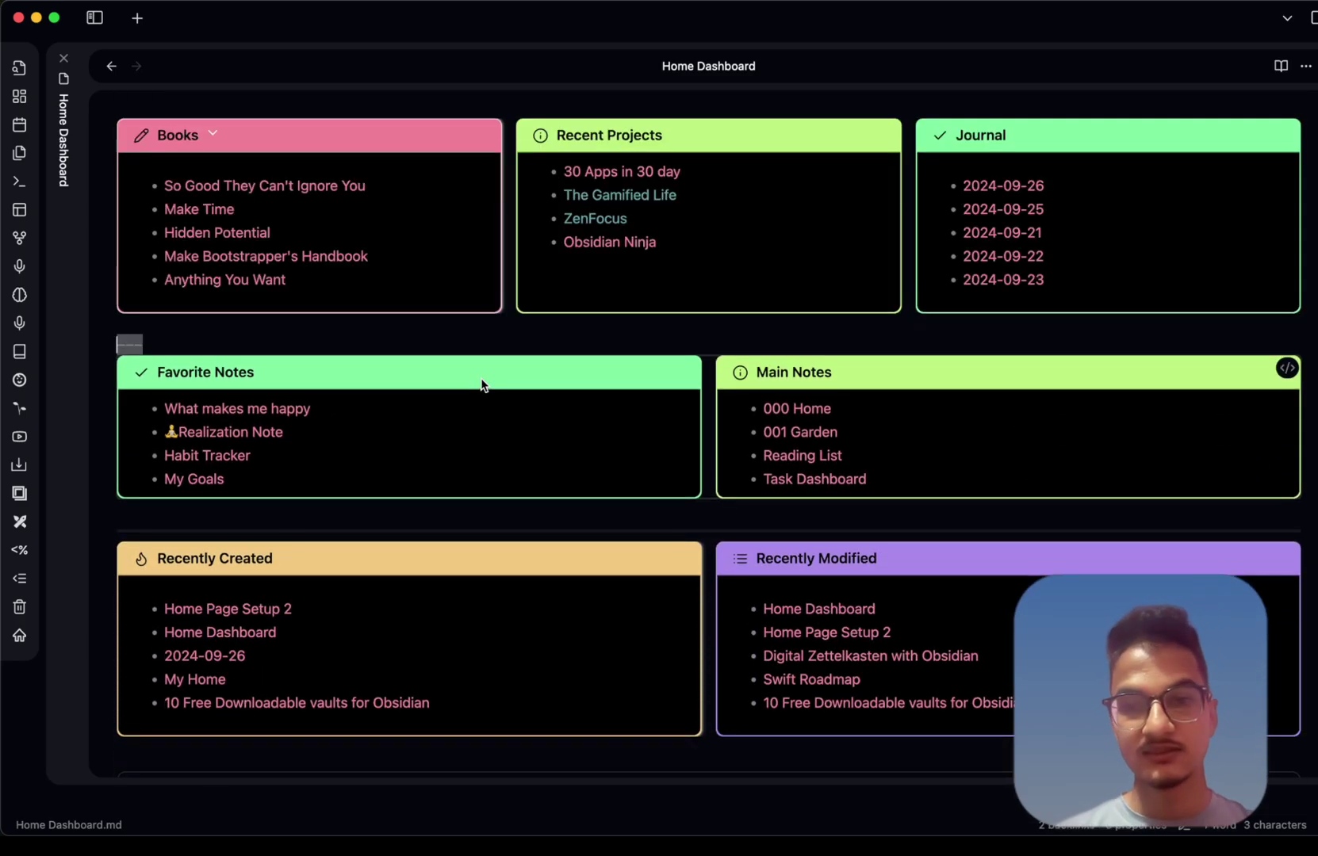
left_click(514, 332)
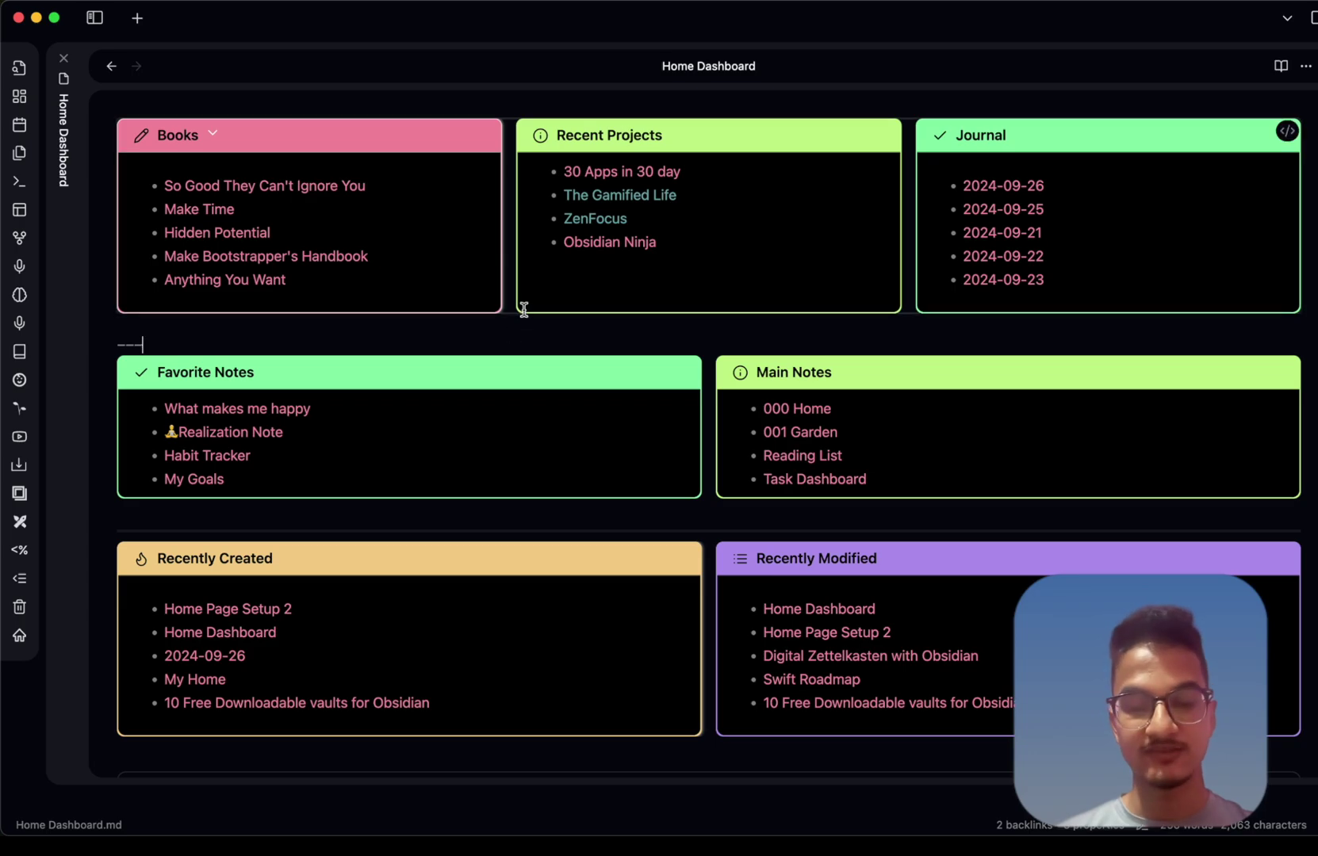
key("super+e")
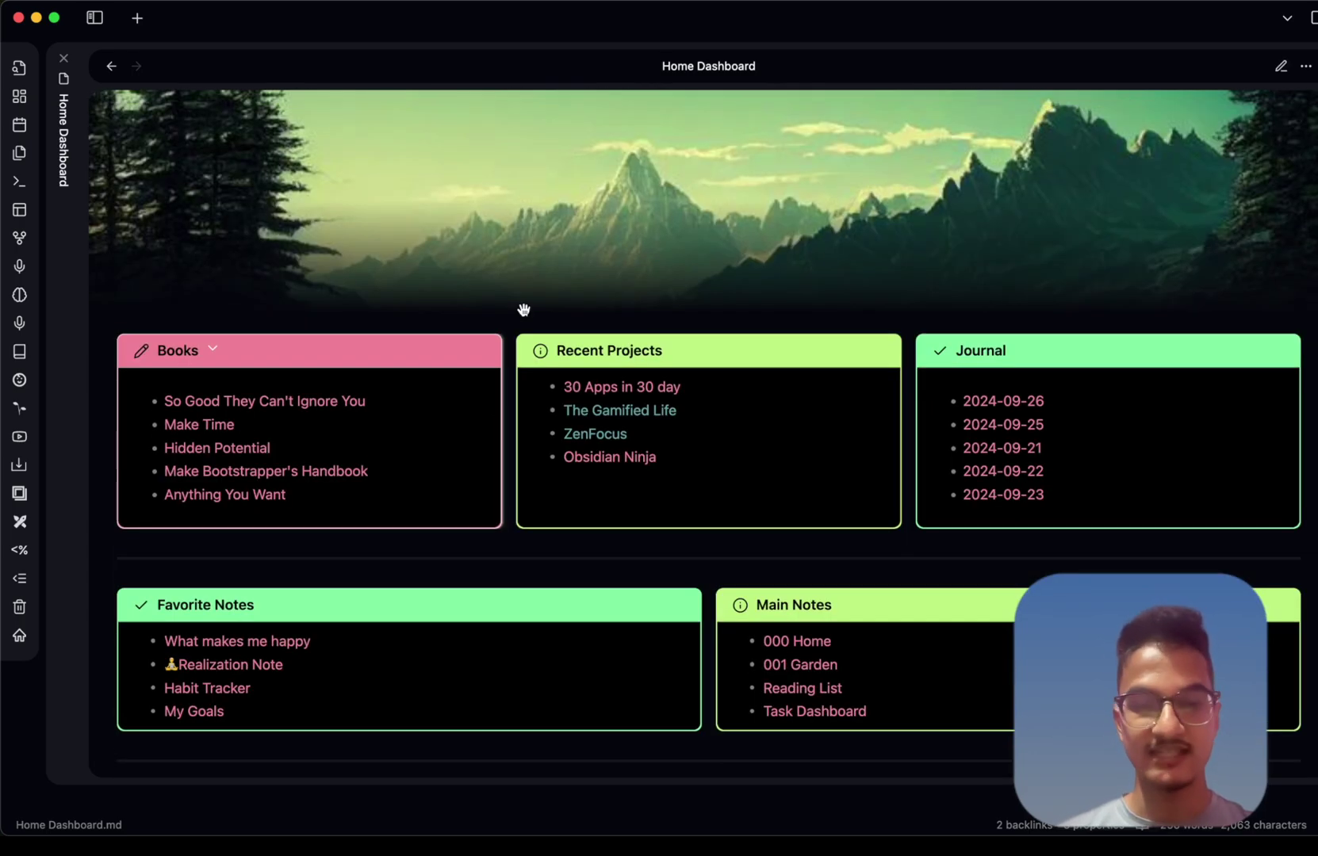
scroll(523, 309, "down", 5)
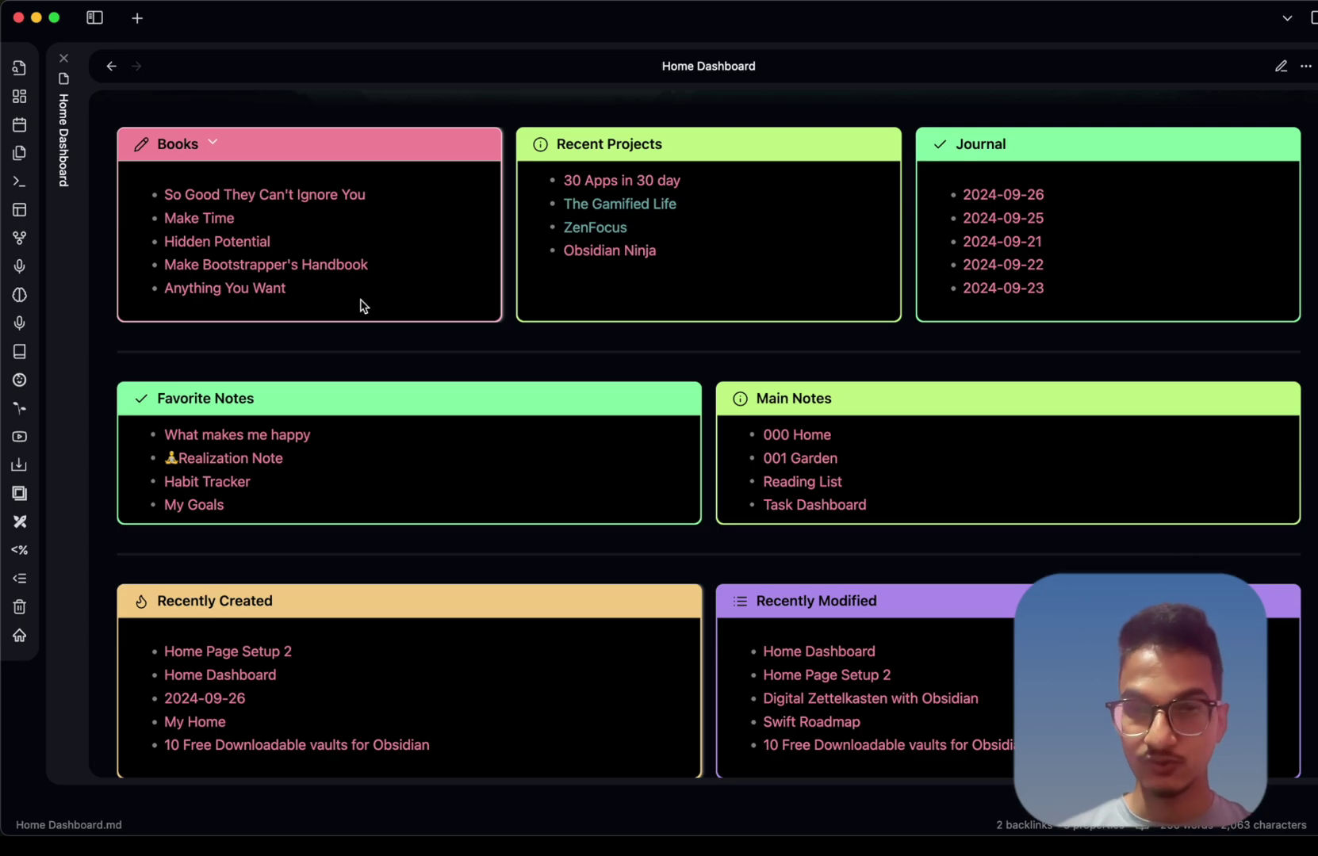
Search the community plugins for "homepage" and open the options of the Homepage plugin
key("super+comma")
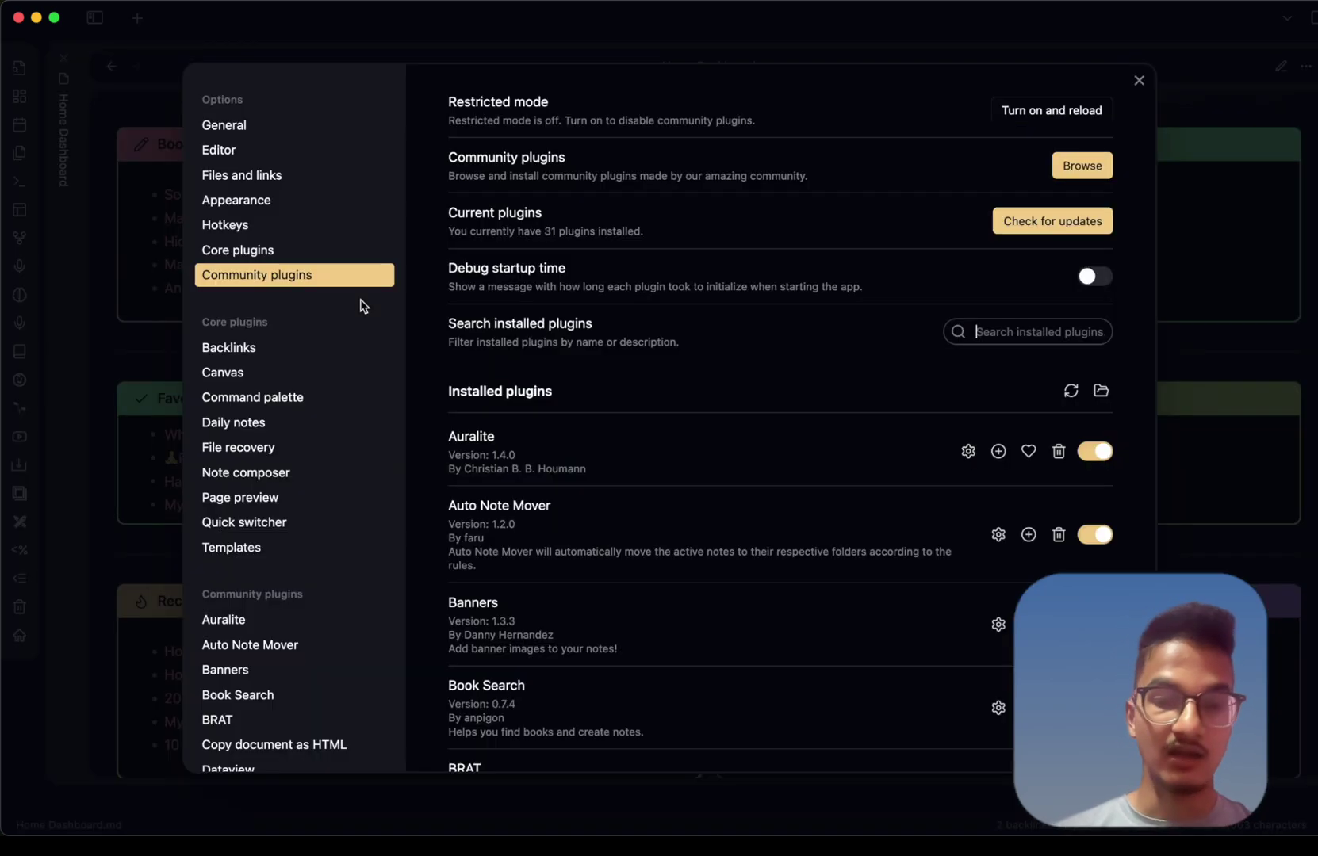
left_click(1099, 174)
type("homepage")
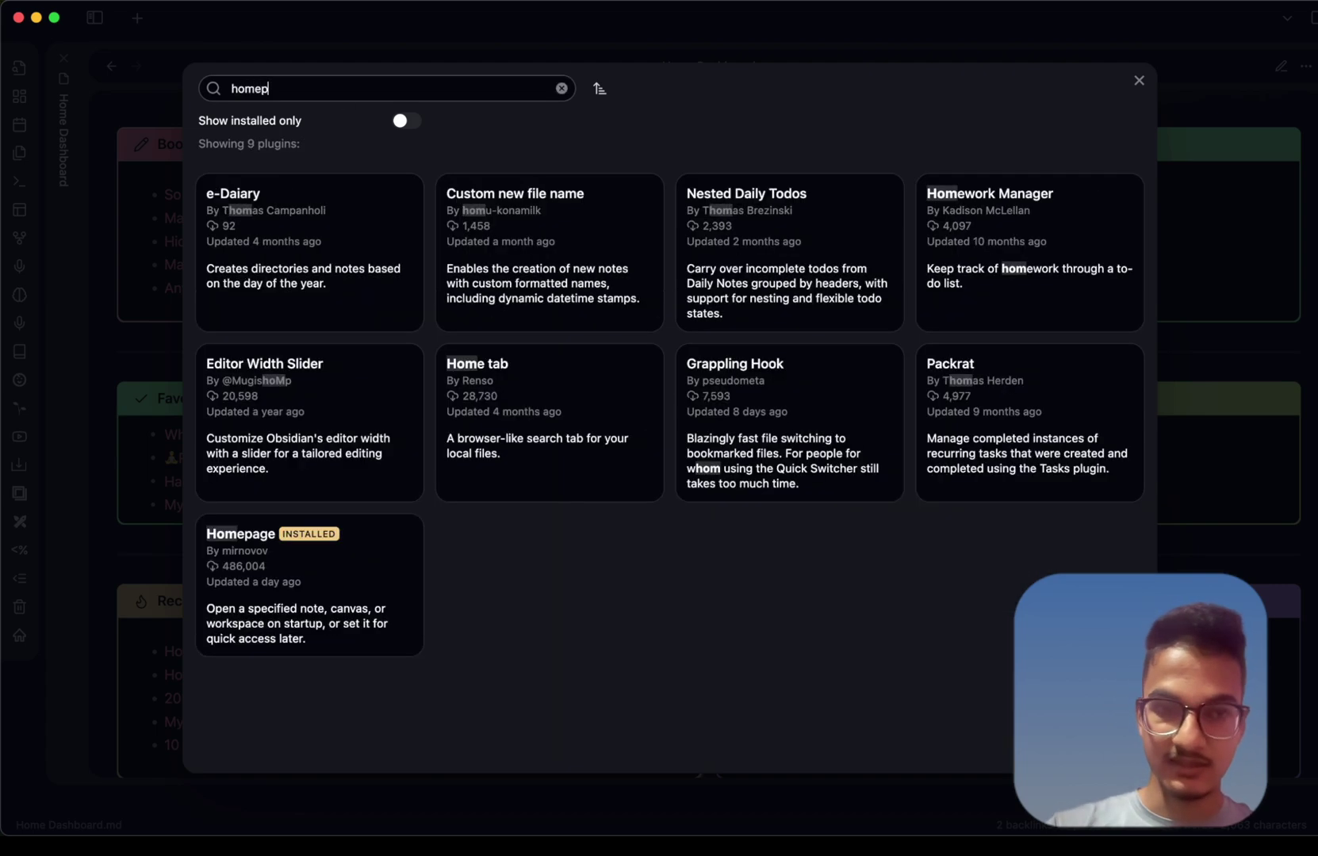
left_click(203, 245)
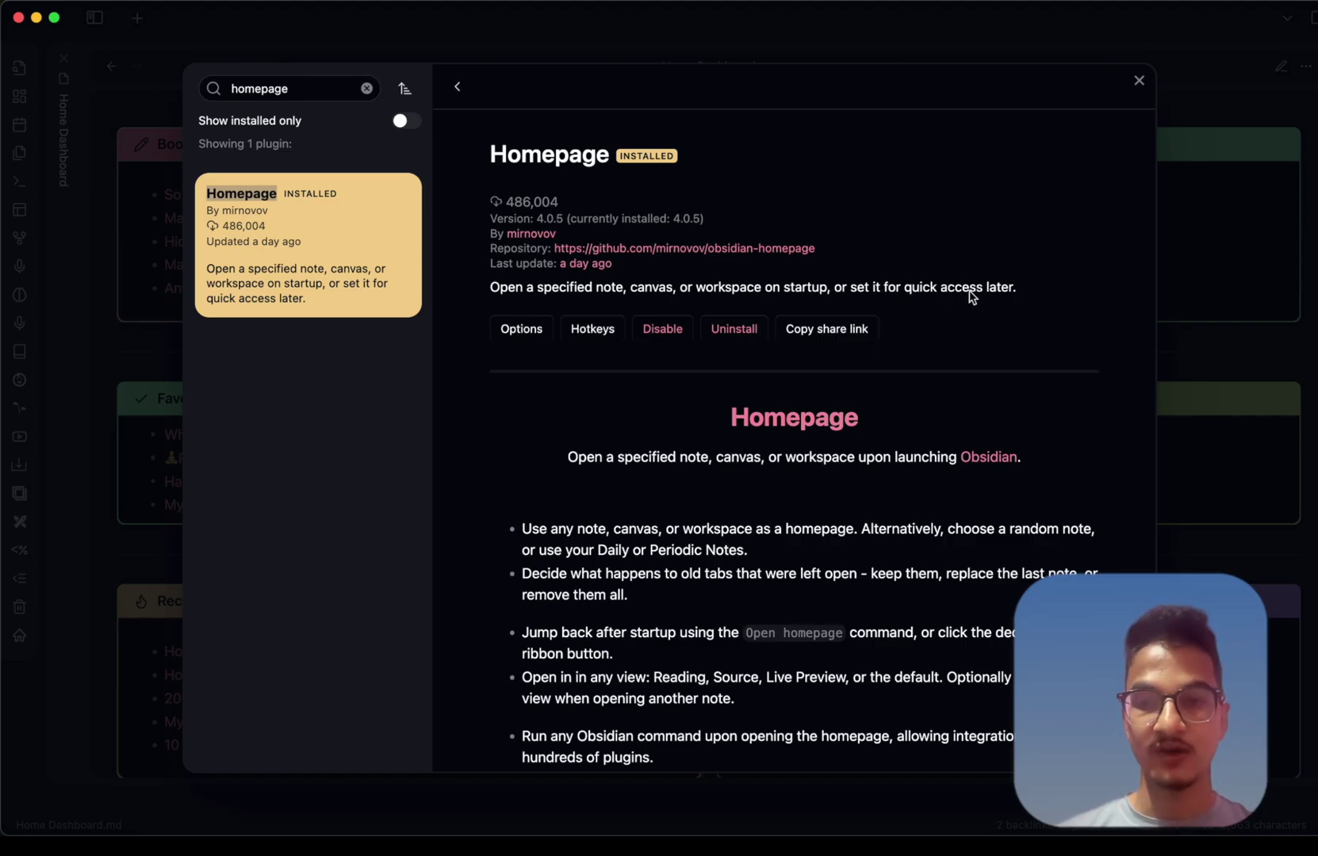
left_click(525, 332)
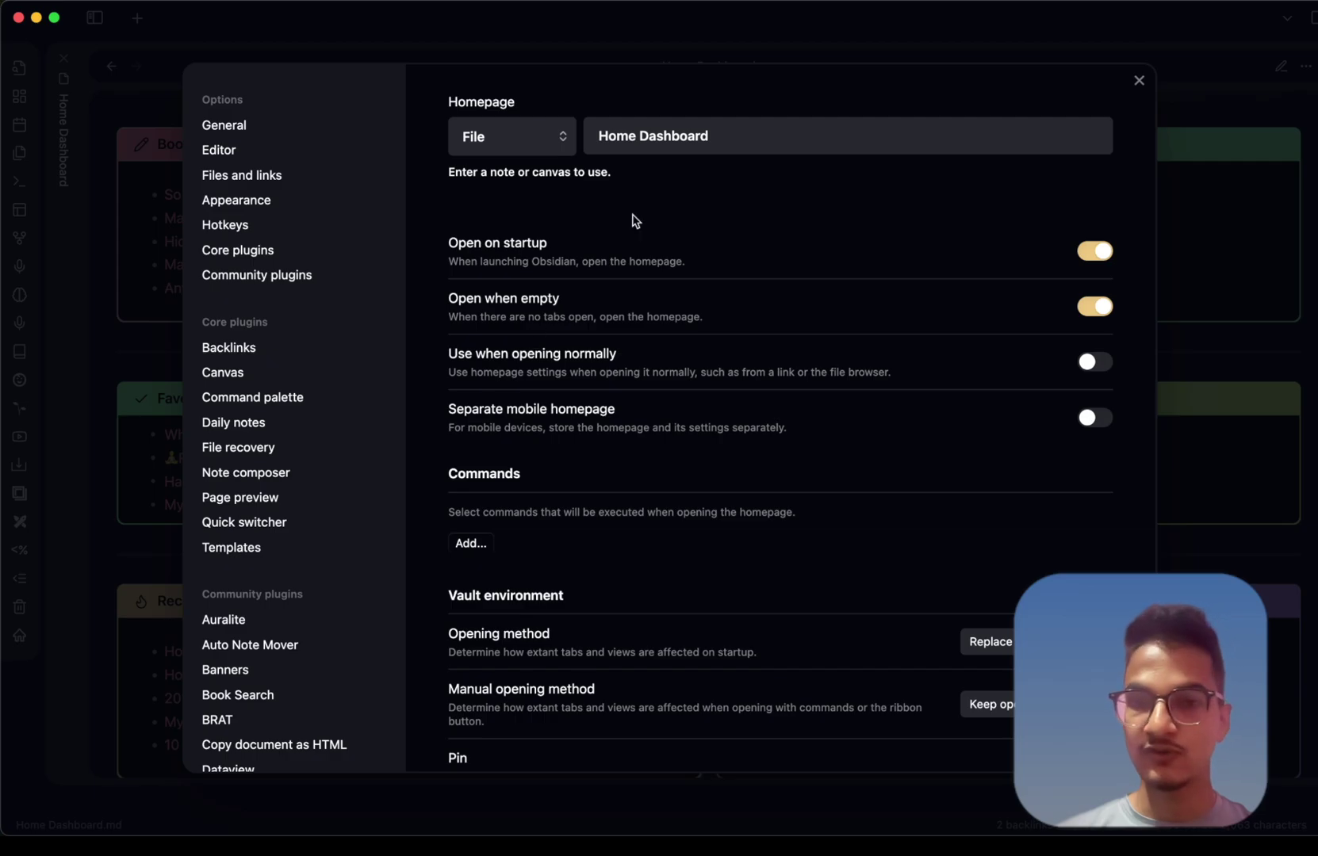
Examine the homepage type choices and startup options of the Homepage plugin, keep File, and close the settings
left_click(501, 140)
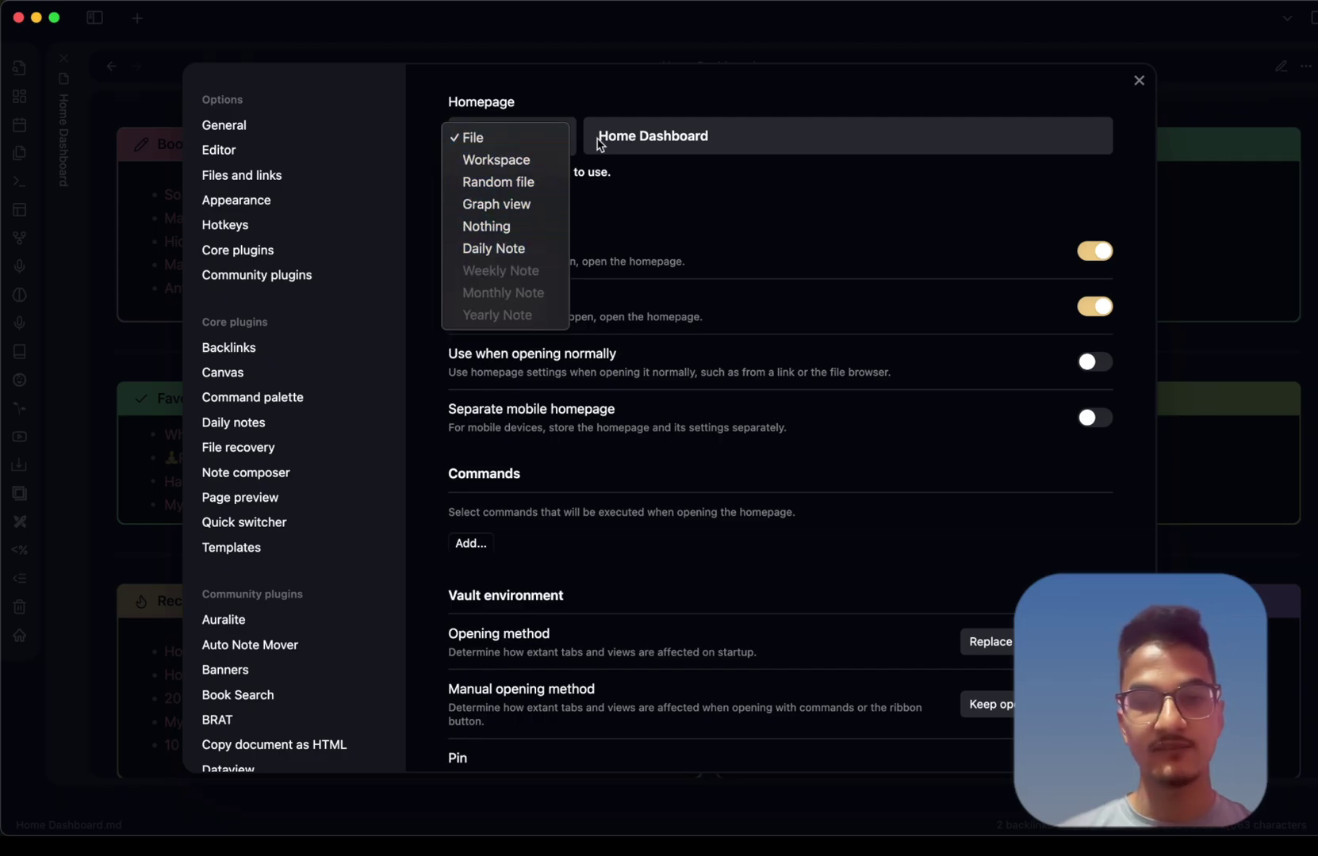
left_click(635, 185)
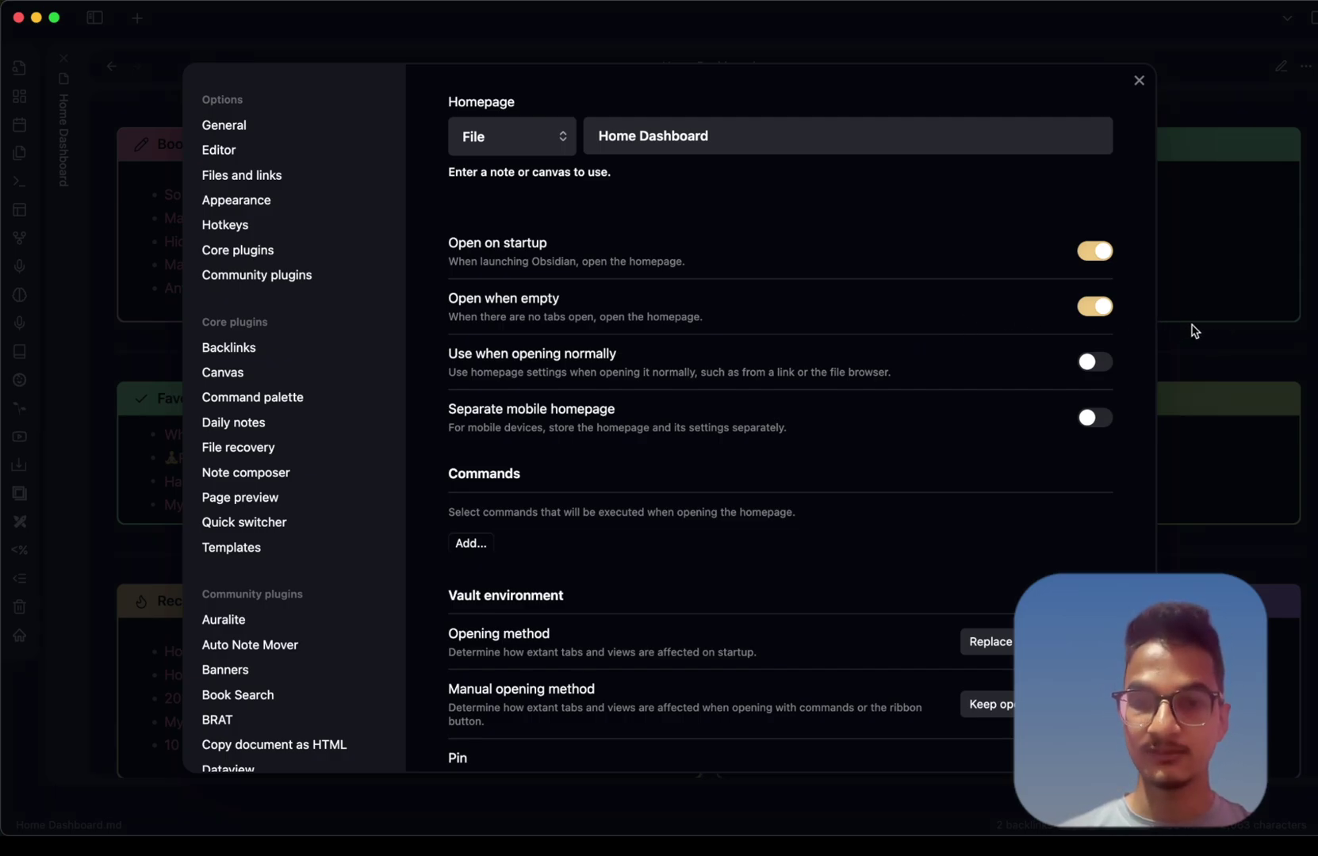
left_click(1247, 336)
mouse_move(258, 288)
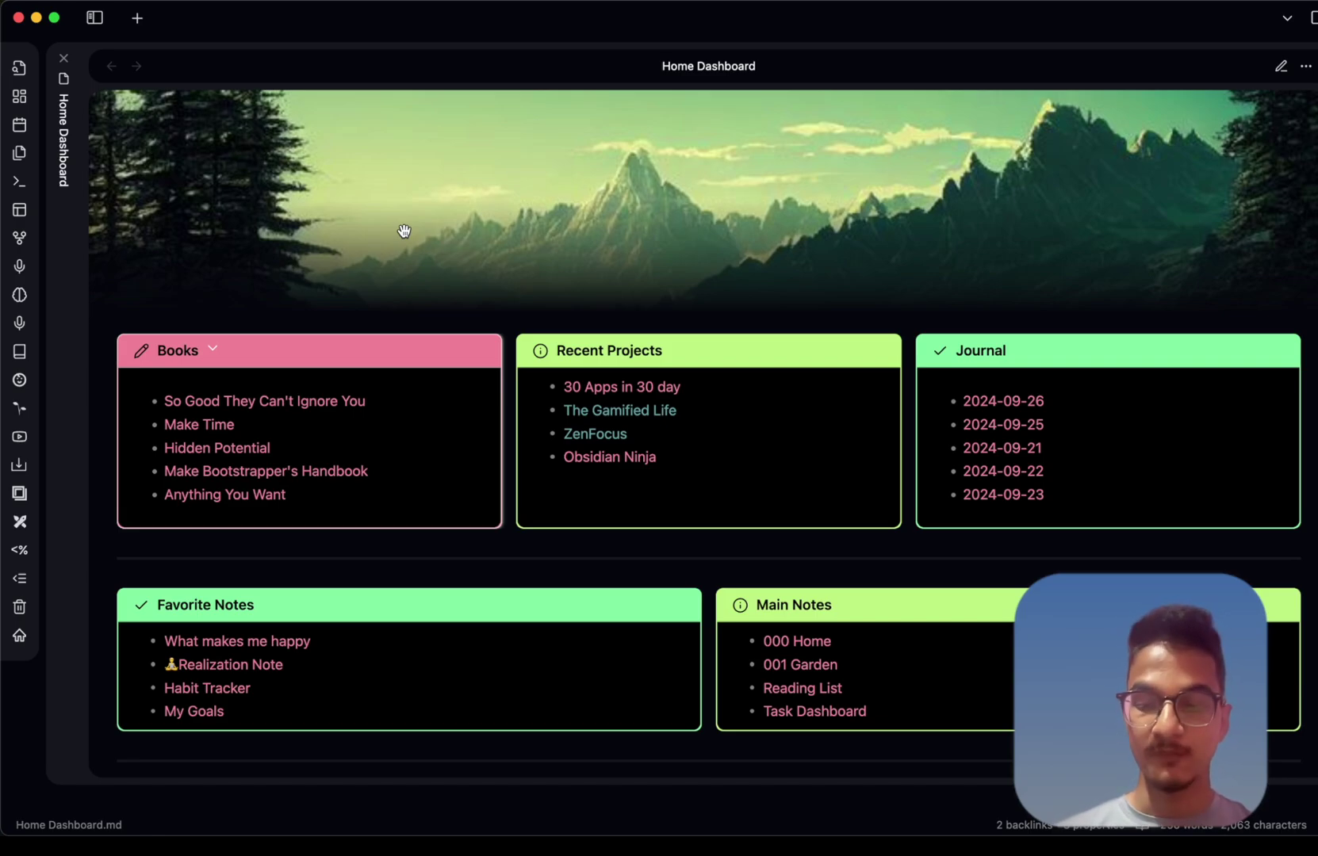
key("super+p")
type("reload")
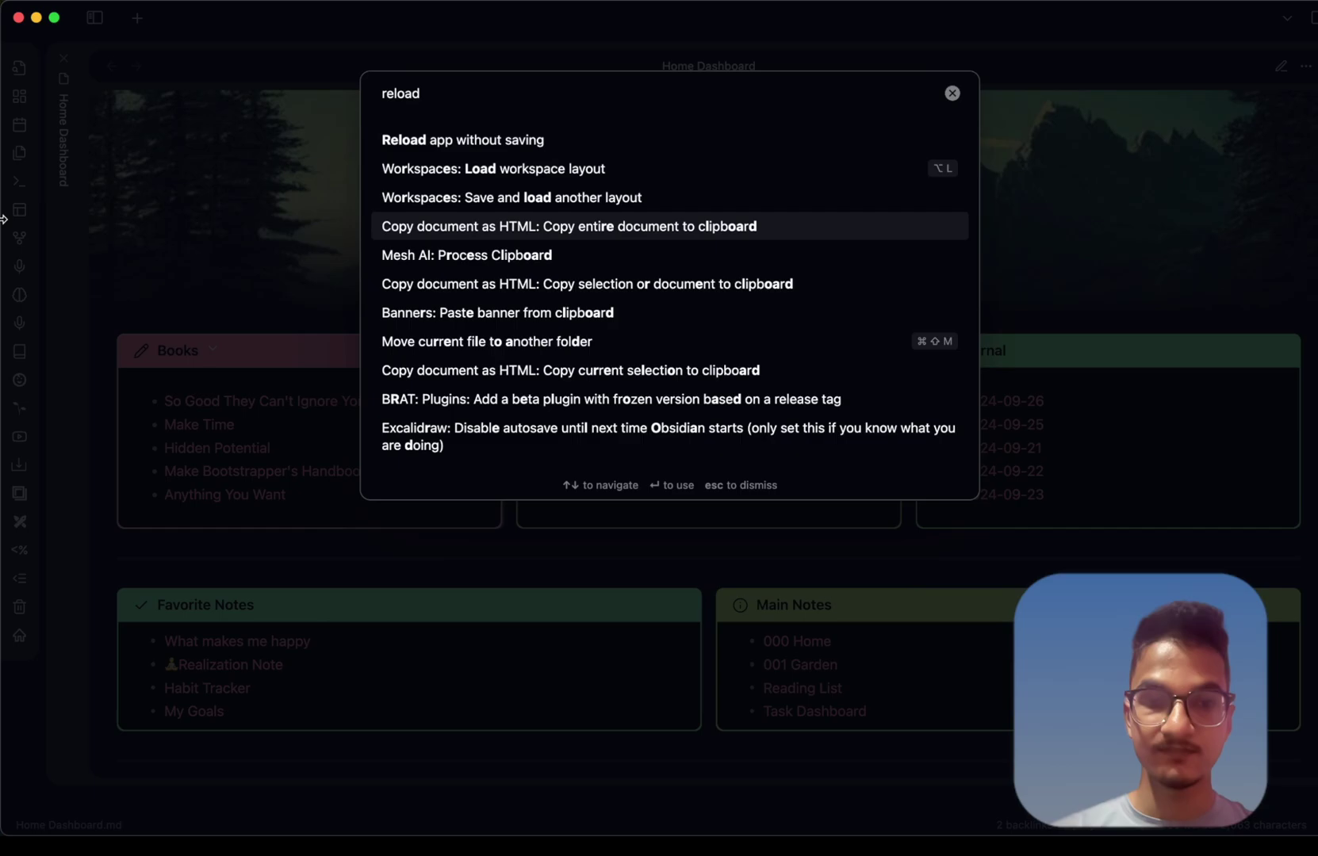
left_click(259, 254)
Open the book note "So Good They Can't Ignore You" and reload the app without saving to test the startup homepage
left_click(307, 404)
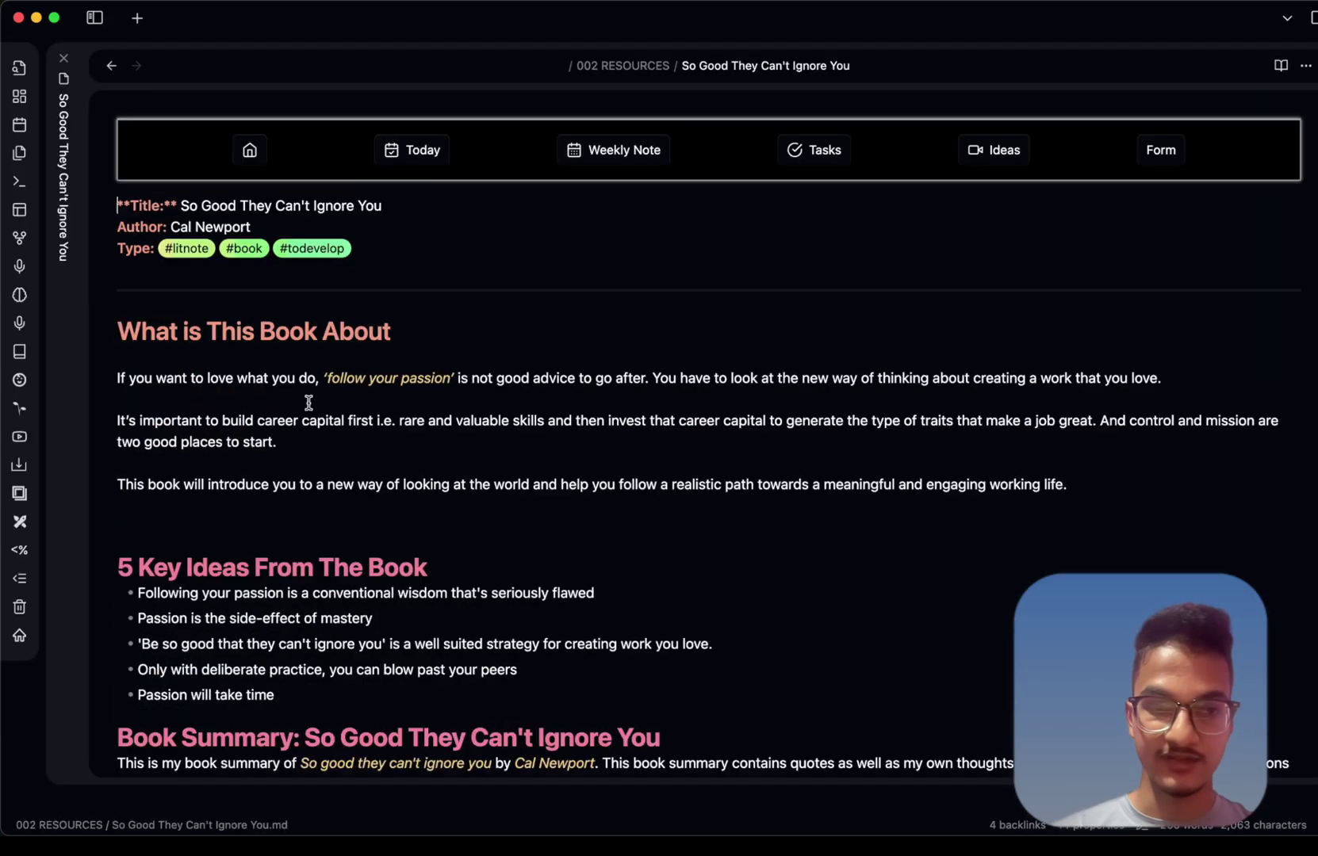
key("super+p")
type("reload")
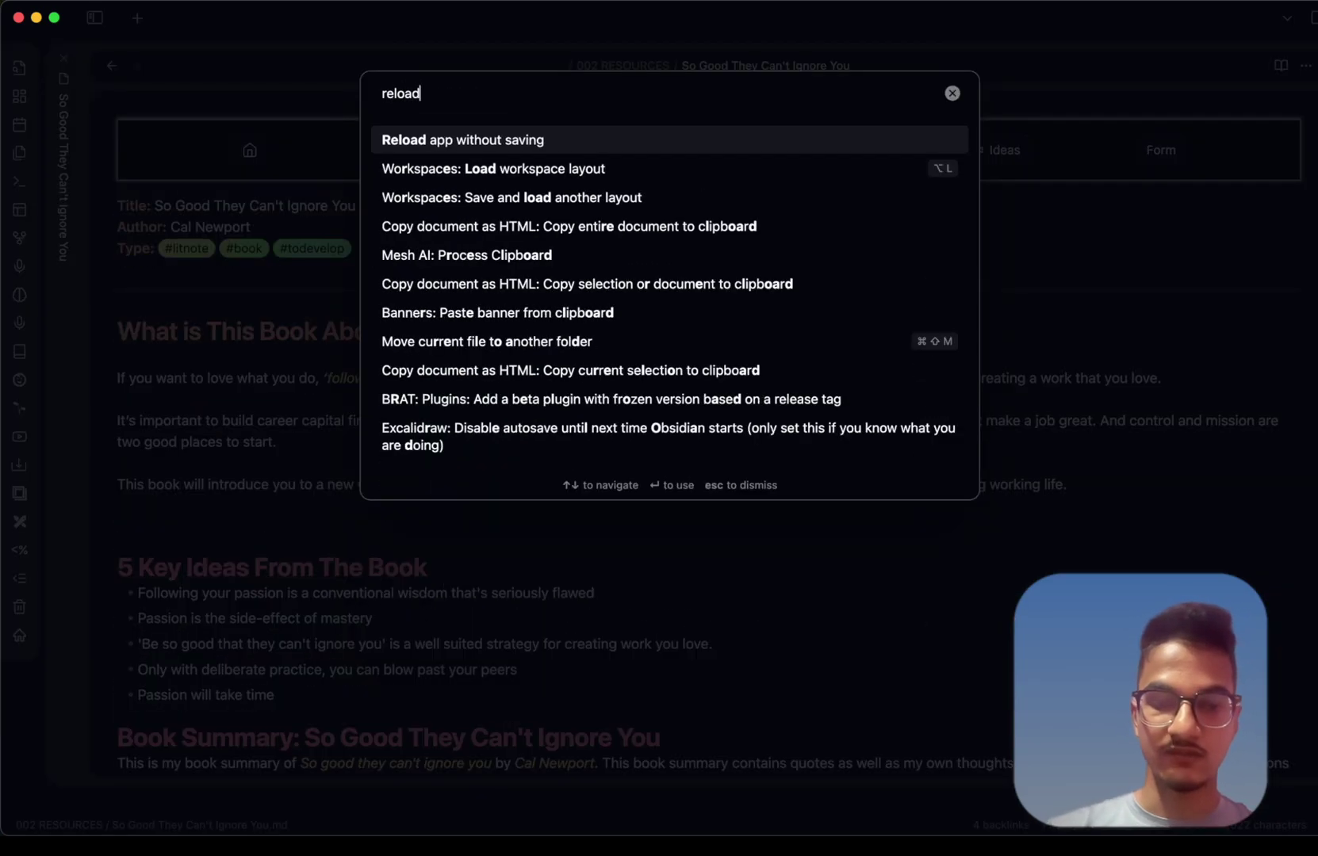
key("Return")
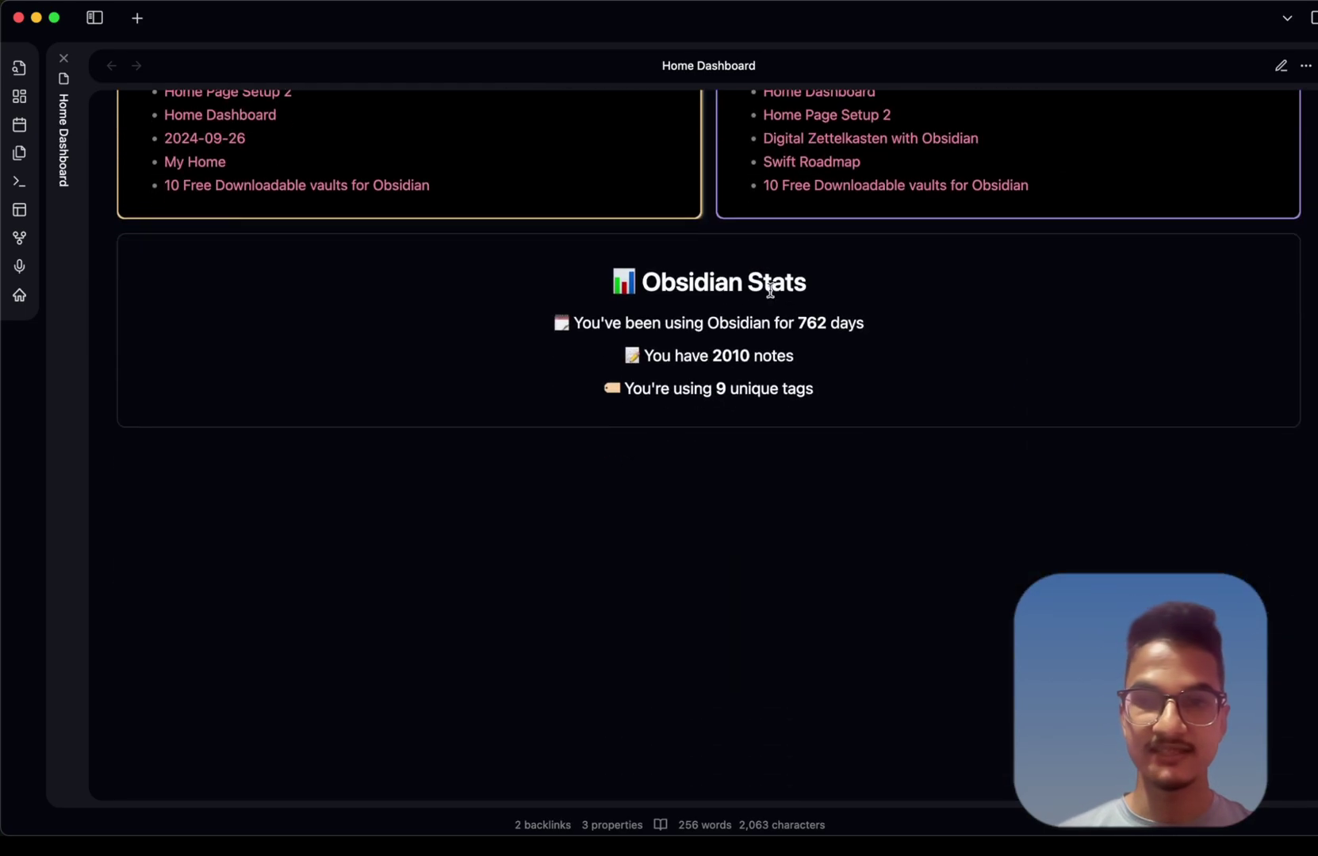
scroll(769, 290, "up", 2)
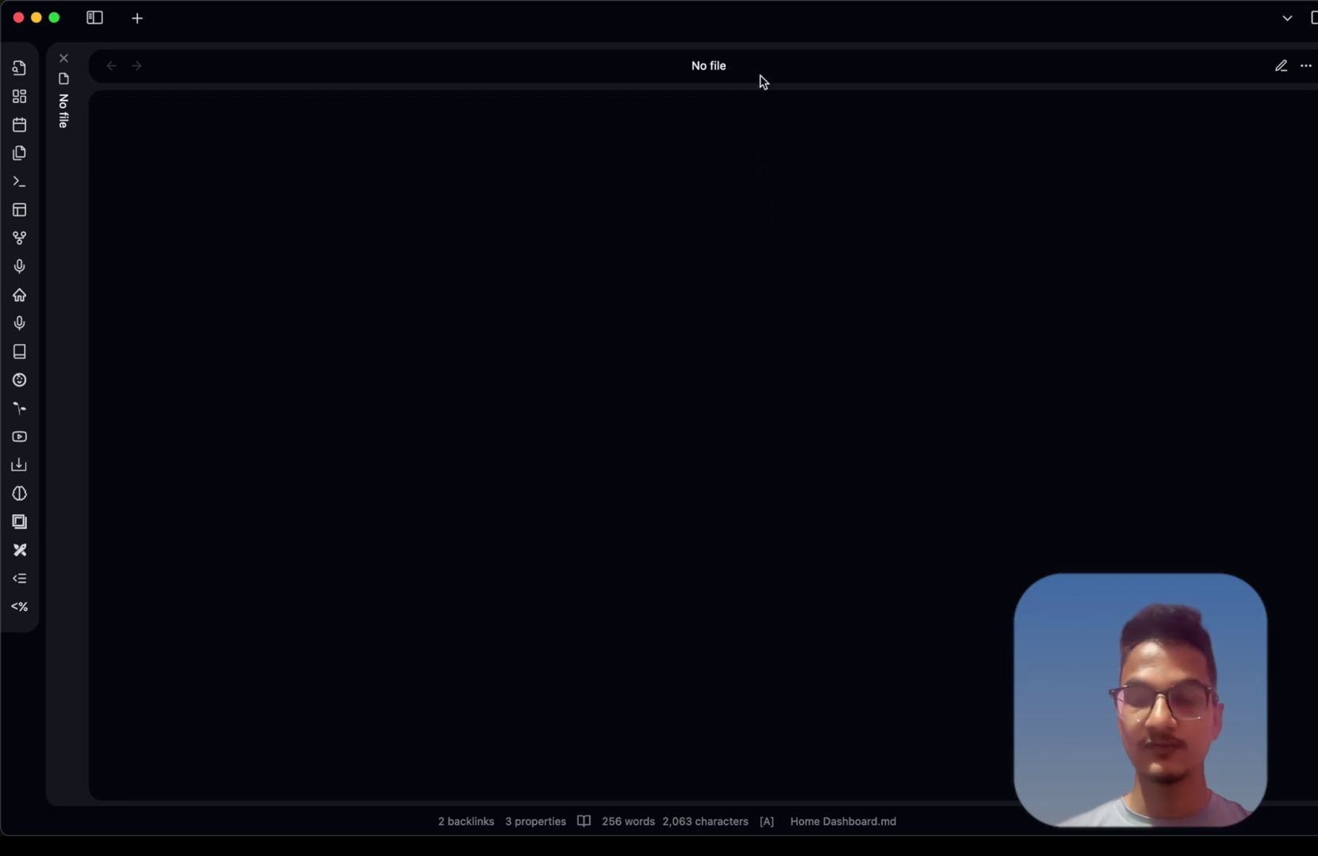
Minimize both Obsidian vault windows and hide the Claude window to clear the desktop
double_click(770, 18)
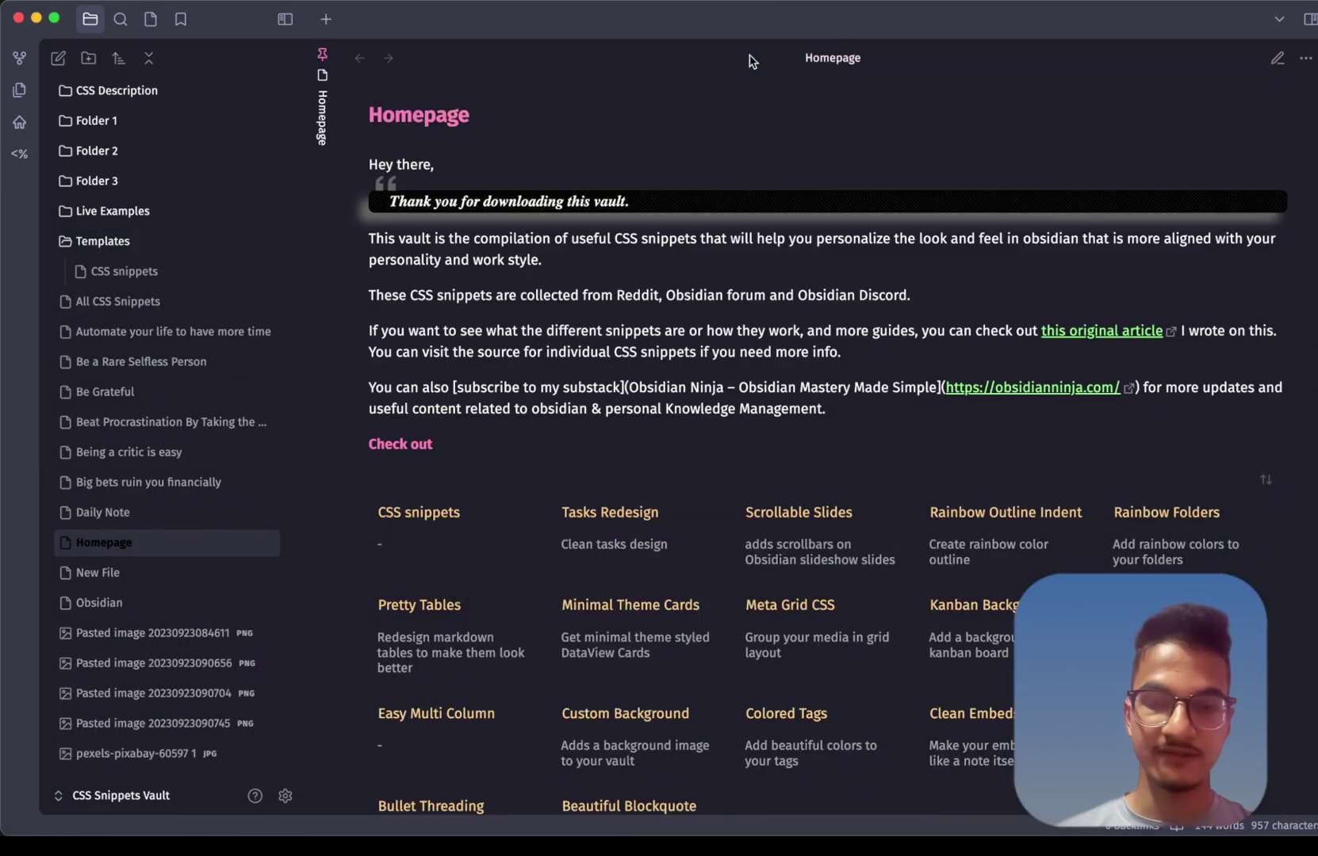
double_click(769, 19)
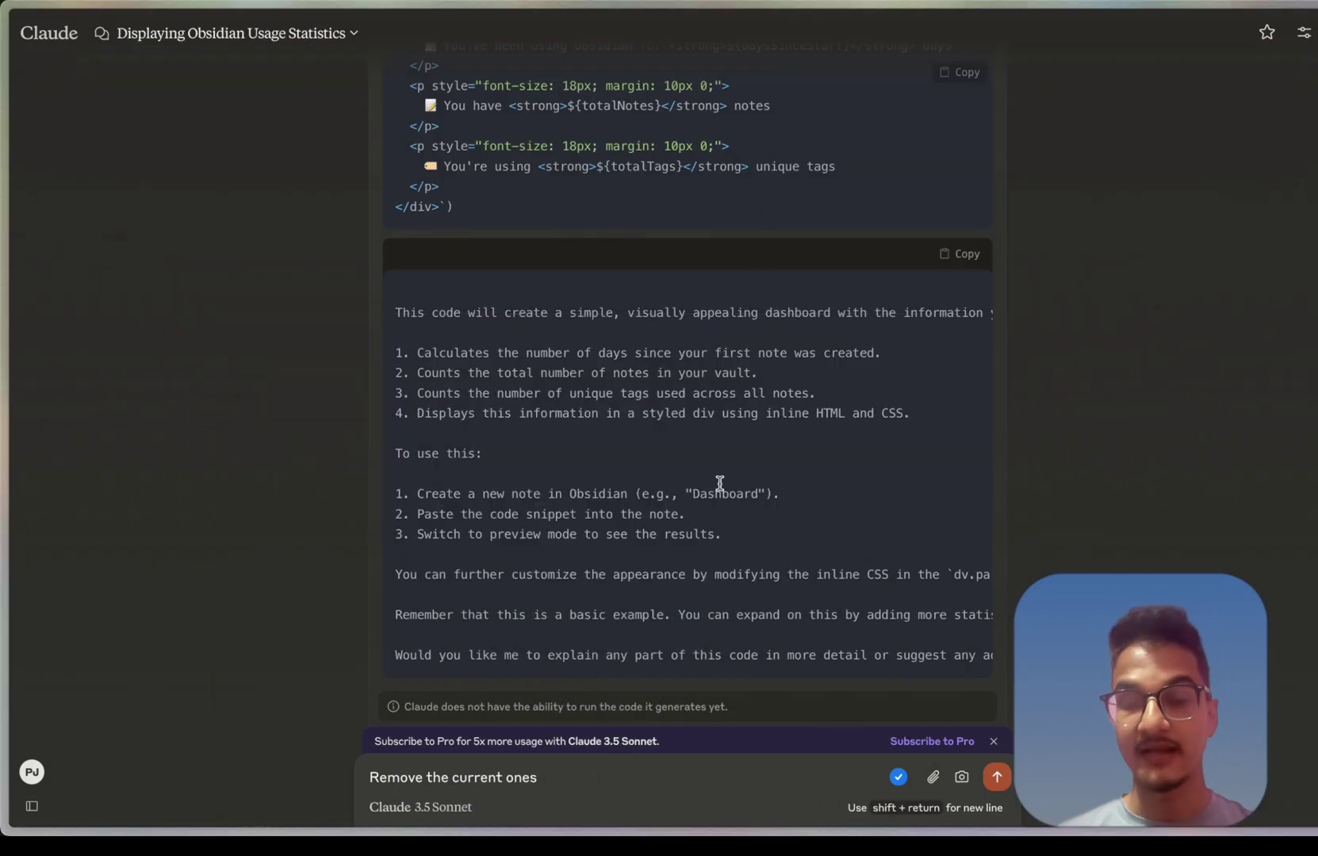
key("super+h")
key("super+h")
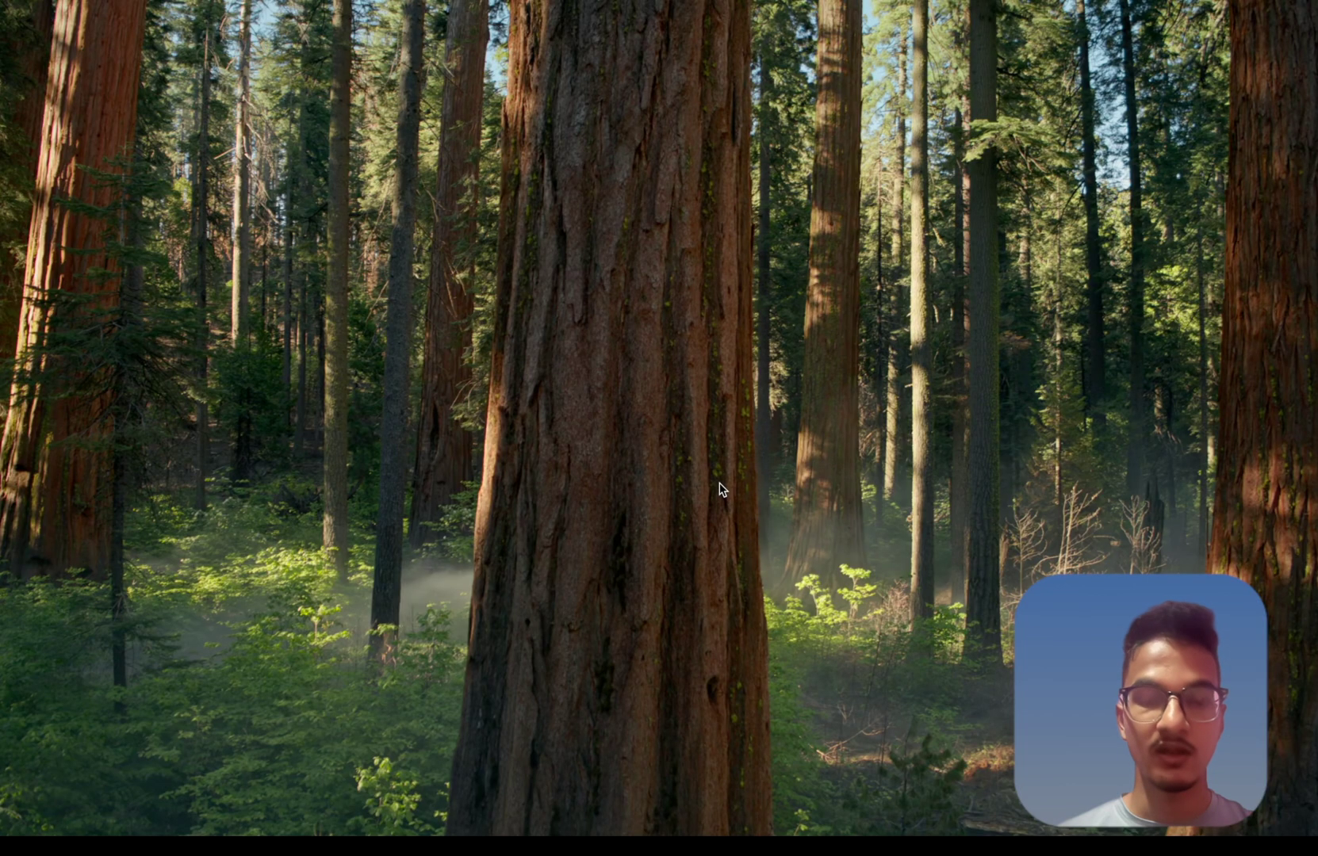